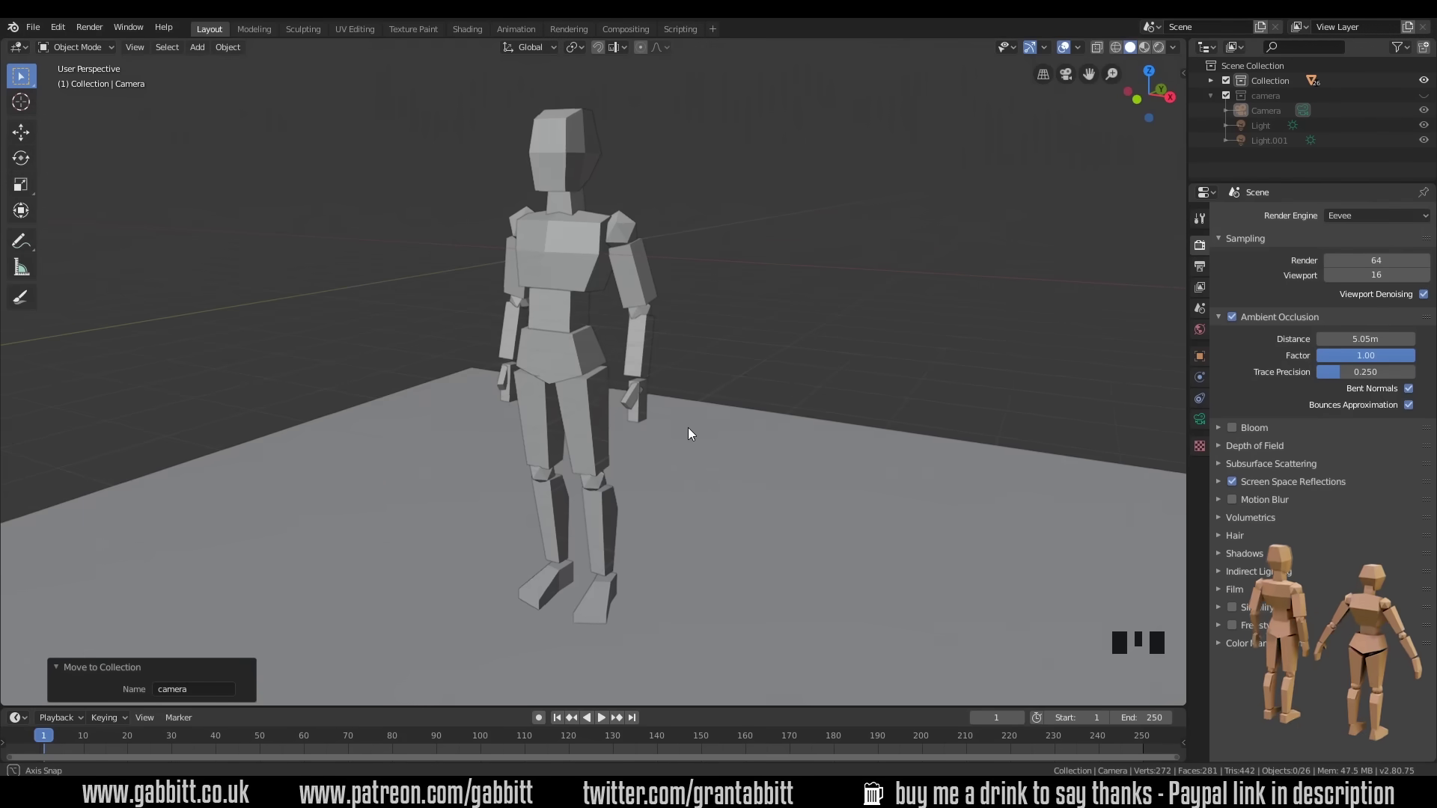
click(594, 416)
click(591, 364)
click(555, 296)
click(690, 449)
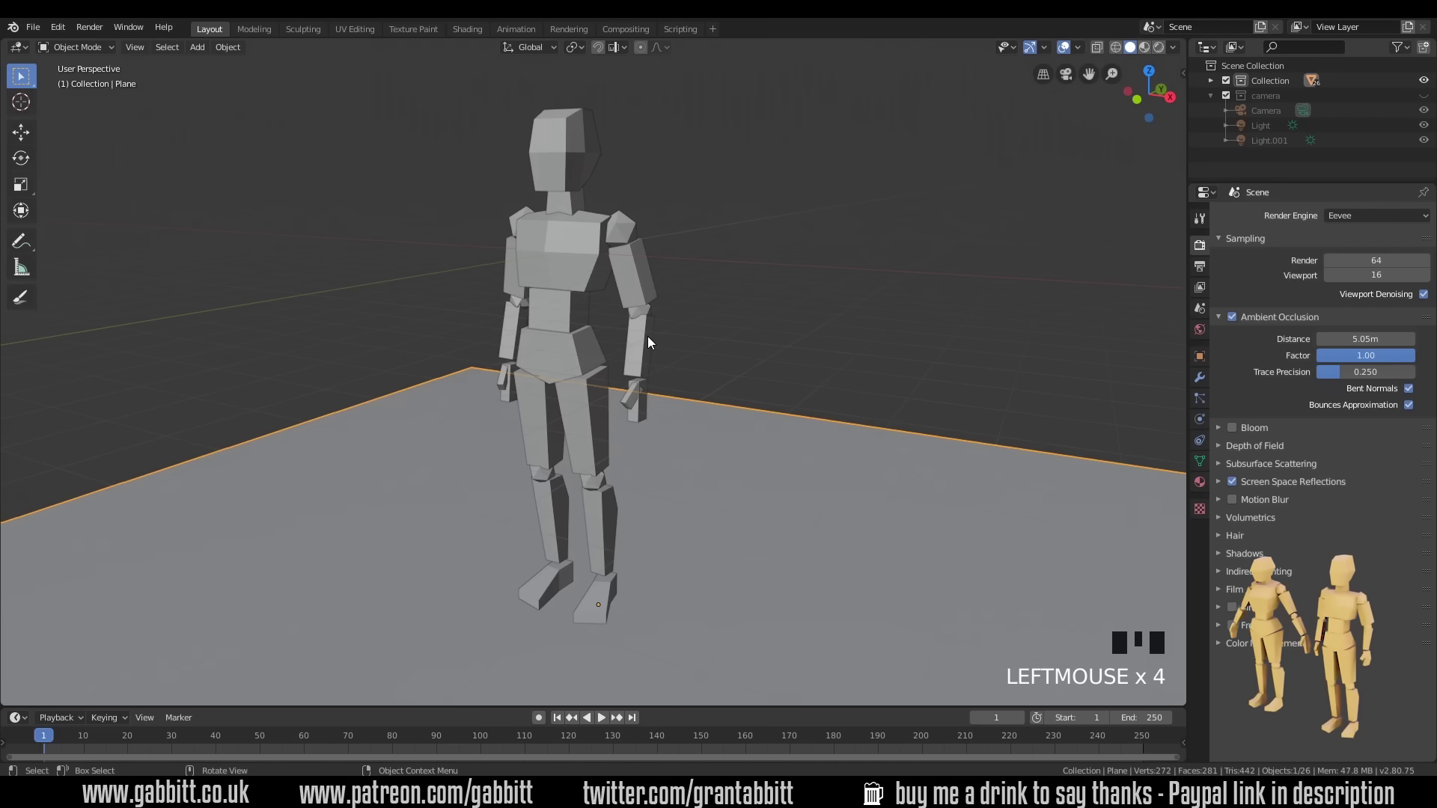
click(648, 337)
click(638, 397)
click(631, 390)
click(639, 271)
click(610, 240)
click(573, 224)
click(570, 196)
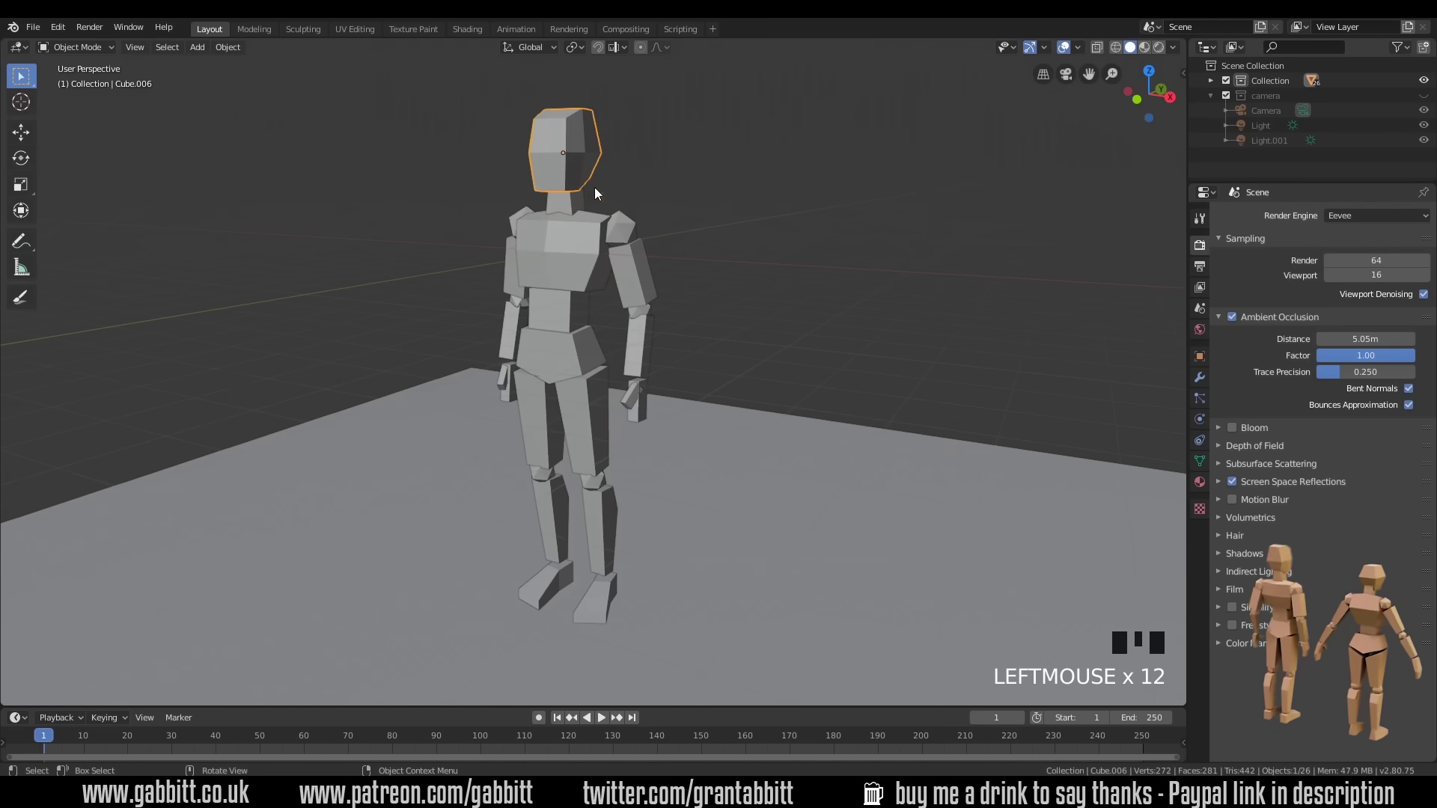
click(601, 615)
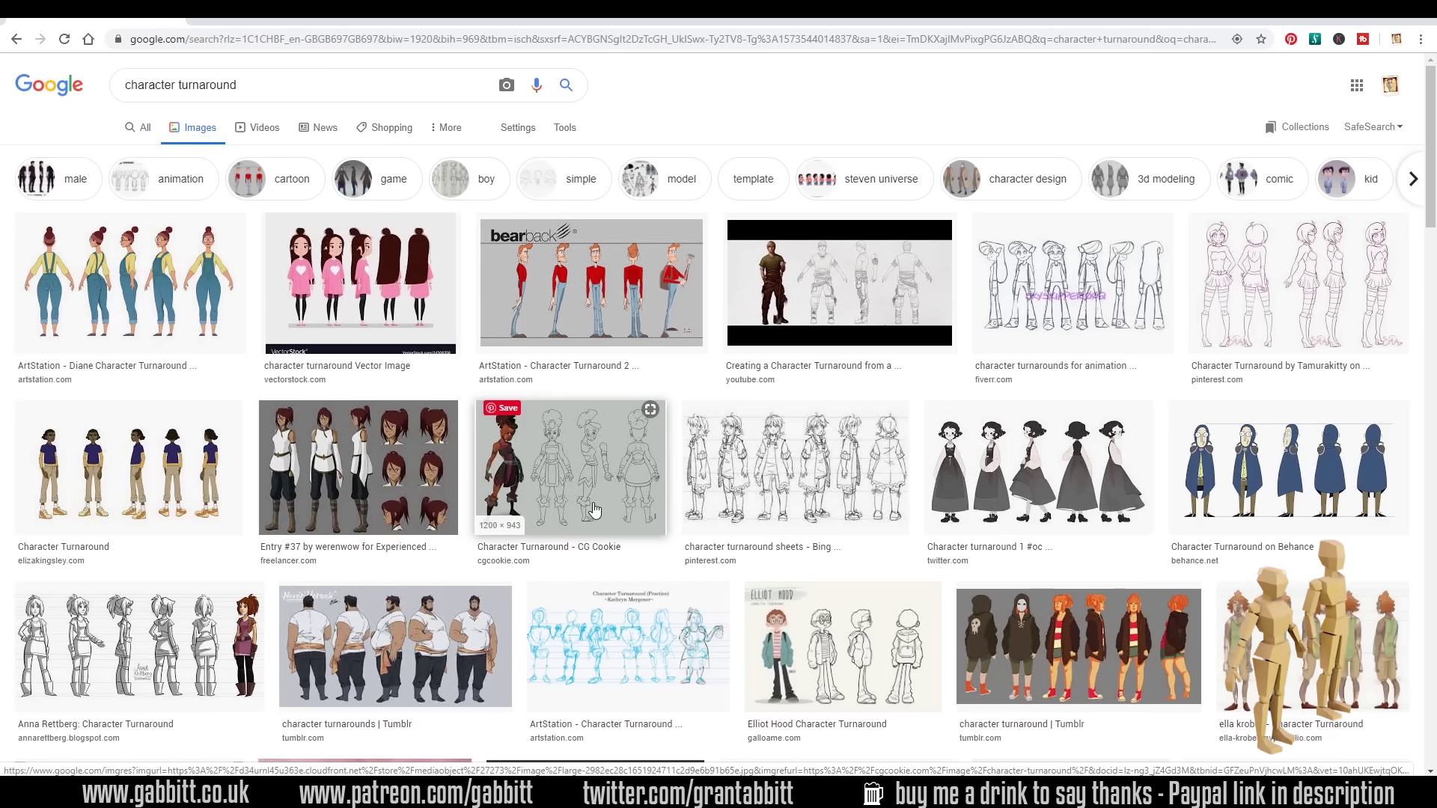
- Preview the CG Cookie turnaround, then open the Alien Heroine turnaround's Behance source page
click(597, 505)
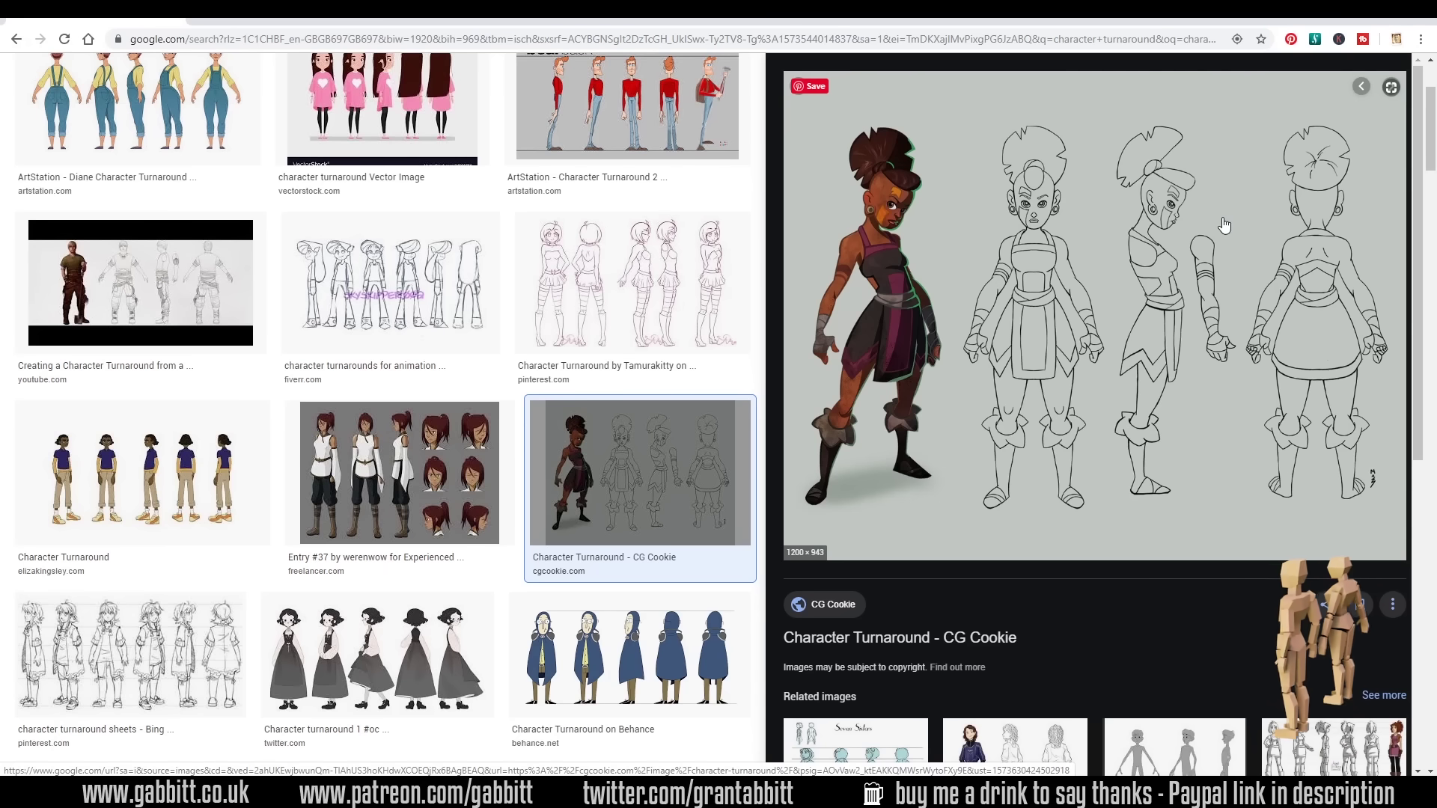
key(Escape)
scroll(382, 419, down, 20)
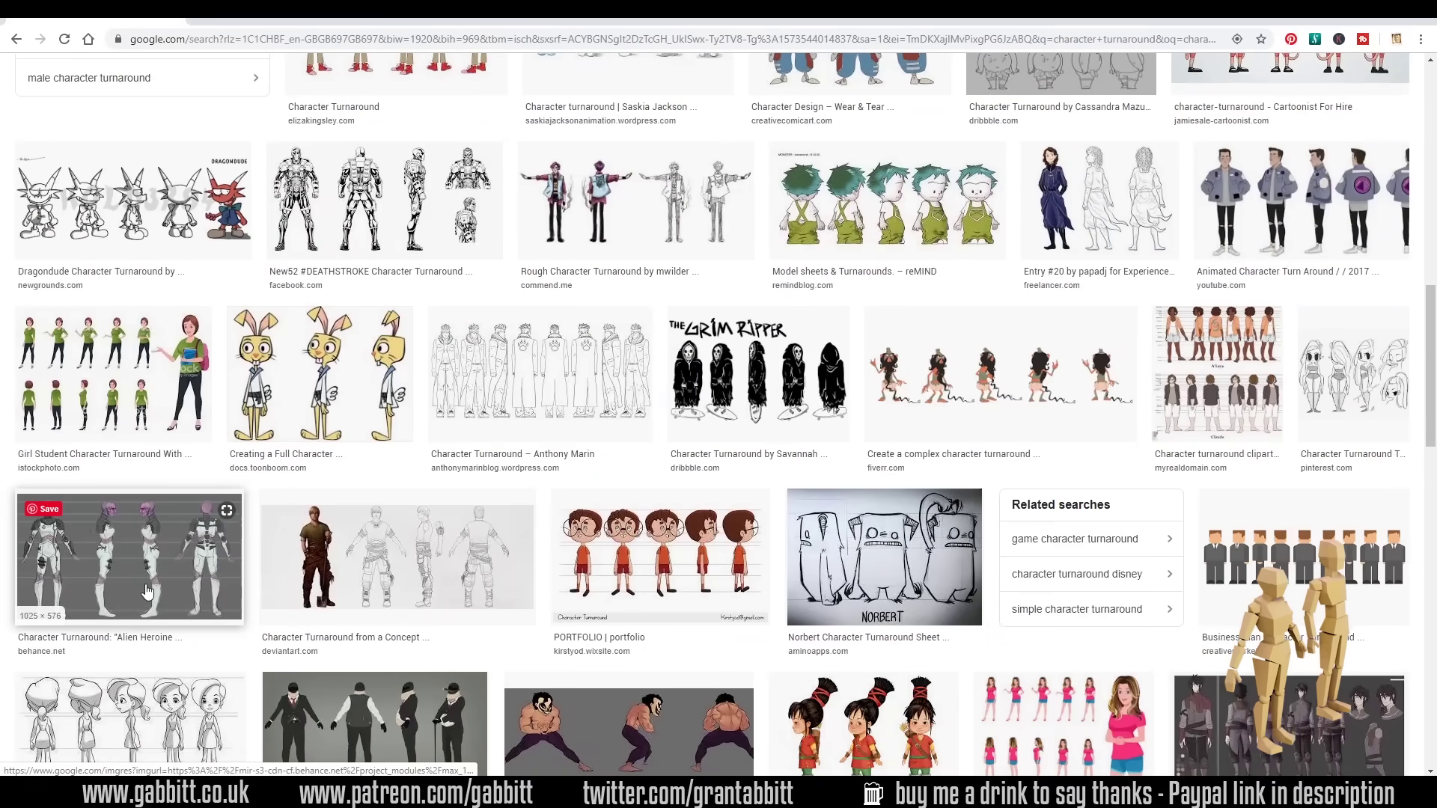
double_click(123, 570)
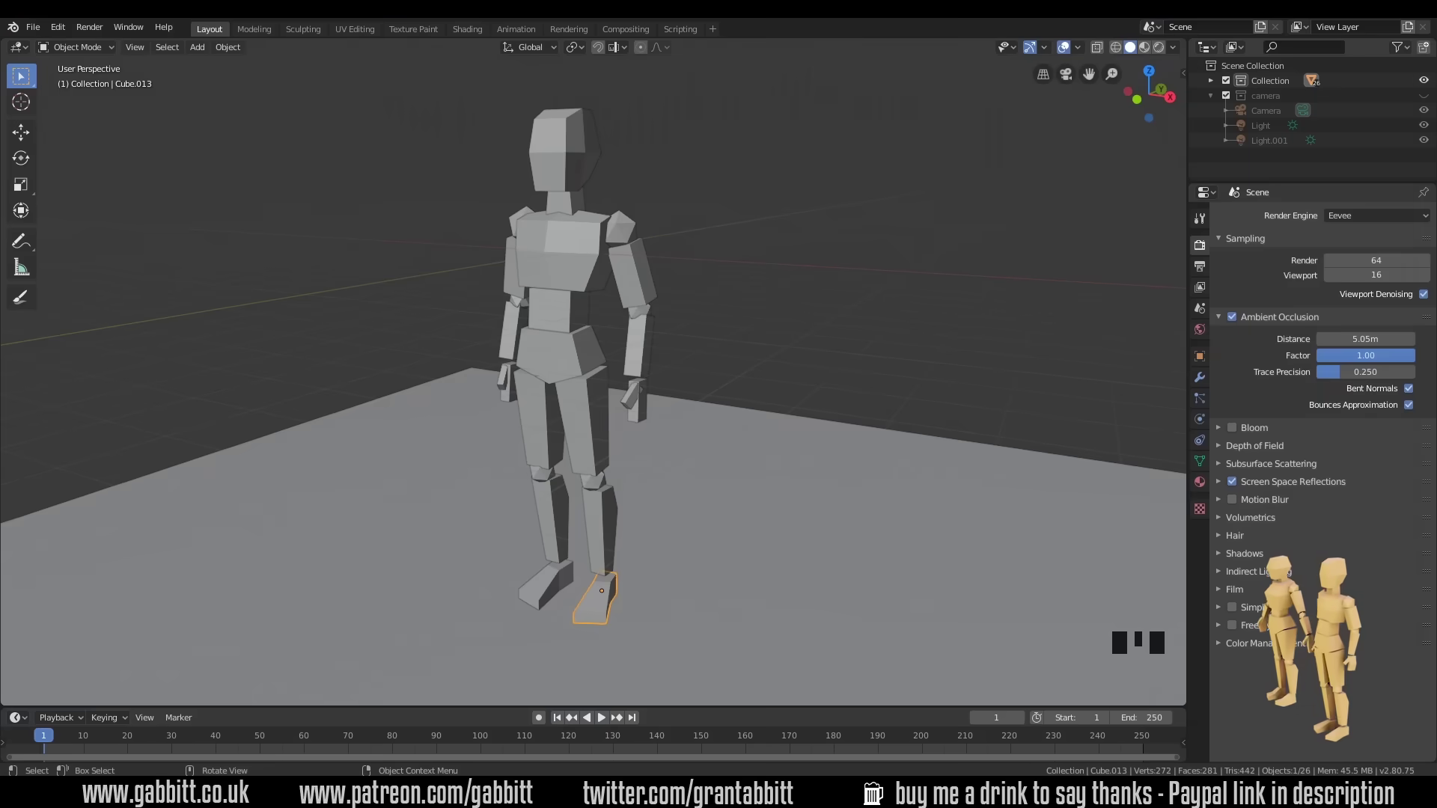
- Drag the character turnaround JPG from the backgrounds folder into Blender's viewport
key(alt+Tab)
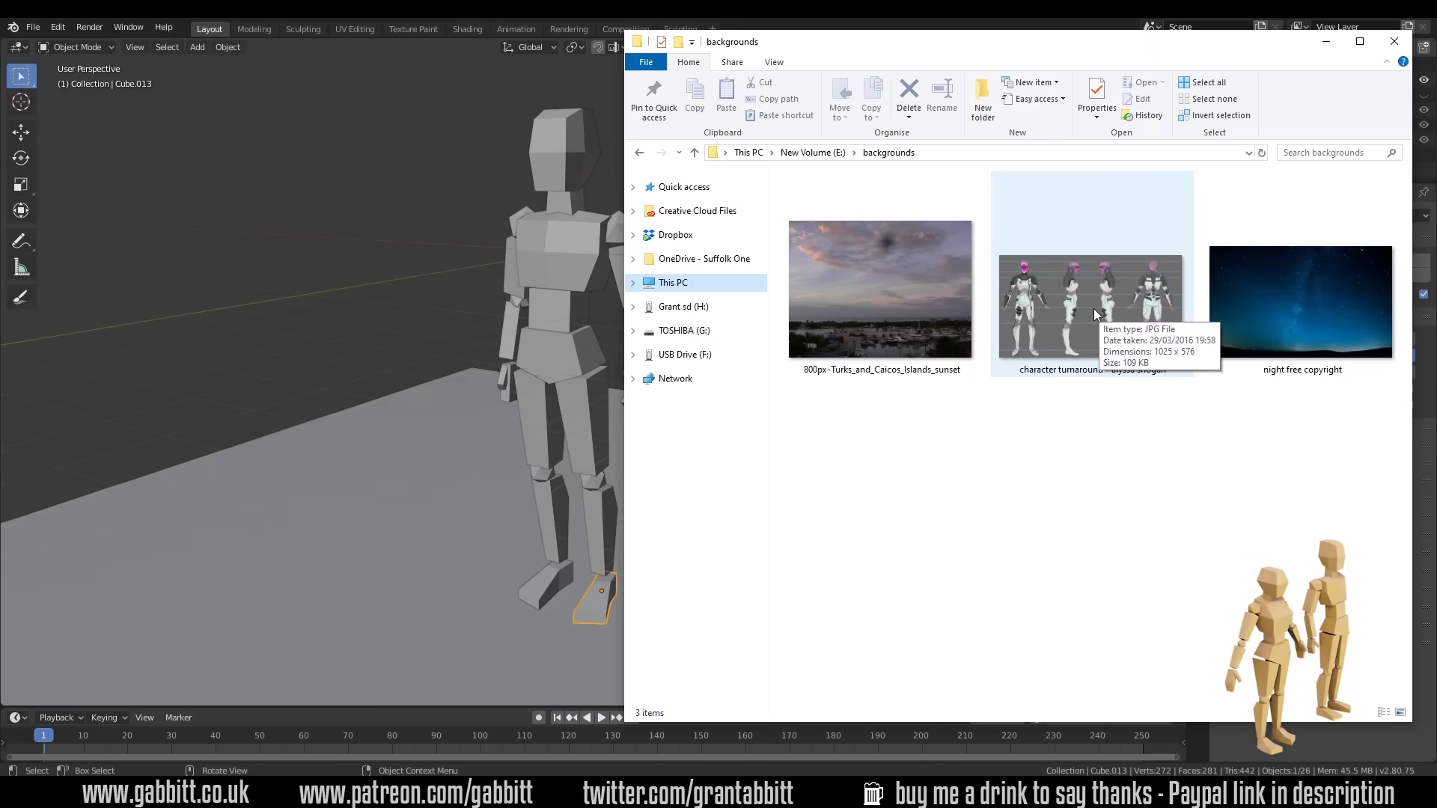
drag(1094, 315, 327, 377)
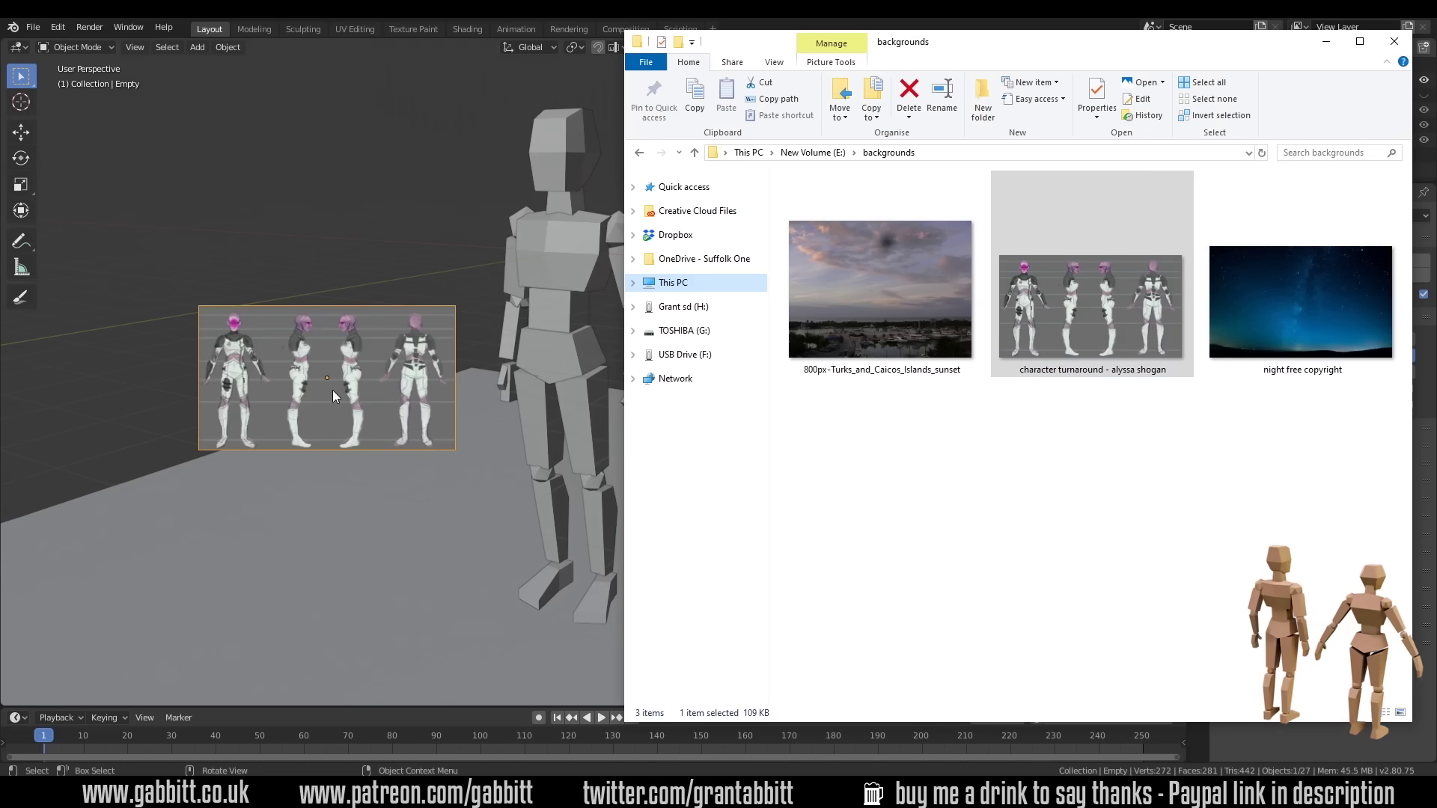
click(1326, 41)
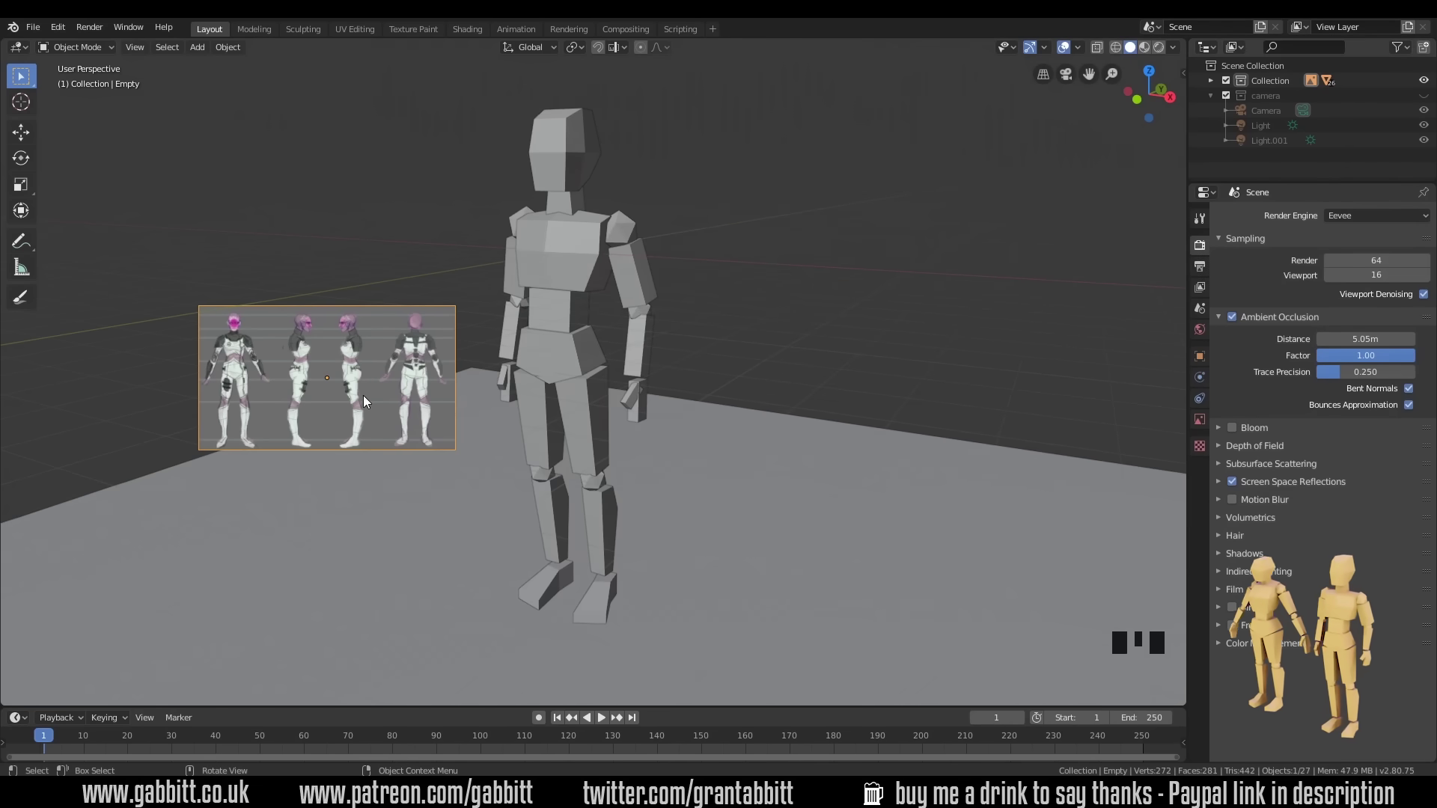
- Expand the Outliner and move the reference image Empty into a new collection named background
click(1210, 80)
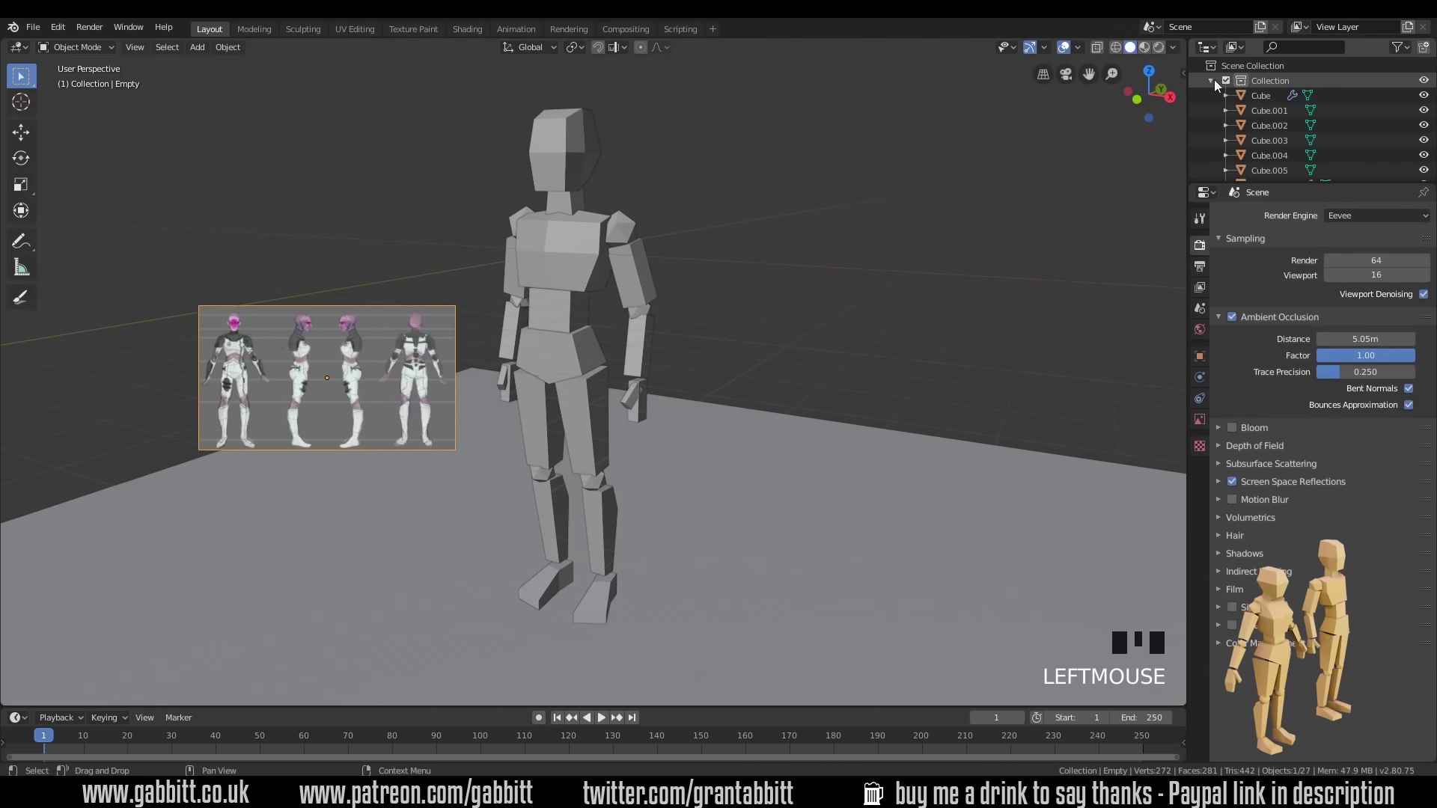
drag(1284, 182, 1284, 424)
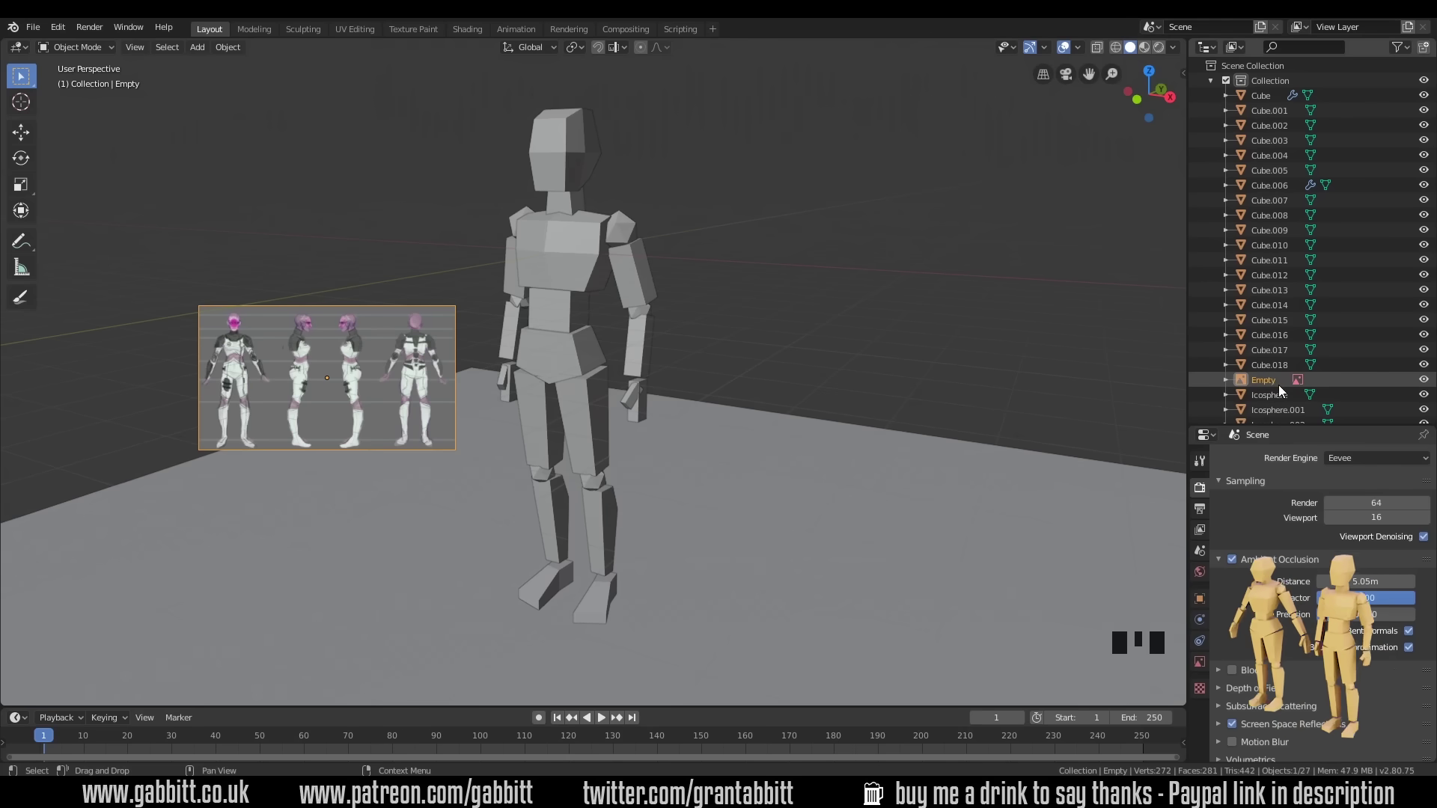
key(m)
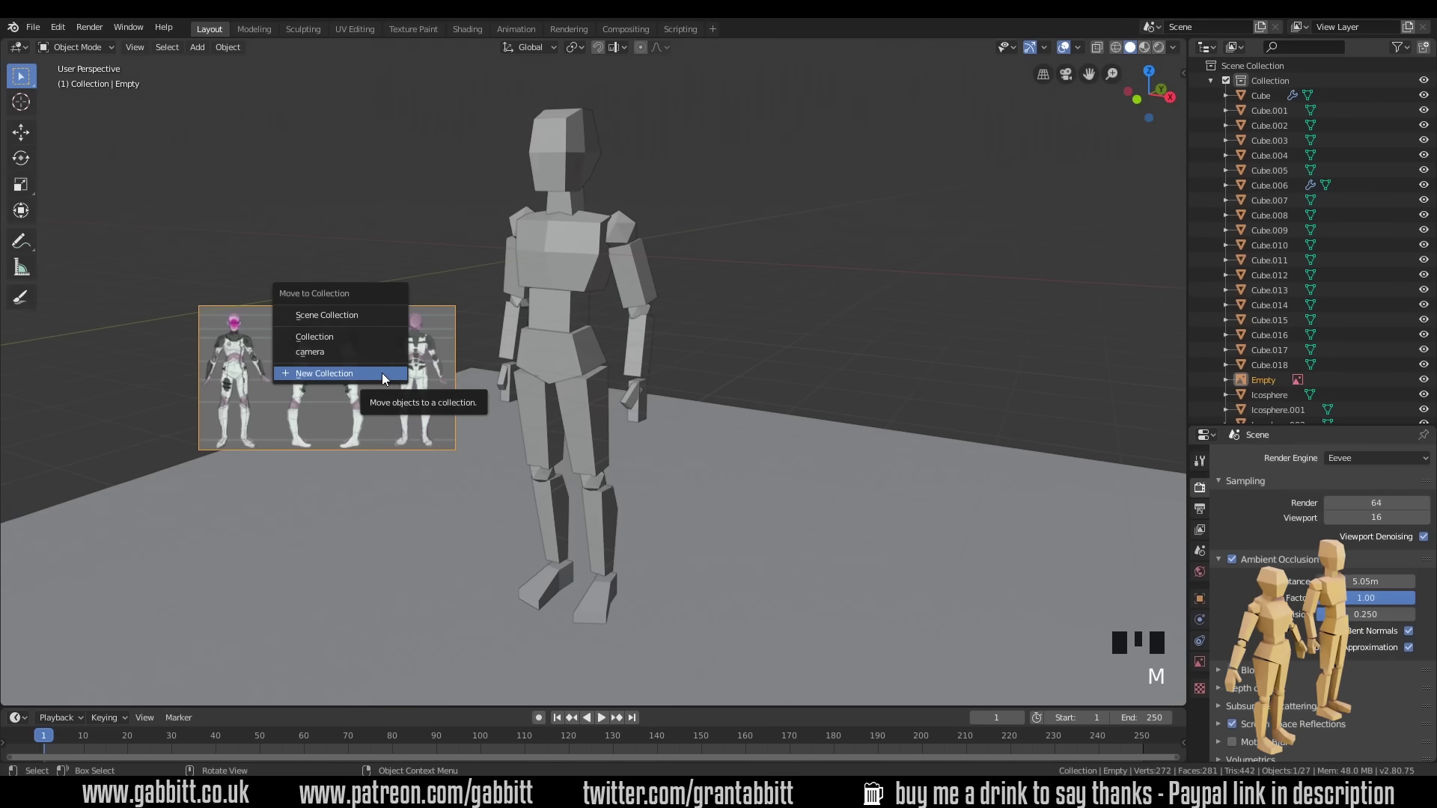
click(367, 373)
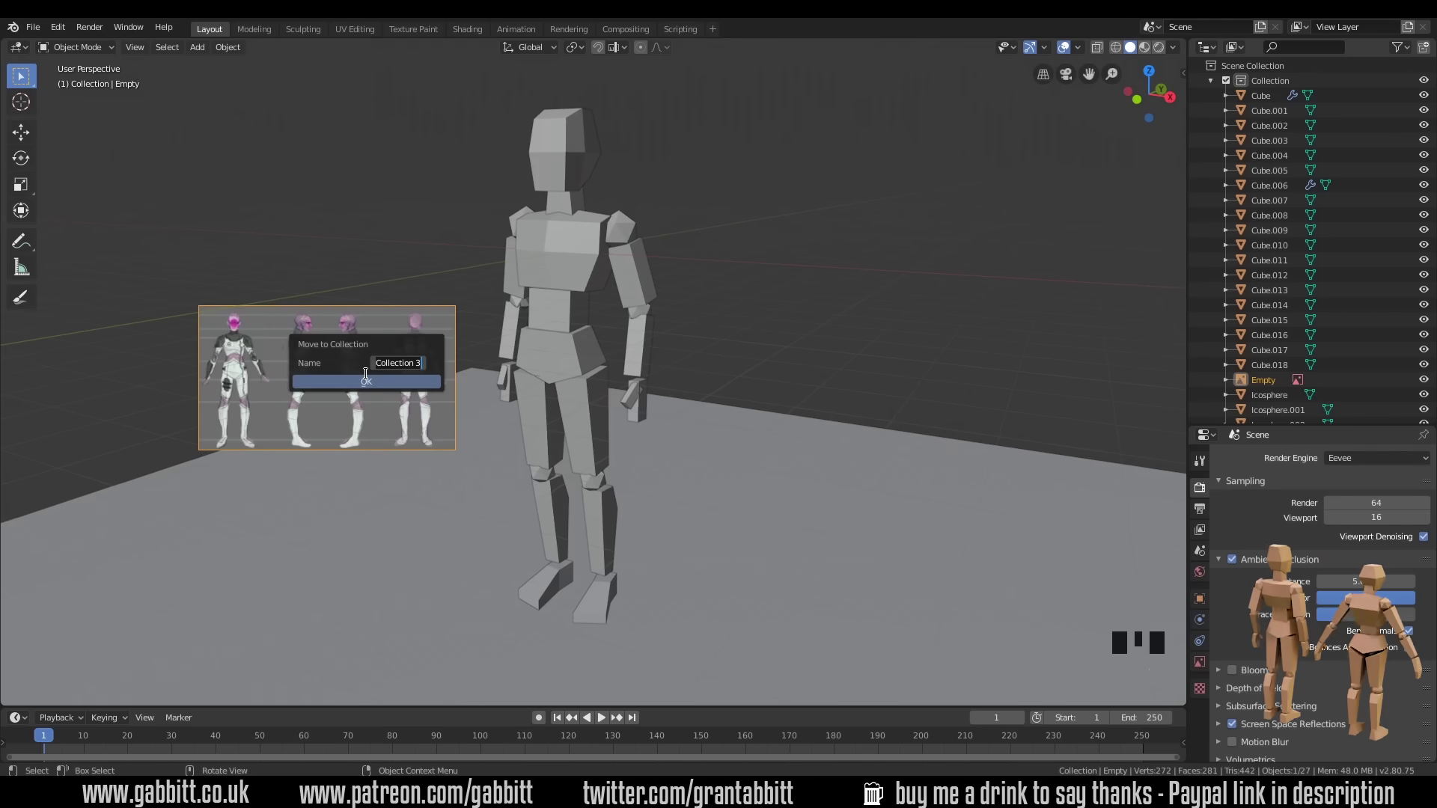
text(background)
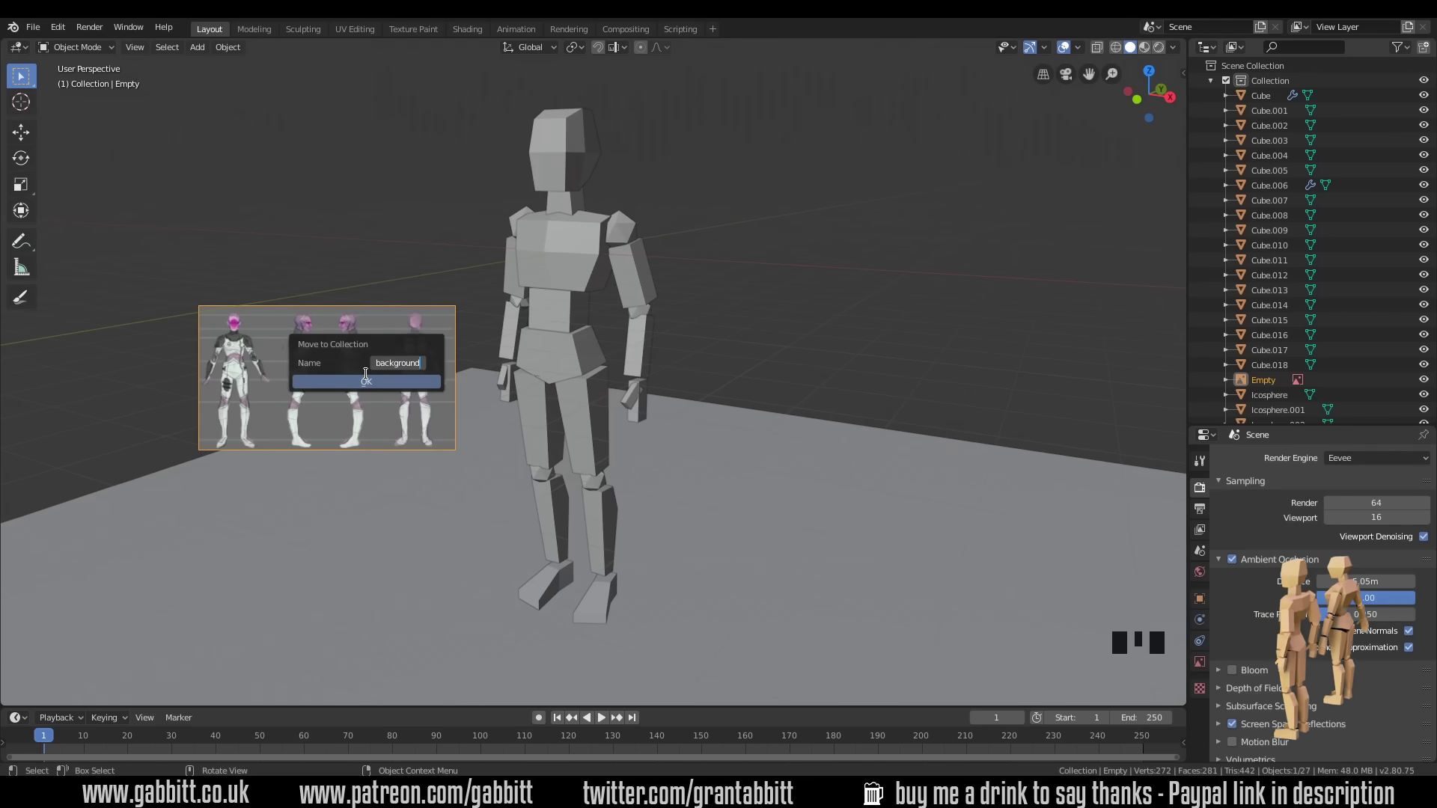
click(367, 380)
- Collapse the main Collection and toggle the background collection's visibility off and back on
click(1210, 80)
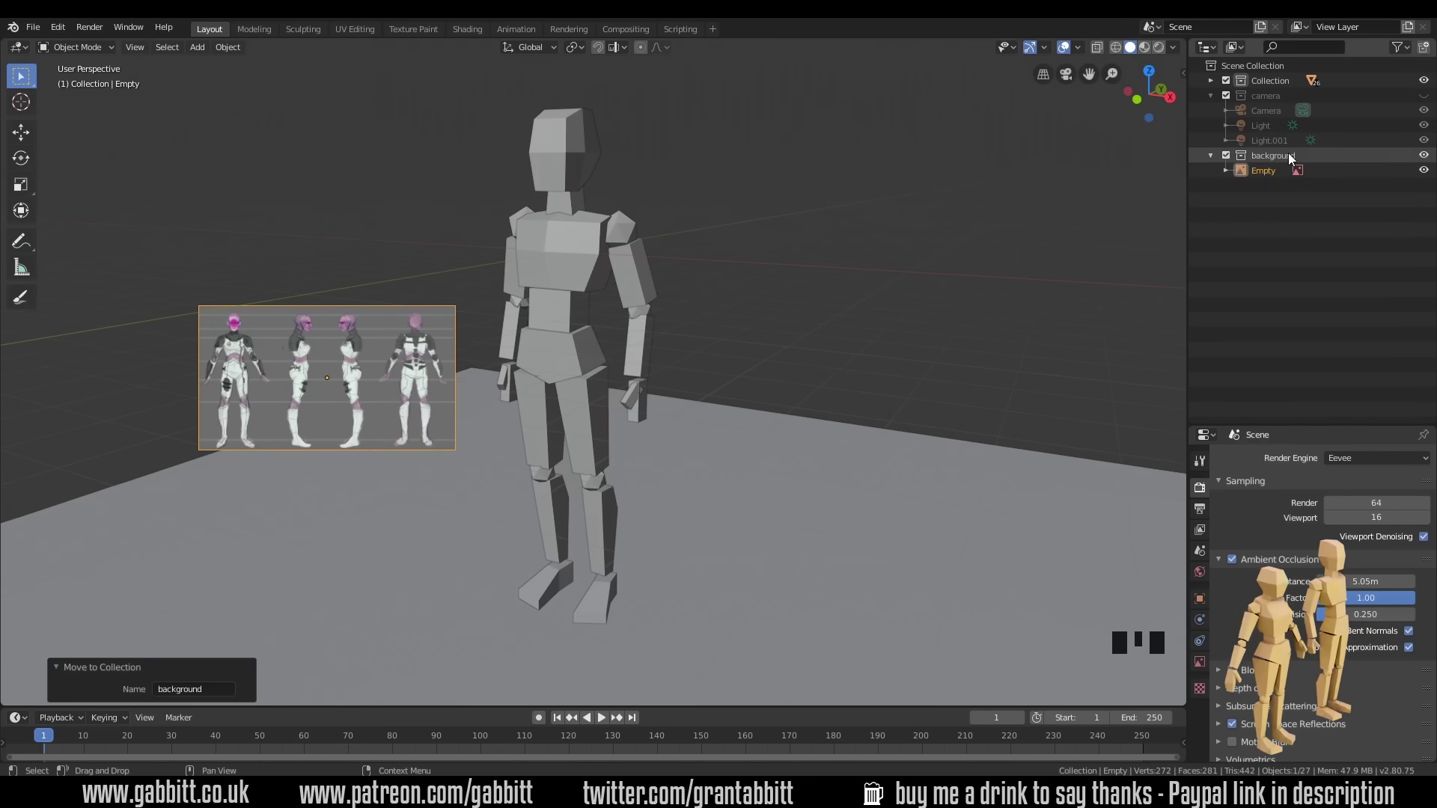
click(1424, 156)
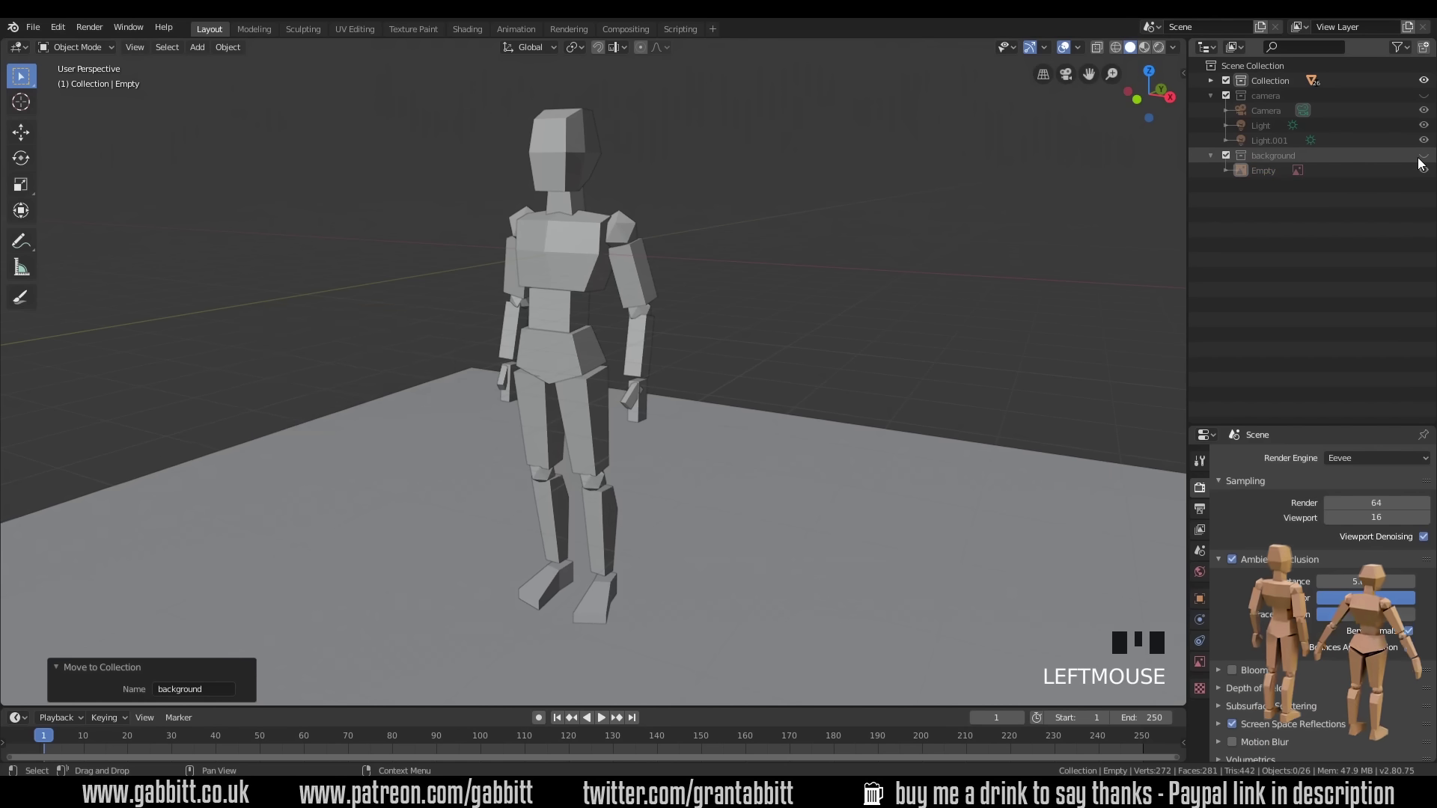
click(1423, 156)
click(1423, 155)
click(1424, 156)
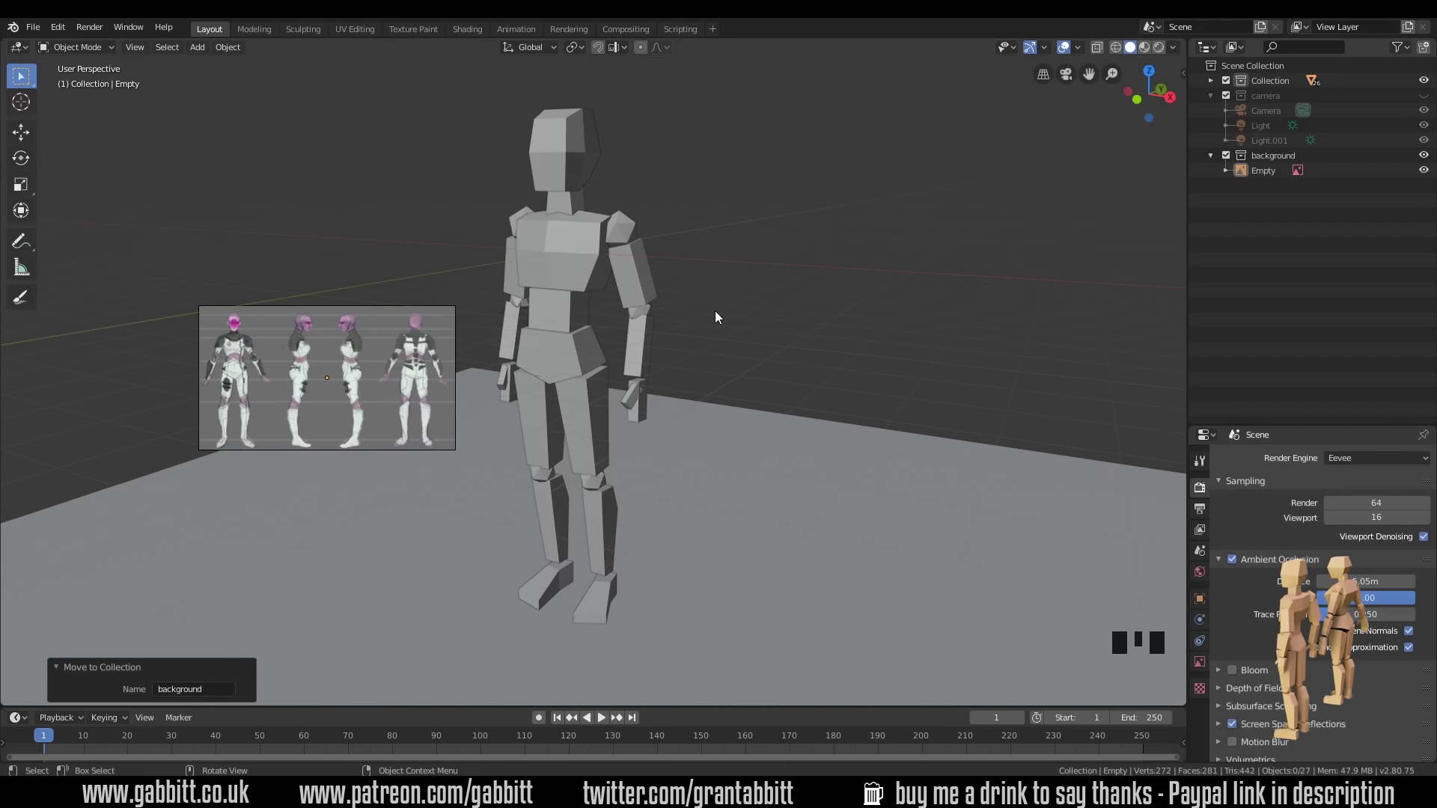
- Select the reference image and clear its rotation and location to the world origin
click(397, 334)
middle_drag(765, 412, 661, 423)
scroll(577, 410, down, 2)
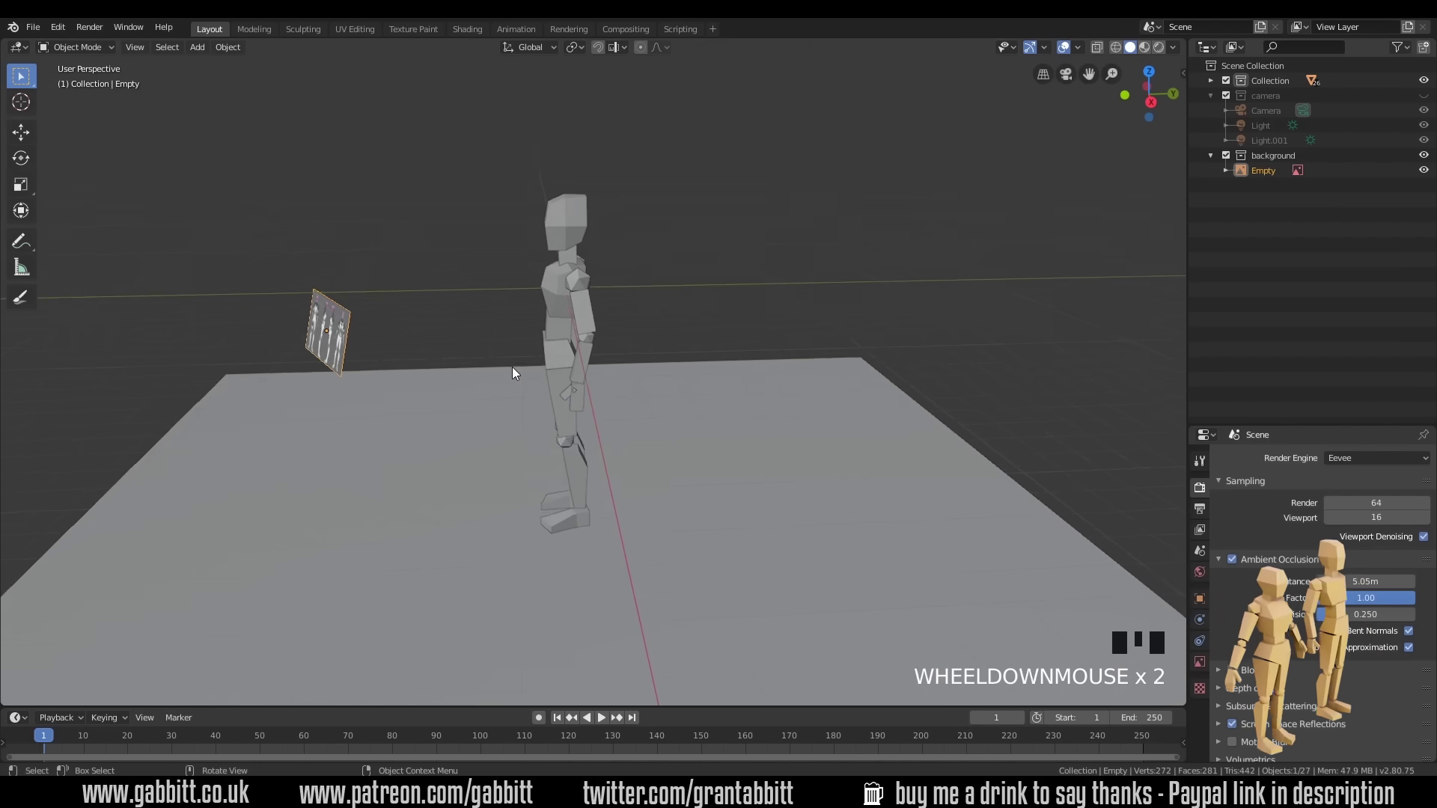
middle_drag(513, 371, 469, 380)
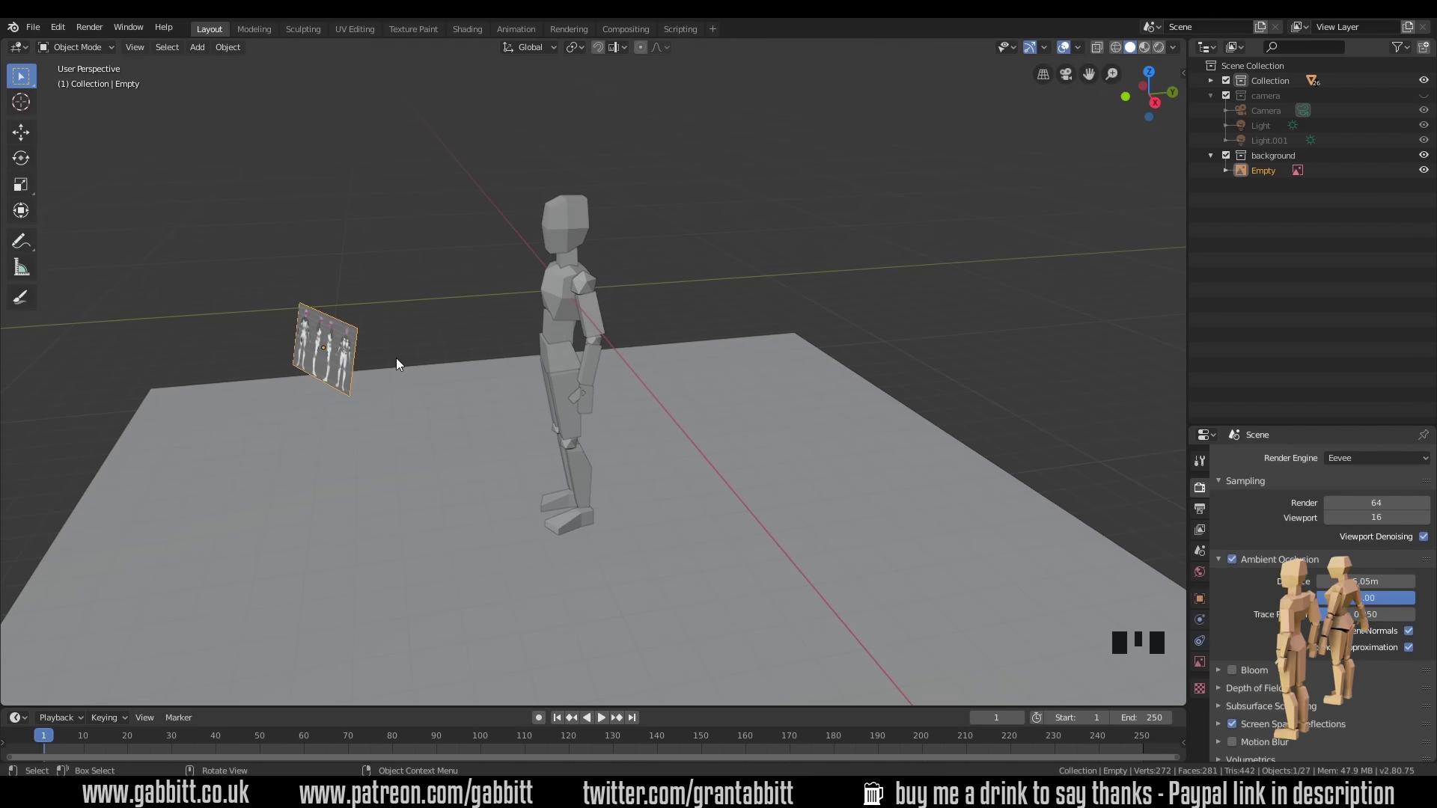
key(alt+r)
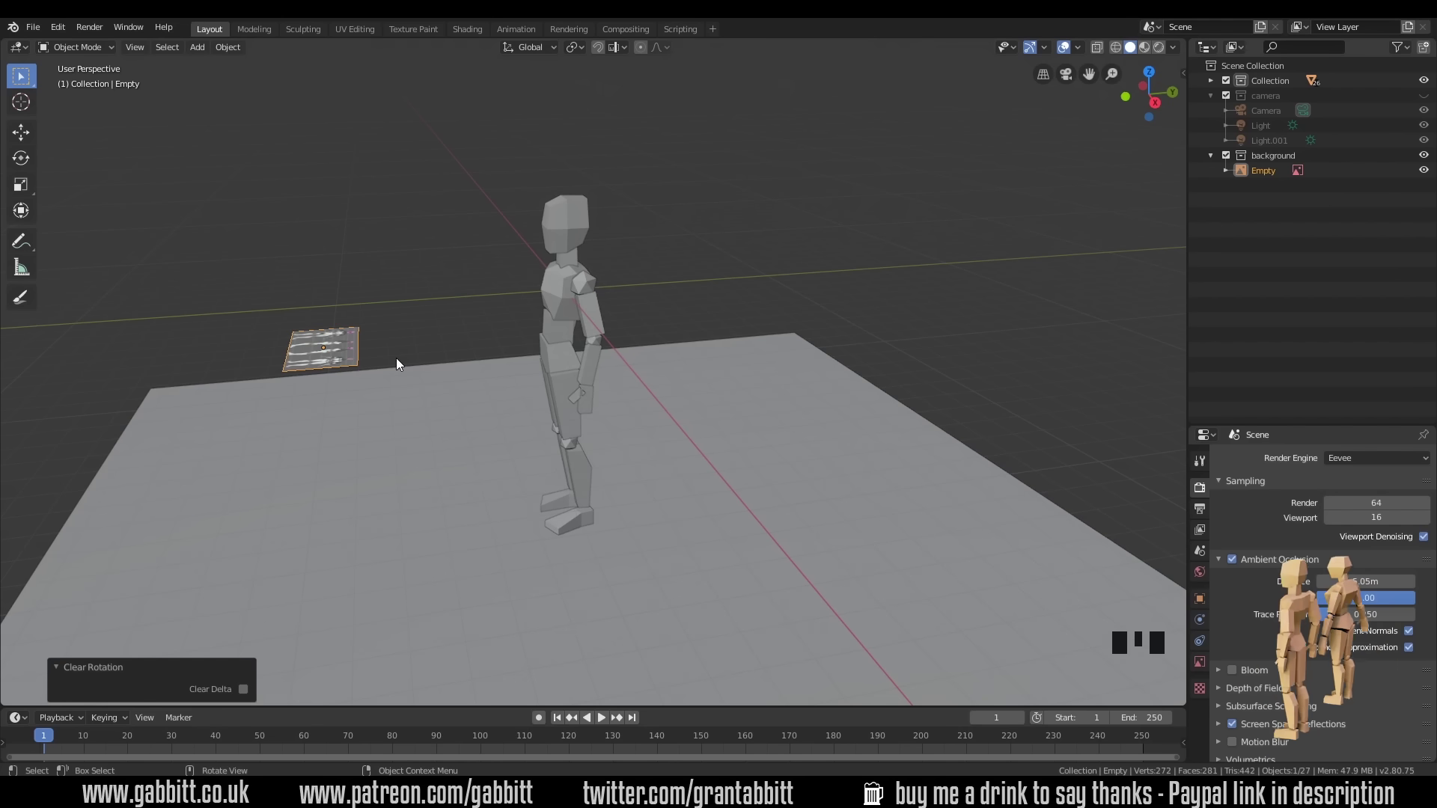
mouse_move(349, 352)
key(alt+g)
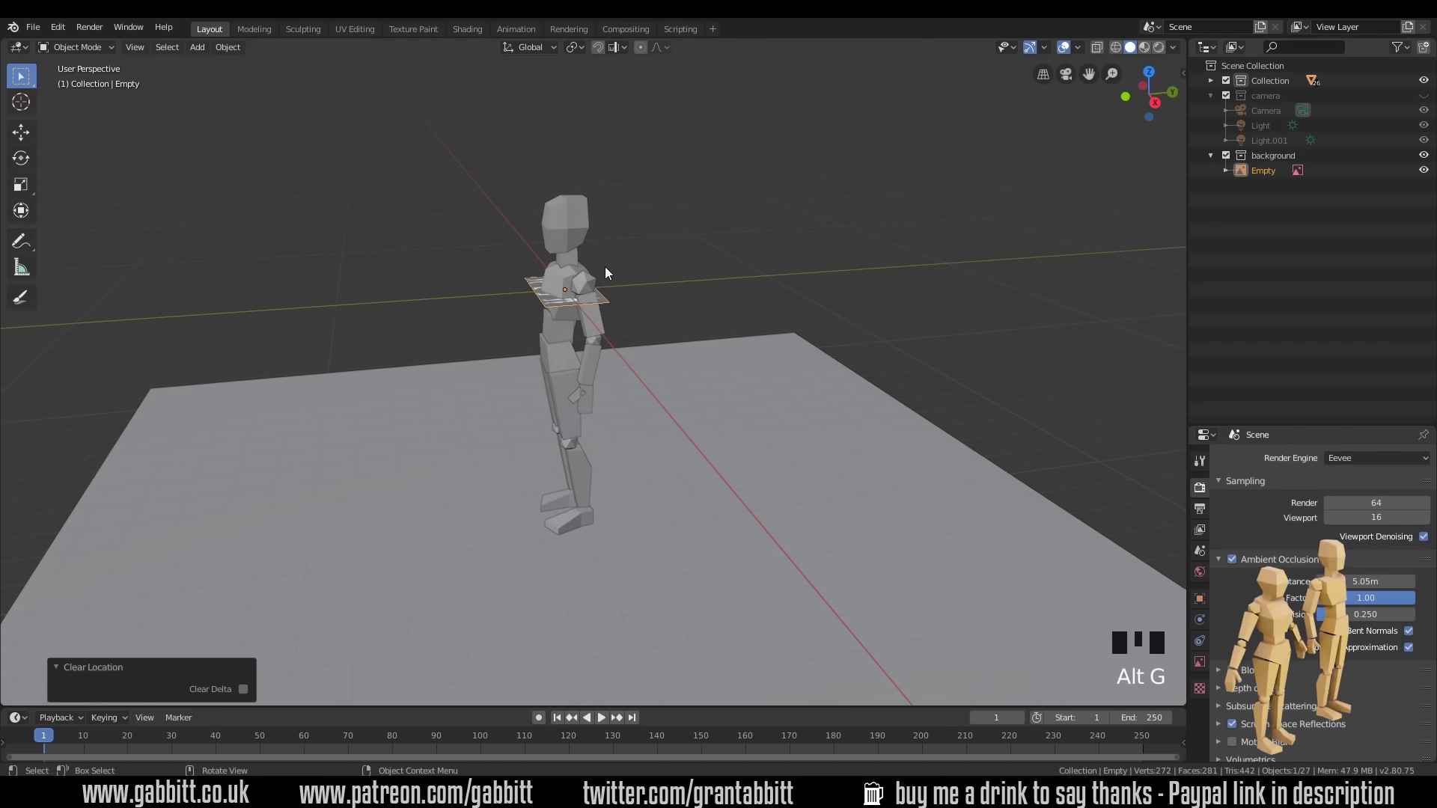
- Scale the reference image to 4.394 and rotate it 90° about X
key(s)
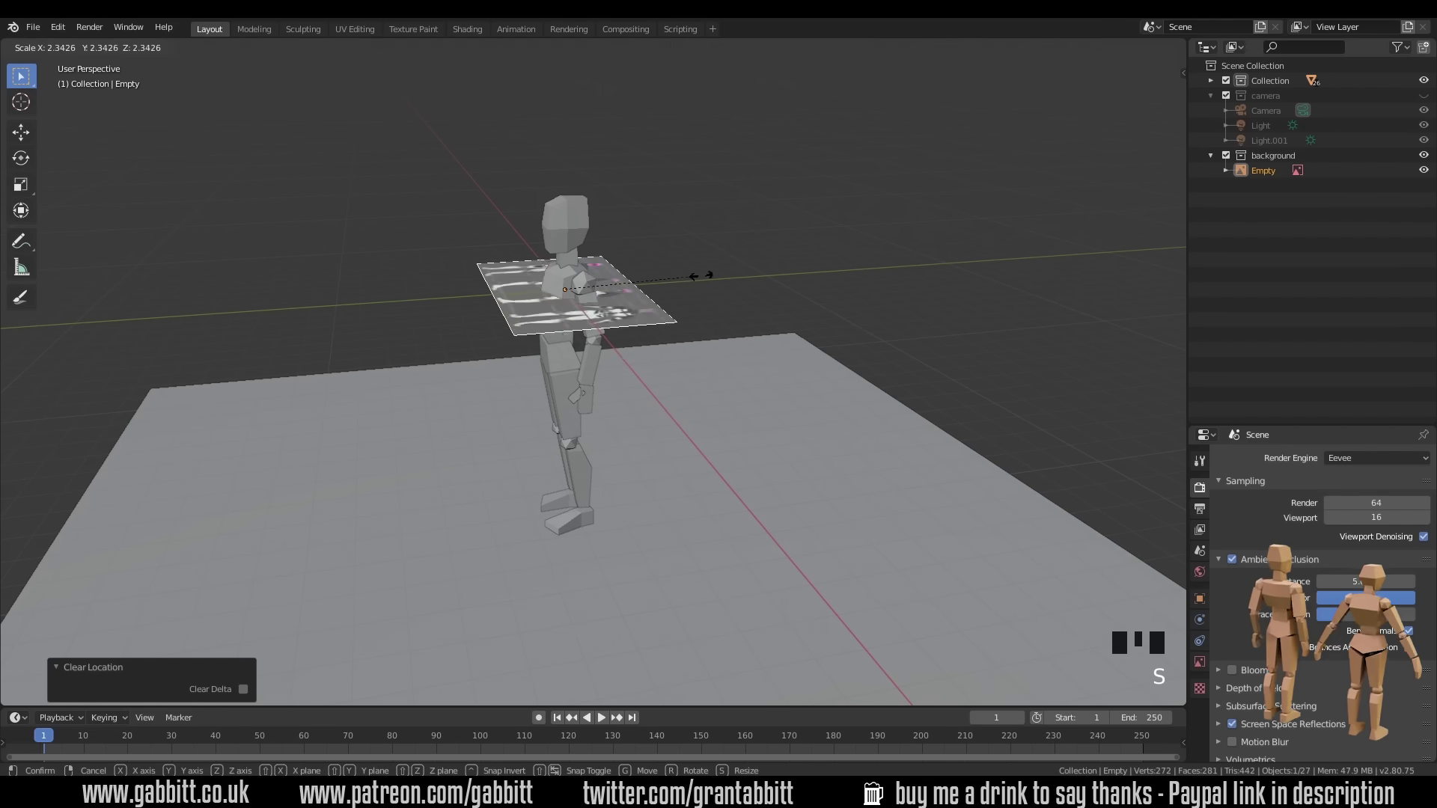
click(817, 275)
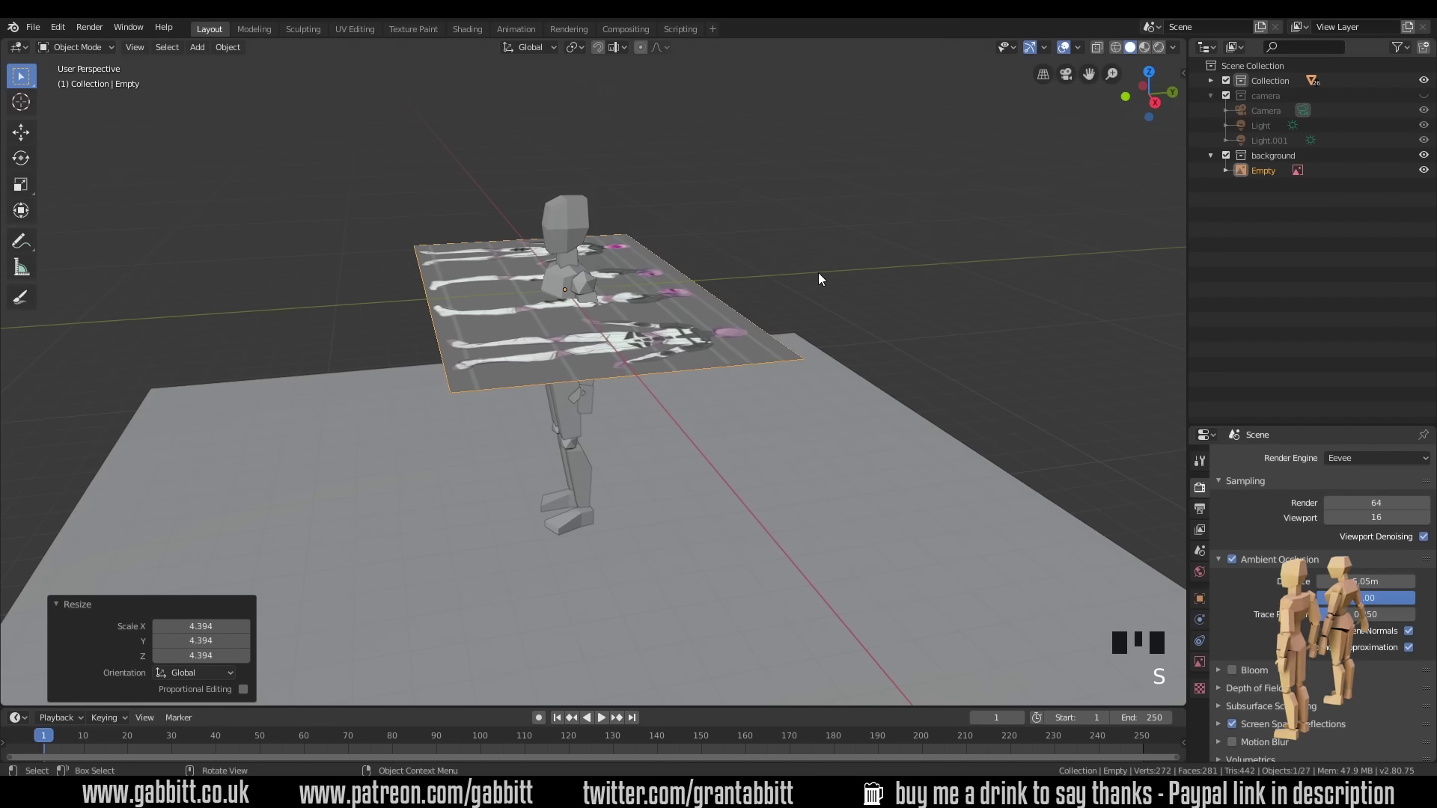
key(r)
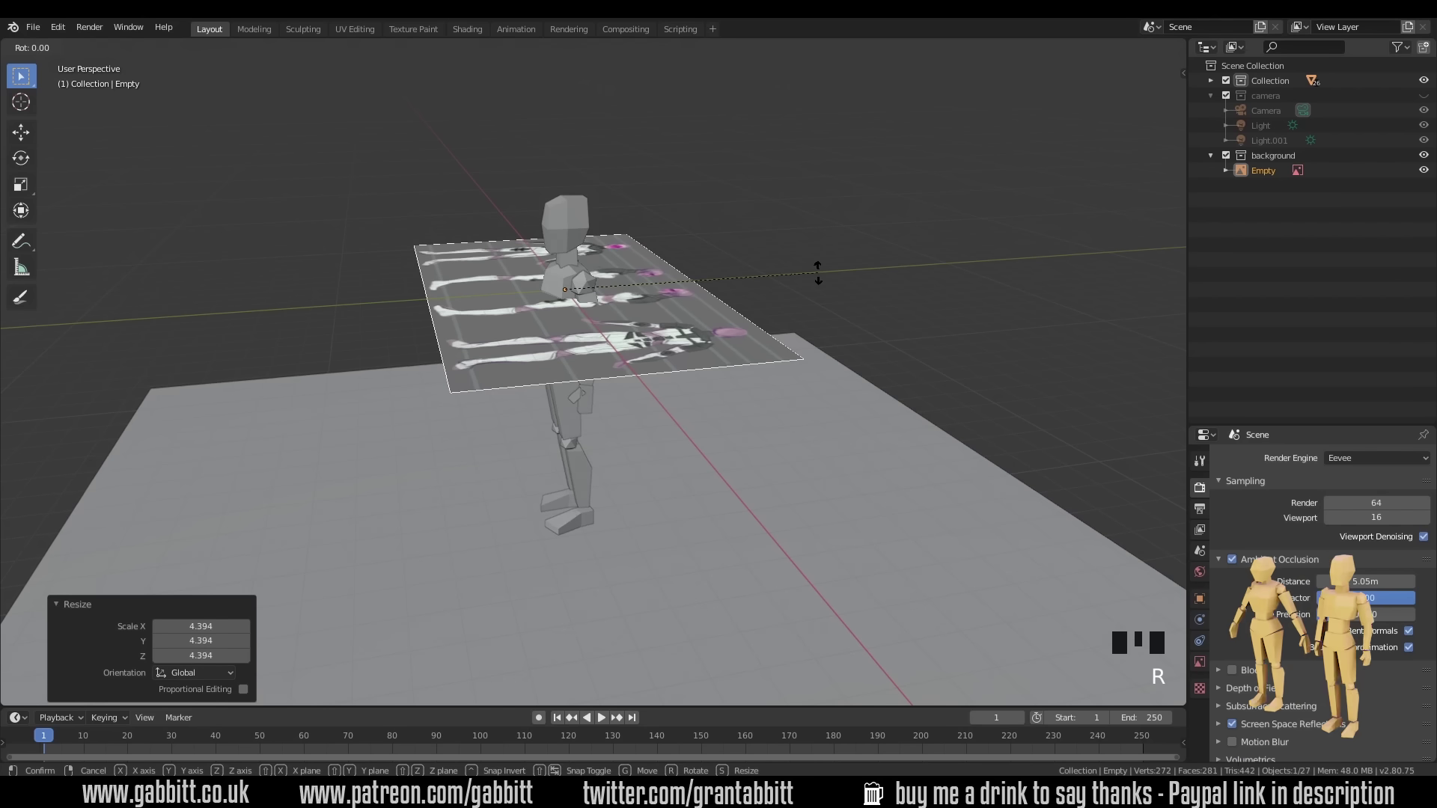
text(x)
text(90)
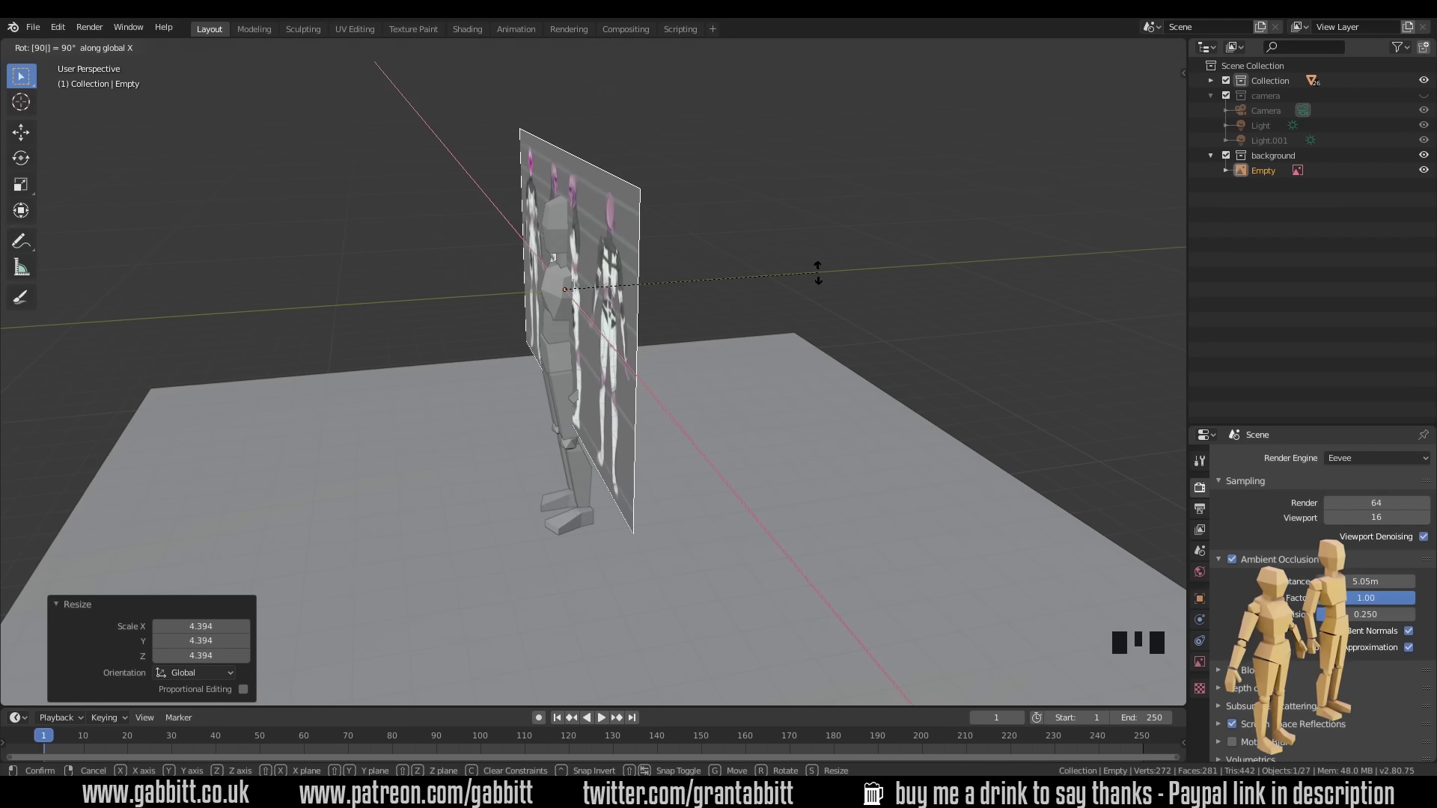
key(Return)
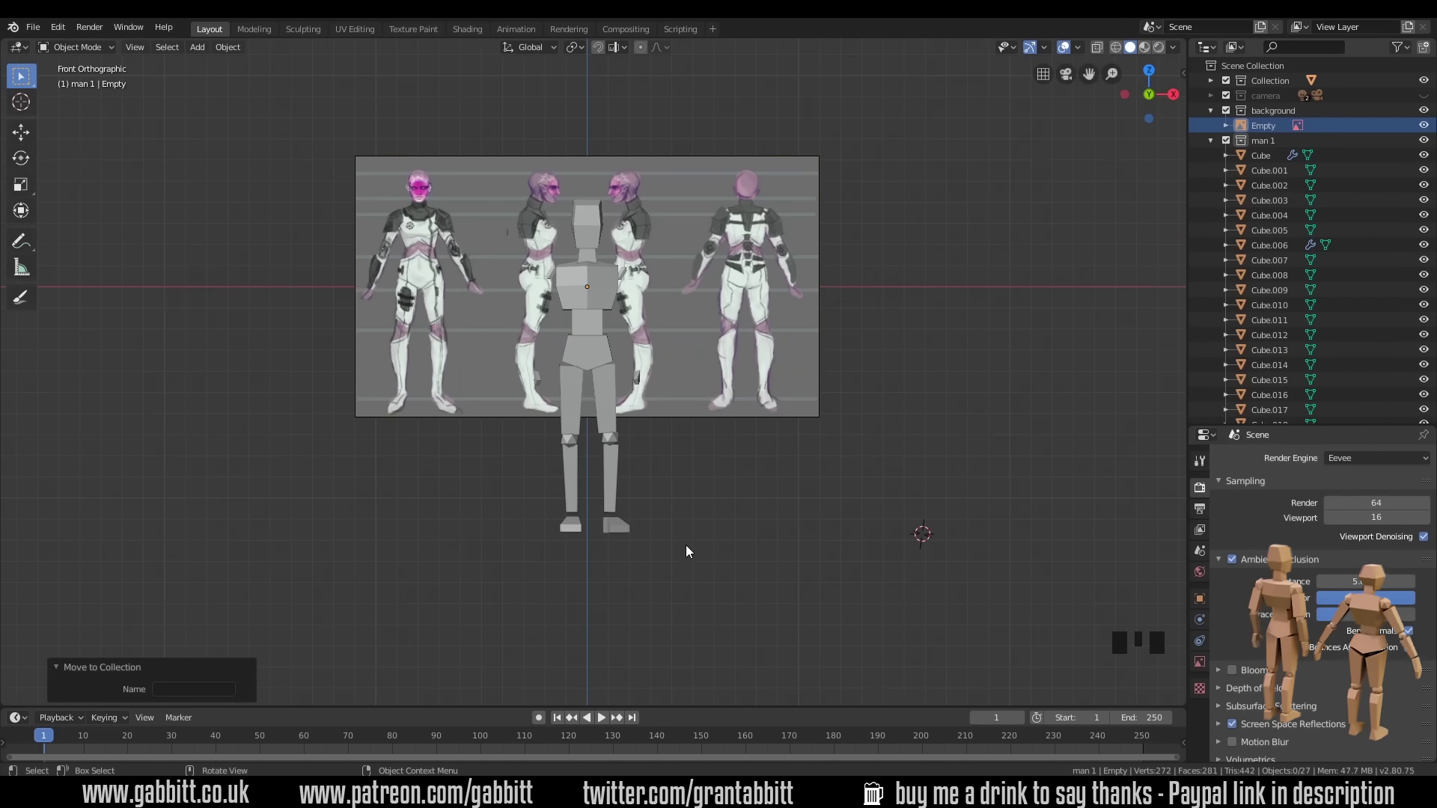
- Hide the man 1 collection, then select and reposition the reference image
click(1424, 141)
click(636, 289)
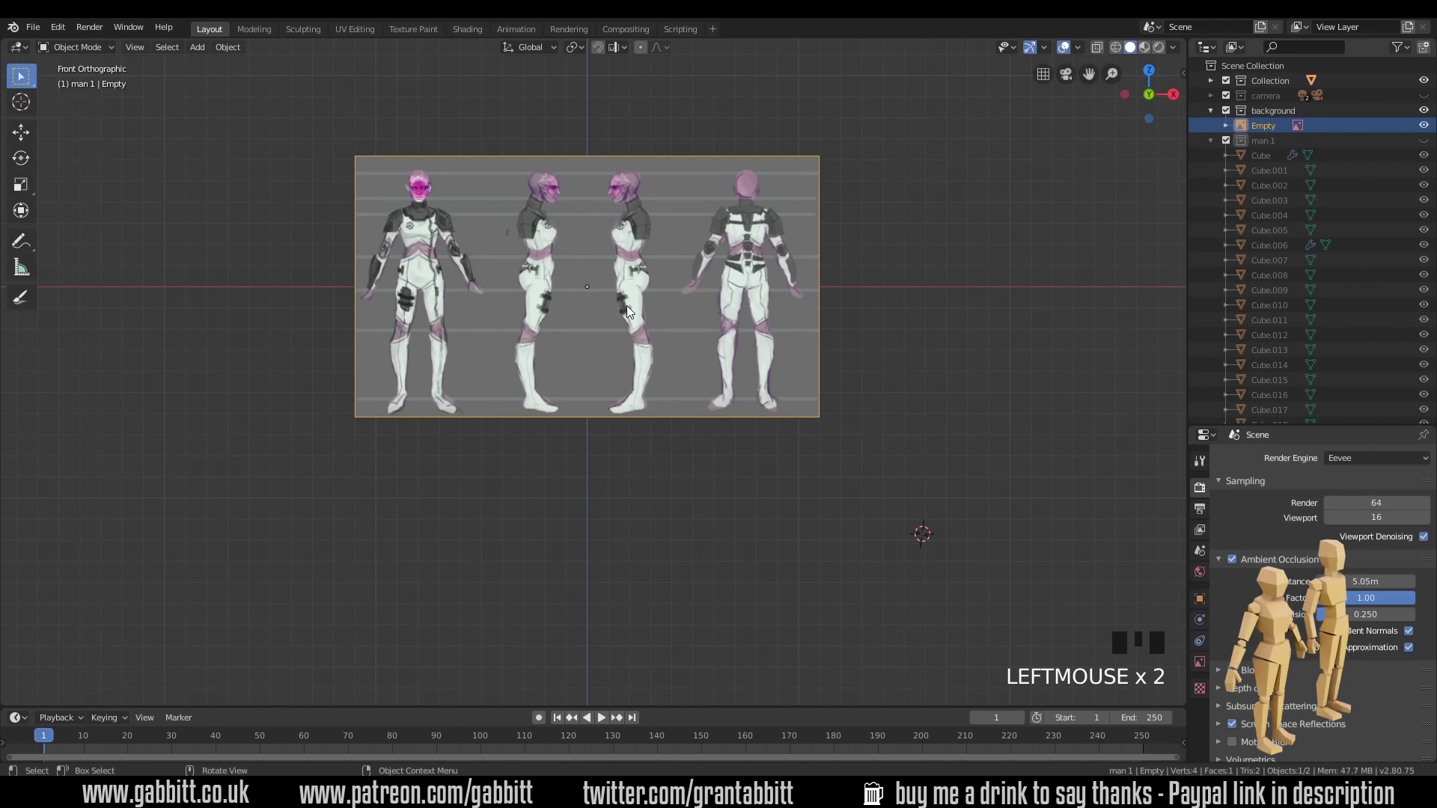
key(g)
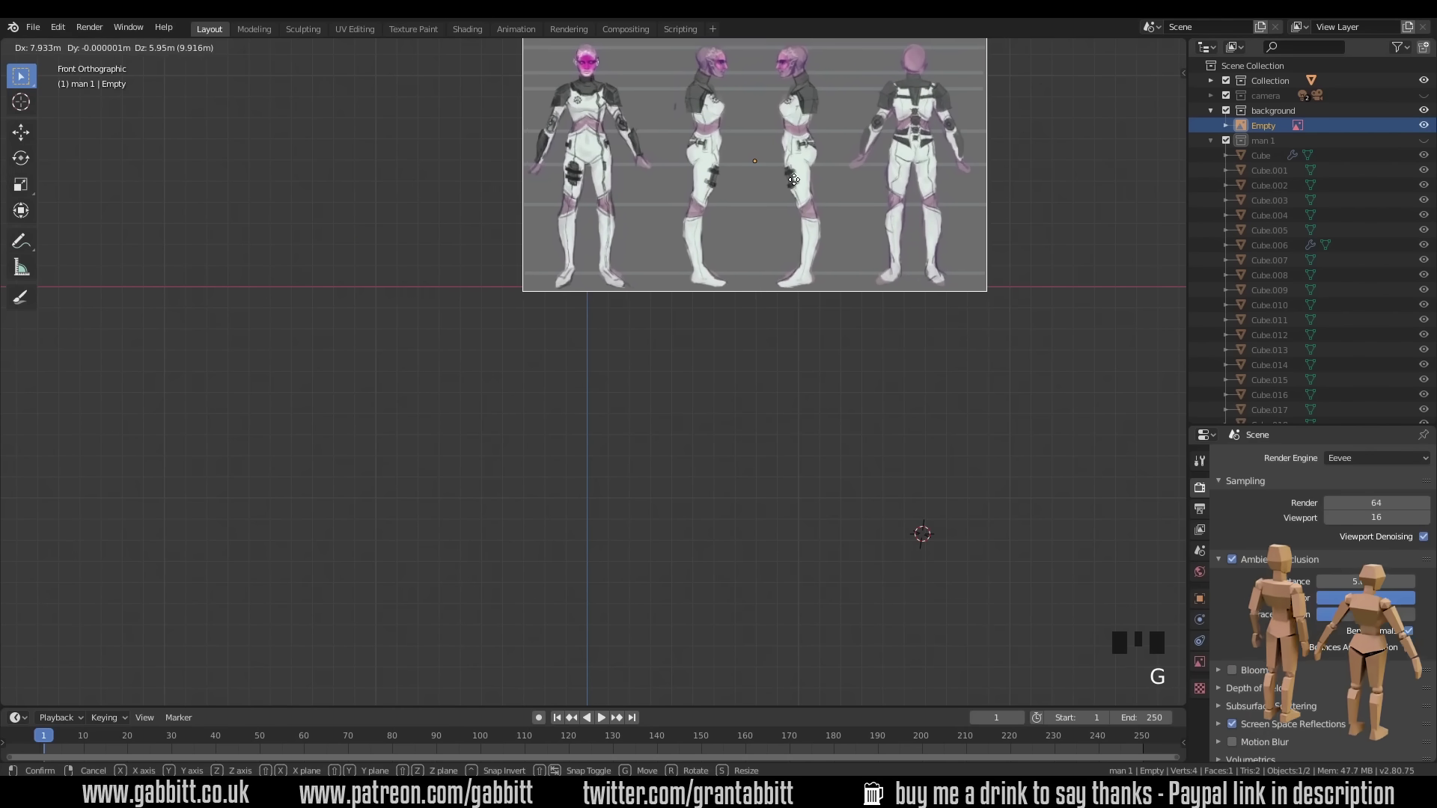
click(793, 177)
shift+middle_drag(627, 119, 635, 326)
scroll(635, 314, up, 3)
scroll(649, 326, down, 1)
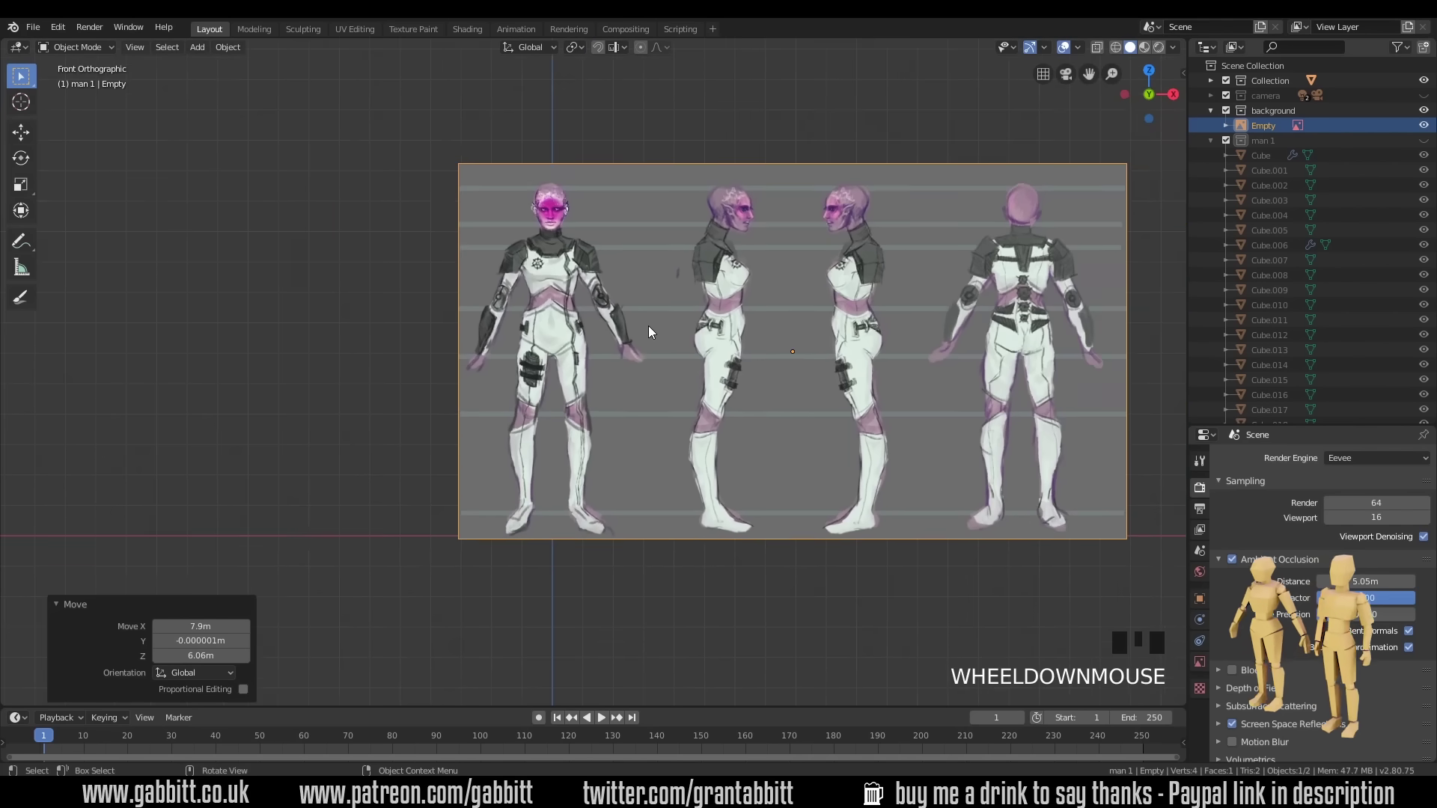
- In right view, move the reference image 4.99 m along Y, then return to front view
key(KP_3)
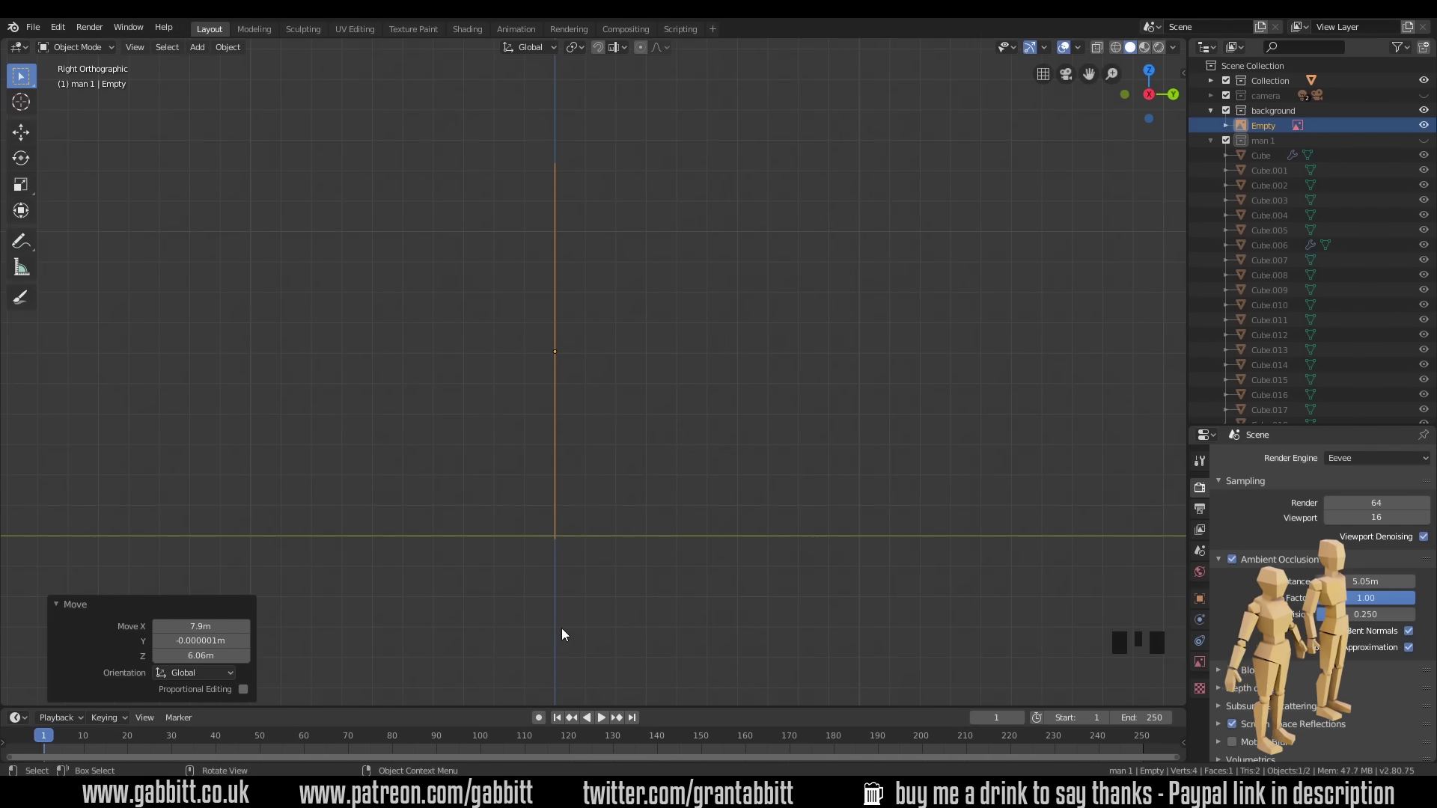
key(g)
key(y)
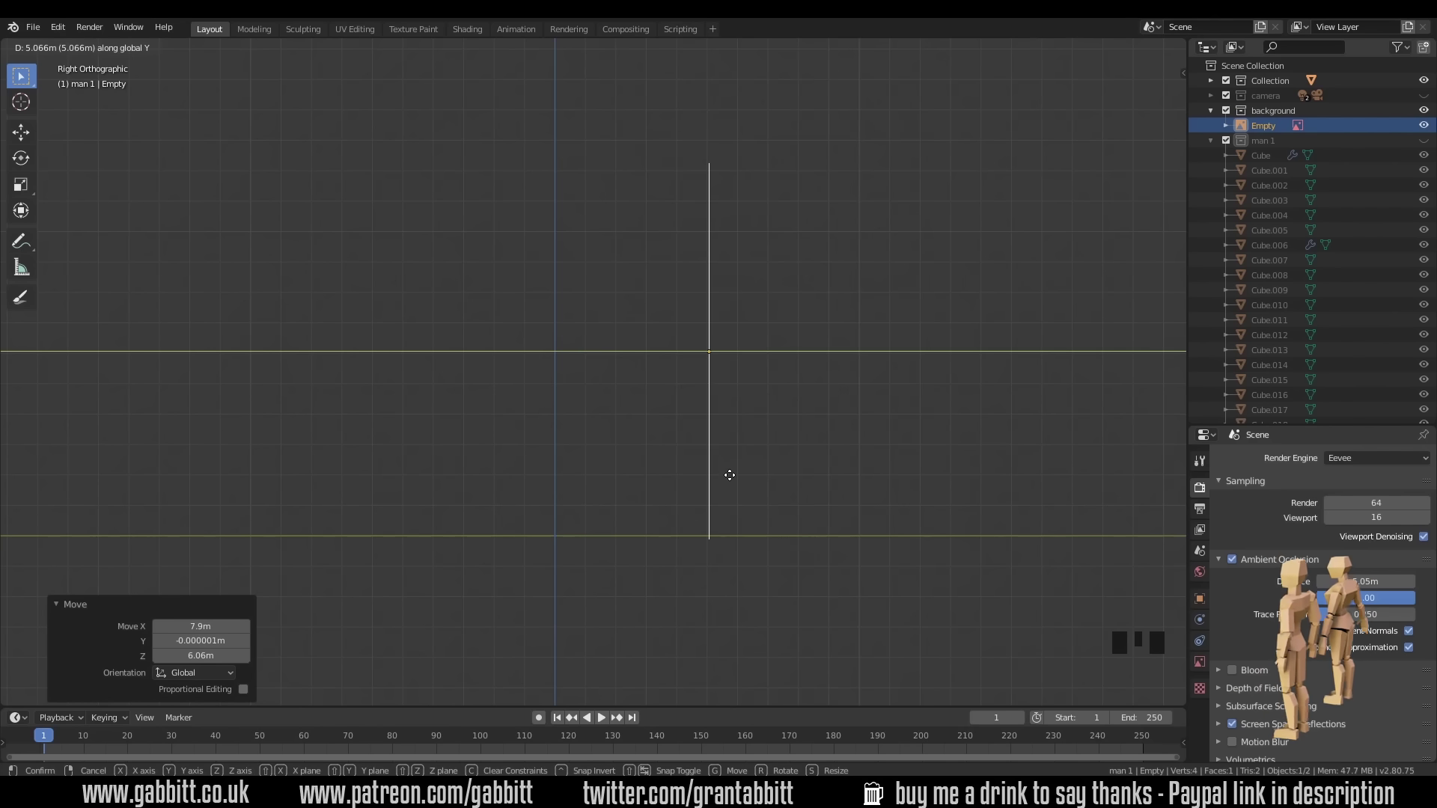
click(728, 476)
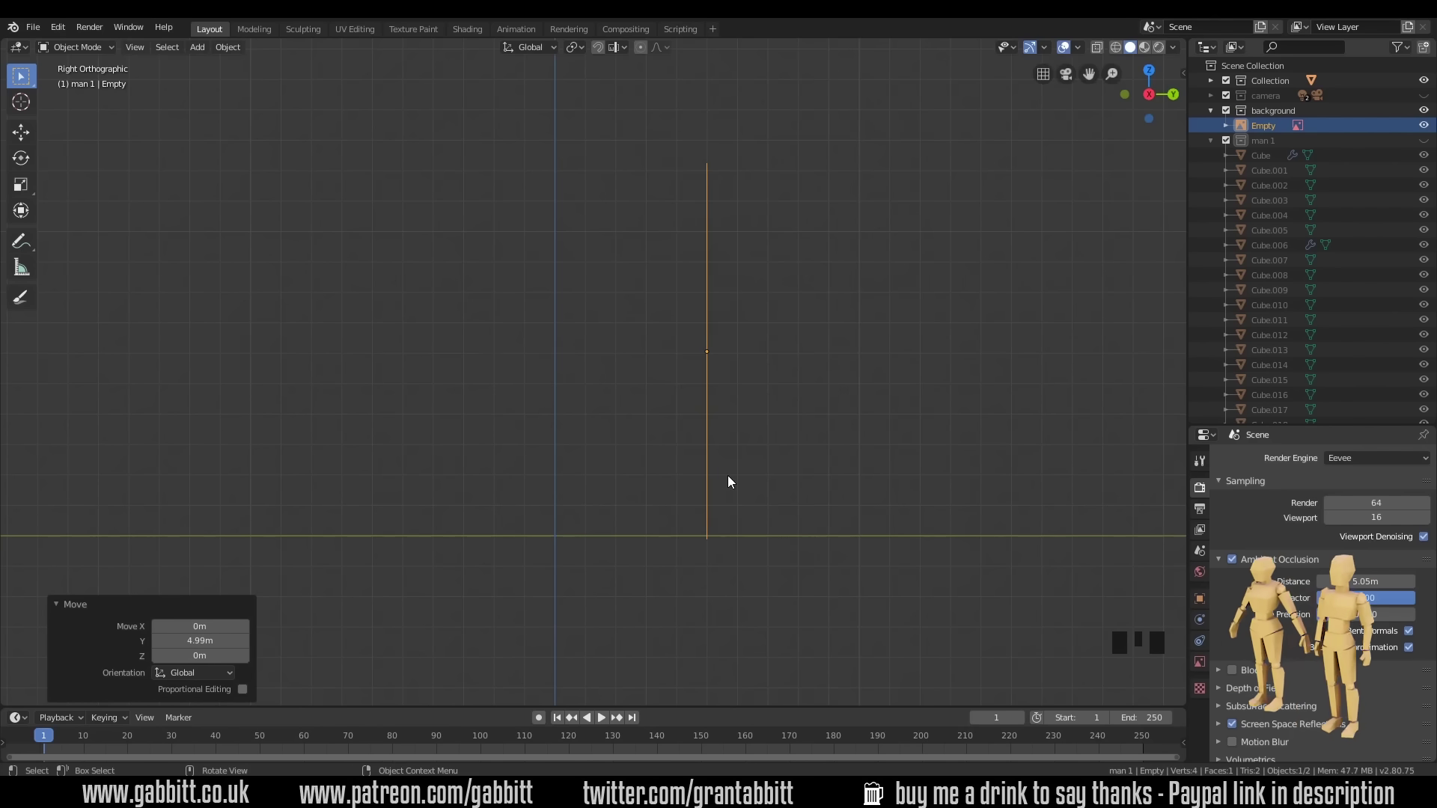
key(KP_1)
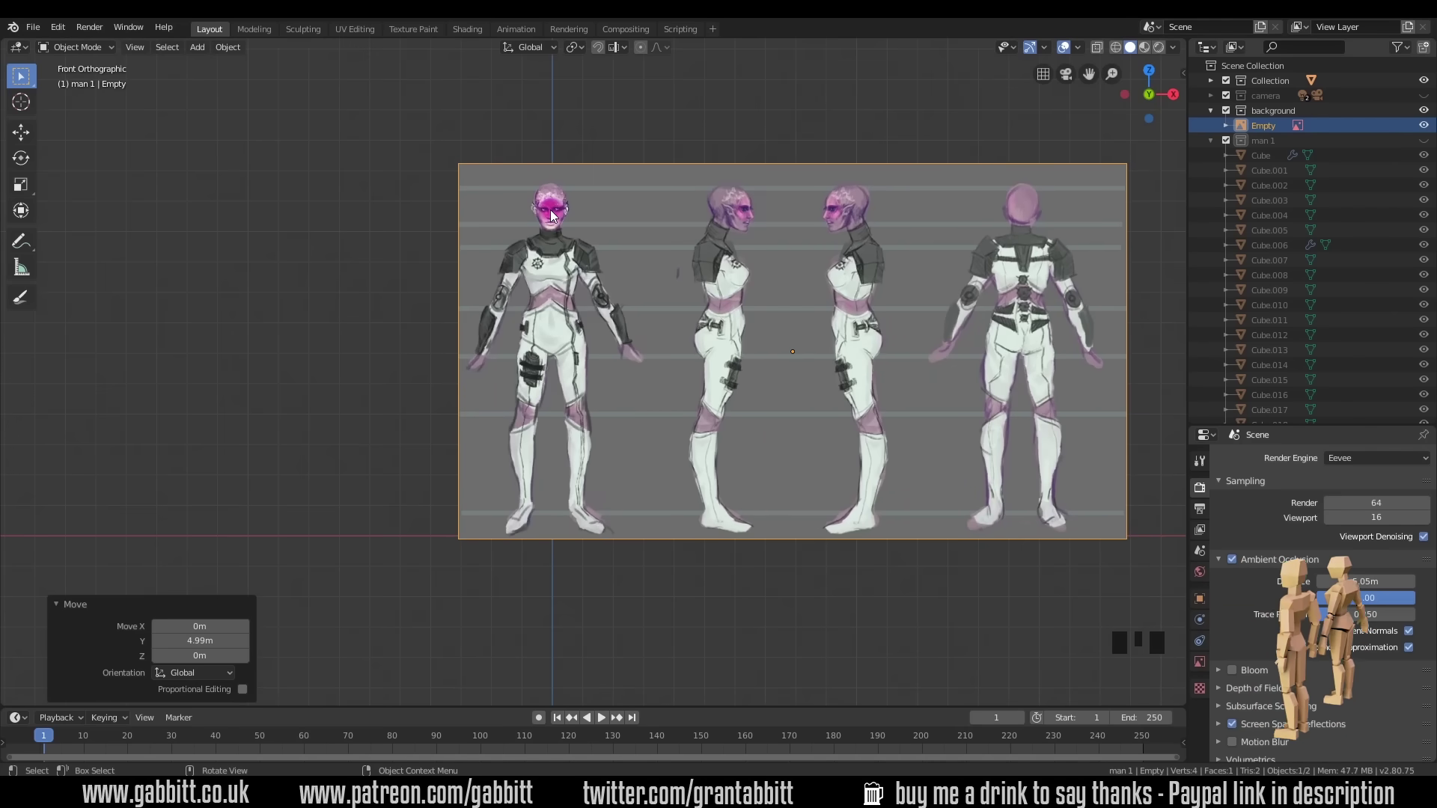
- Place the 3D cursor on the first figure's head and add a cube there
key(shift)
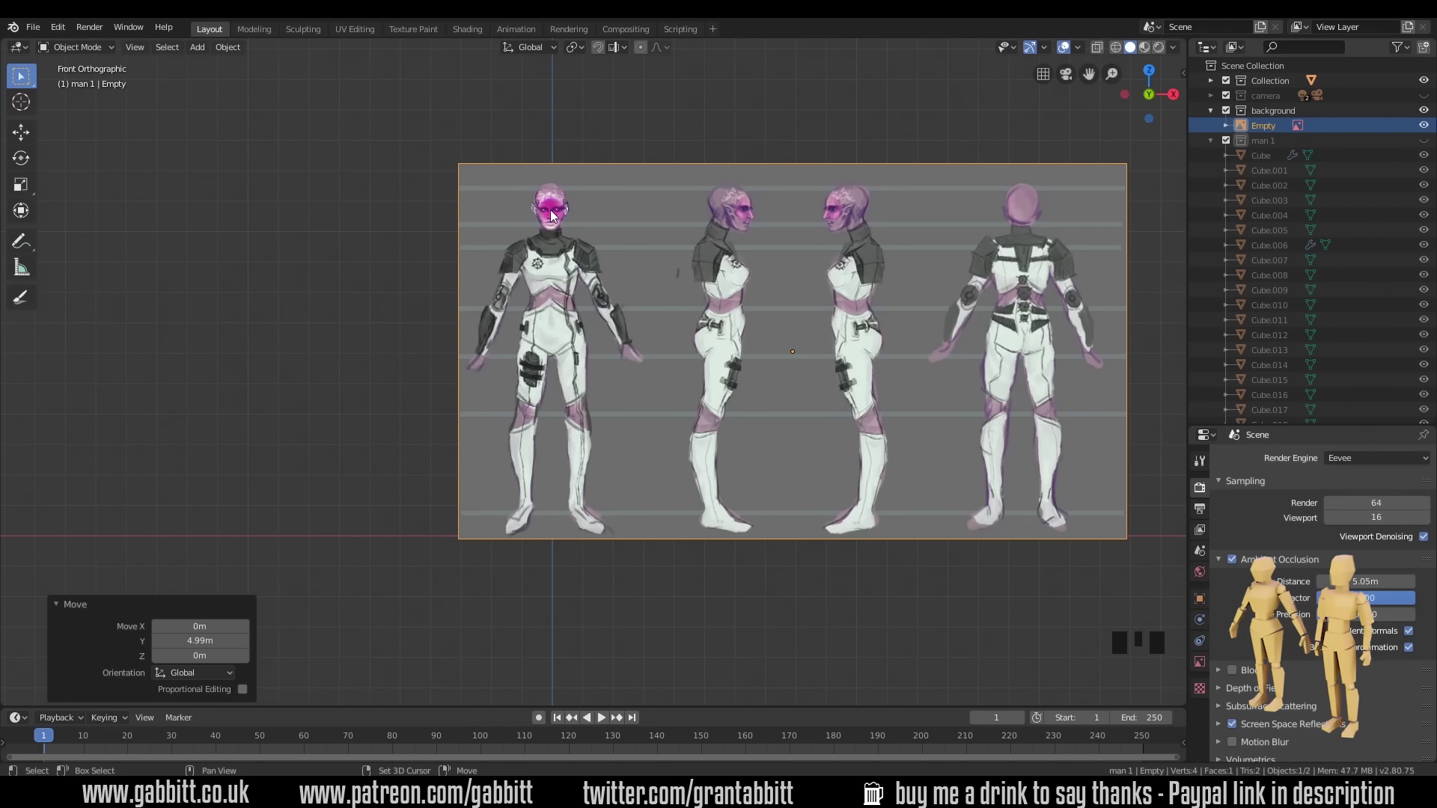
shift+right_click(550, 212)
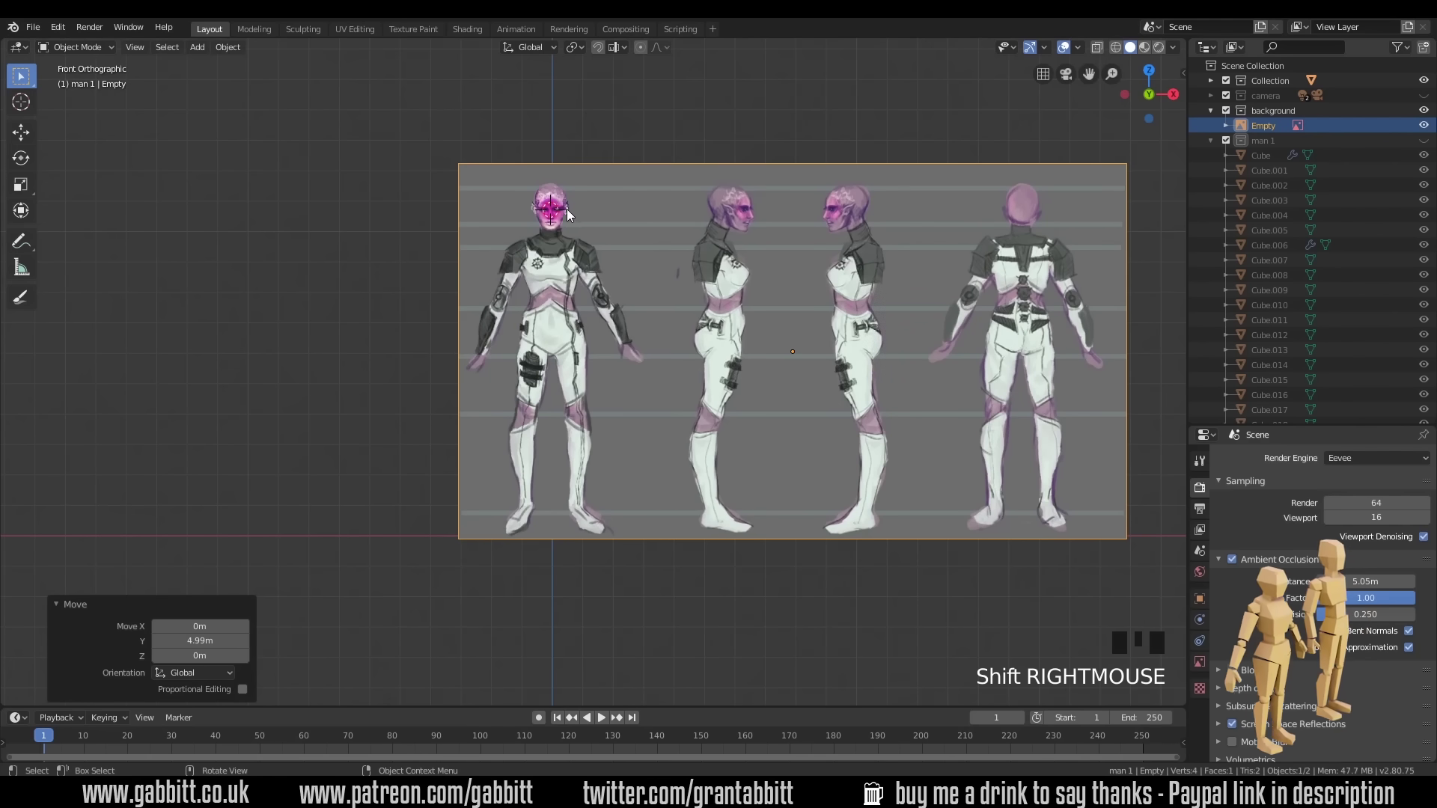
key(shift+a)
mouse_move(576, 208)
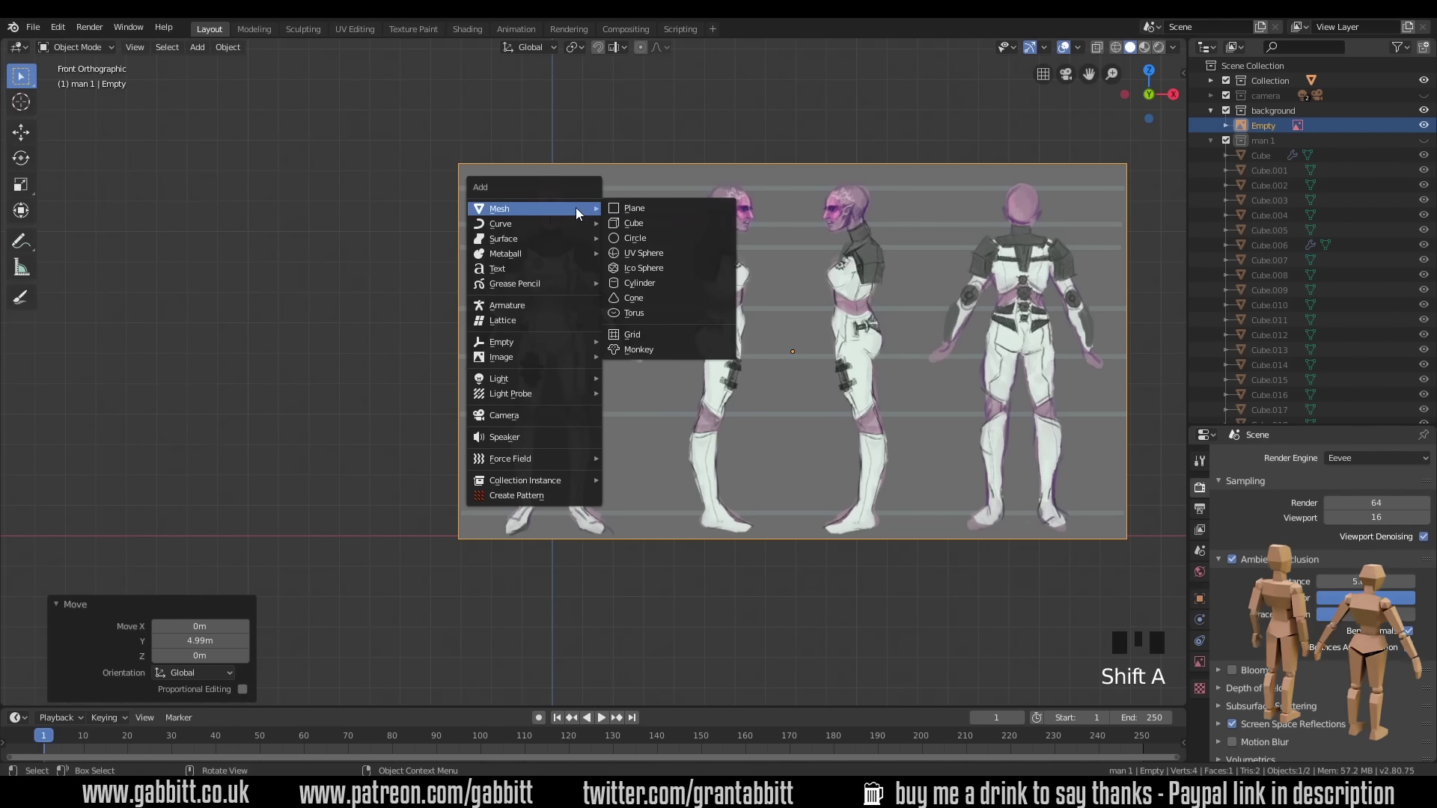
click(622, 218)
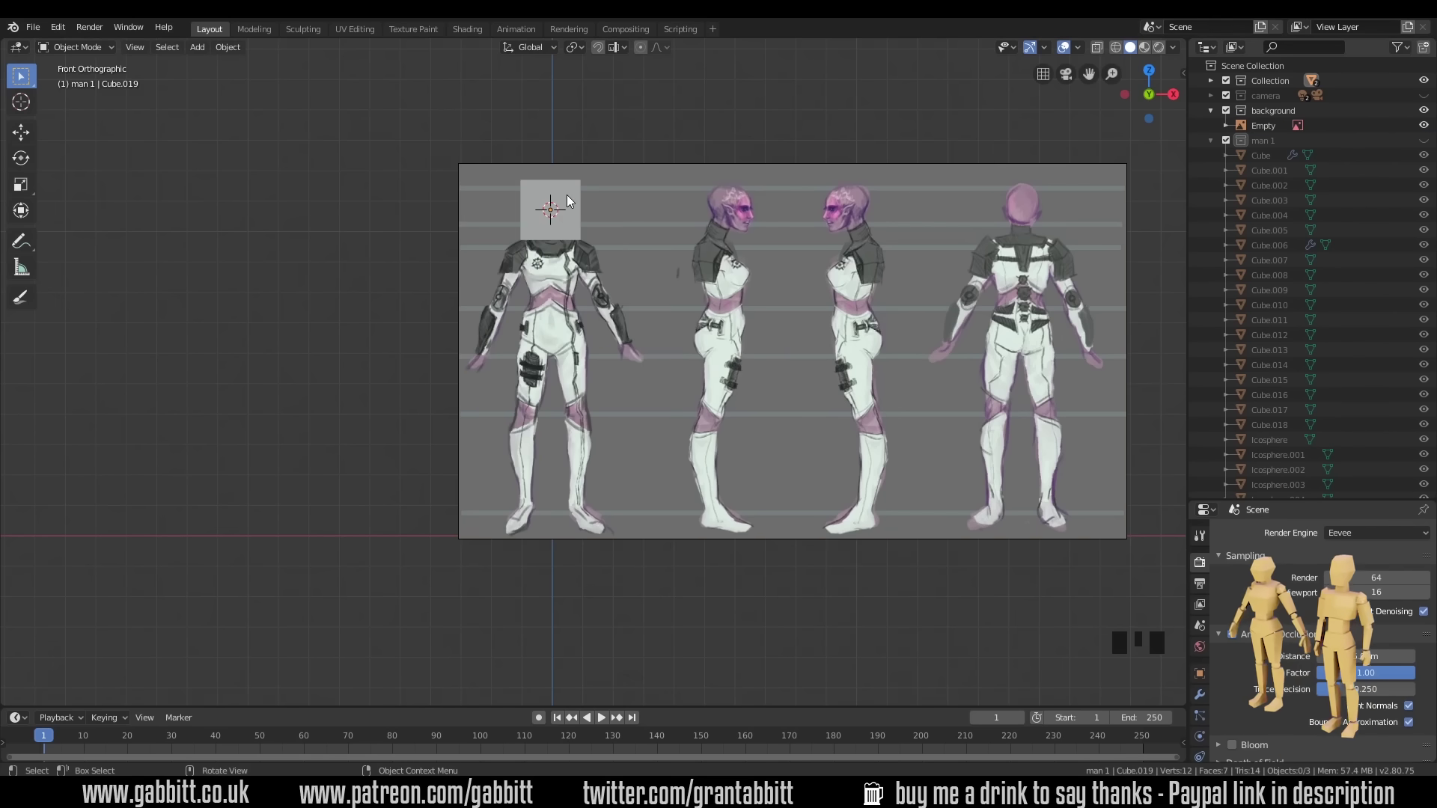
middle_drag(798, 294, 700, 339)
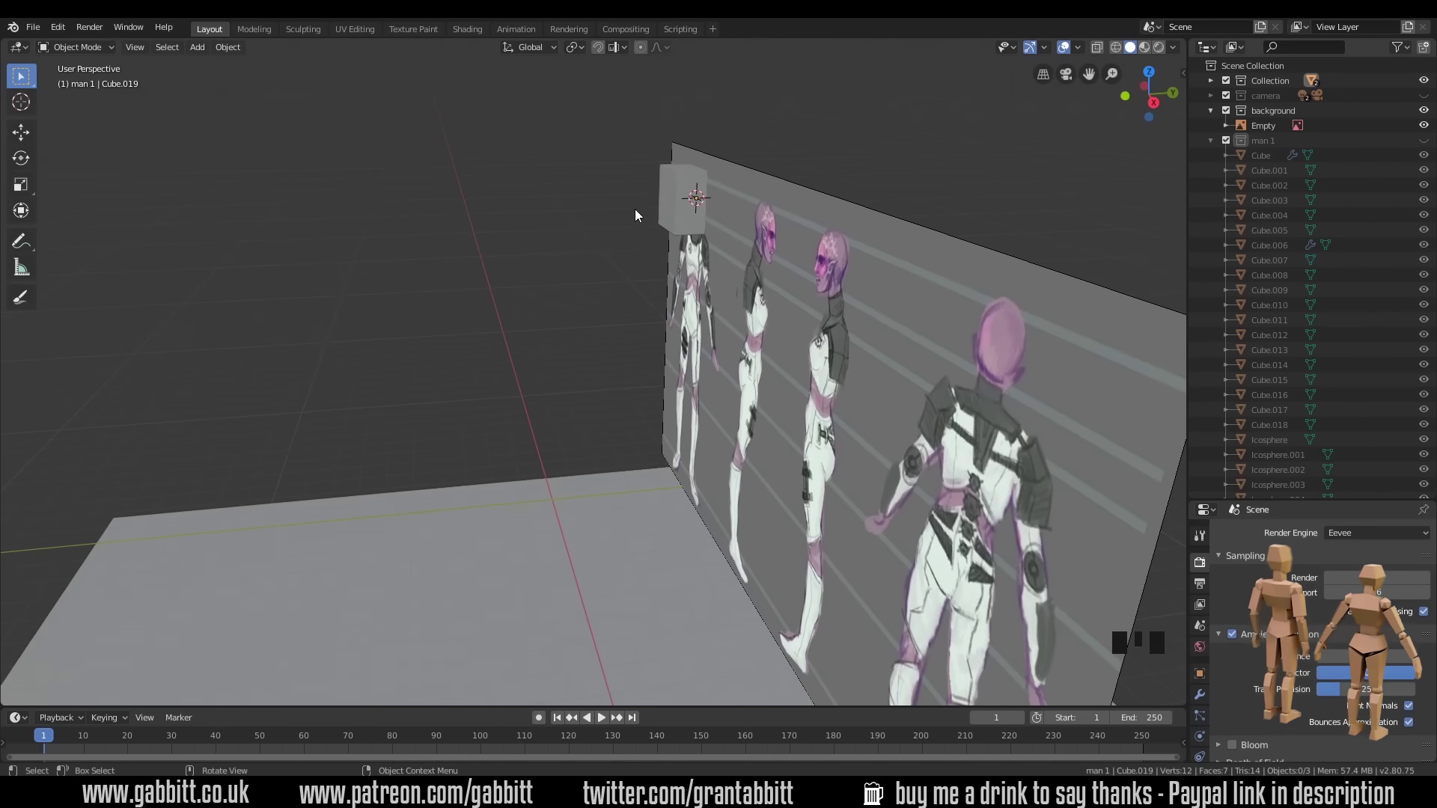
- Set the cube's Location Y to 0 m in the sidebar's Item tab
key(n)
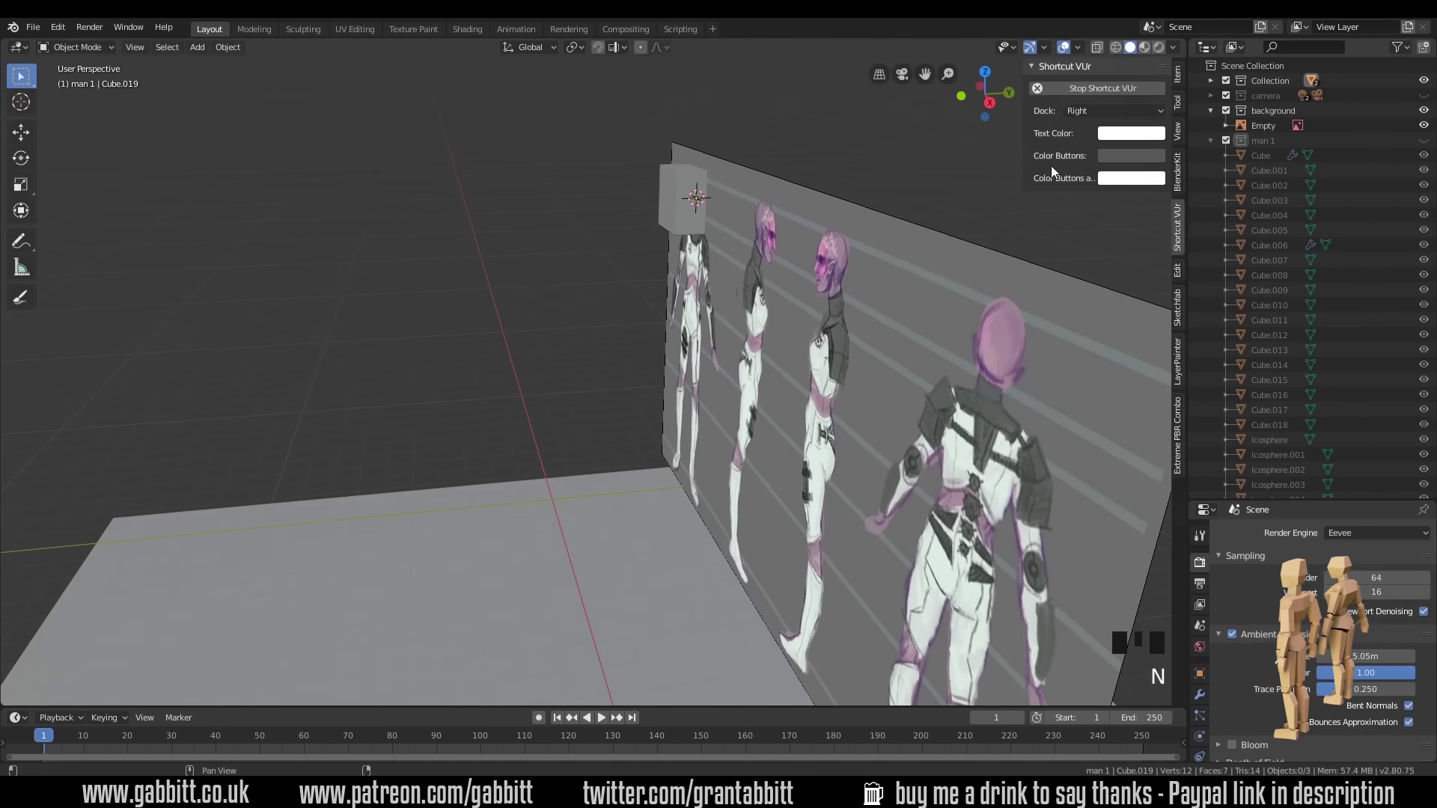
click(1178, 86)
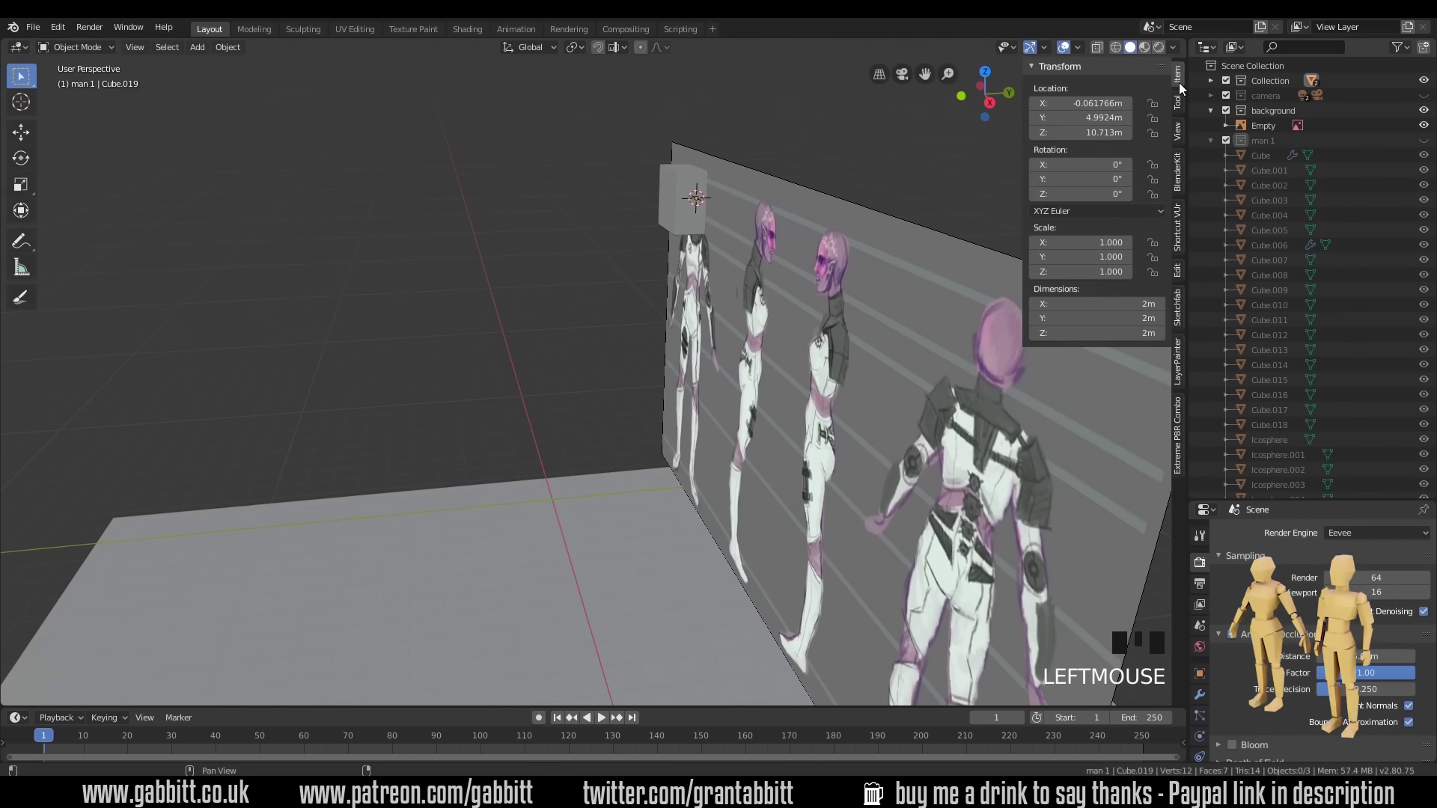
click(1097, 119)
text(0)
key(Return)
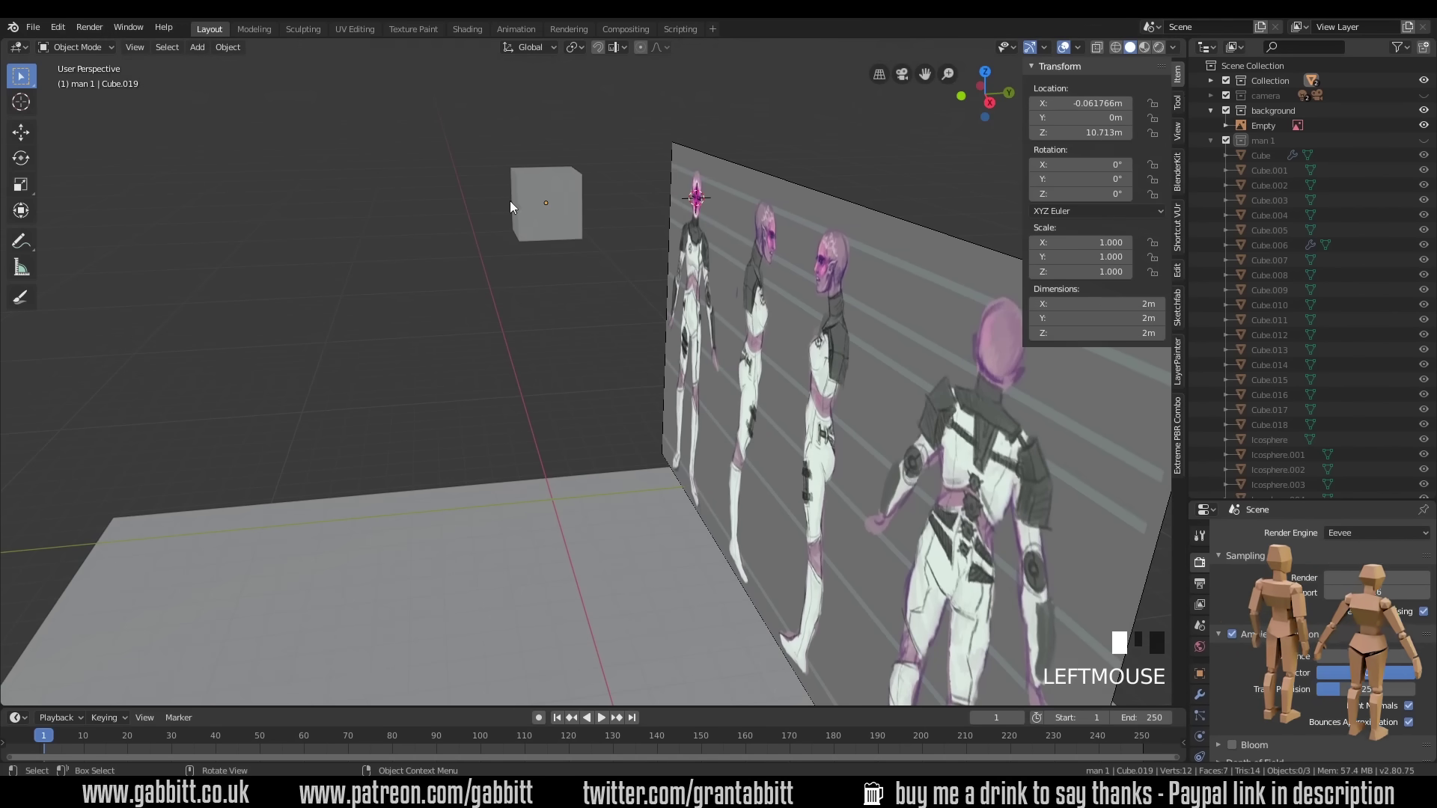
middle_drag(471, 268, 644, 280)
click(727, 304)
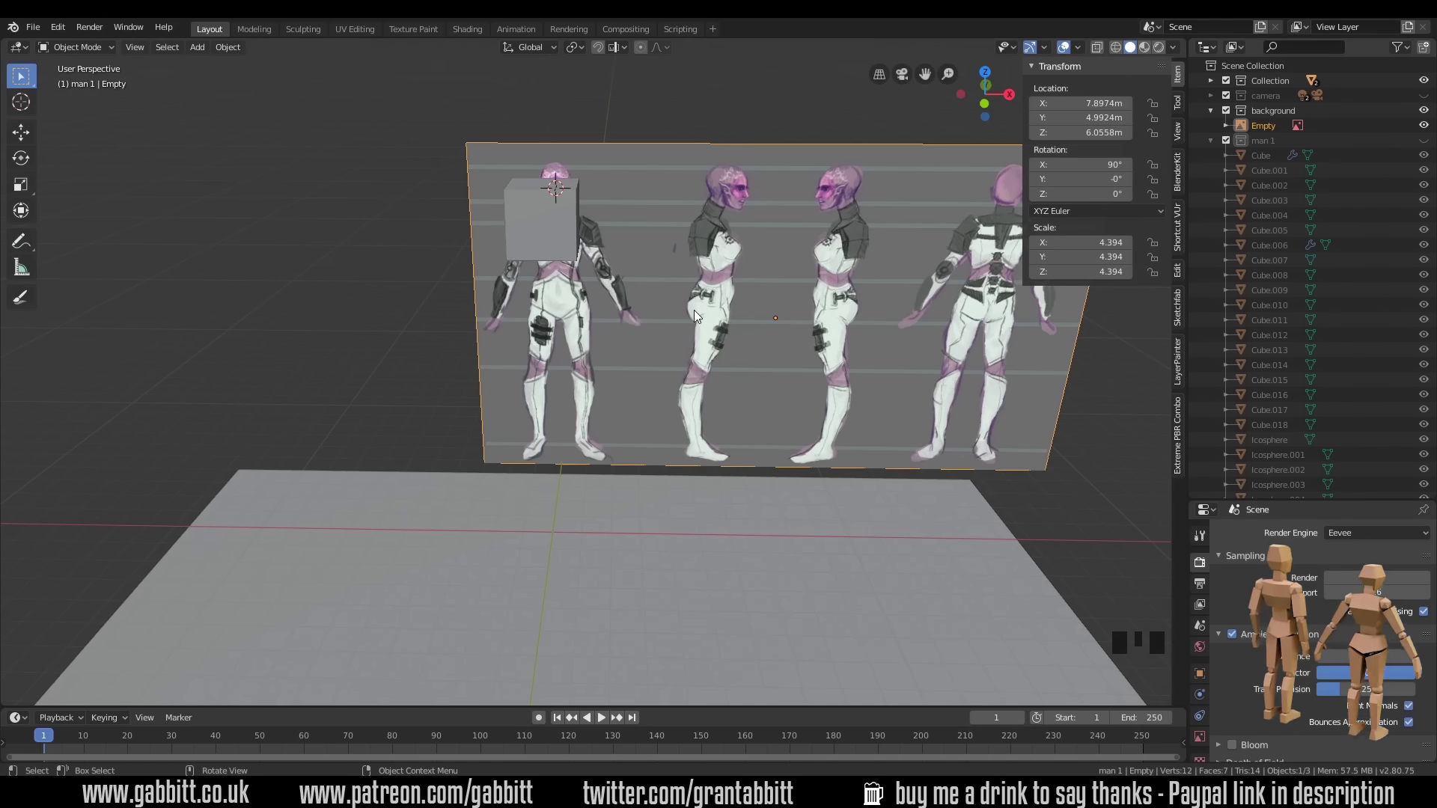
- Duplicate the reference image in place and rotate the copy 90° about Z
key(shift+d)
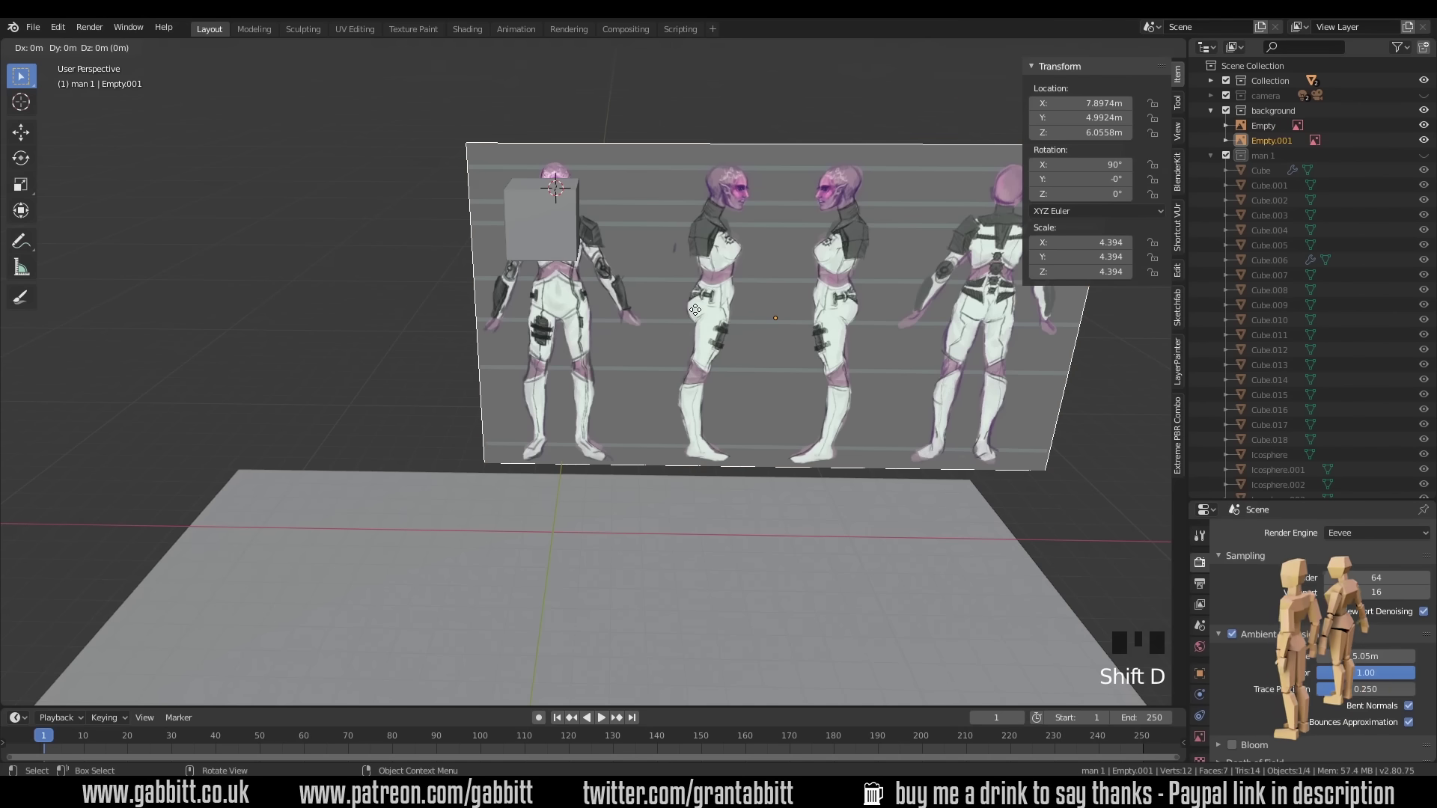
right_click(696, 309)
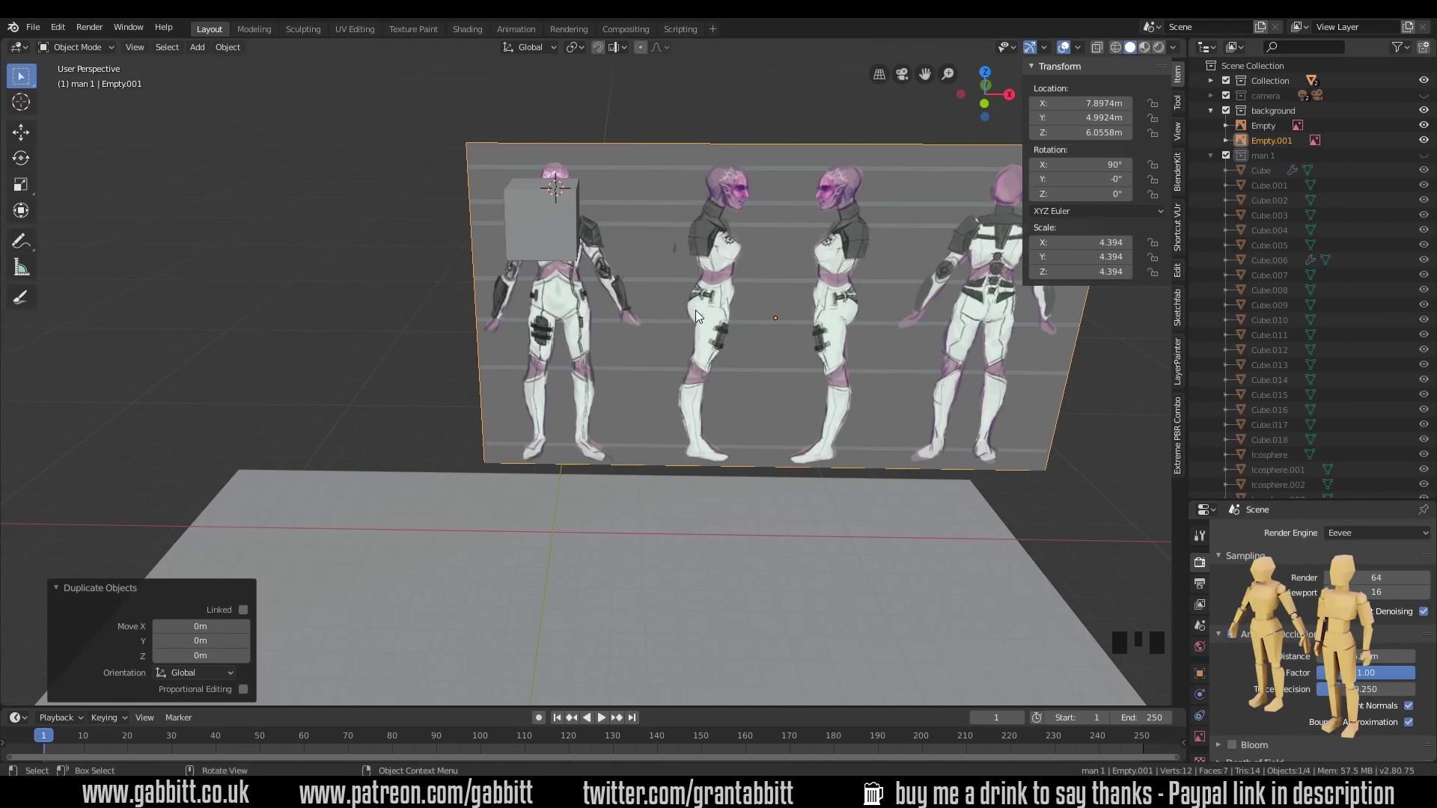
text(rz90)
key(Return)
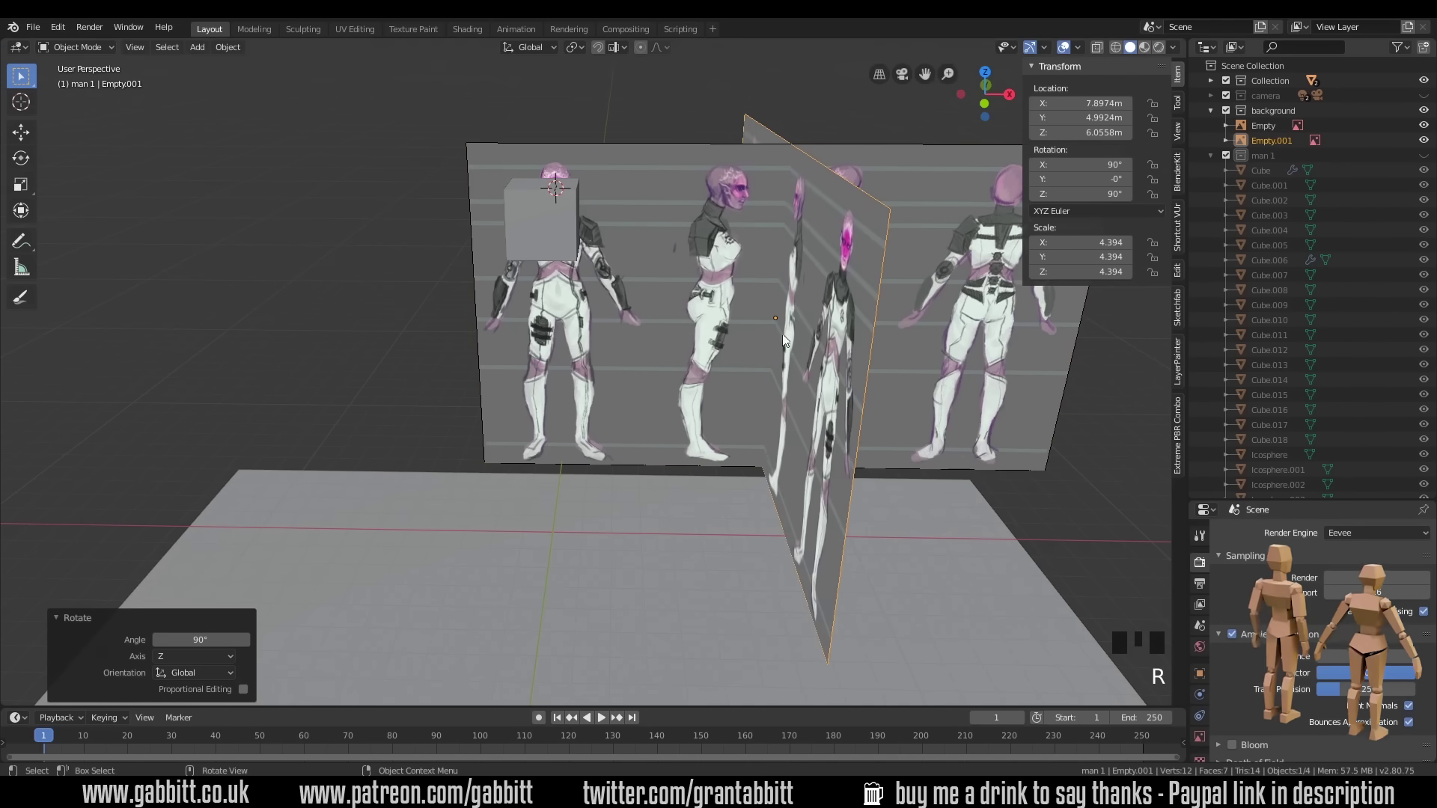
scroll(810, 338, down, 2)
middle_drag(809, 339, 780, 321)
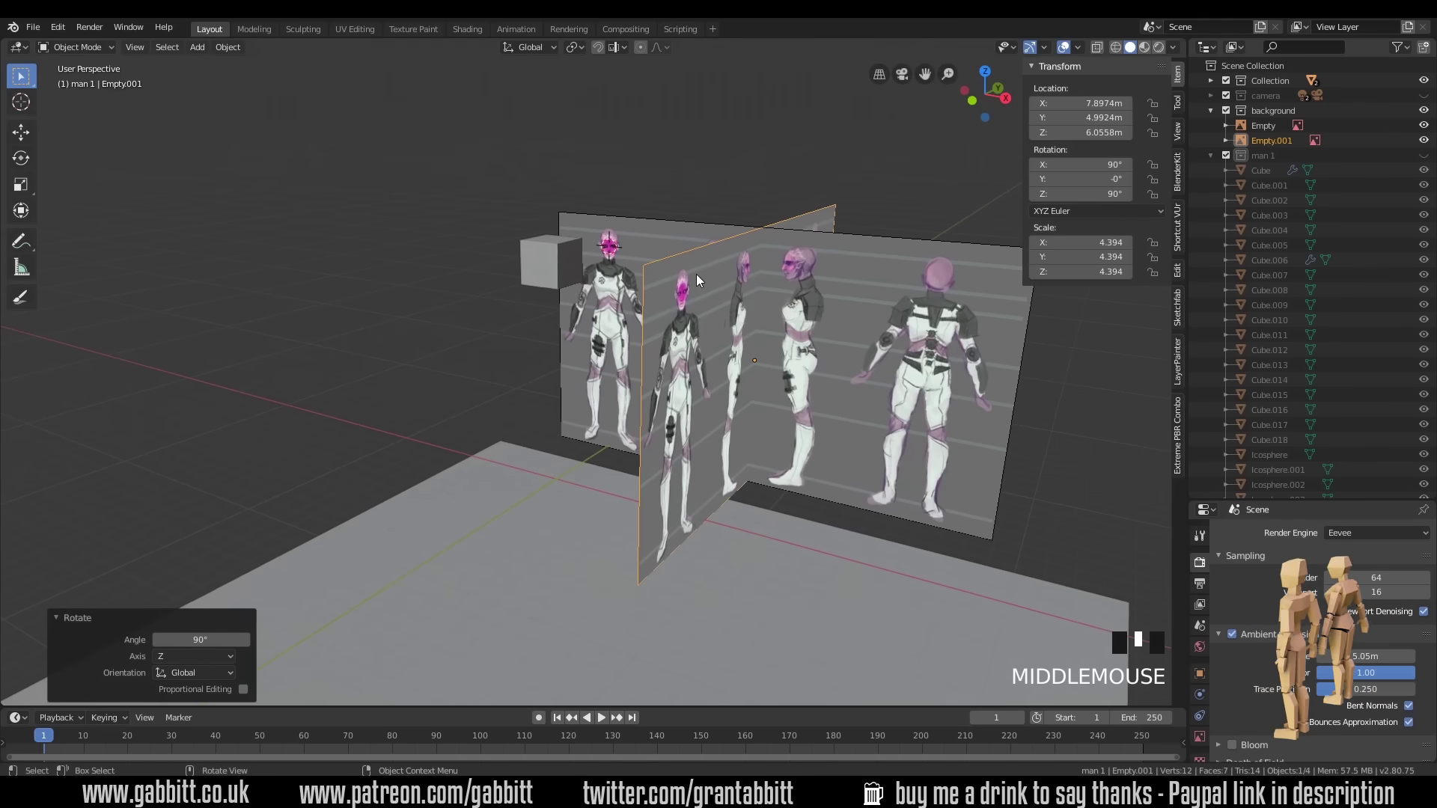
- Rename the copied Empty to 'side' and the original to 'front' in the Outliner
triple_click(1269, 140)
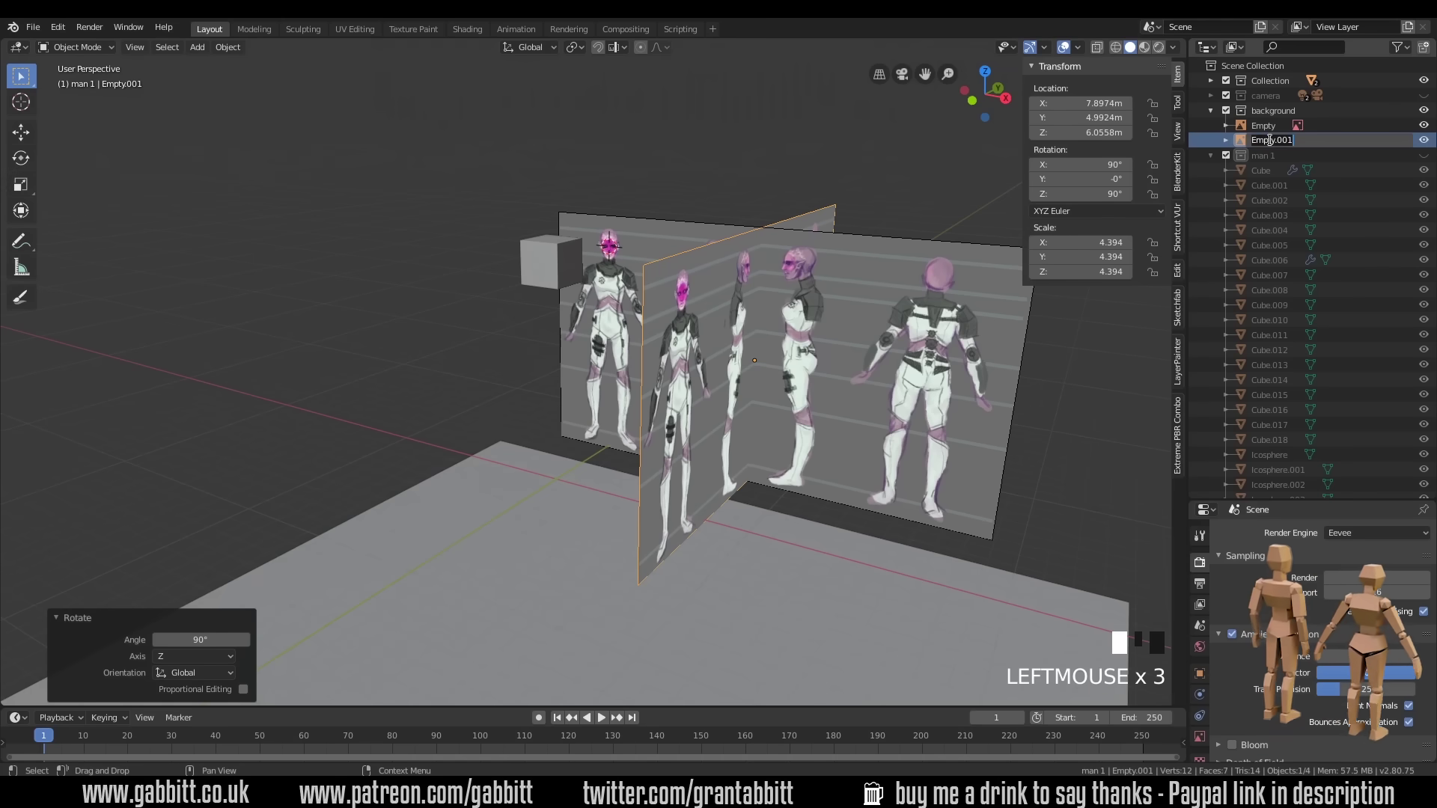
text(side)
key(Return)
triple_click(1264, 127)
text(front)
key(Return)
- Move the side reference image −11.7 m along X to X −3.79 m
click(682, 288)
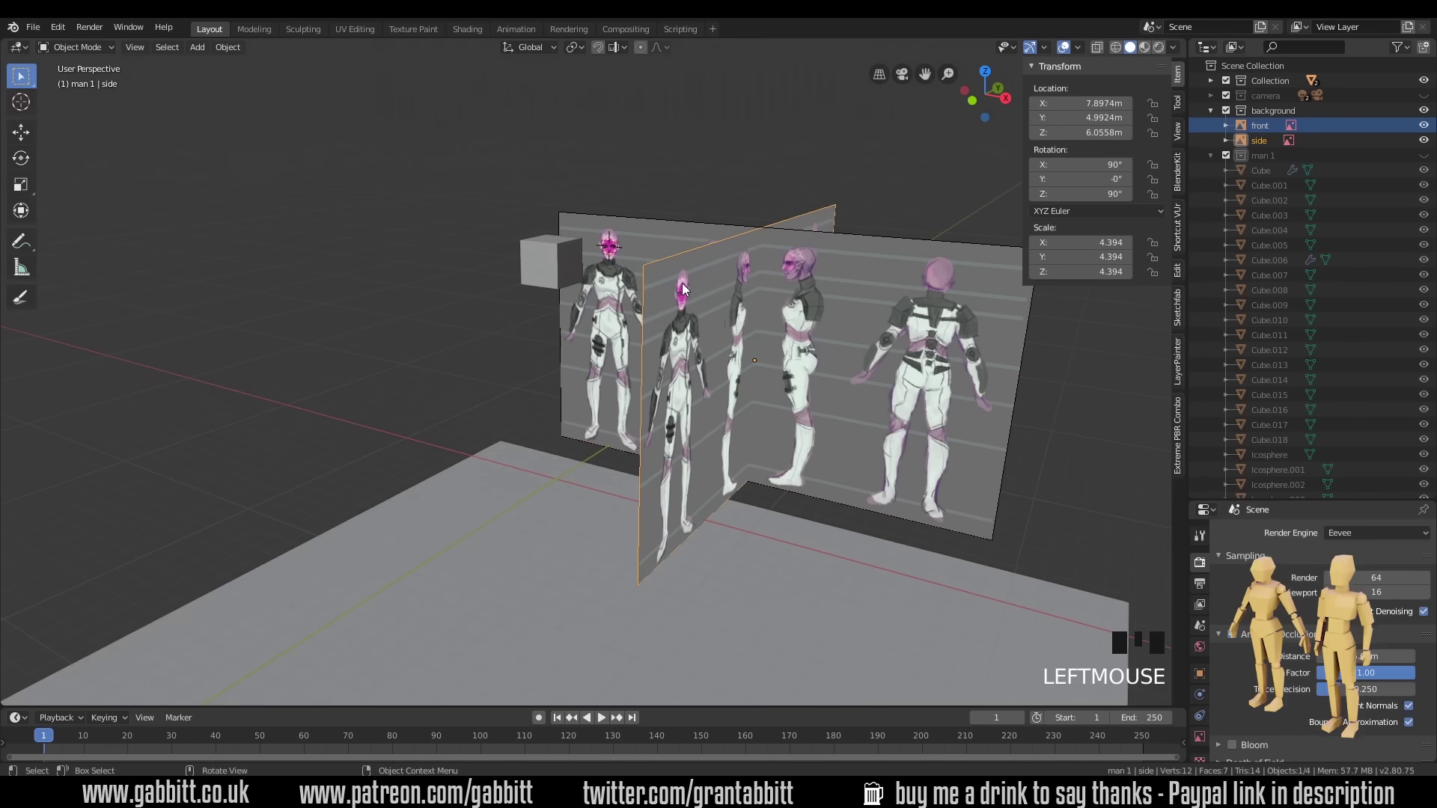
key(g)
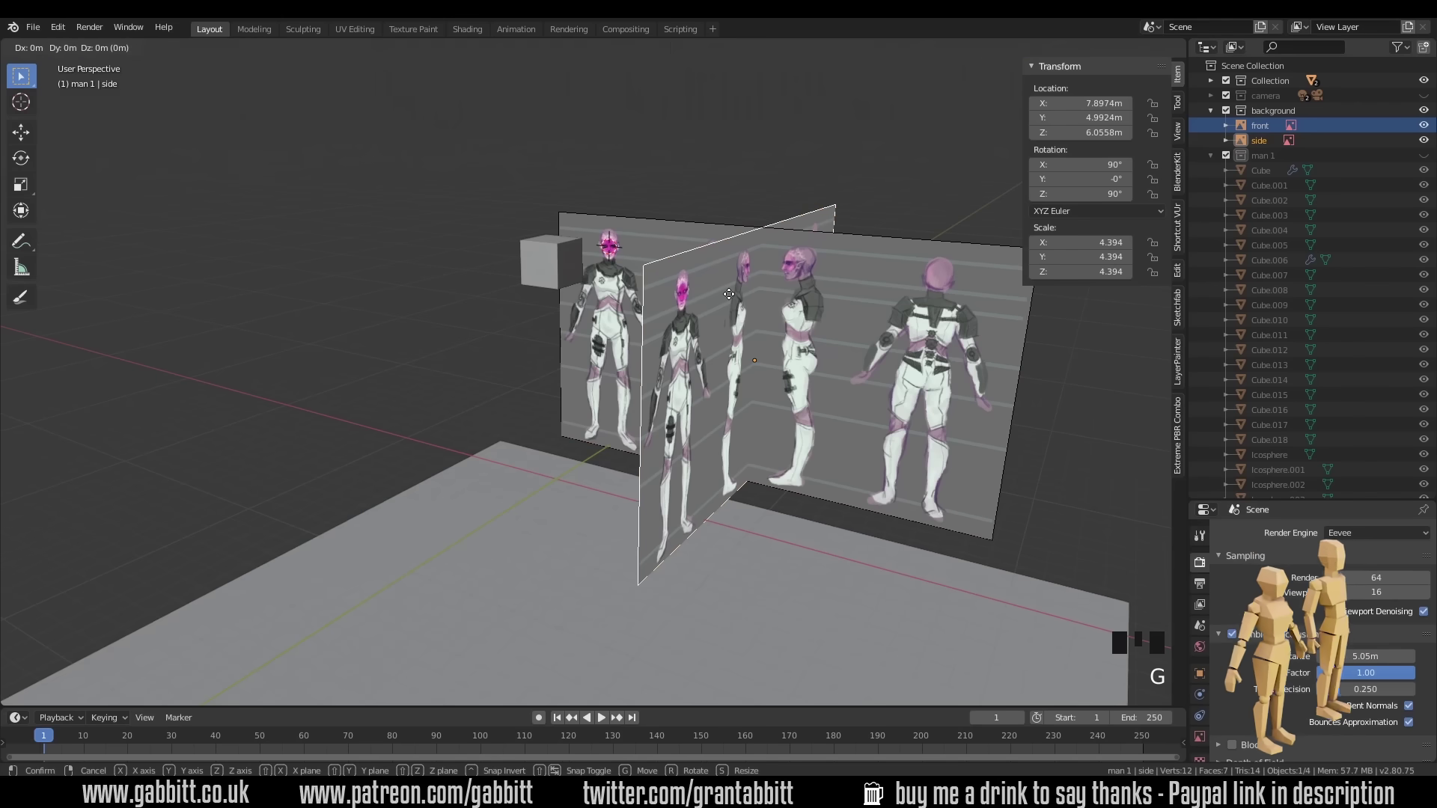
key(x)
click(527, 237)
middle_drag(527, 237, 615, 277)
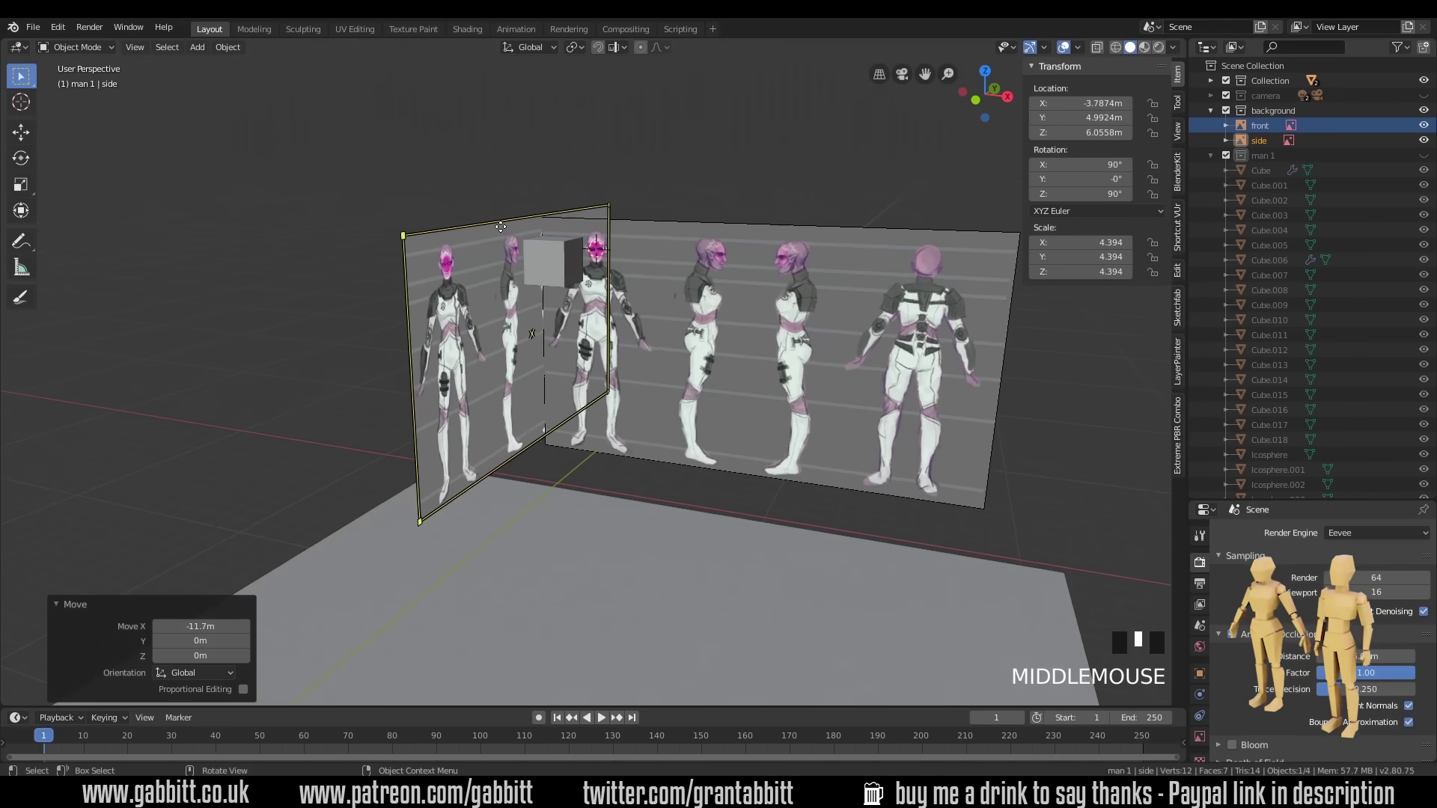
scroll(589, 342, up, 2)
middle_drag(573, 312, 576, 358)
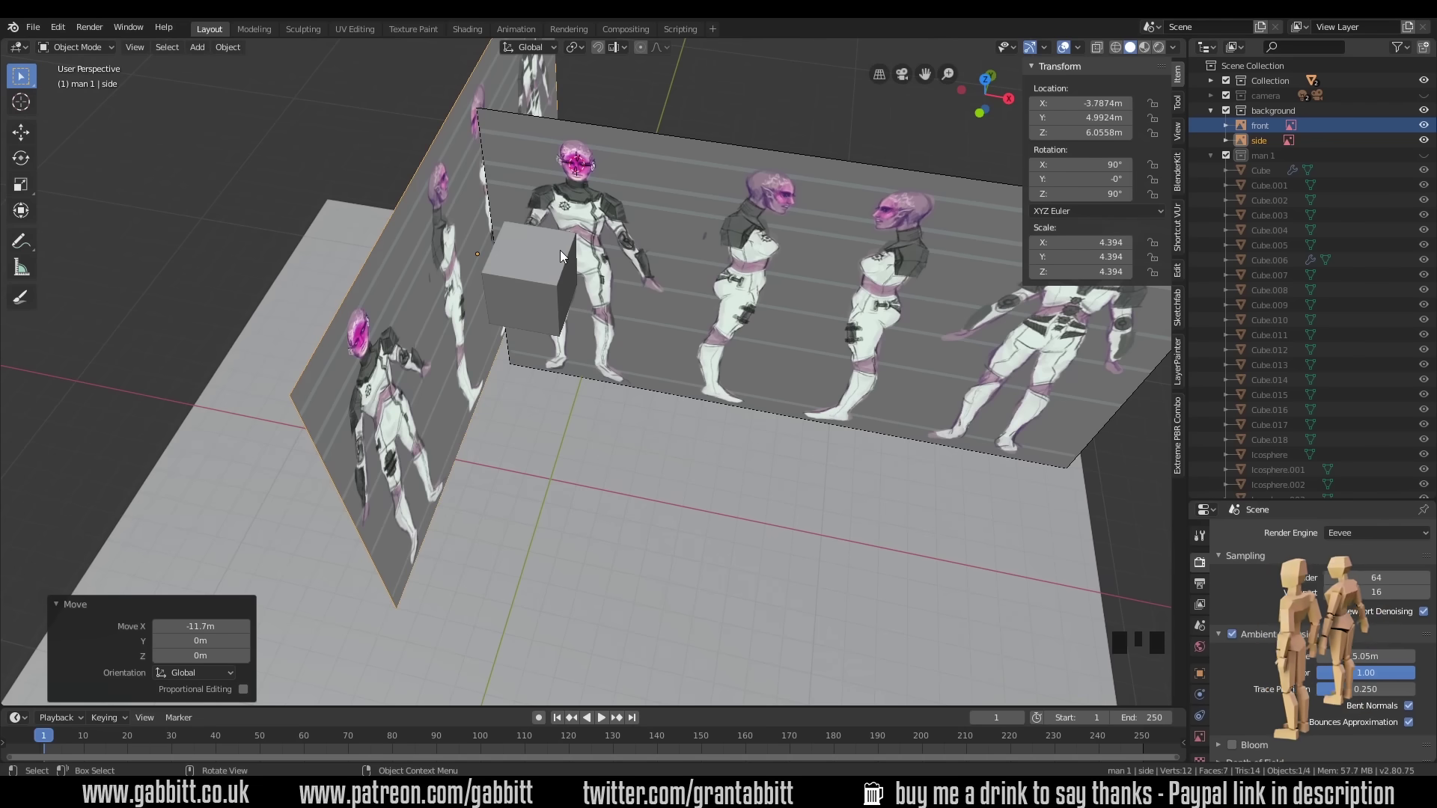
- In right view, shift the side image −6.96 m along Y to Y −1.97 m, checking front view
key(KP_3)
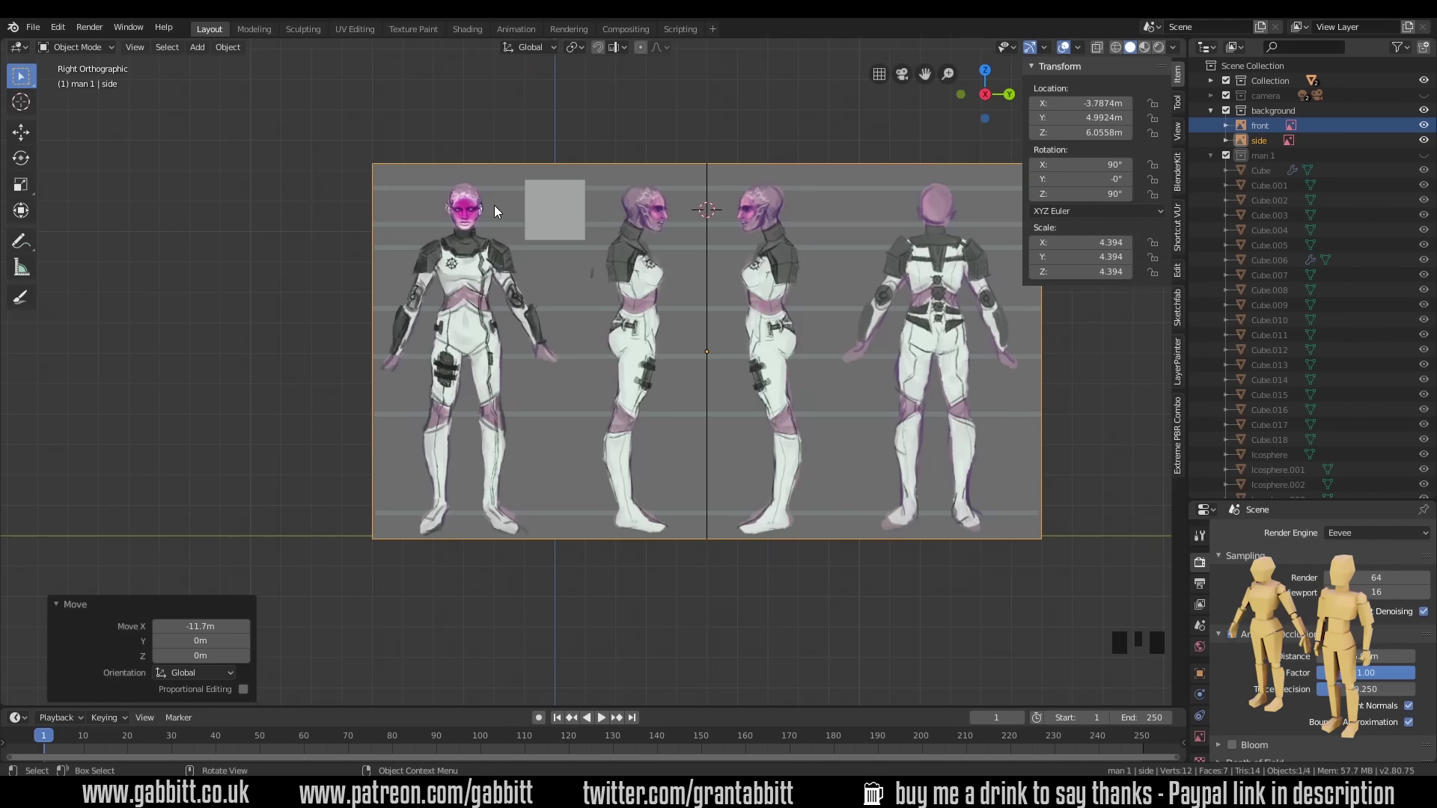
key(KP_1)
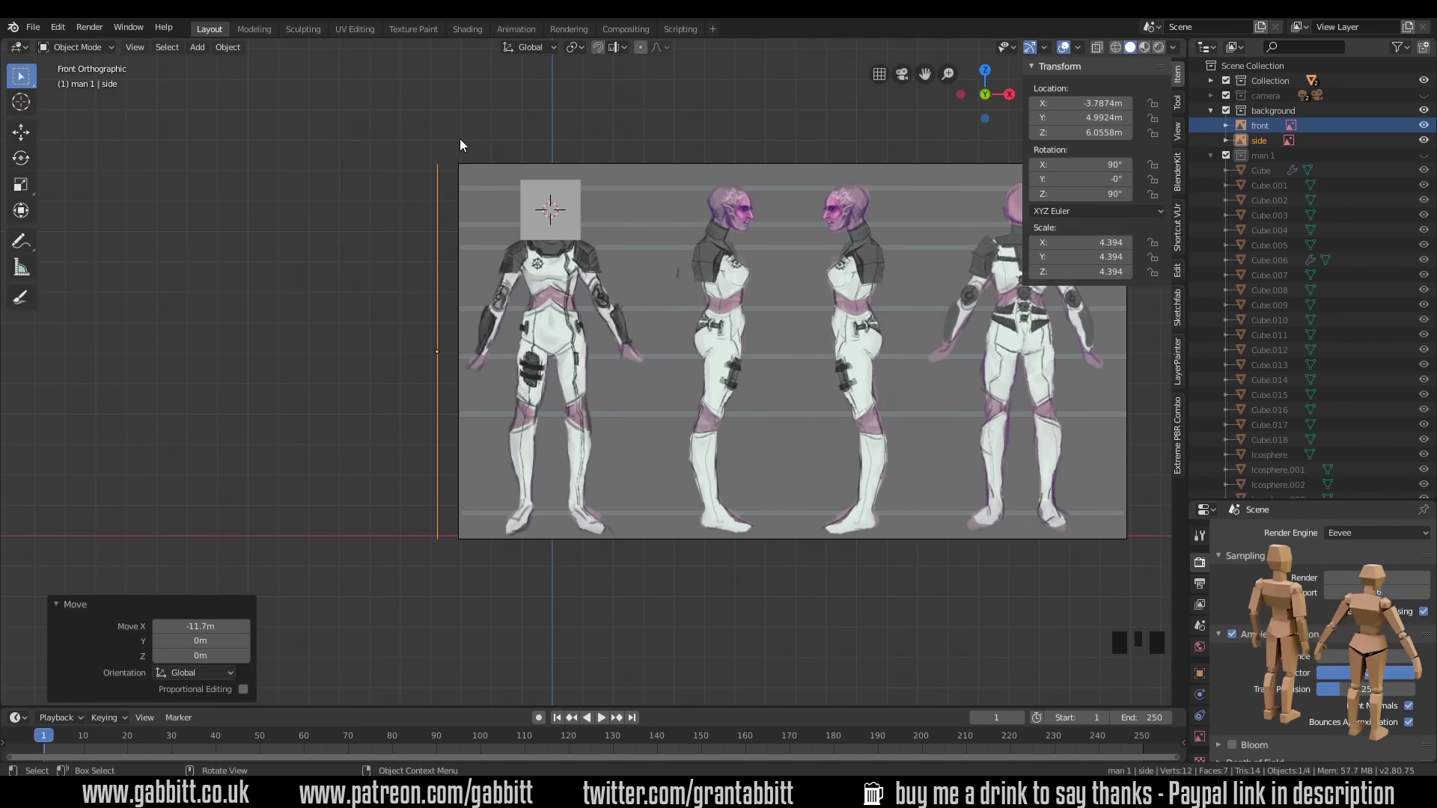
middle_drag(577, 289, 542, 317)
key(KP_3)
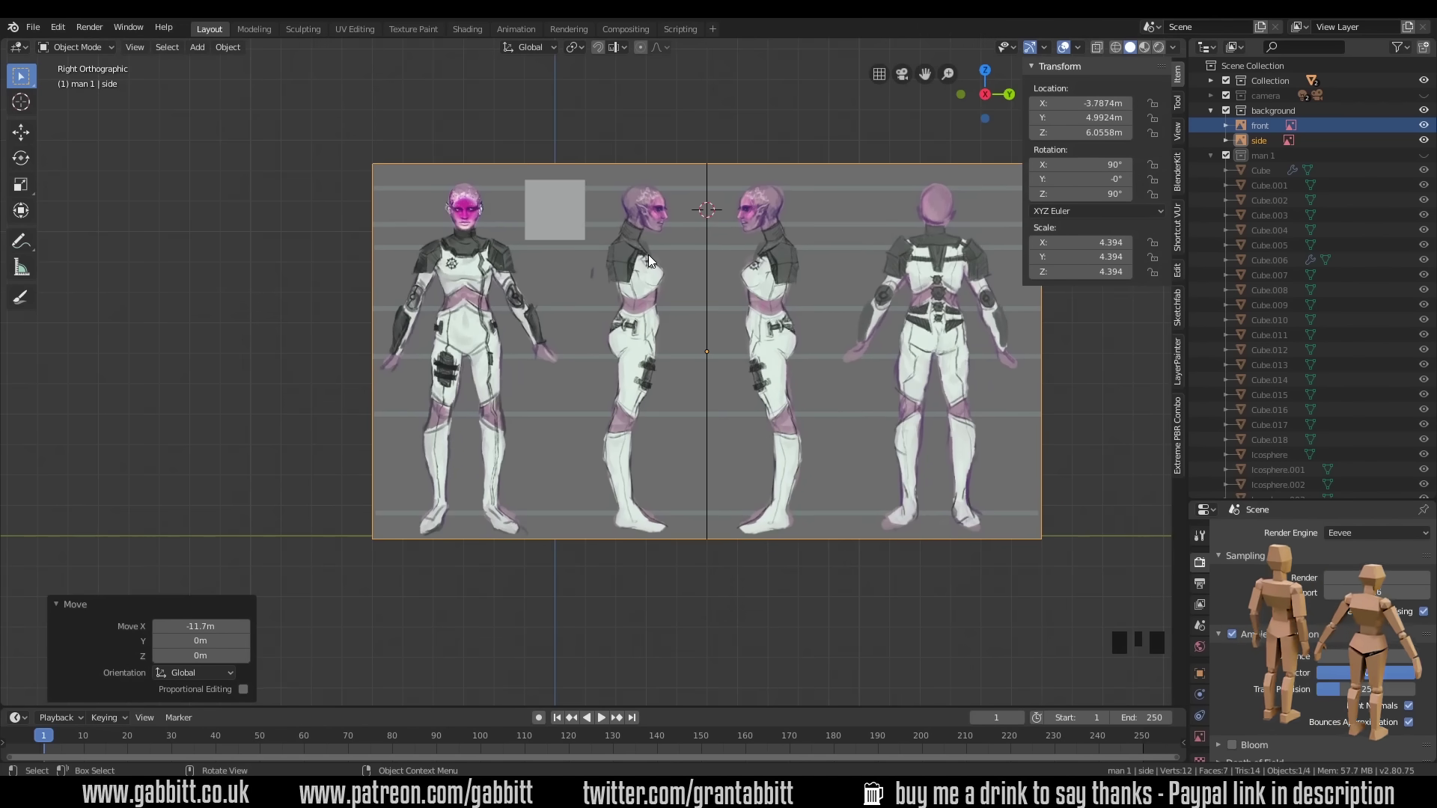
key(g)
key(y)
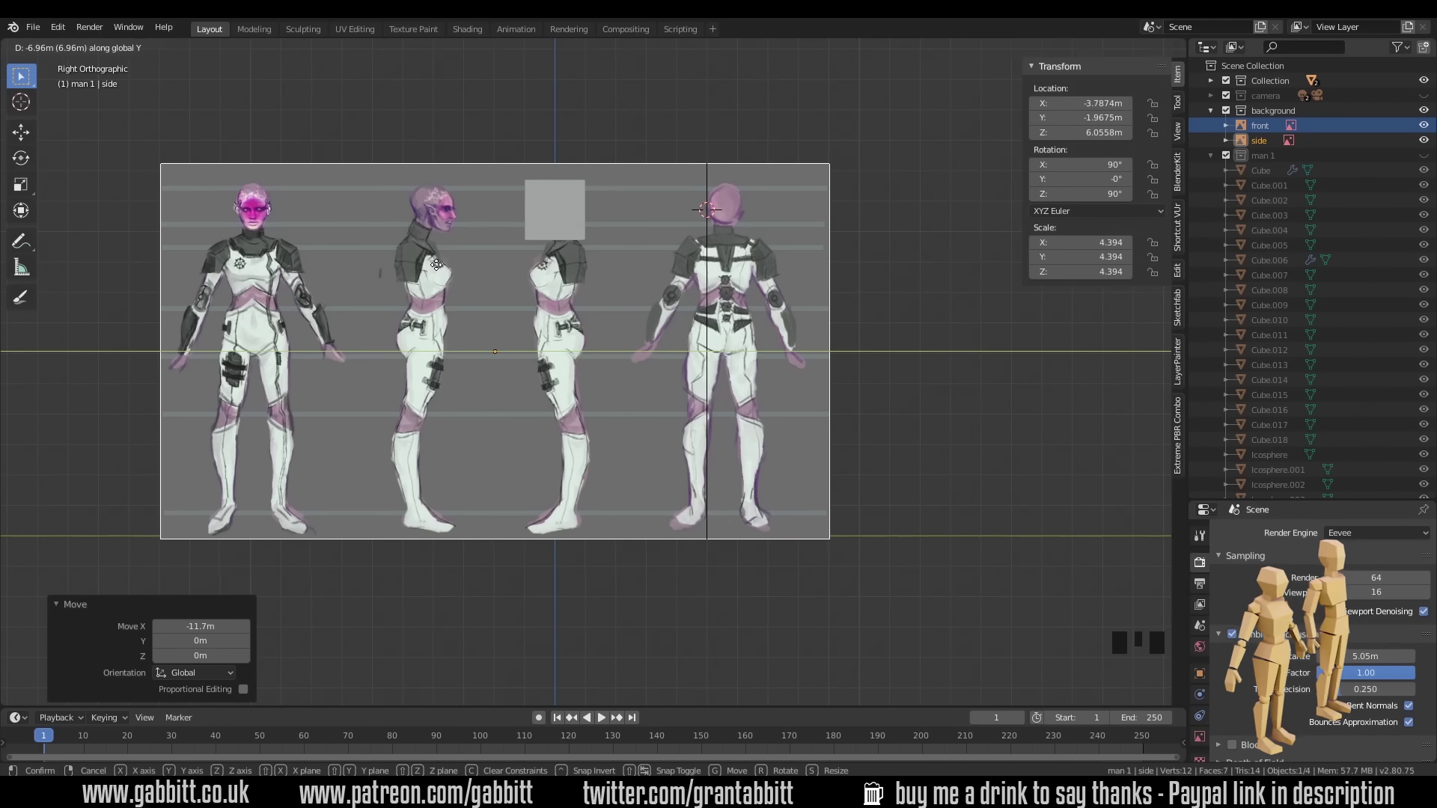
click(442, 255)
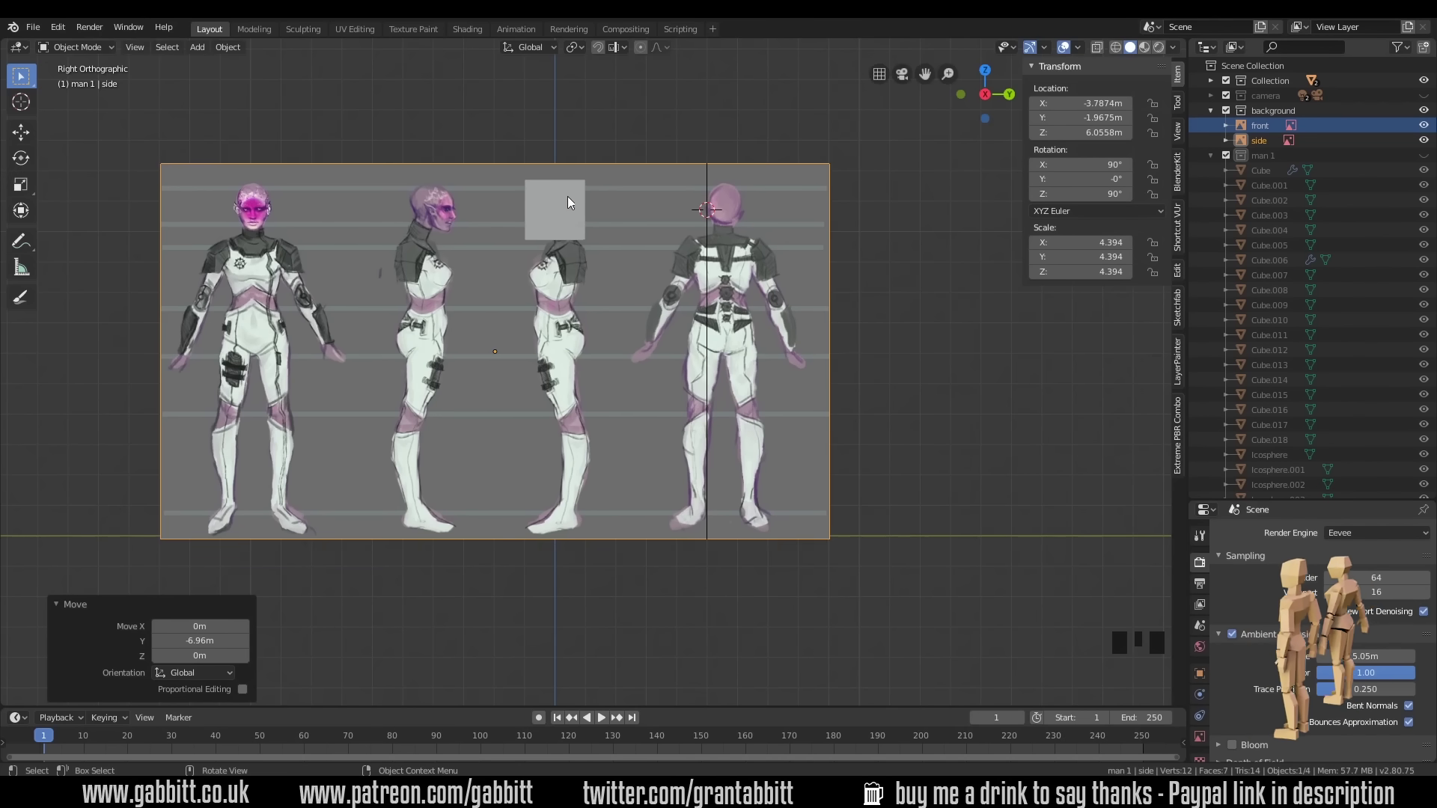
middle_drag(650, 254, 751, 302)
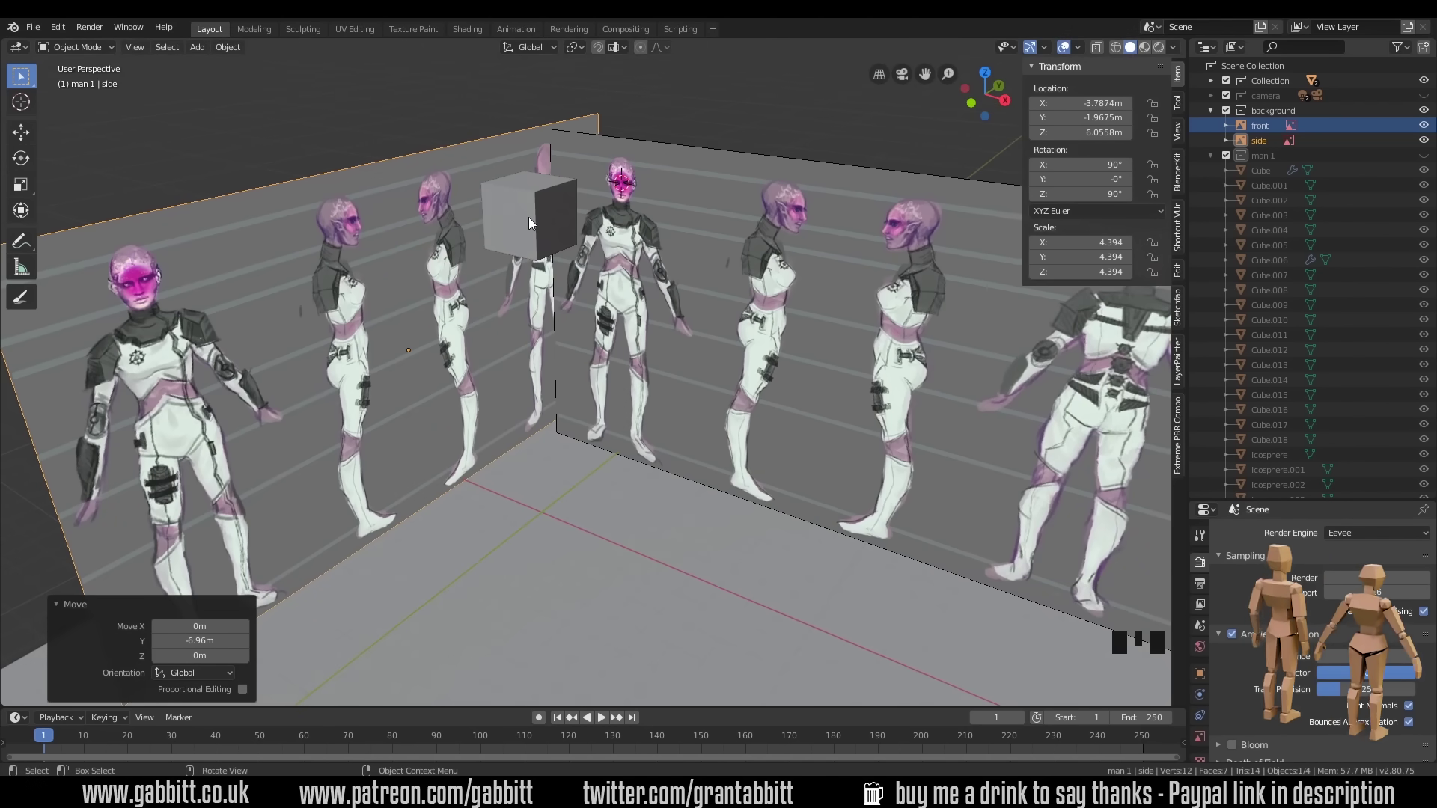
key(KP_3)
key(KP_1)
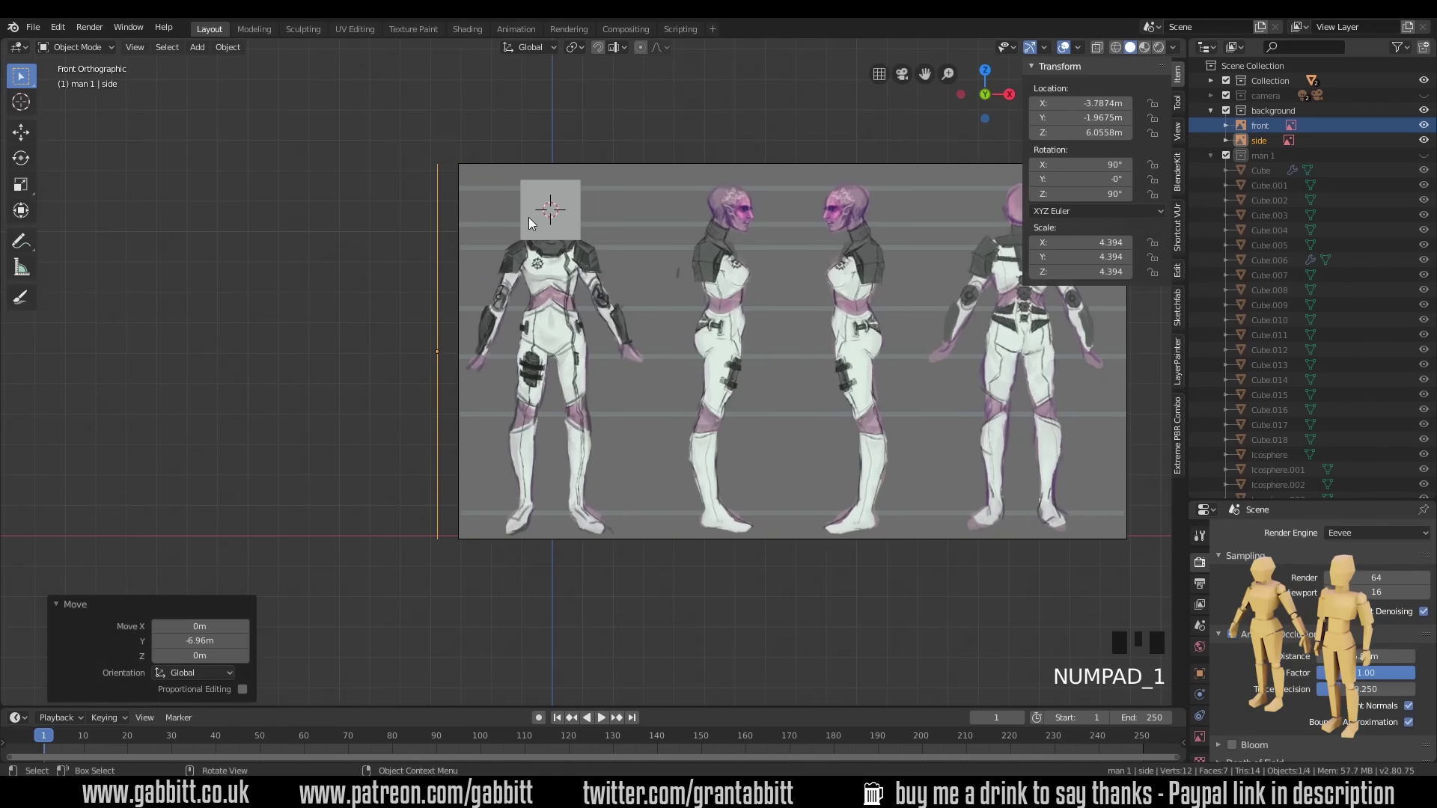
- Scale the cube uniformly to 0.484, stretch it along Z, and raise it onto the front-view head
click(564, 231)
scroll(593, 226, up, 5)
mouse_move(588, 226)
shift+middle_down()
mouse_move(646, 225)
mouse_move(679, 464)
shift+middle_up()
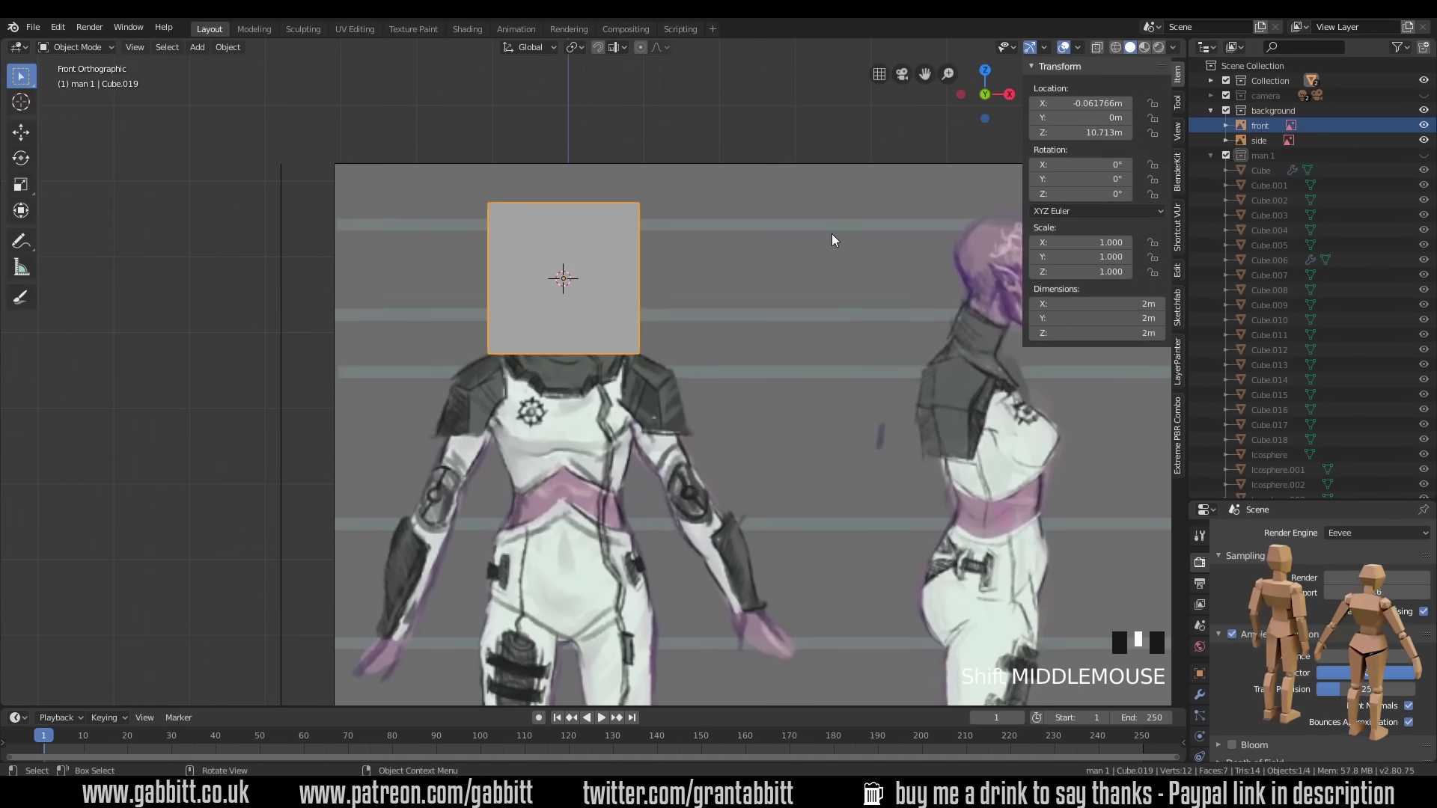
key(s)
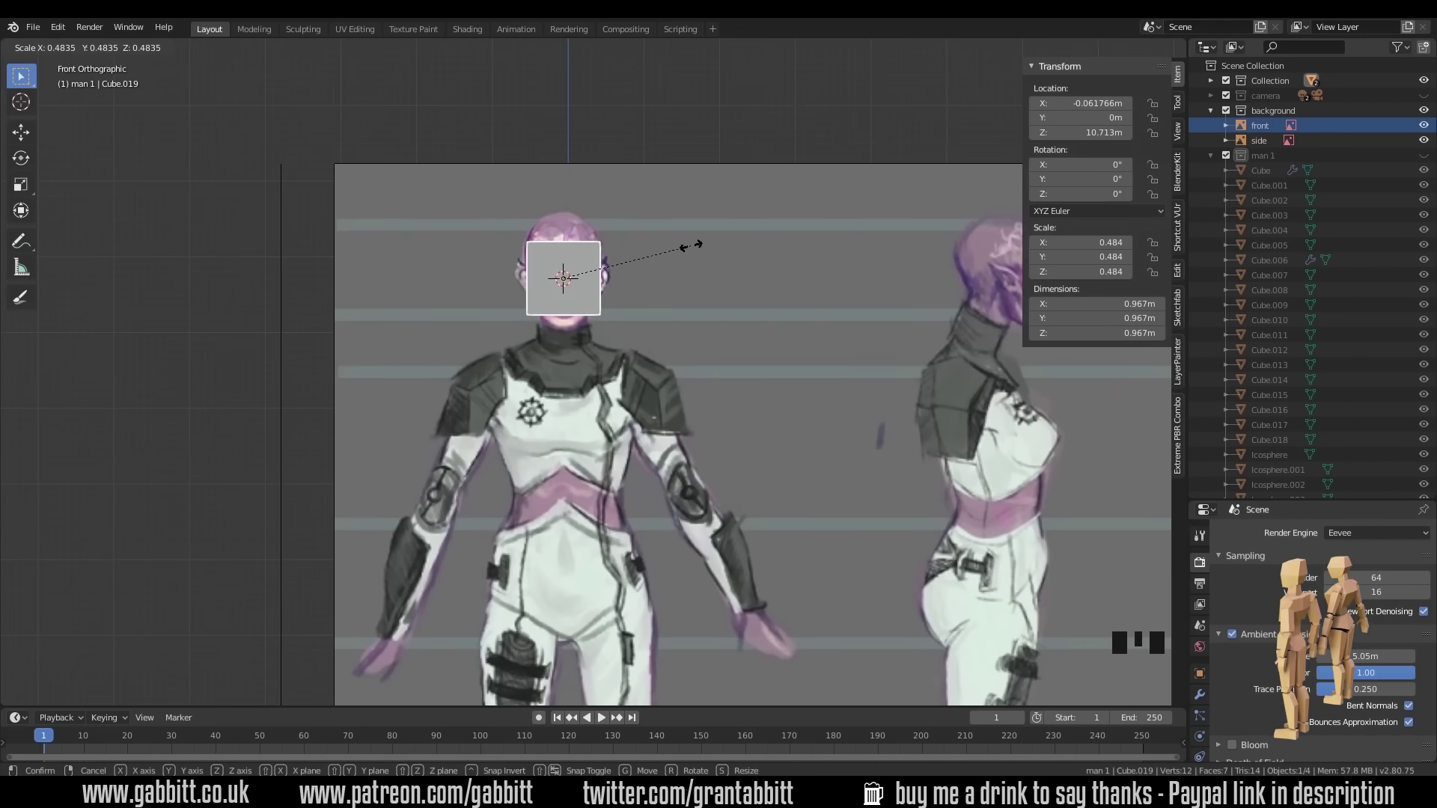
click(692, 250)
key(s)
key(z)
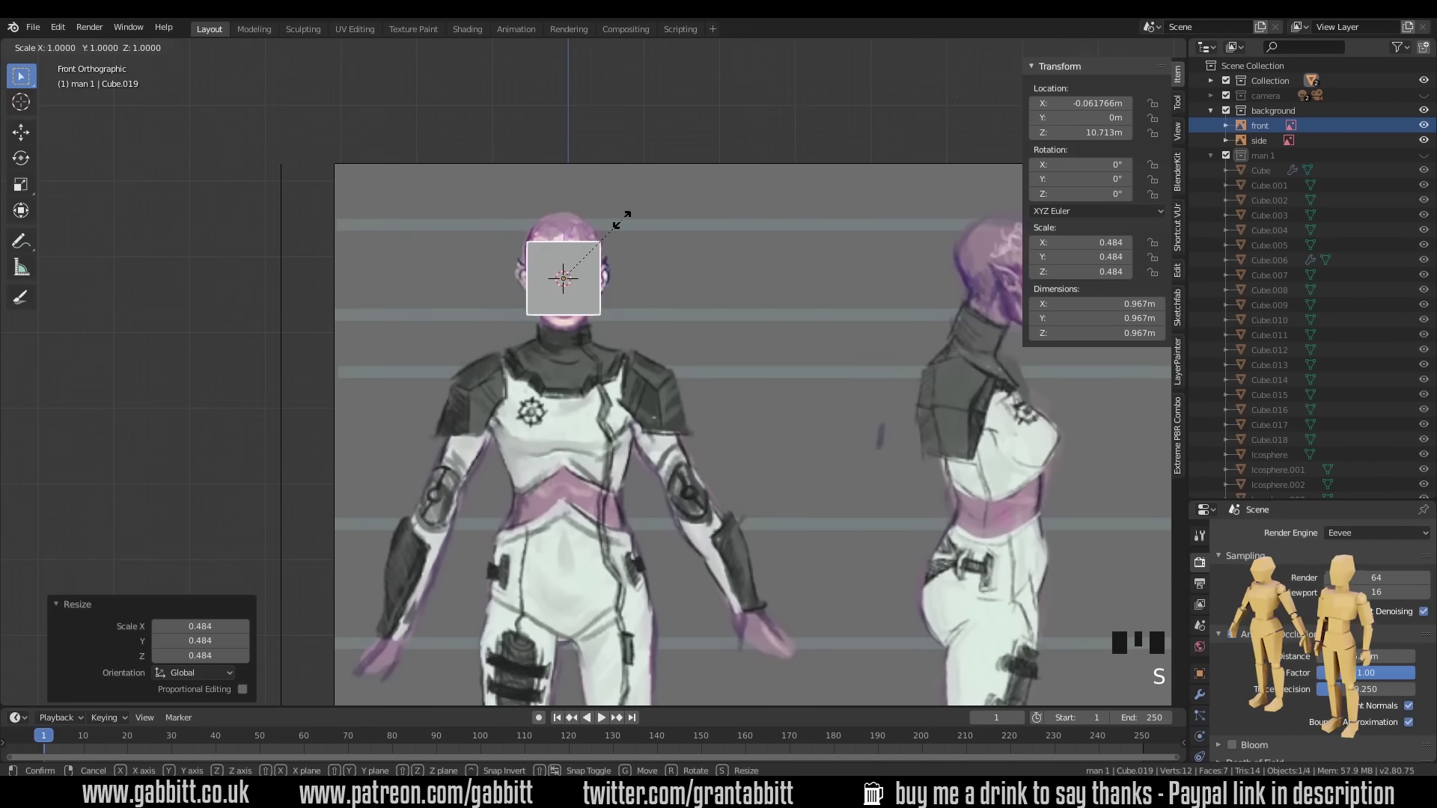
click(627, 166)
key(g)
click(597, 242)
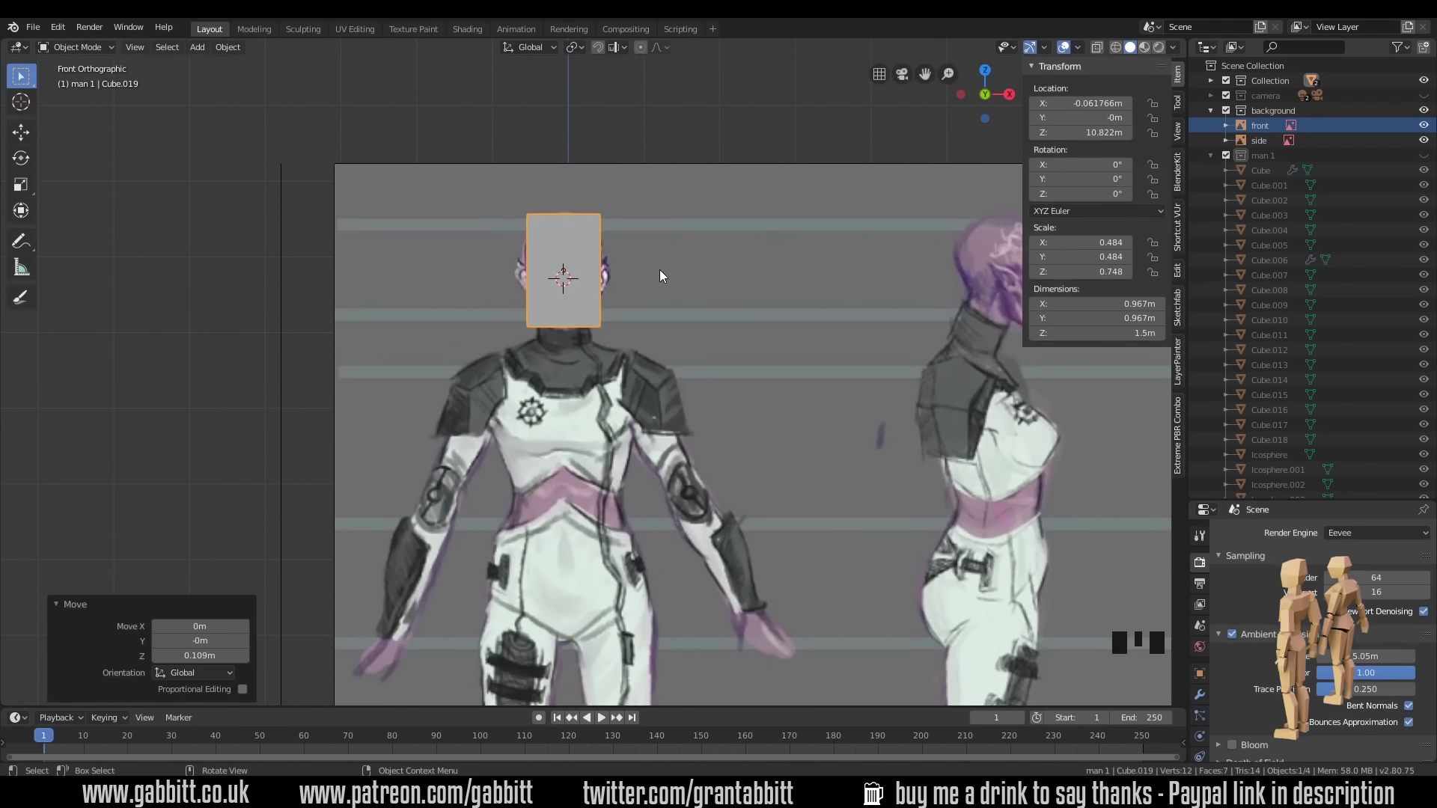
- In side view, move the head block to Y −0.217 m and stretch it 1.42× along Y
key(KP_3)
key(g)
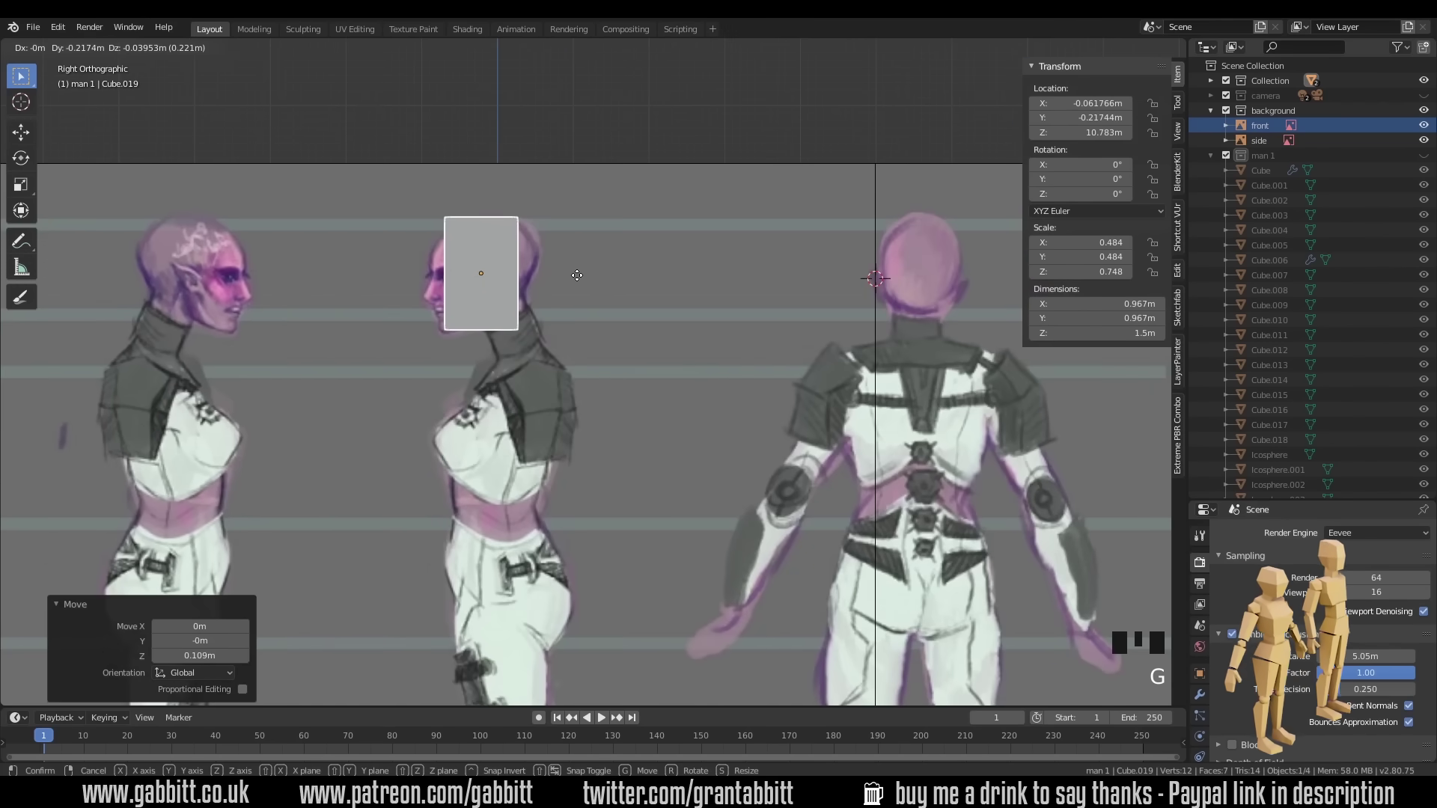
click(584, 276)
key(s)
key(y)
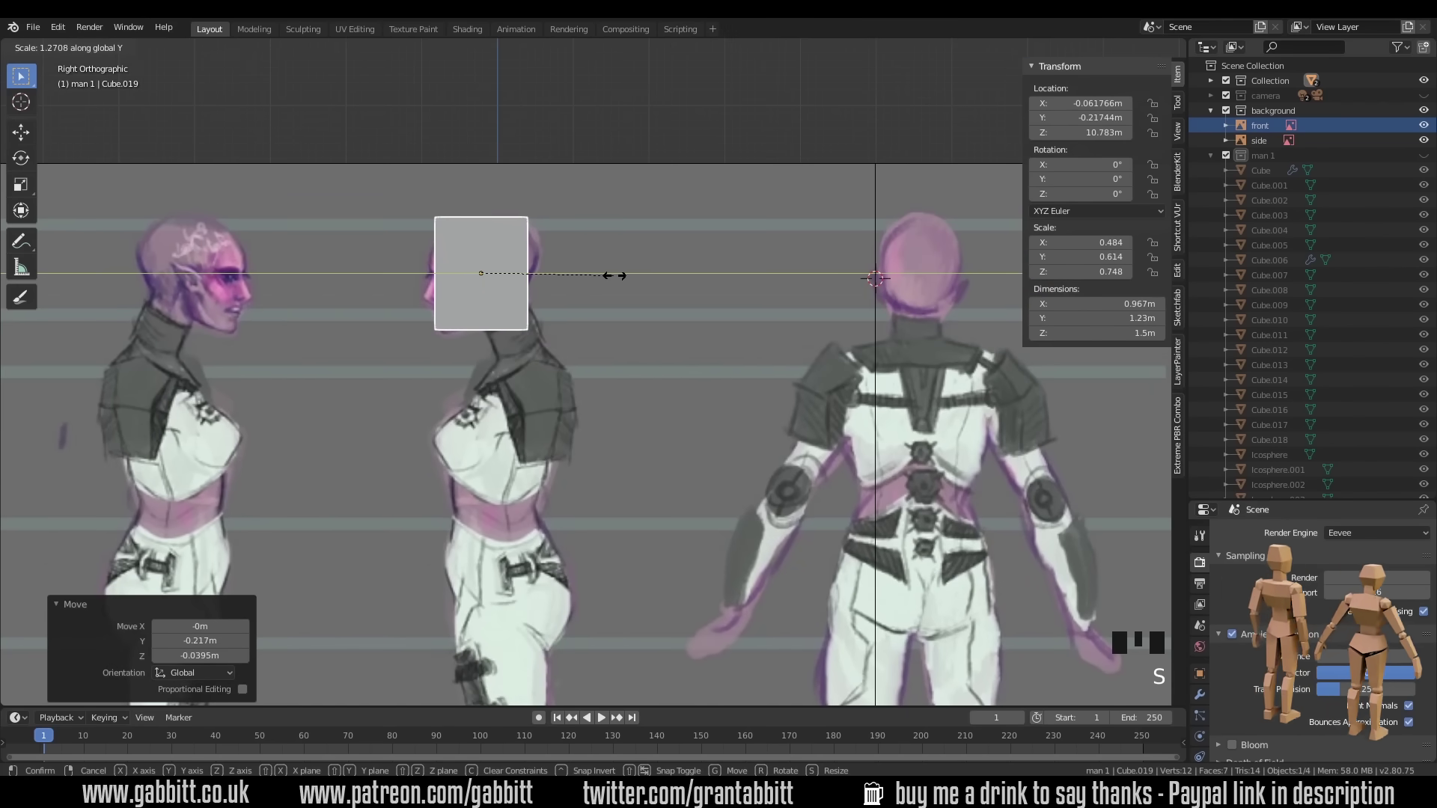
click(629, 280)
middle_drag(627, 285, 581, 310)
key(KP_1)
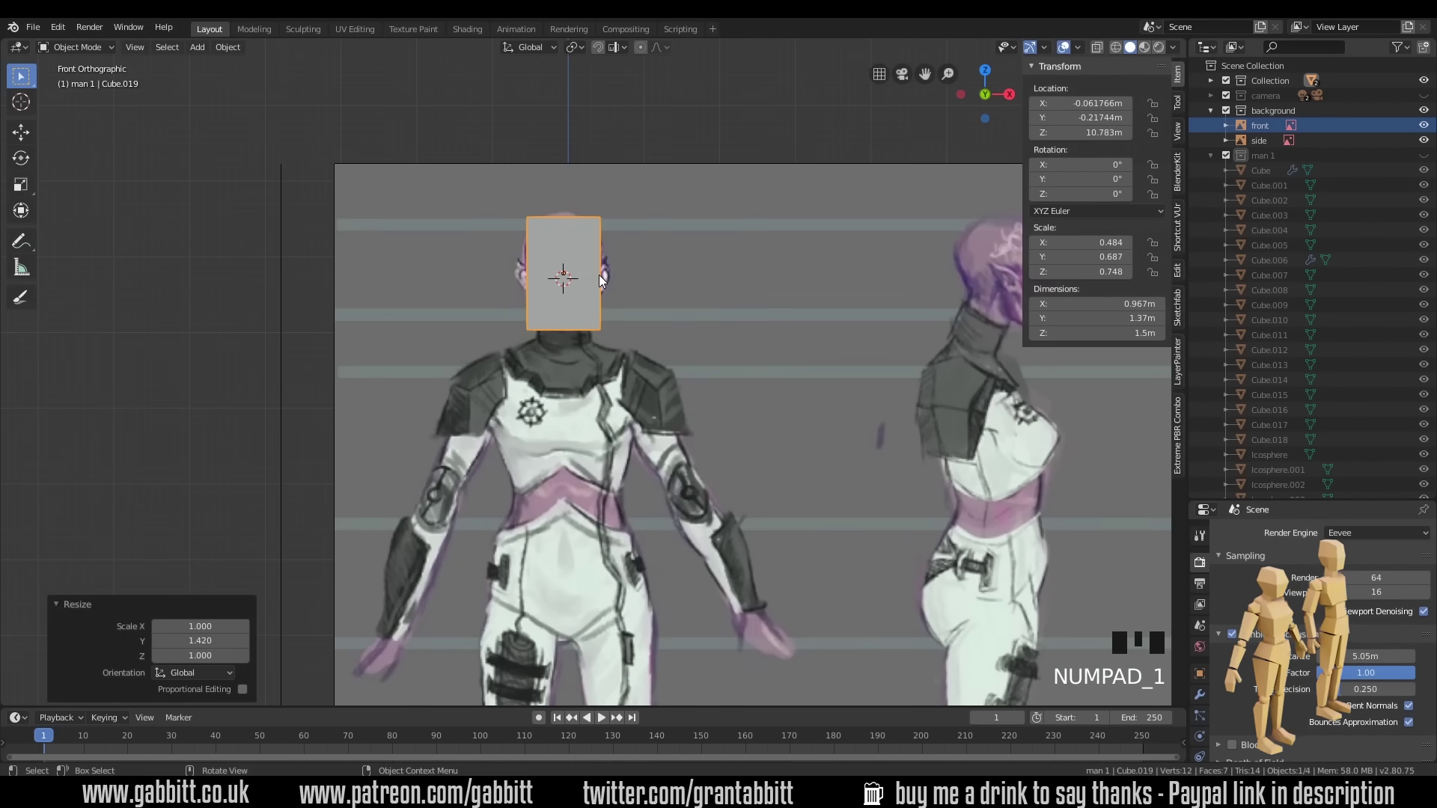
- In Edit Mode, add a centred horizontal loop cut on the head and widen it 1.232× along X
key(Tab)
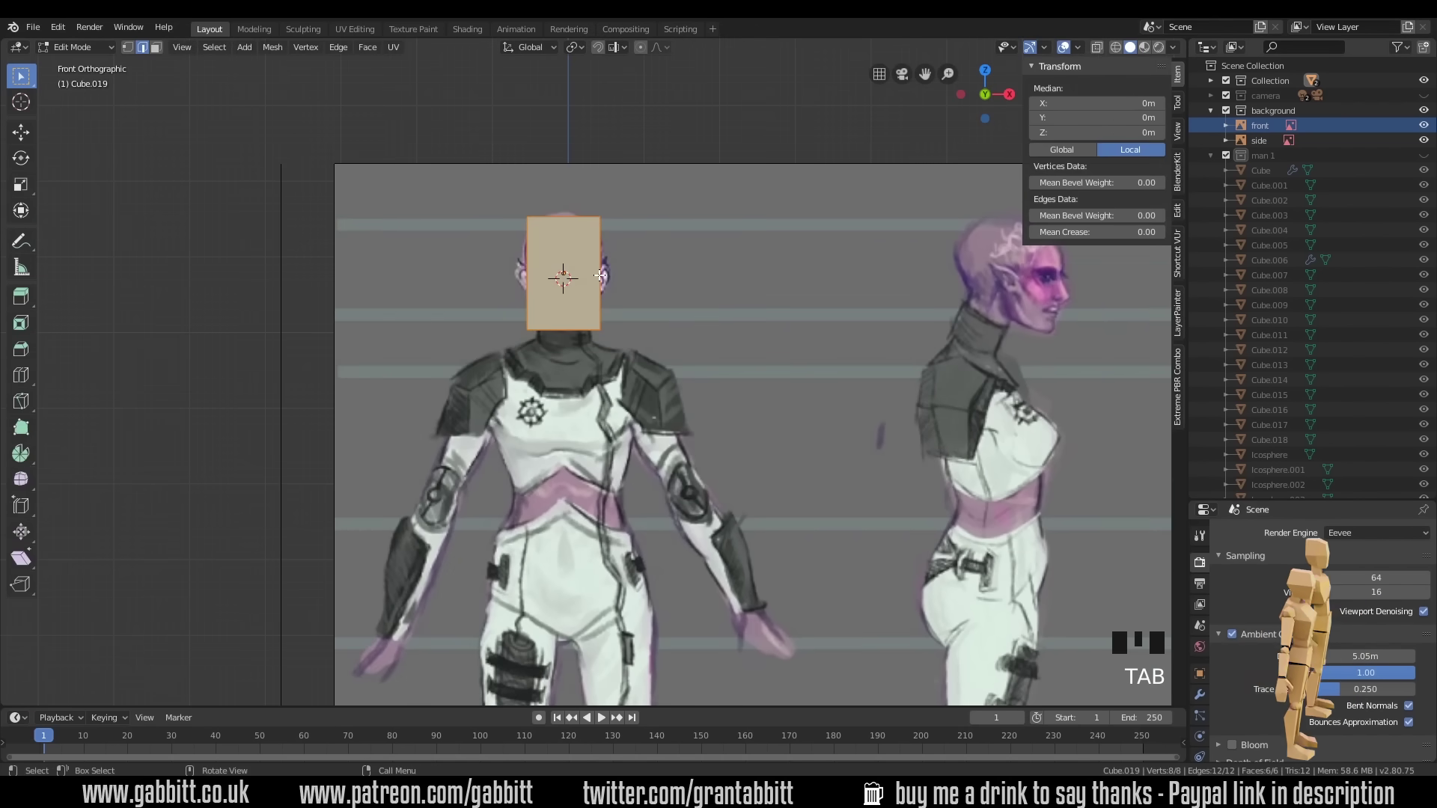
click(90, 46)
click(99, 76)
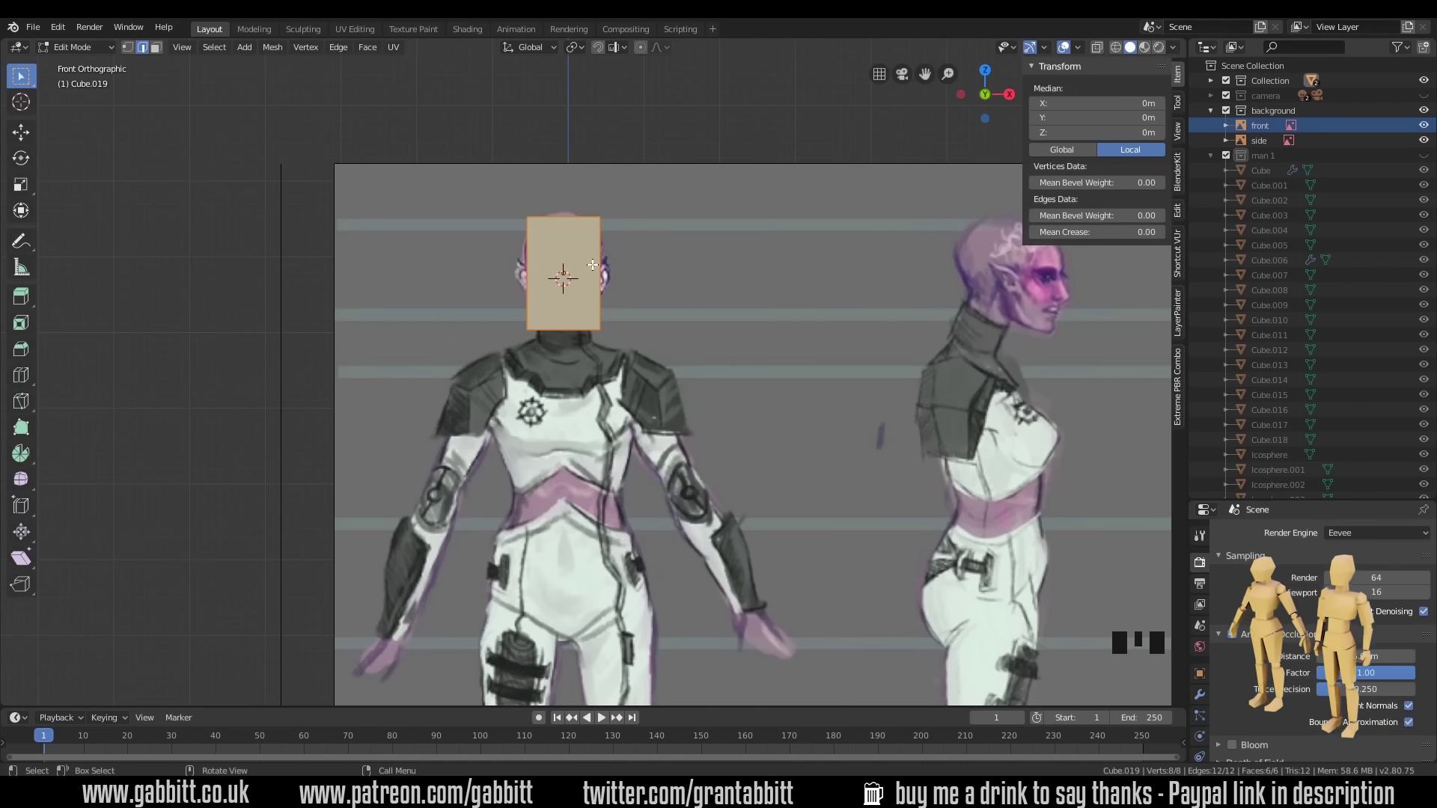
key(ctrl+r)
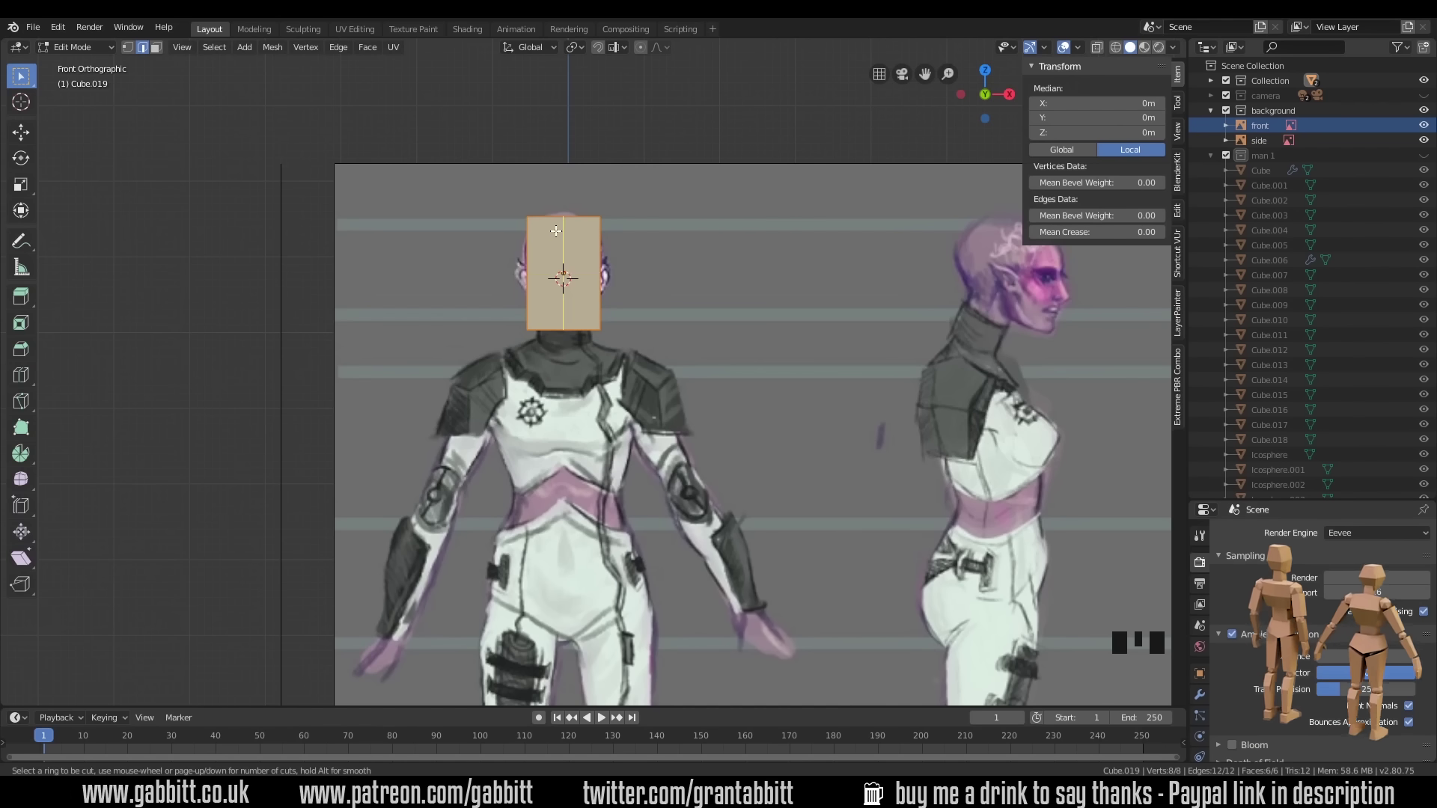
click(575, 274)
right_click(597, 279)
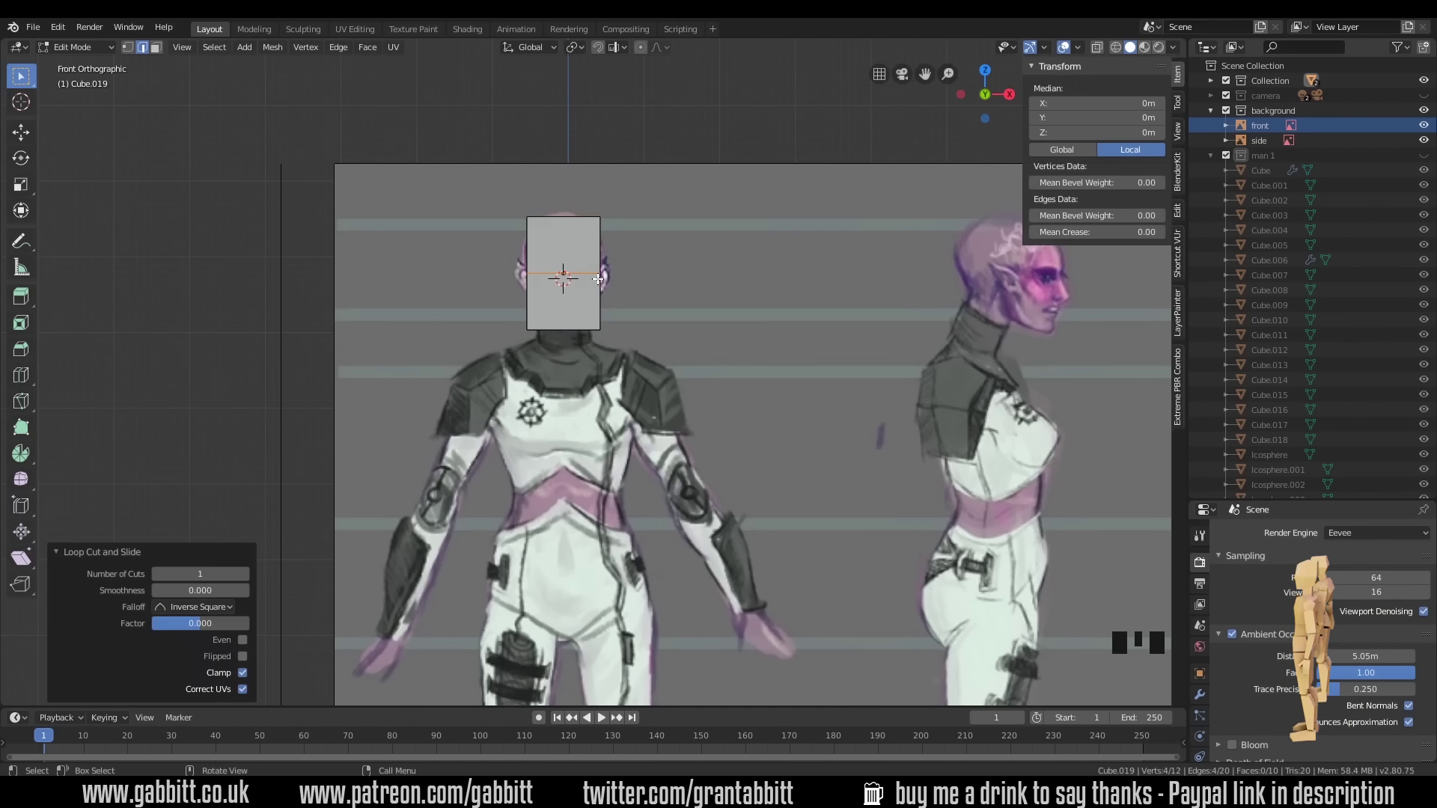
key(s)
key(x)
click(646, 271)
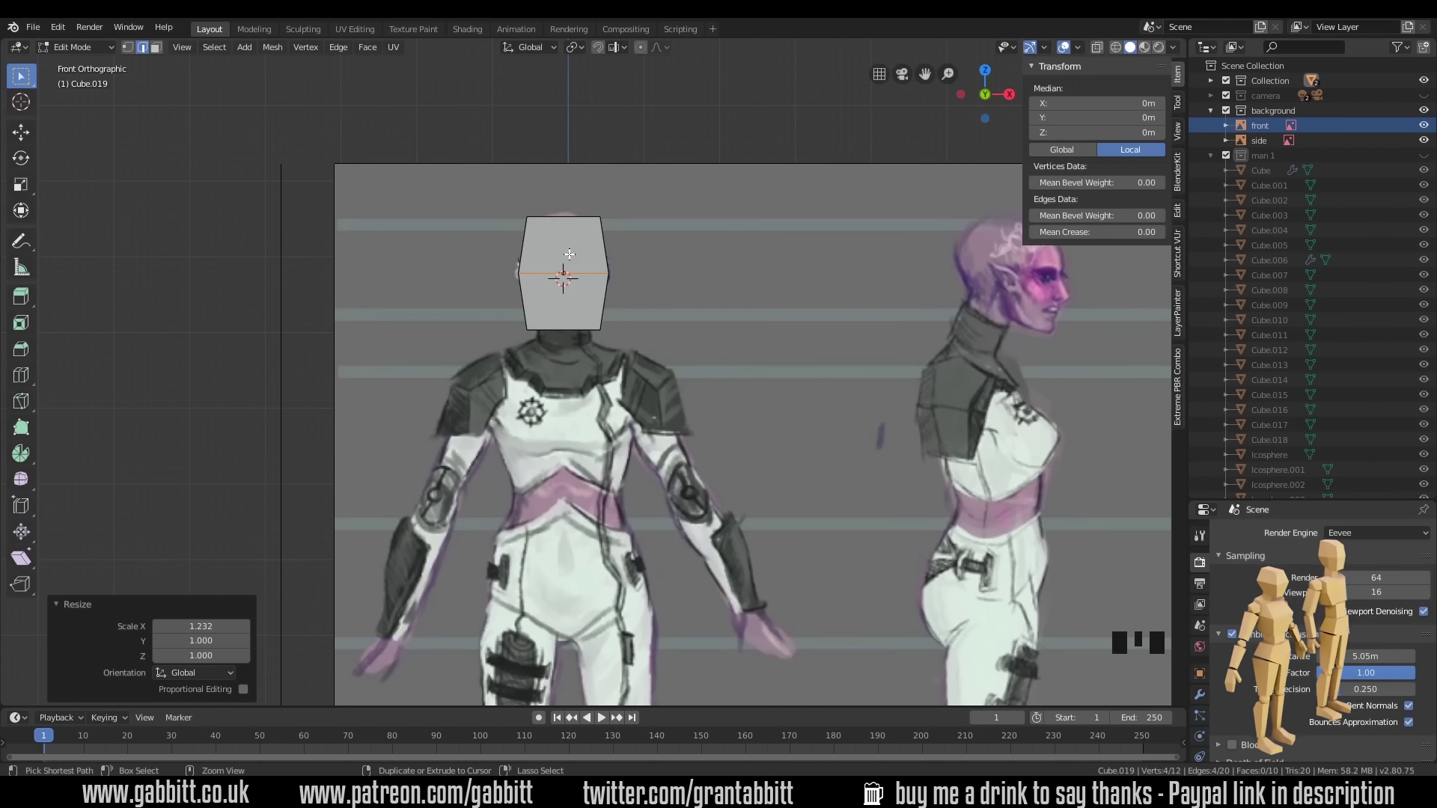
key(ctrl+r)
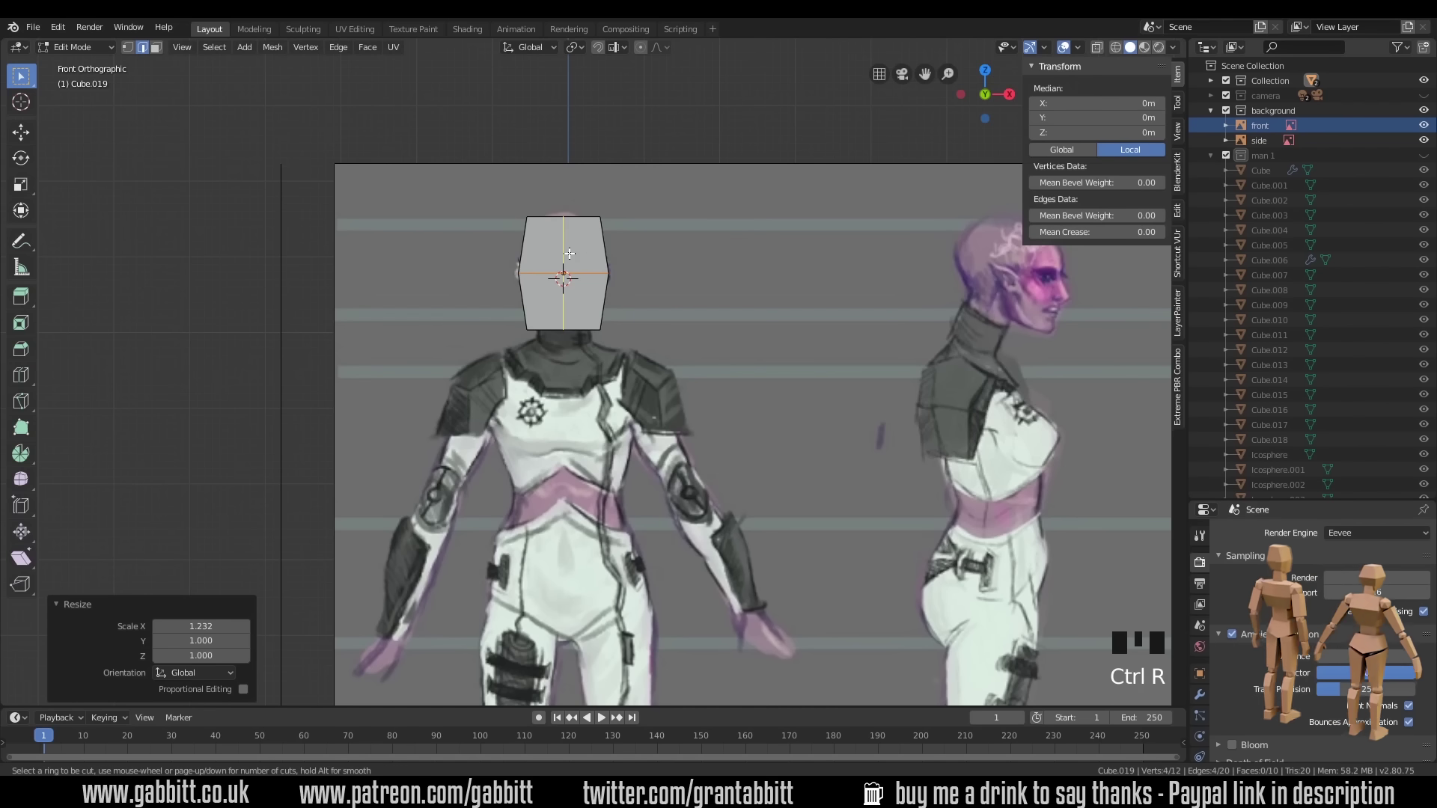
key(Escape)
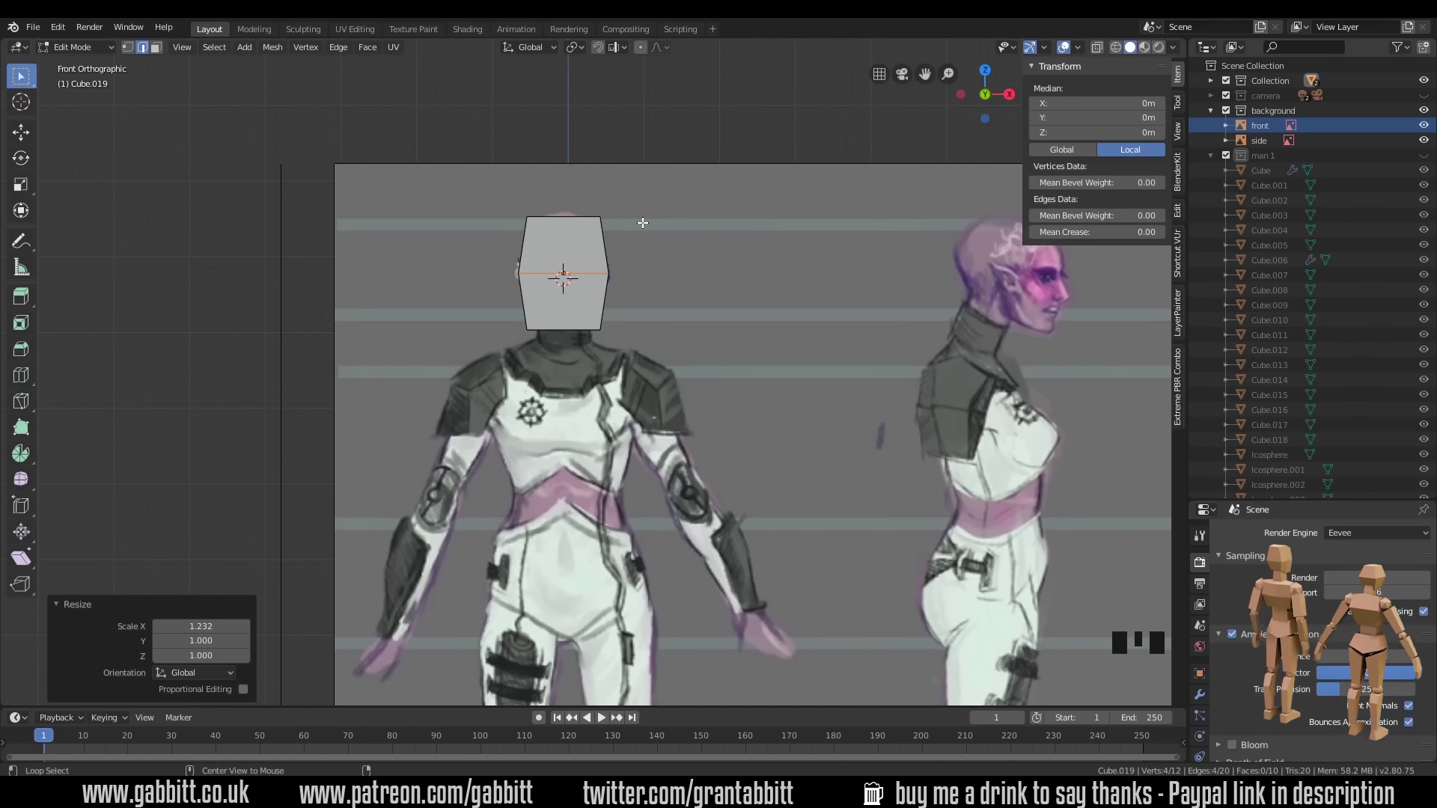
- With X-ray on, narrow the head block's top edge, then its bottom edge to 0.659
key(alt+z)
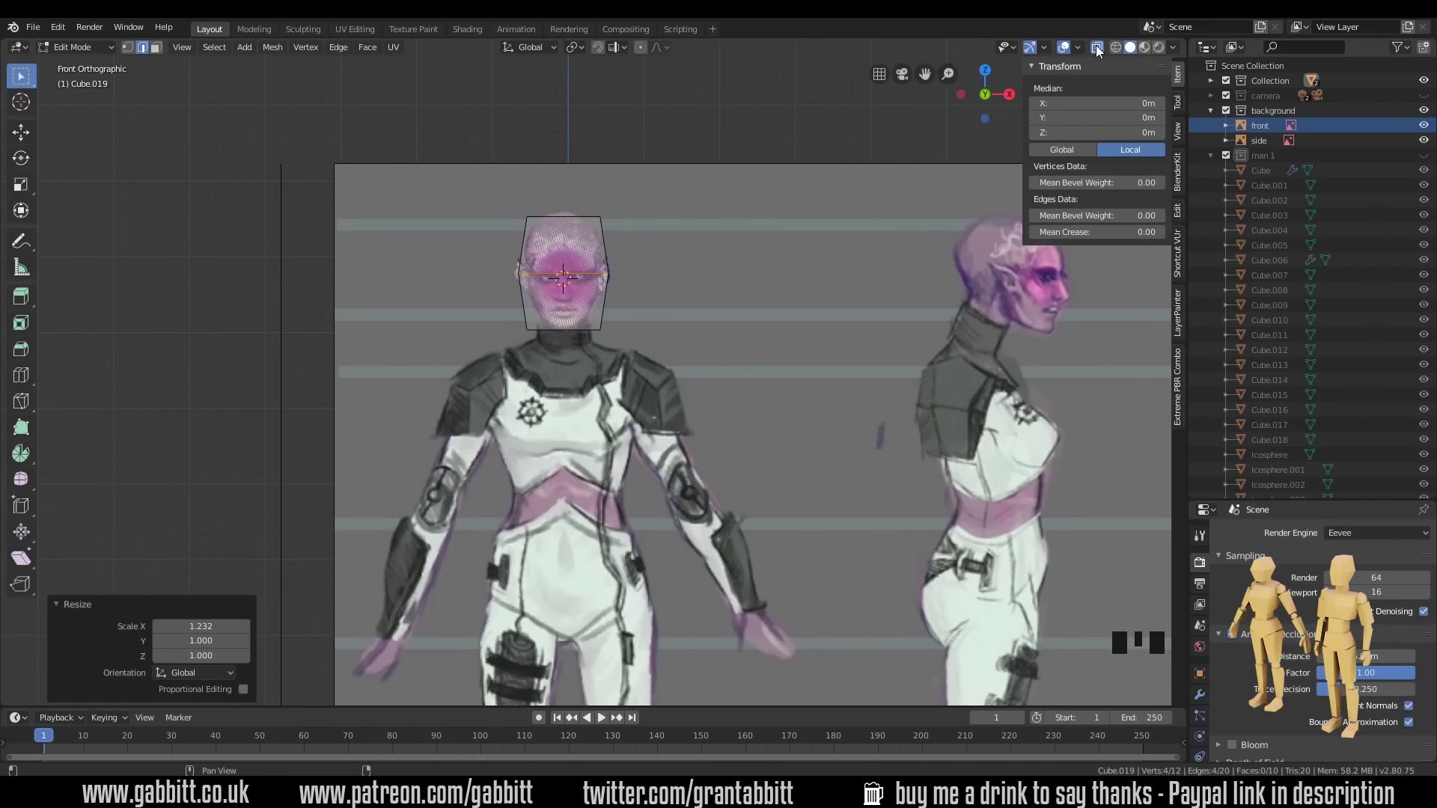
drag(473, 184, 684, 233)
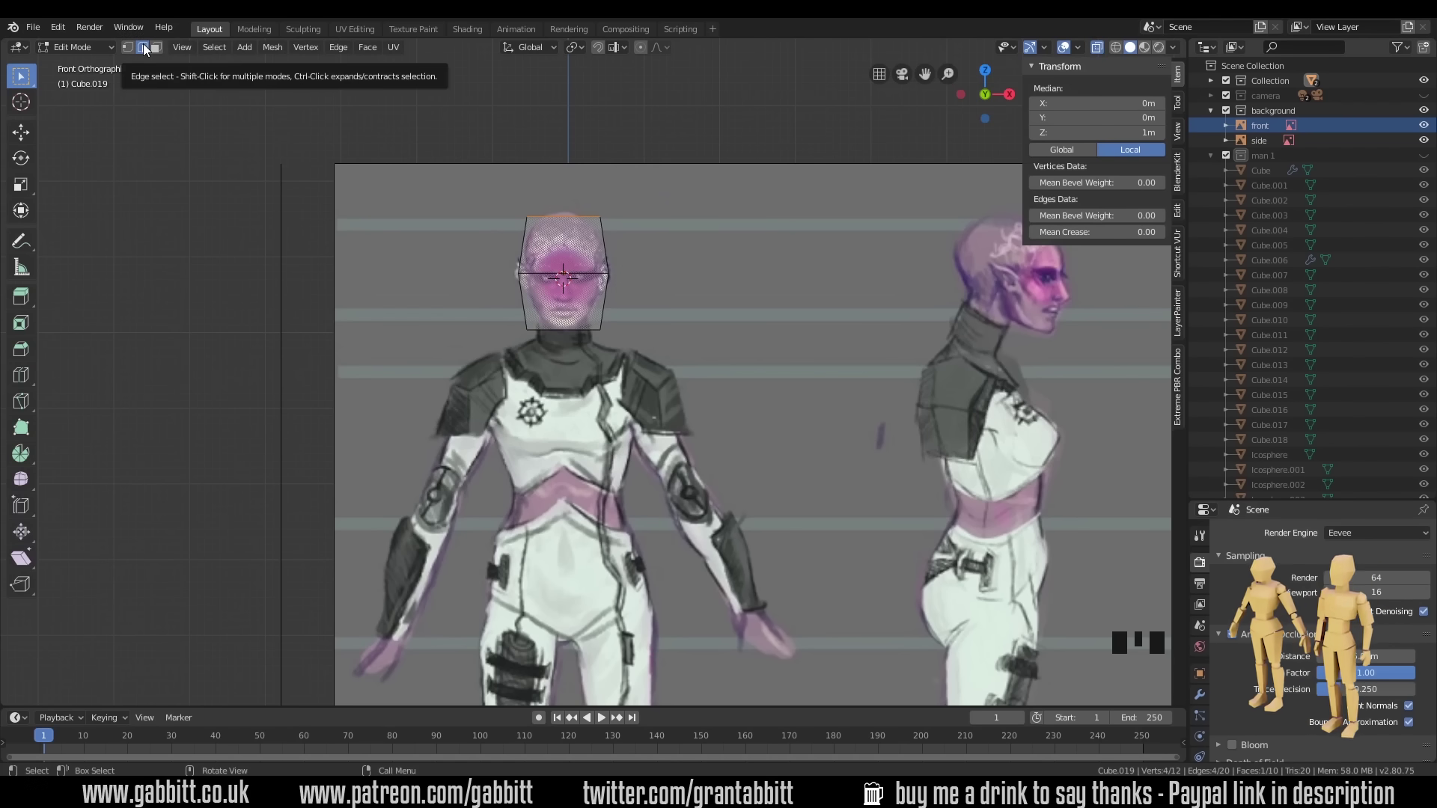
key(s)
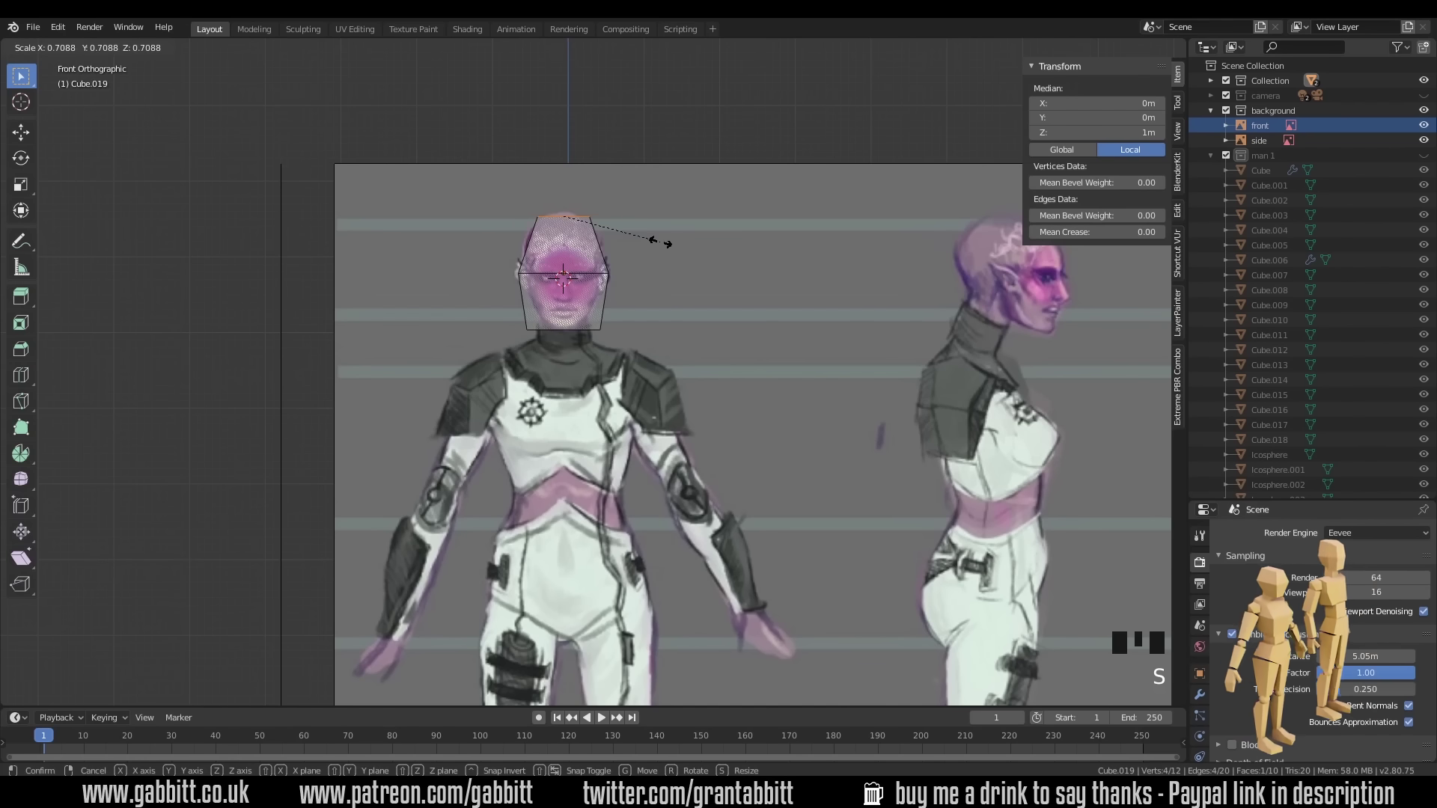
click(659, 240)
click(527, 330)
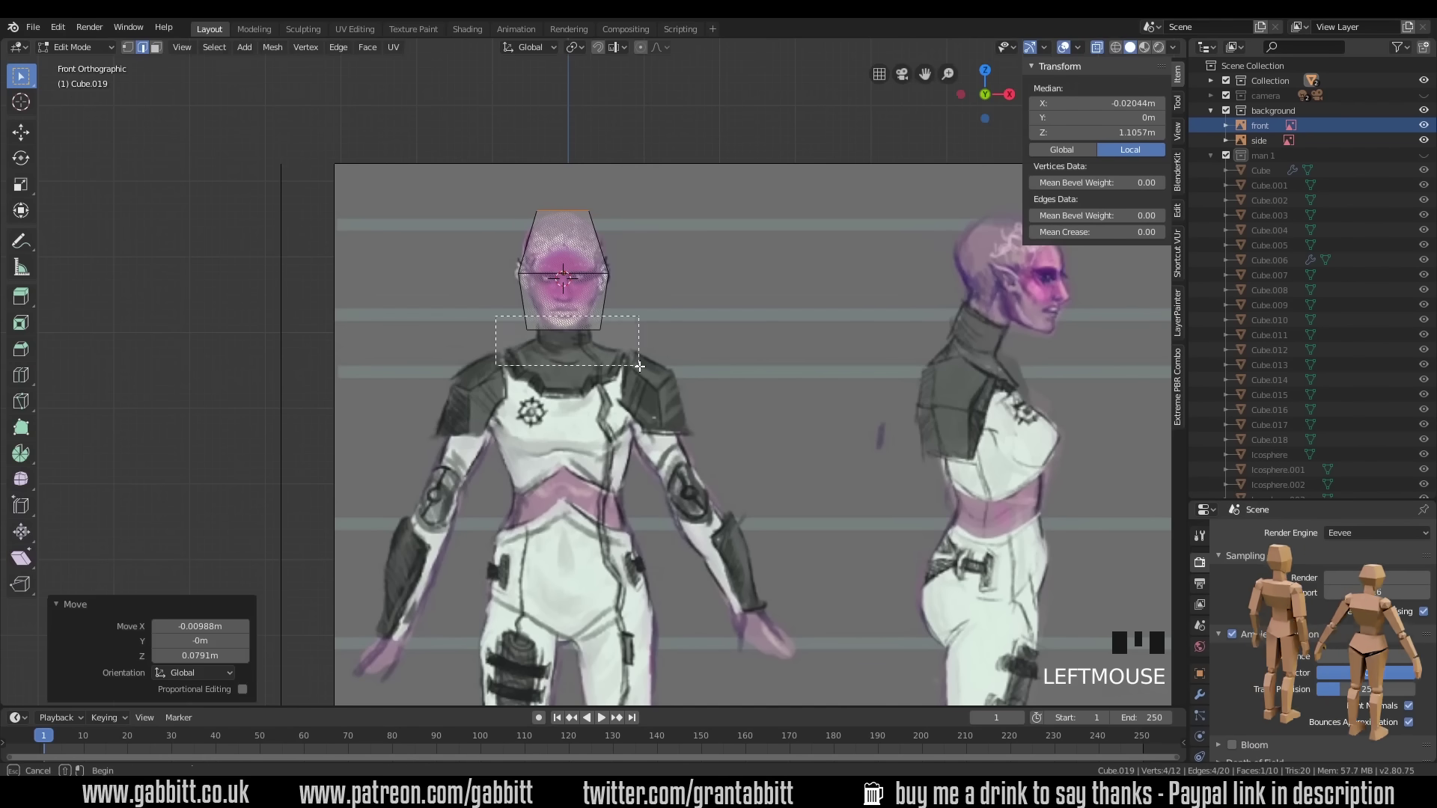
key(s)
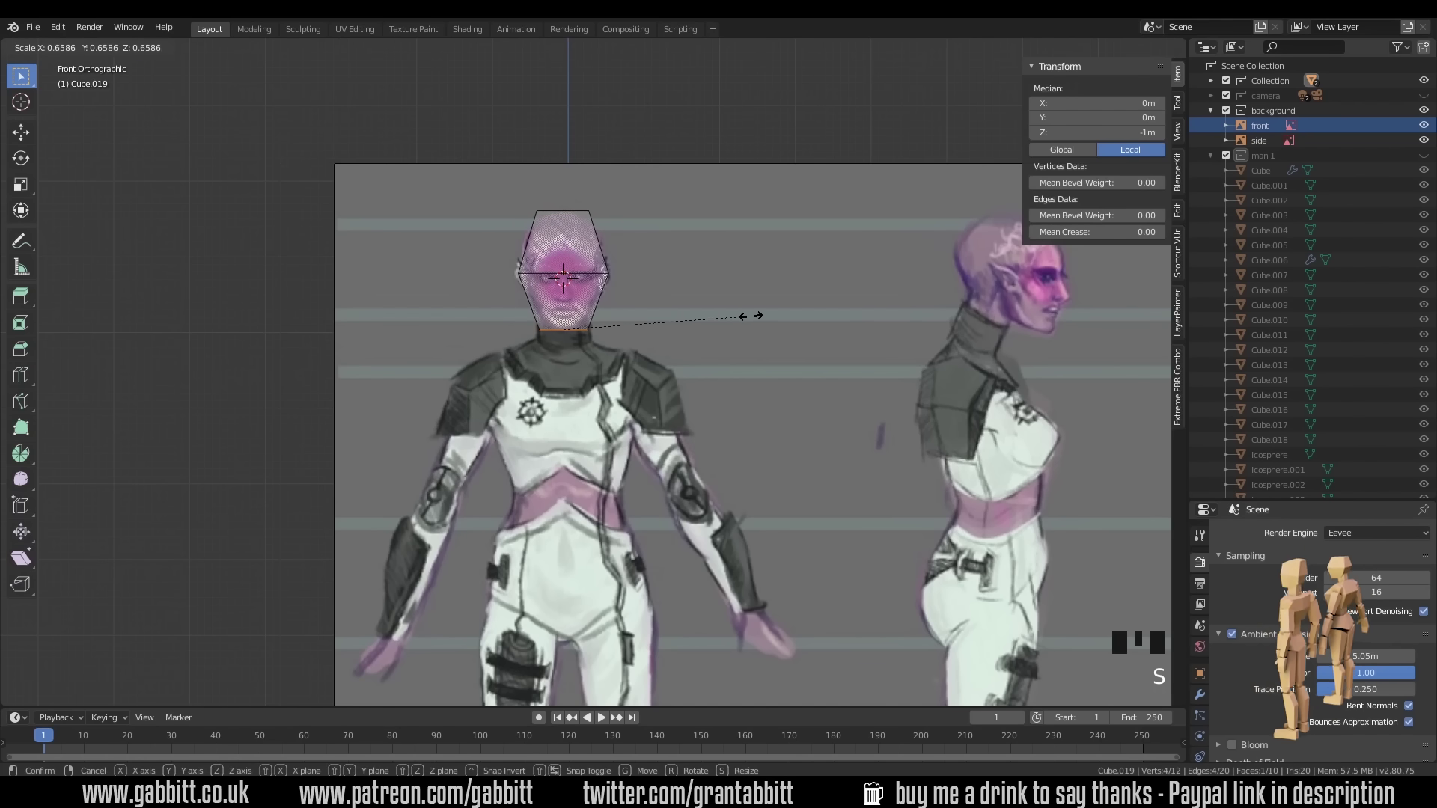
click(750, 315)
- Raise the head block's middle edge loop straight up along Z
click(498, 255)
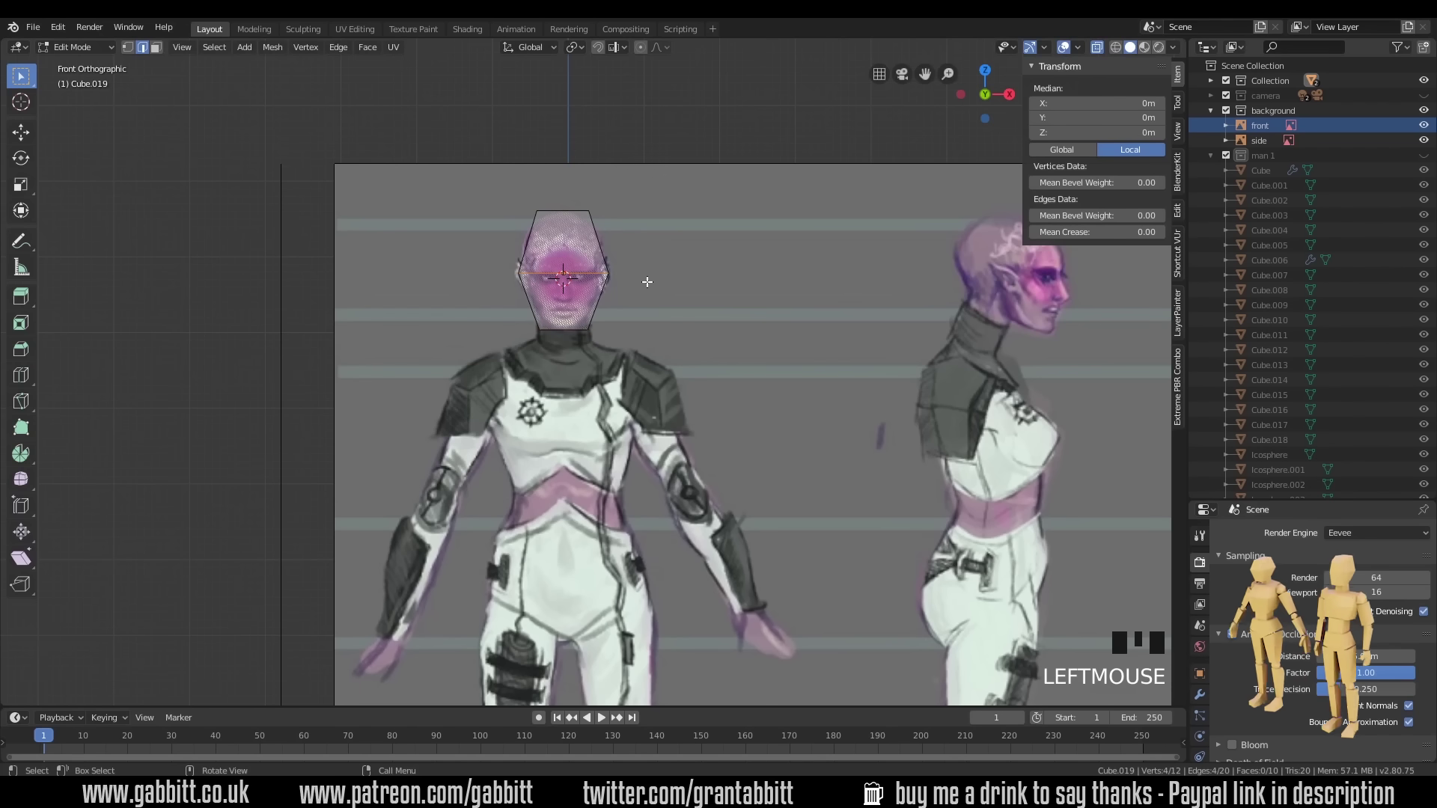
key(g)
key(z)
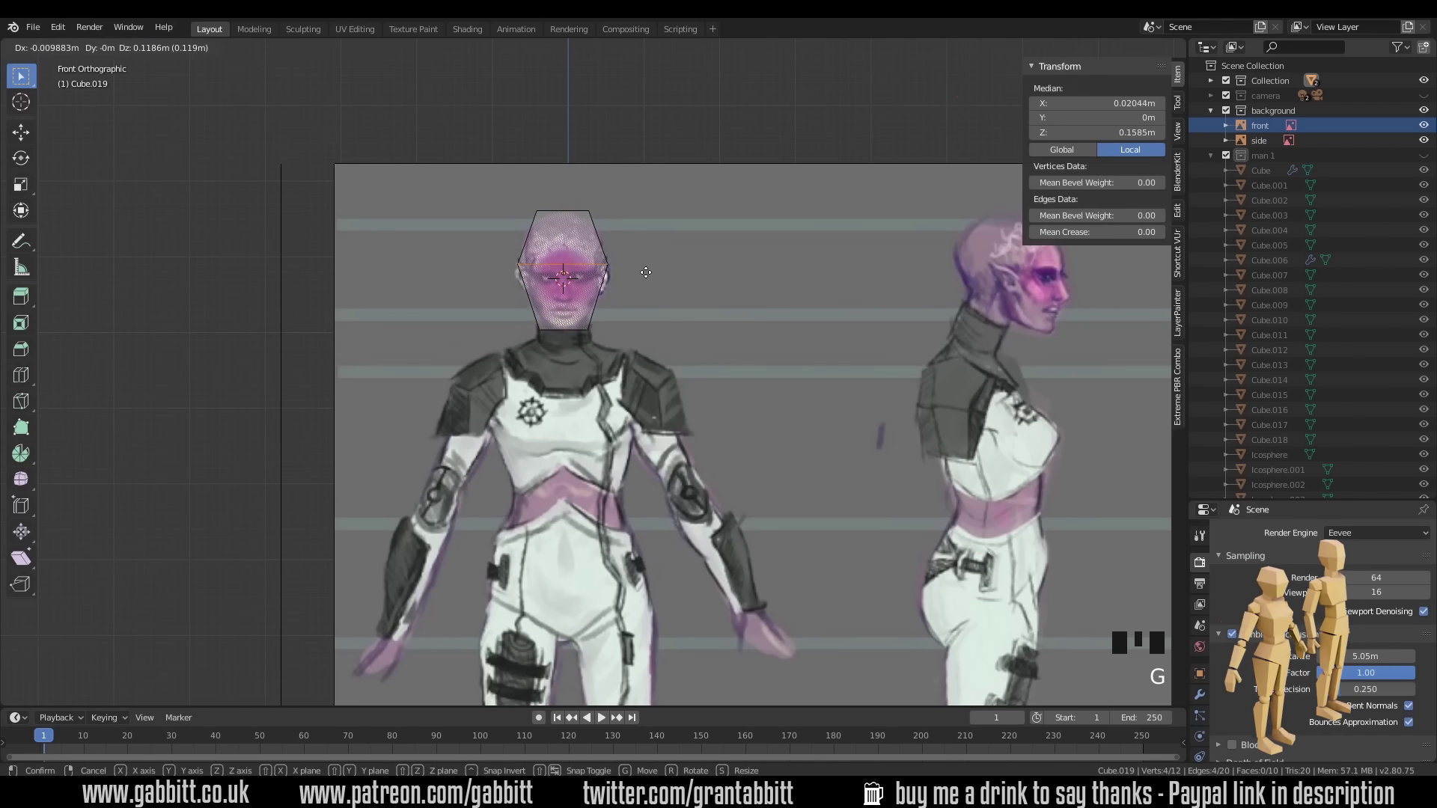
click(762, 374)
- In side view, shift the head's top vertices along Y and lower the chin vertices
key(KP_3)
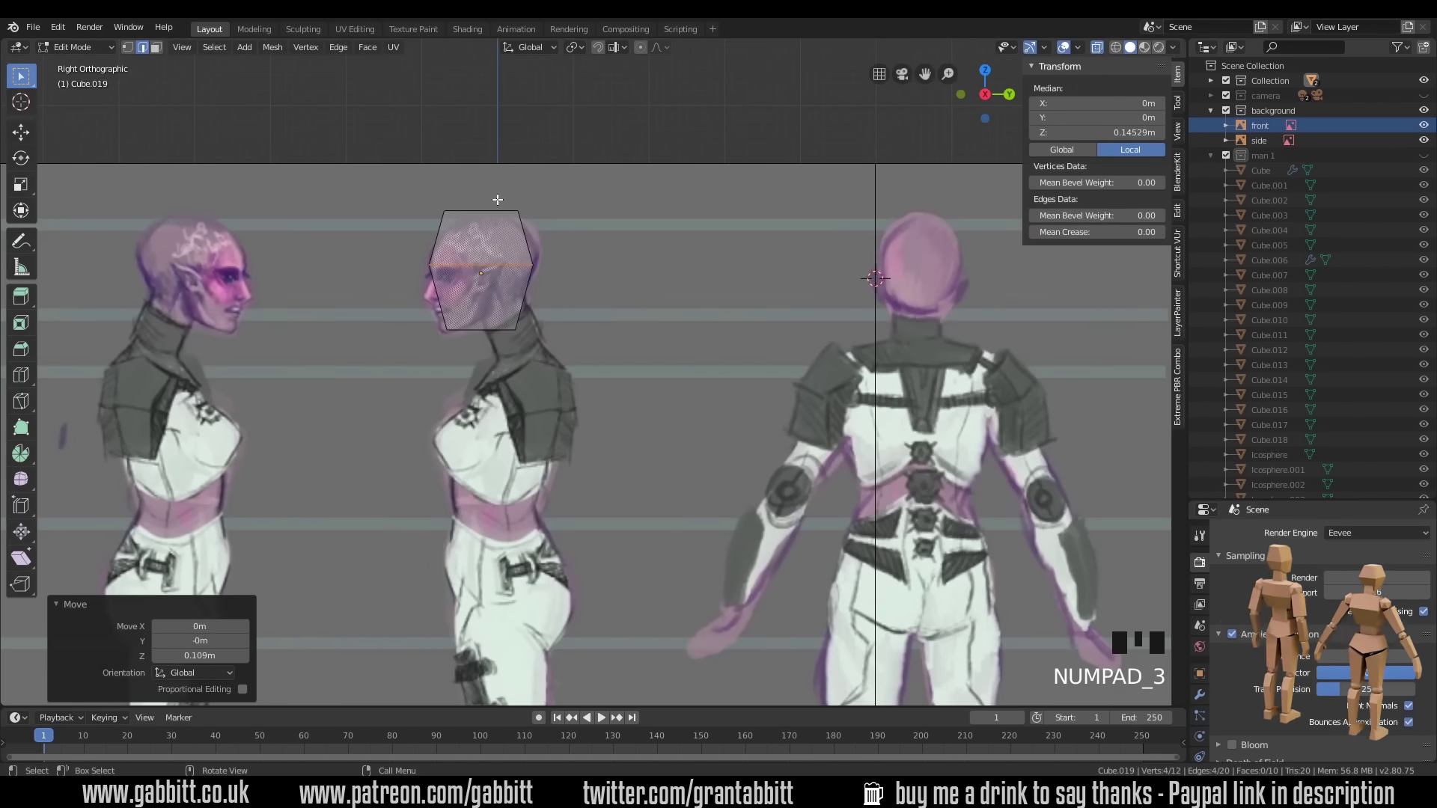
drag(490, 193, 573, 276)
key(g)
key(y)
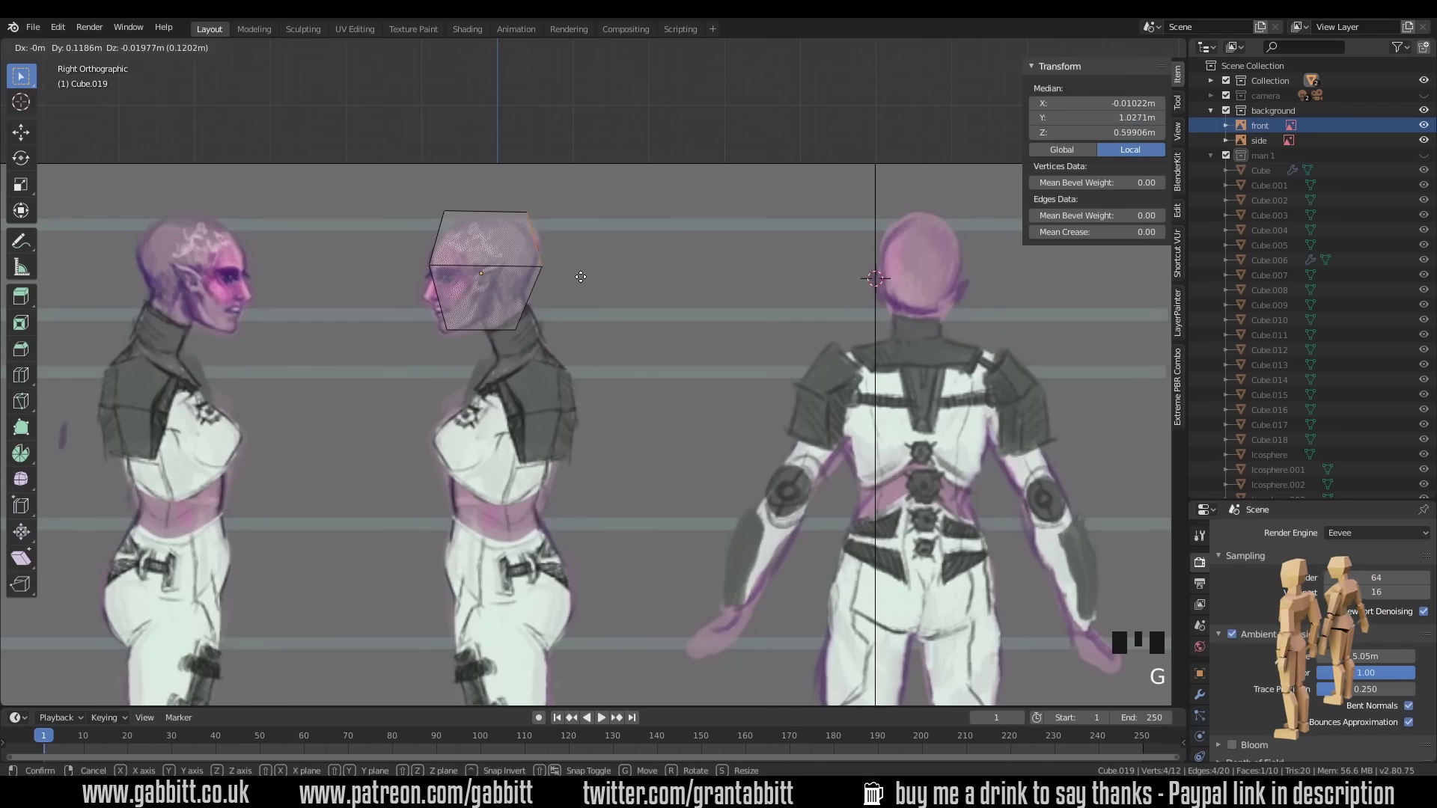
click(586, 276)
drag(408, 196, 473, 265)
key(g)
click(451, 348)
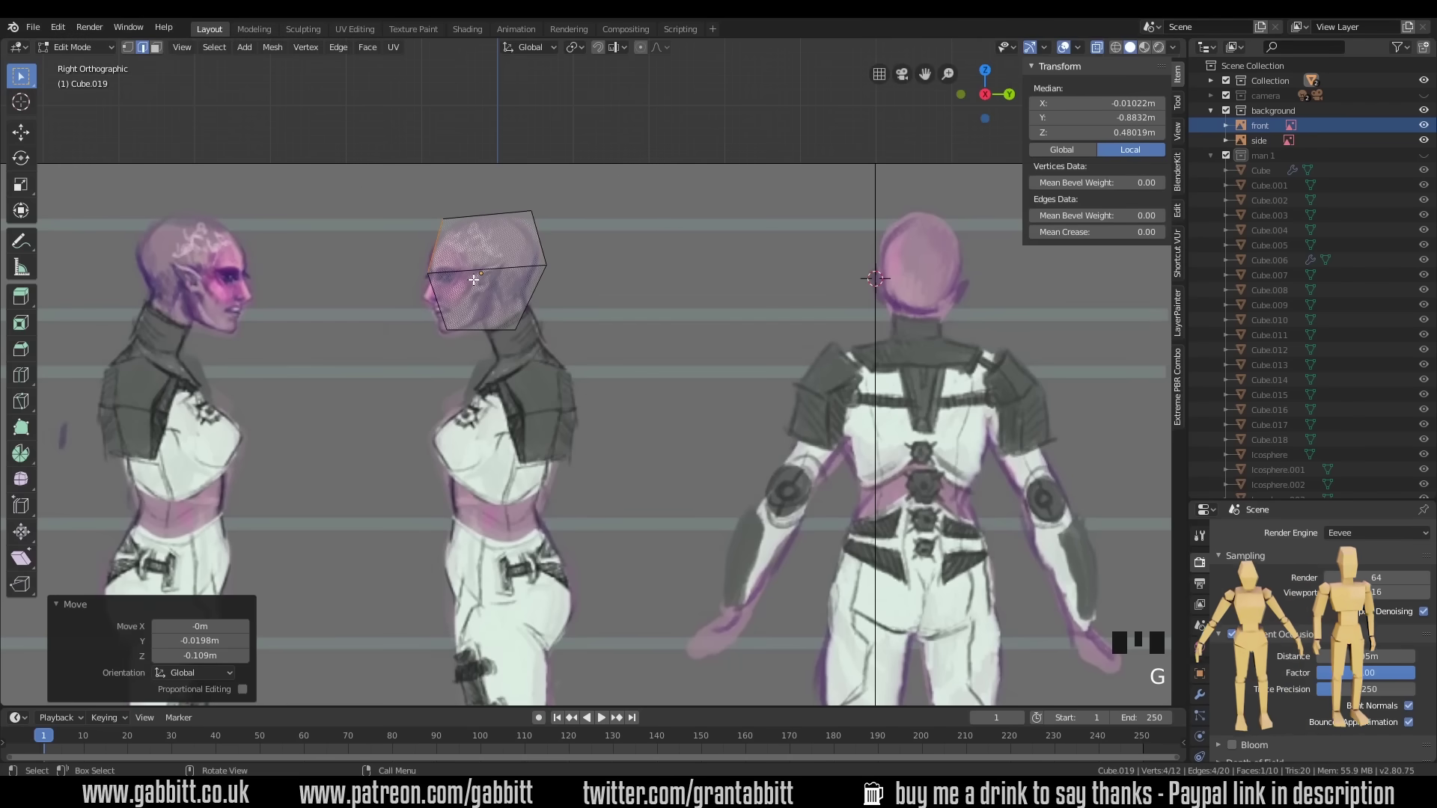
- Pull one head edge down toward the jaw, −0.0692 m on Y and −0.0988 m on Z
click(447, 331)
key(g)
click(470, 355)
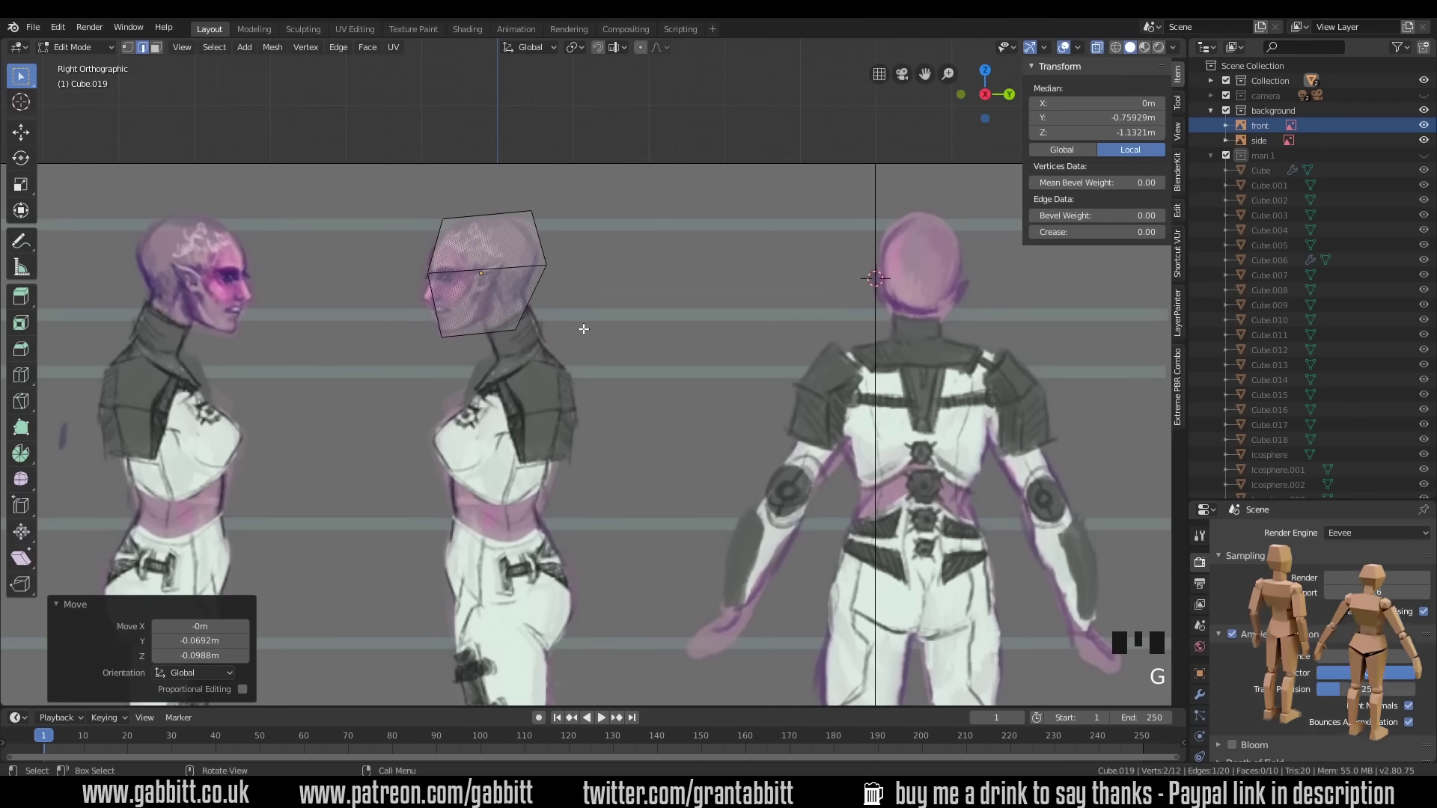
middle_drag(594, 330, 656, 335)
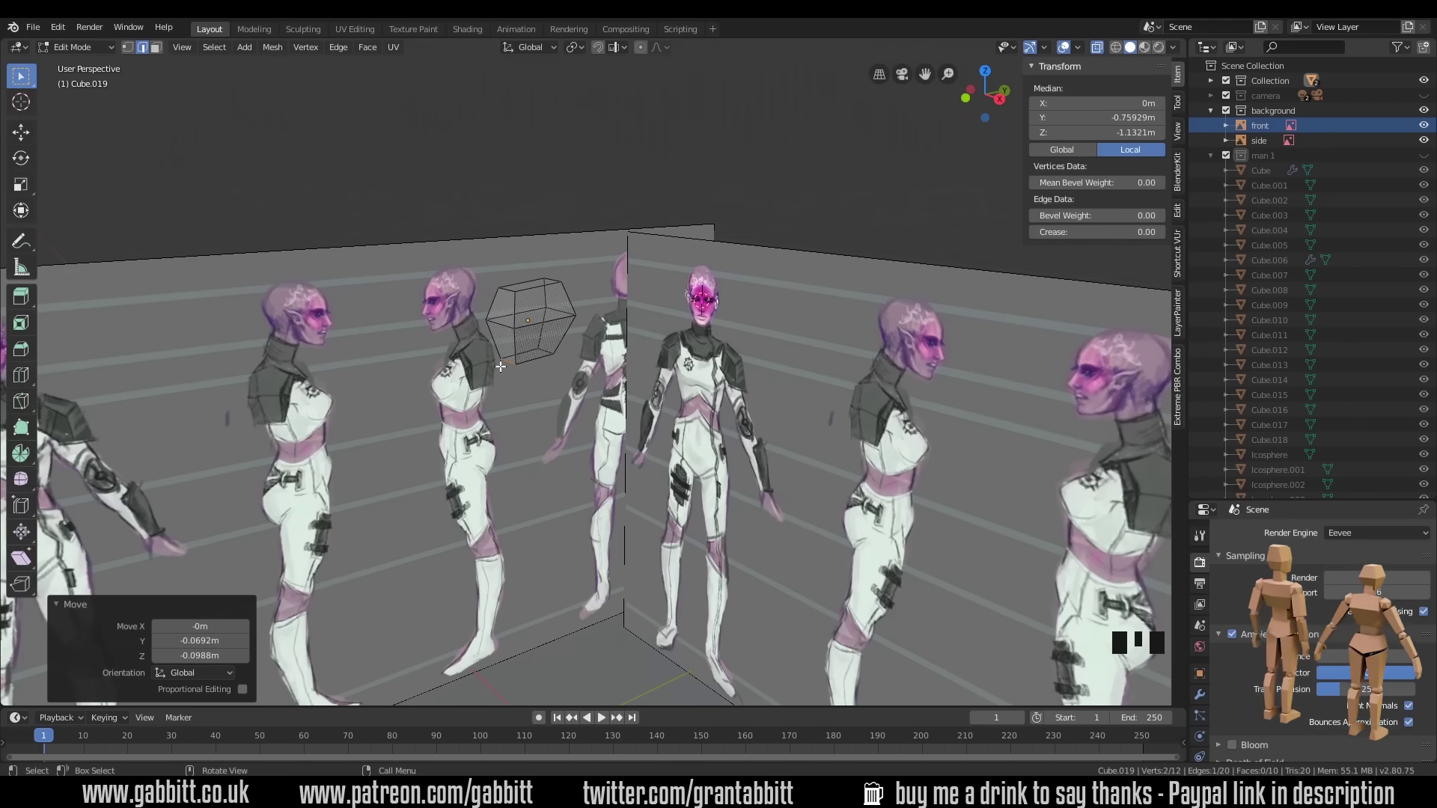
key(ctrl+r)
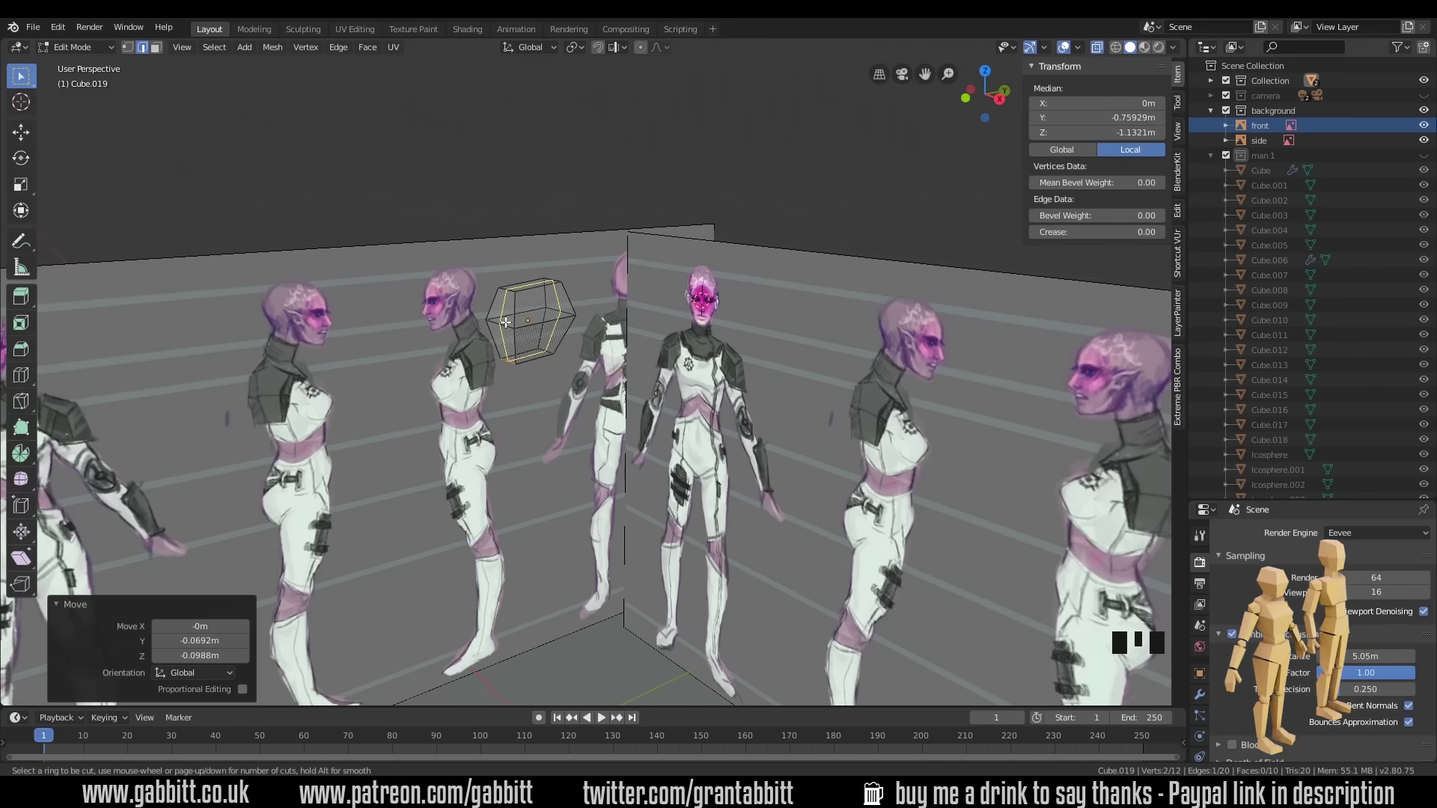
key(Escape)
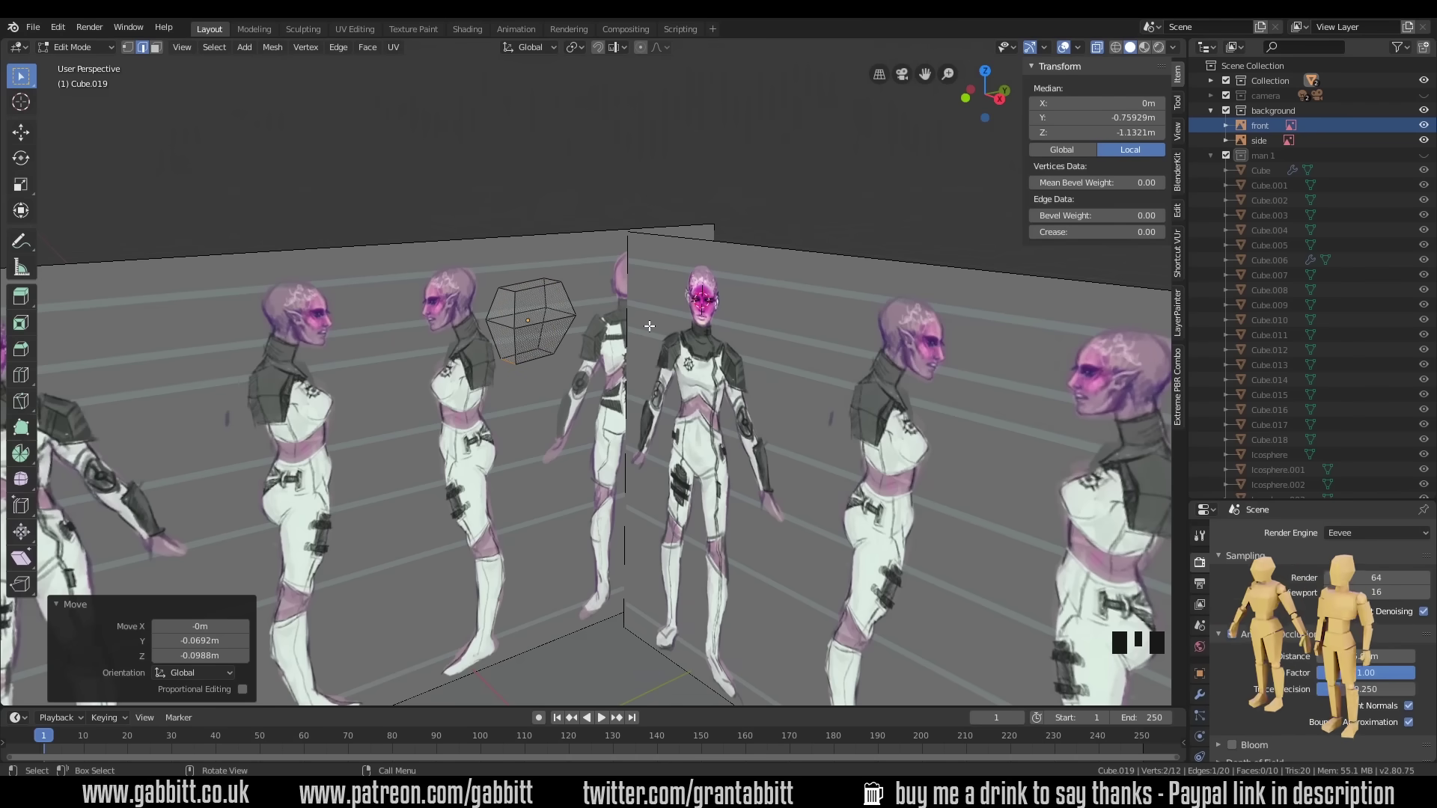
- Return to Object Mode and view the reshaped head in Right Orthographic over the side reference
key(KP_3)
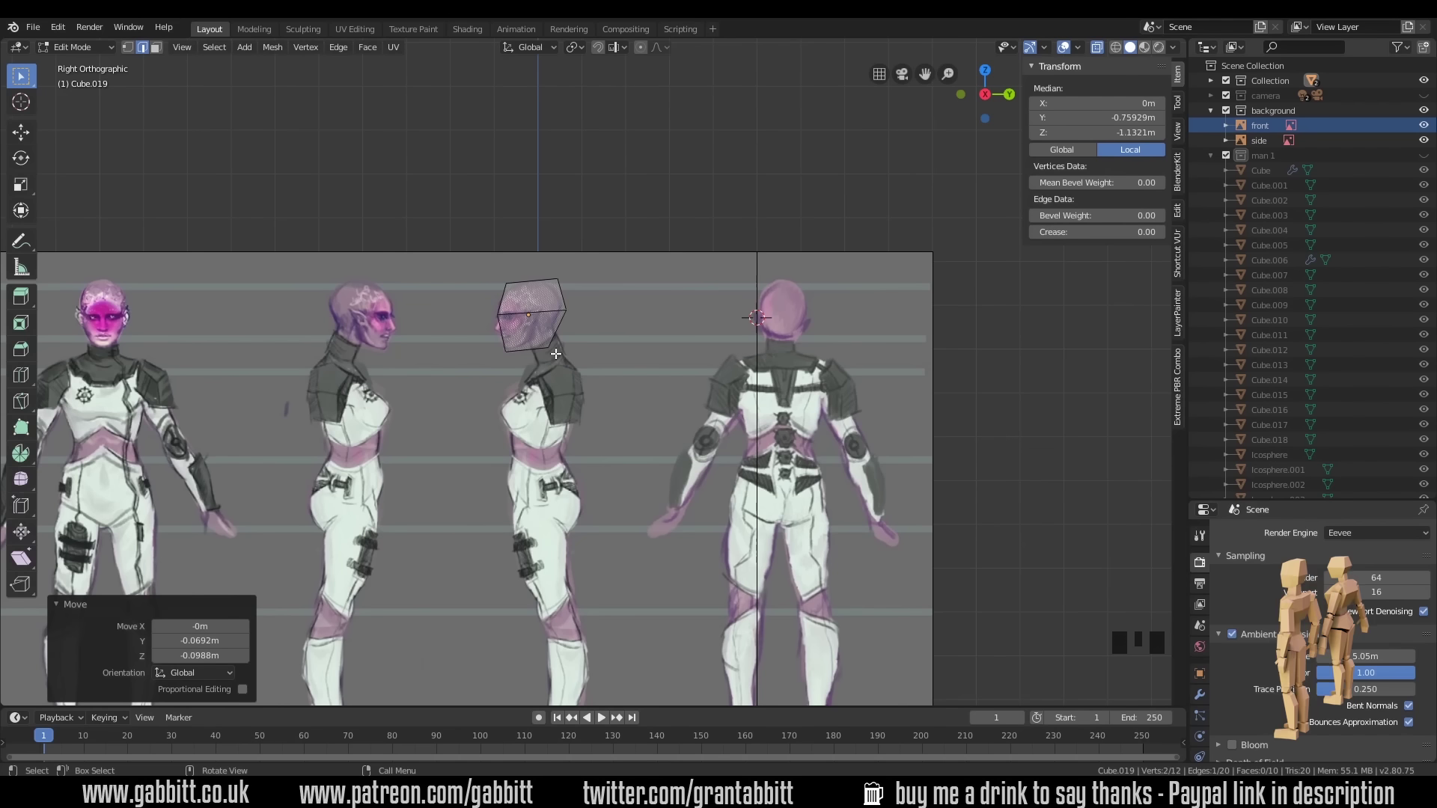
key(Tab)
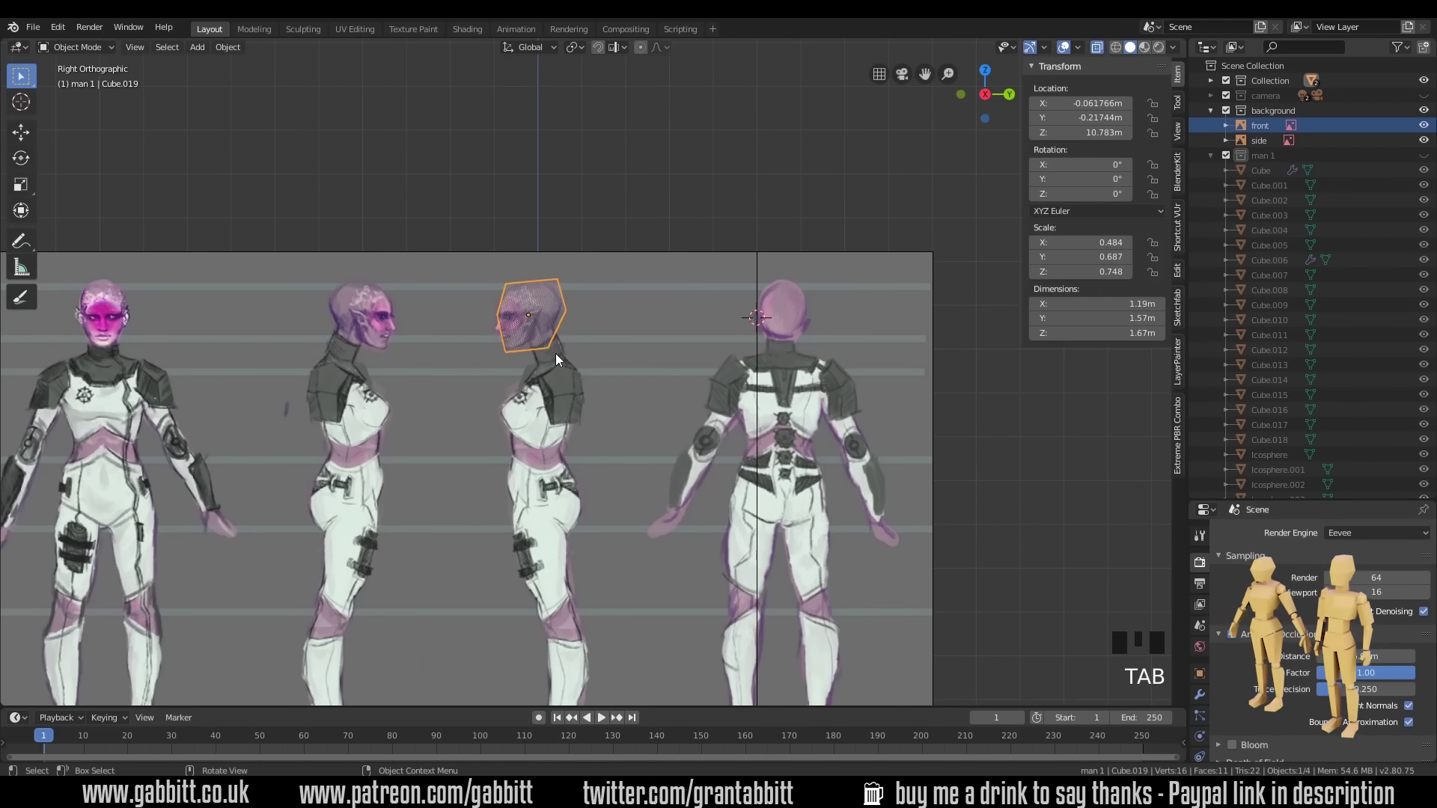
click(109, 50)
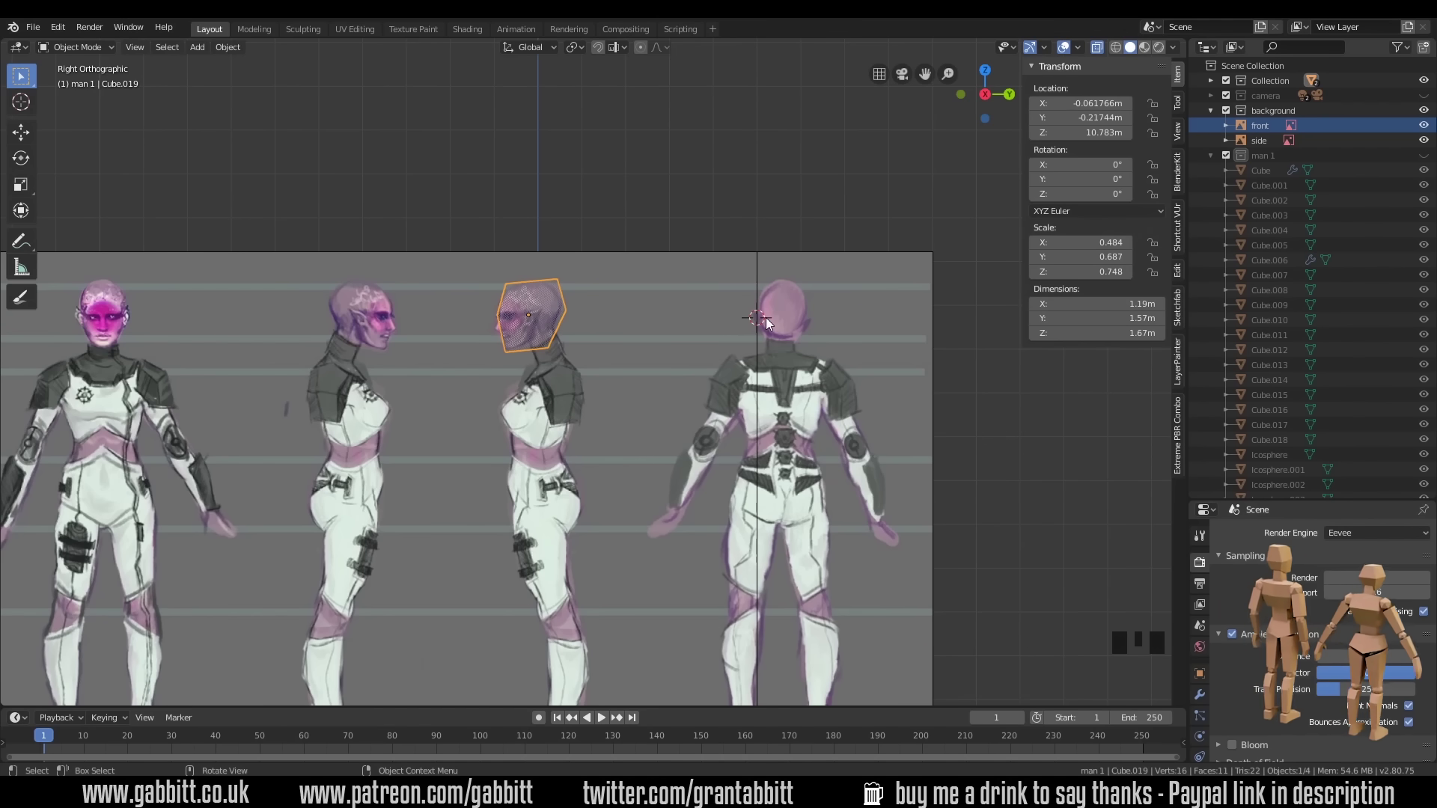
shift+right_click(539, 330)
middle_drag(538, 330, 643, 354)
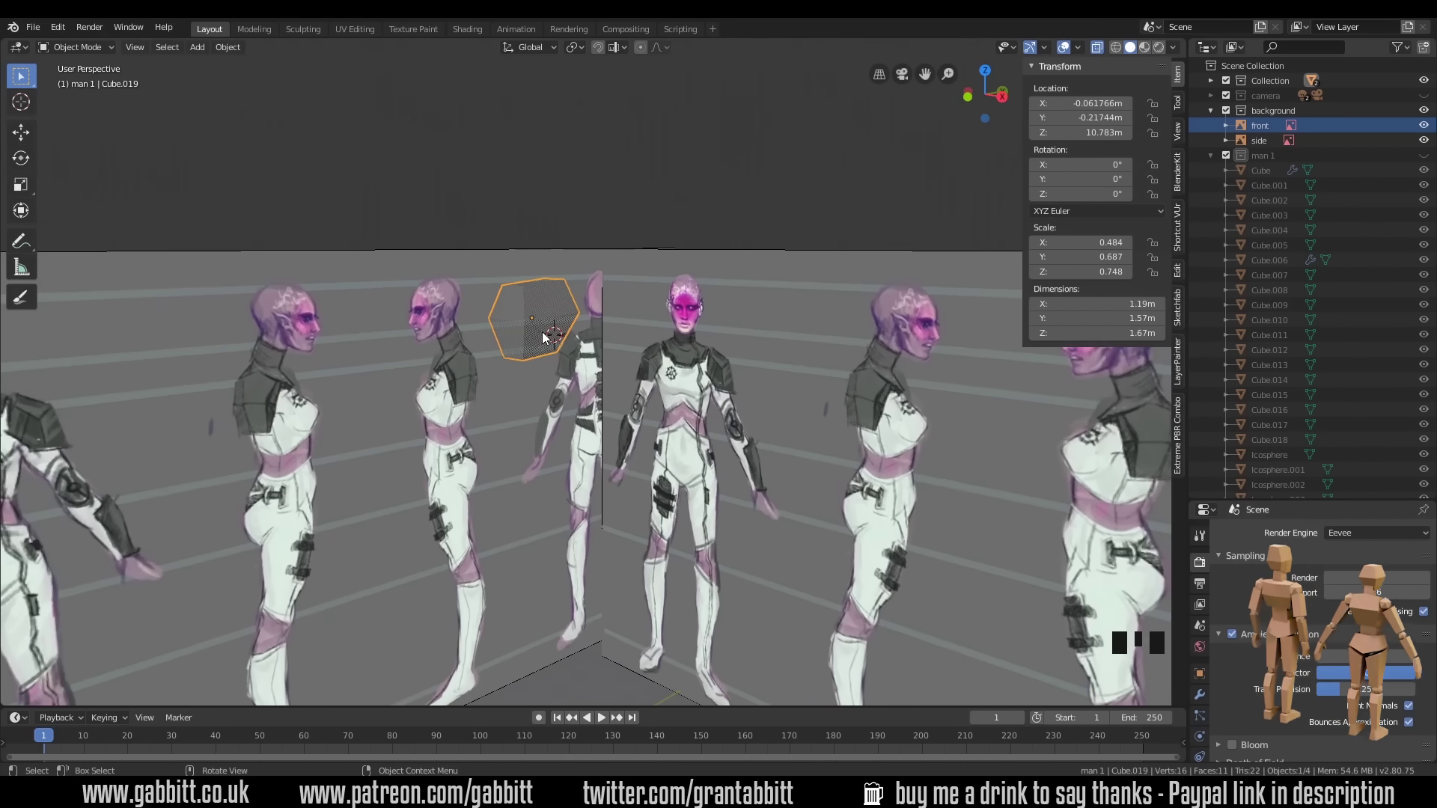
key(KP_3)
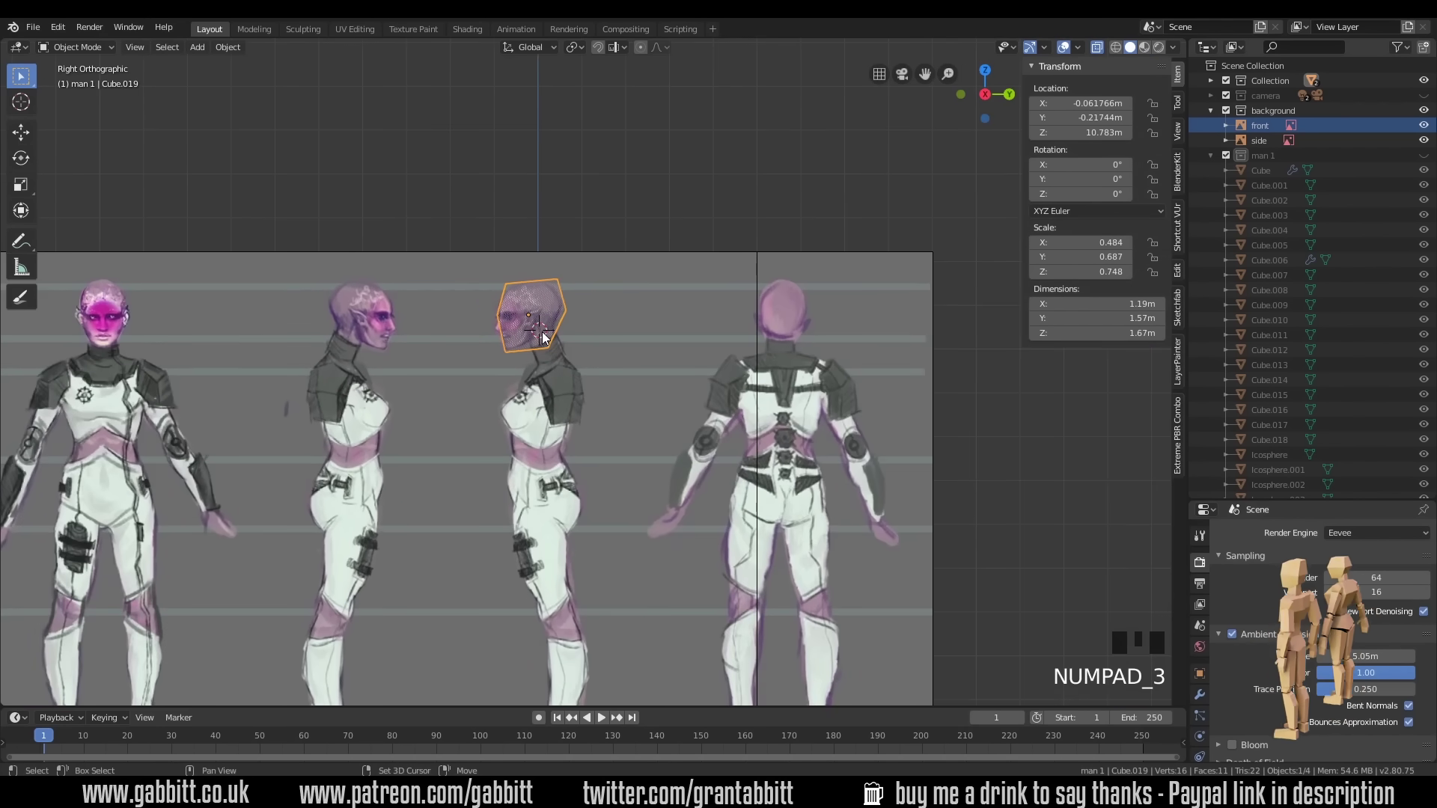
- Add a new cube at the head and turn X-ray off
key(shift+a)
mouse_move(542, 332)
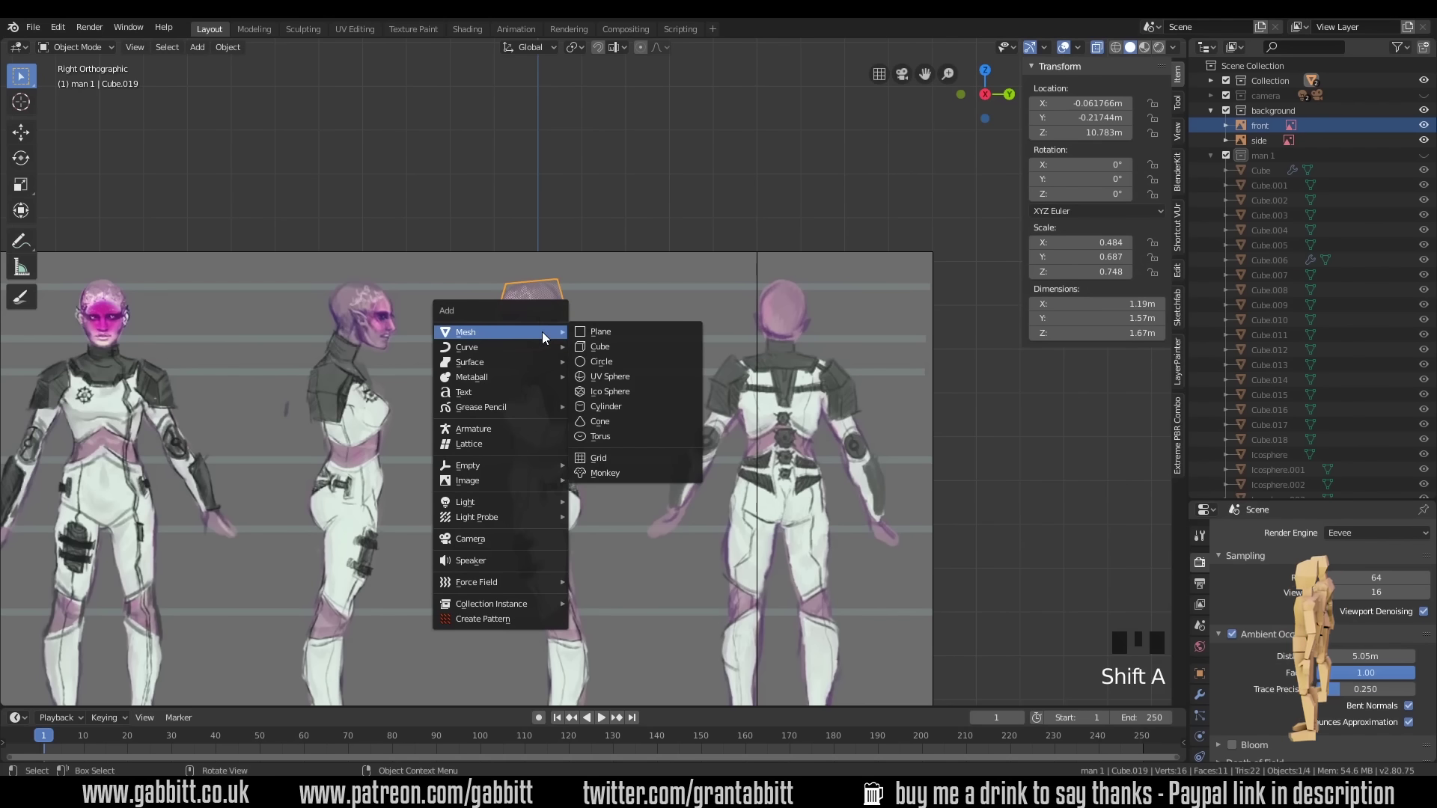
click(591, 338)
click(588, 370)
click(581, 341)
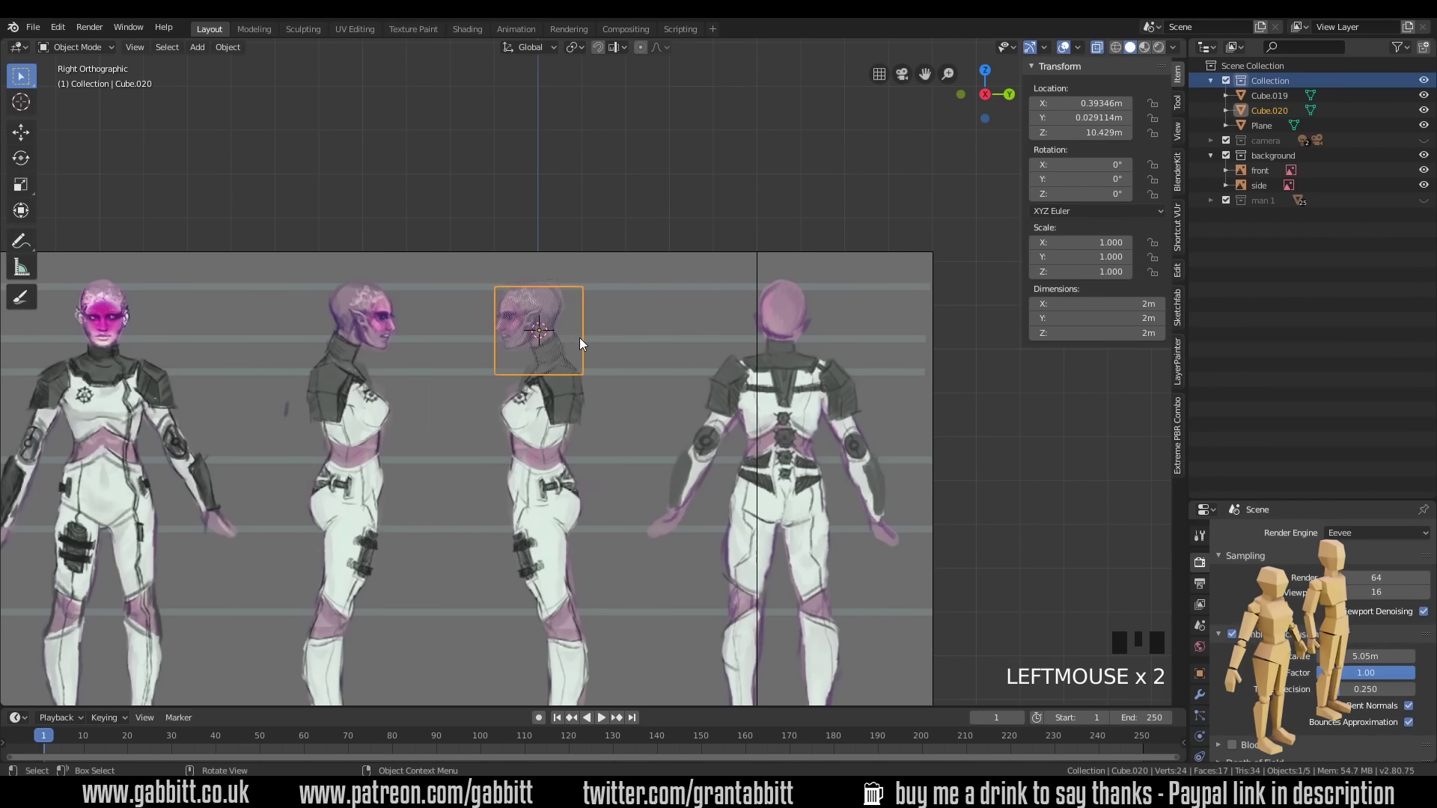
click(1097, 47)
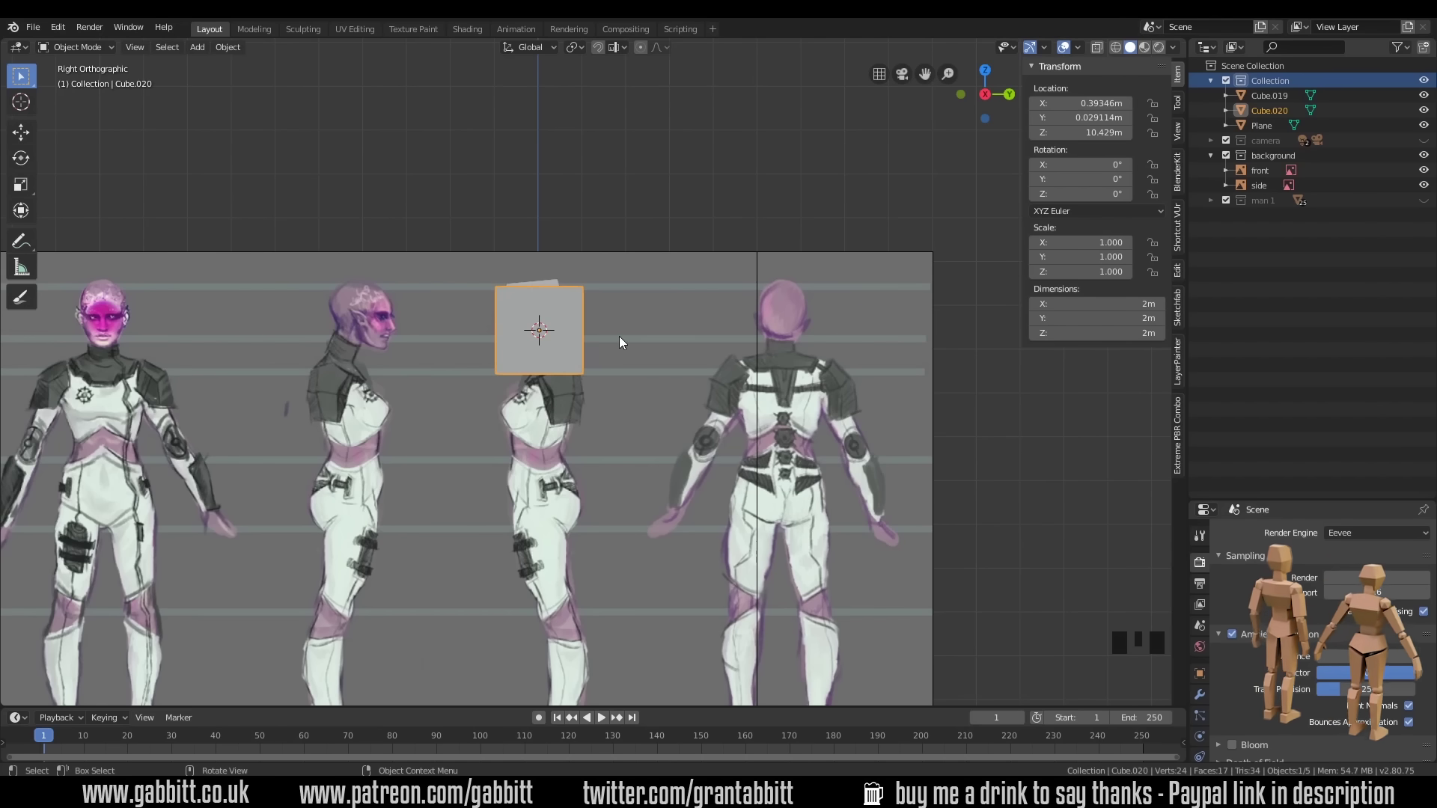
- Shrink the cube, tilt it 14.2° on X, and place it under the head as the neck
key(s)
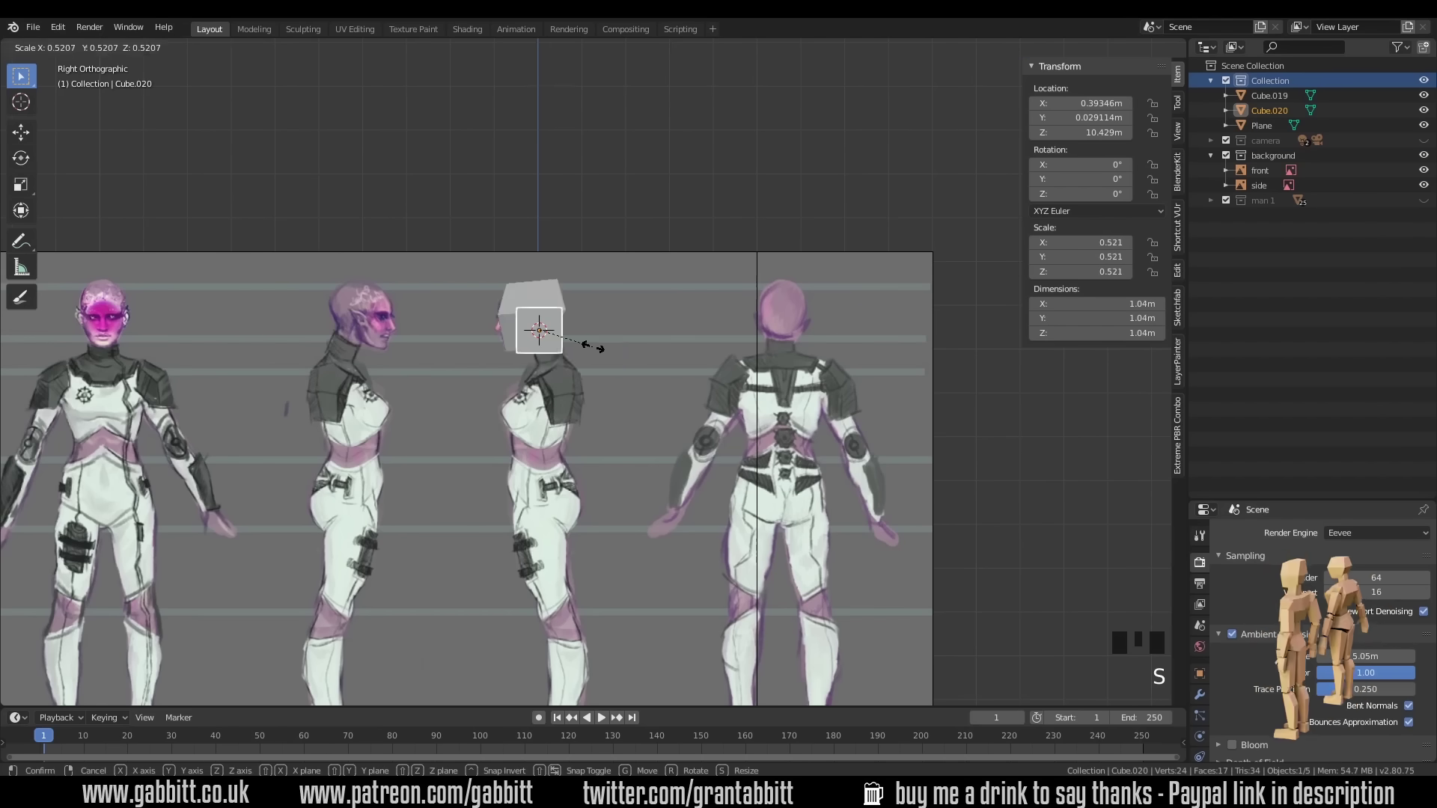
click(632, 348)
key(r)
click(600, 331)
key(g)
click(605, 344)
key(s)
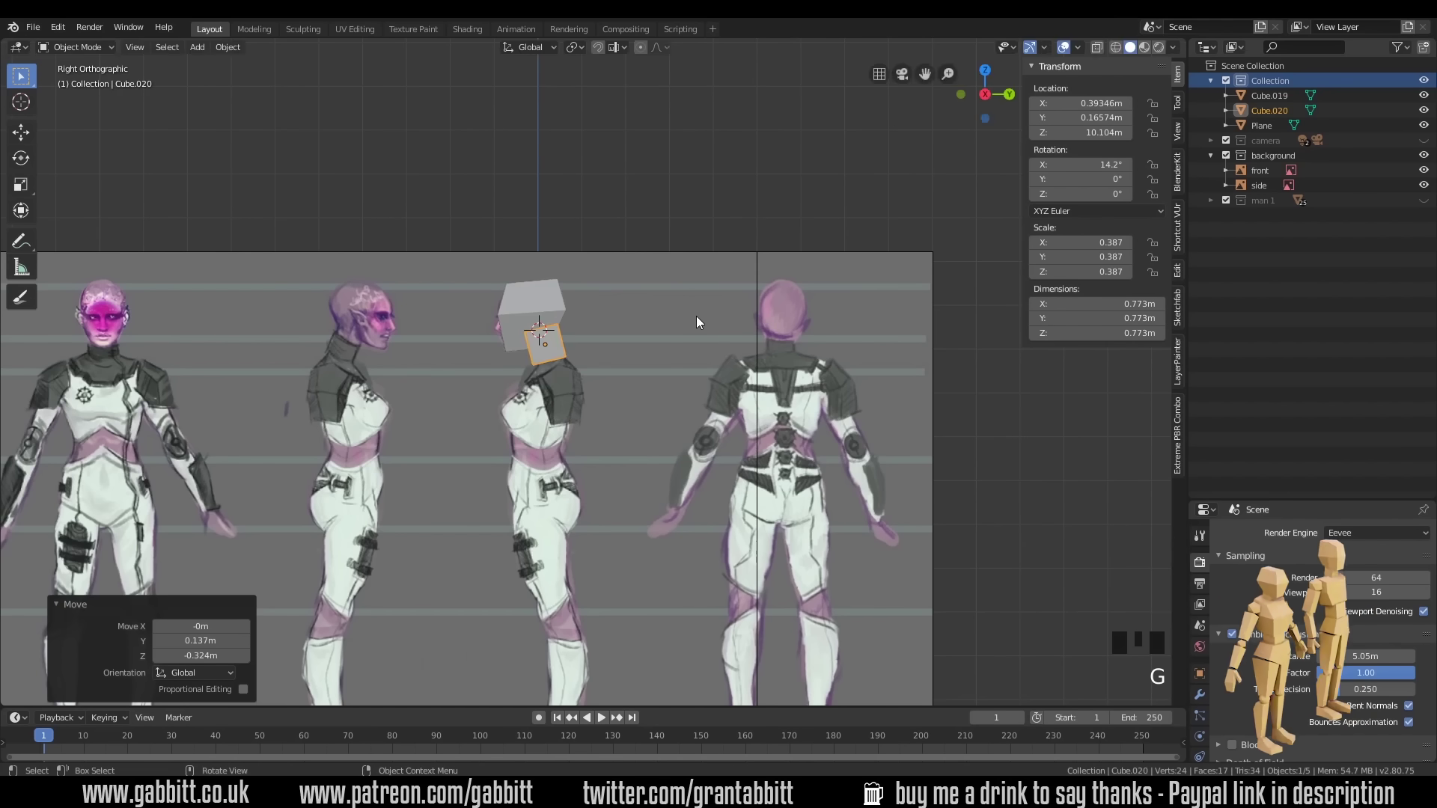
click(651, 323)
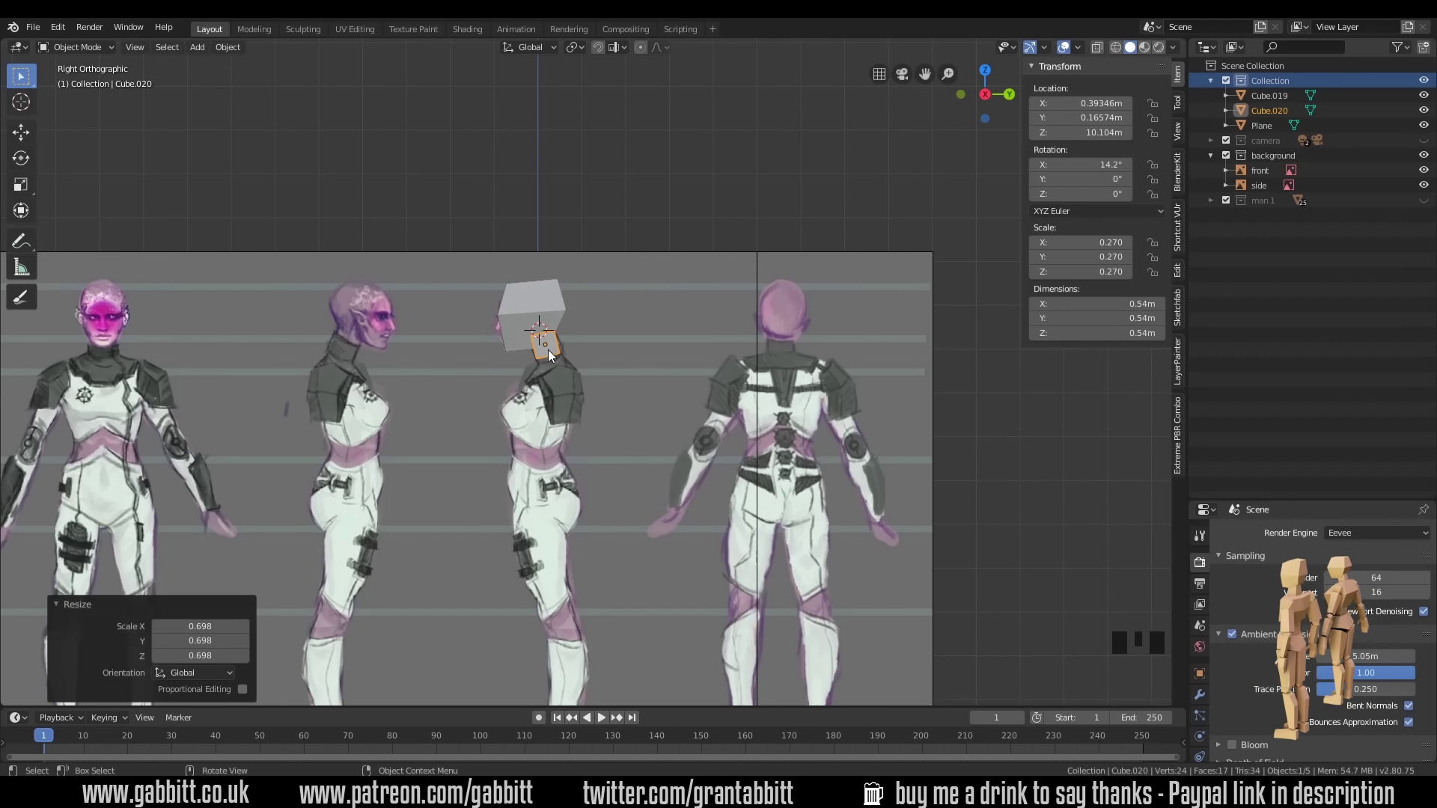
- Stretch the neck block 1.438× along its local Z to 0.776 m tall
key(s)
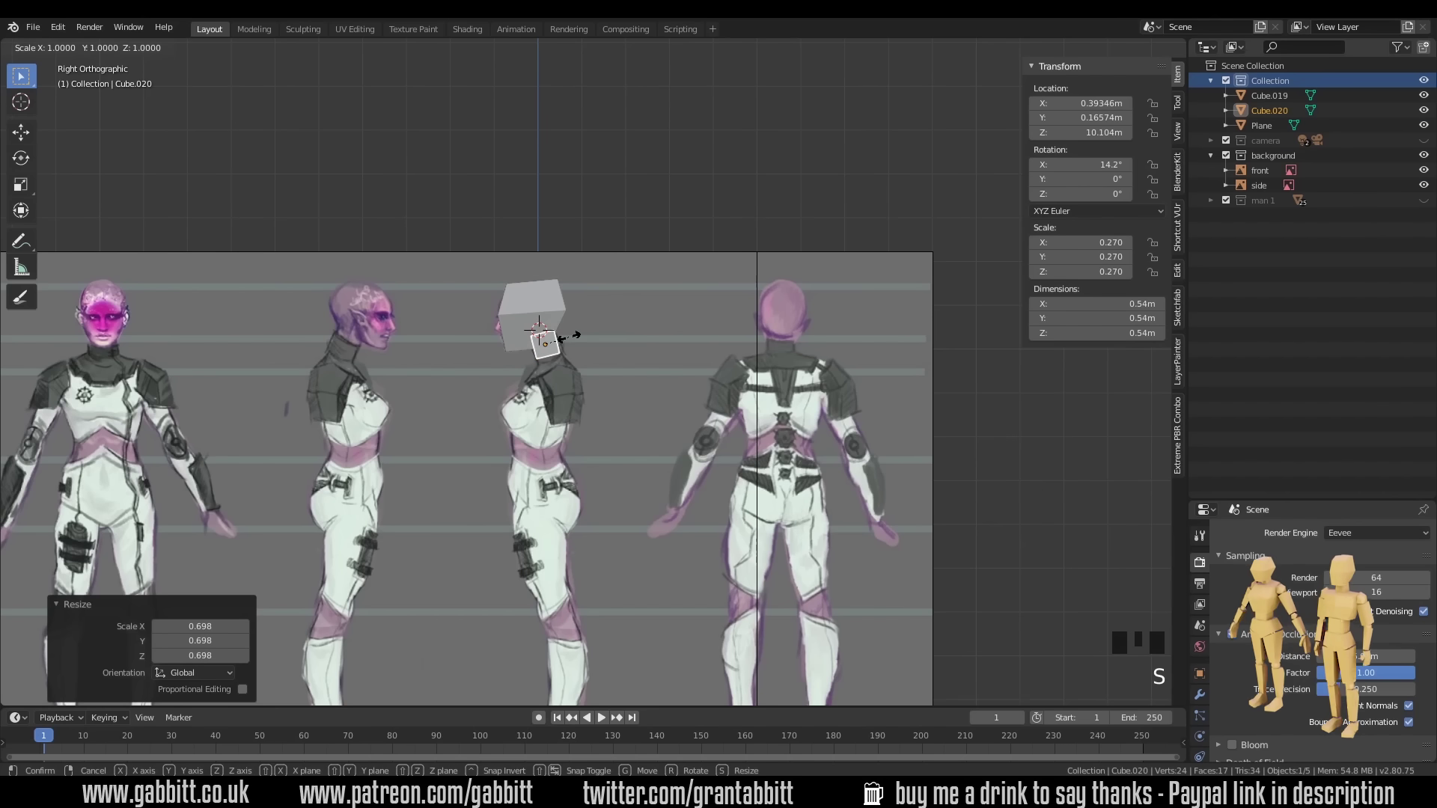
key(z)
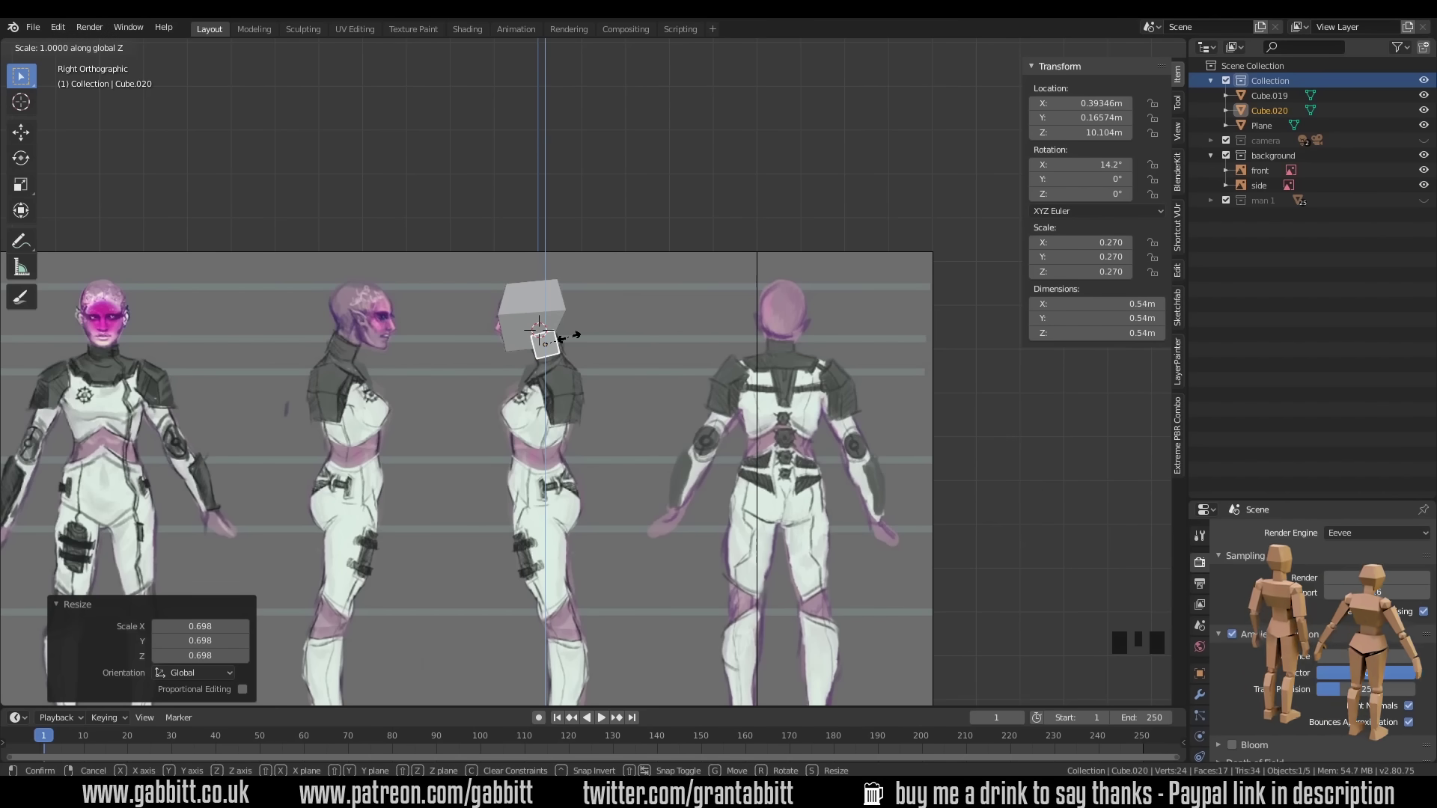
key(z)
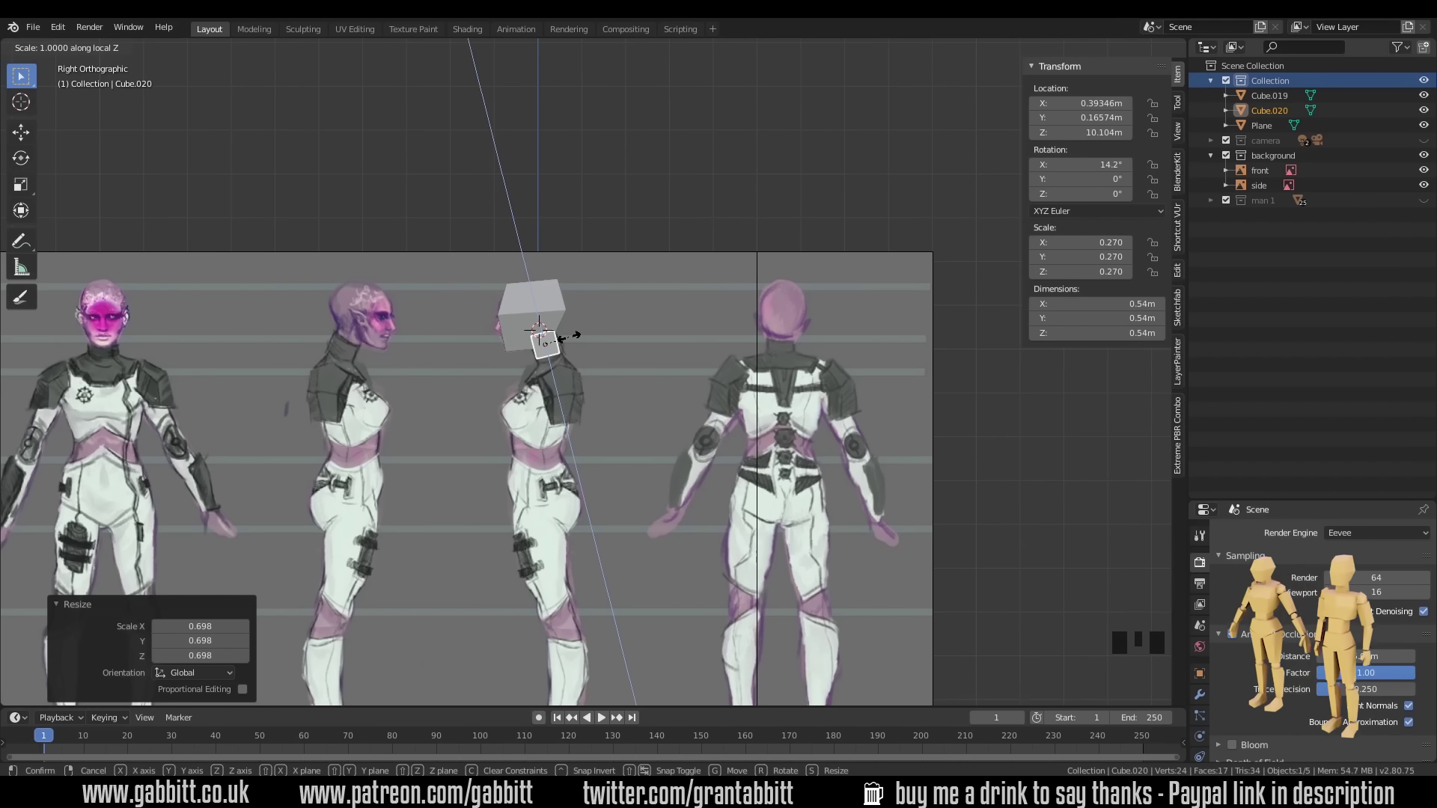
key(Escape)
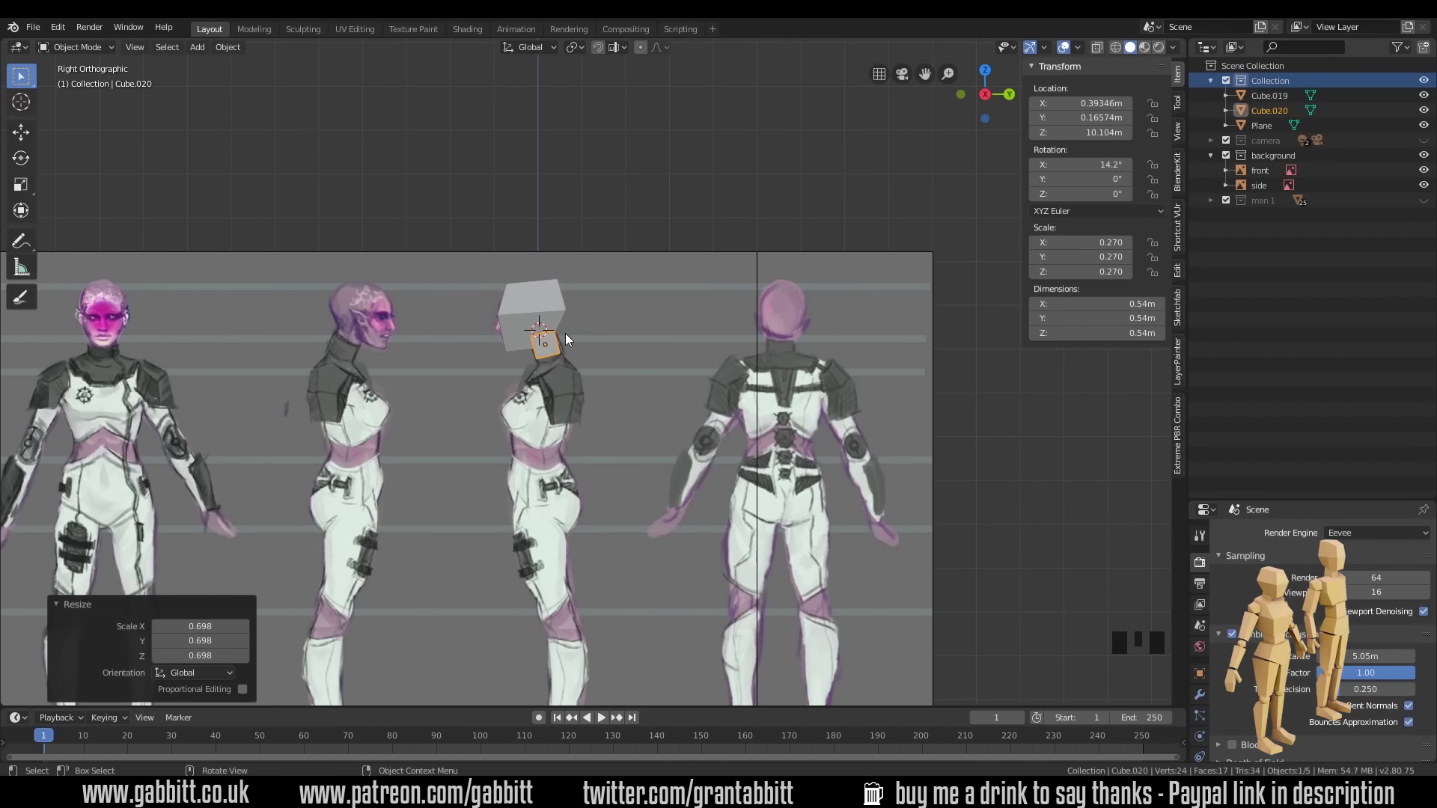
key(s)
key(z)
key(z)
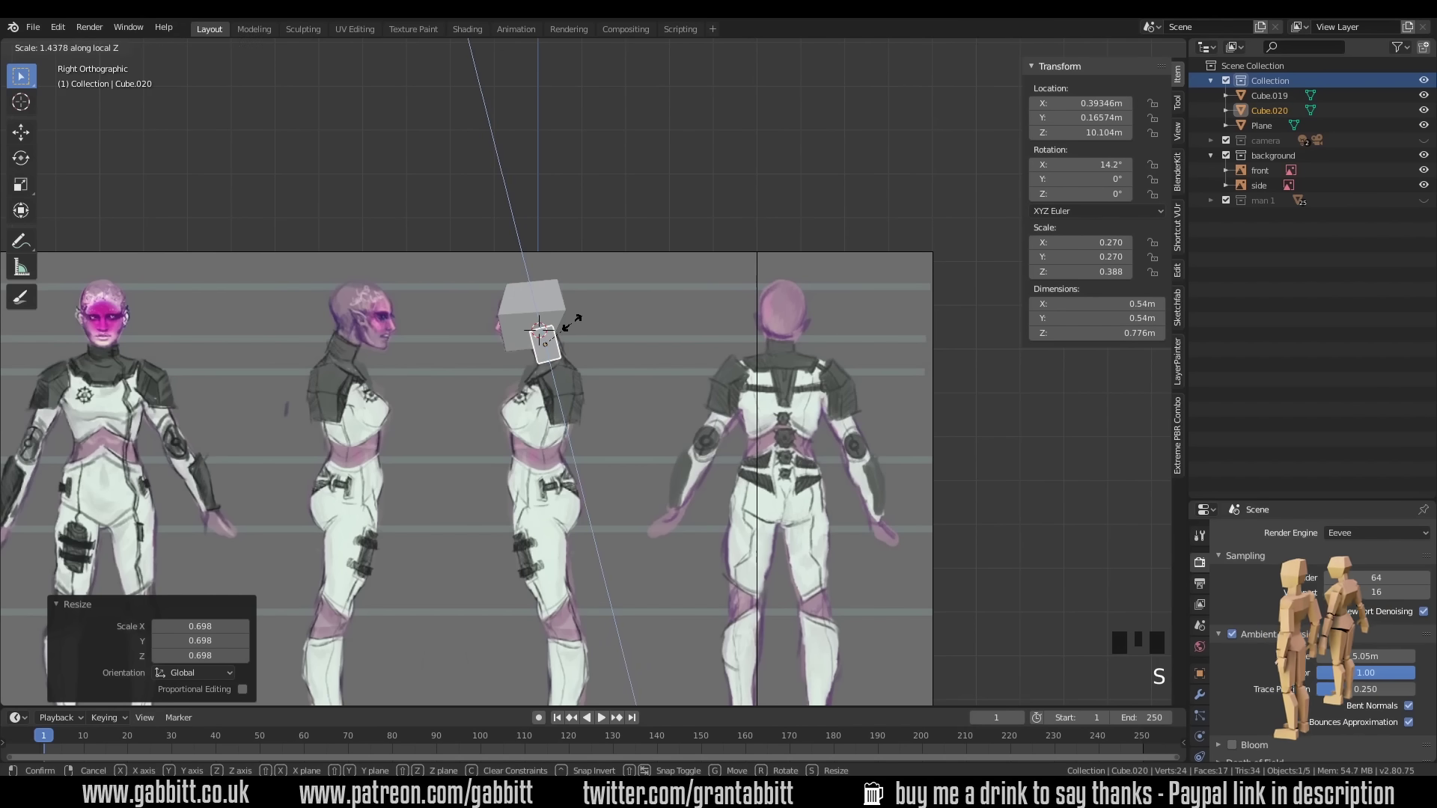
click(572, 322)
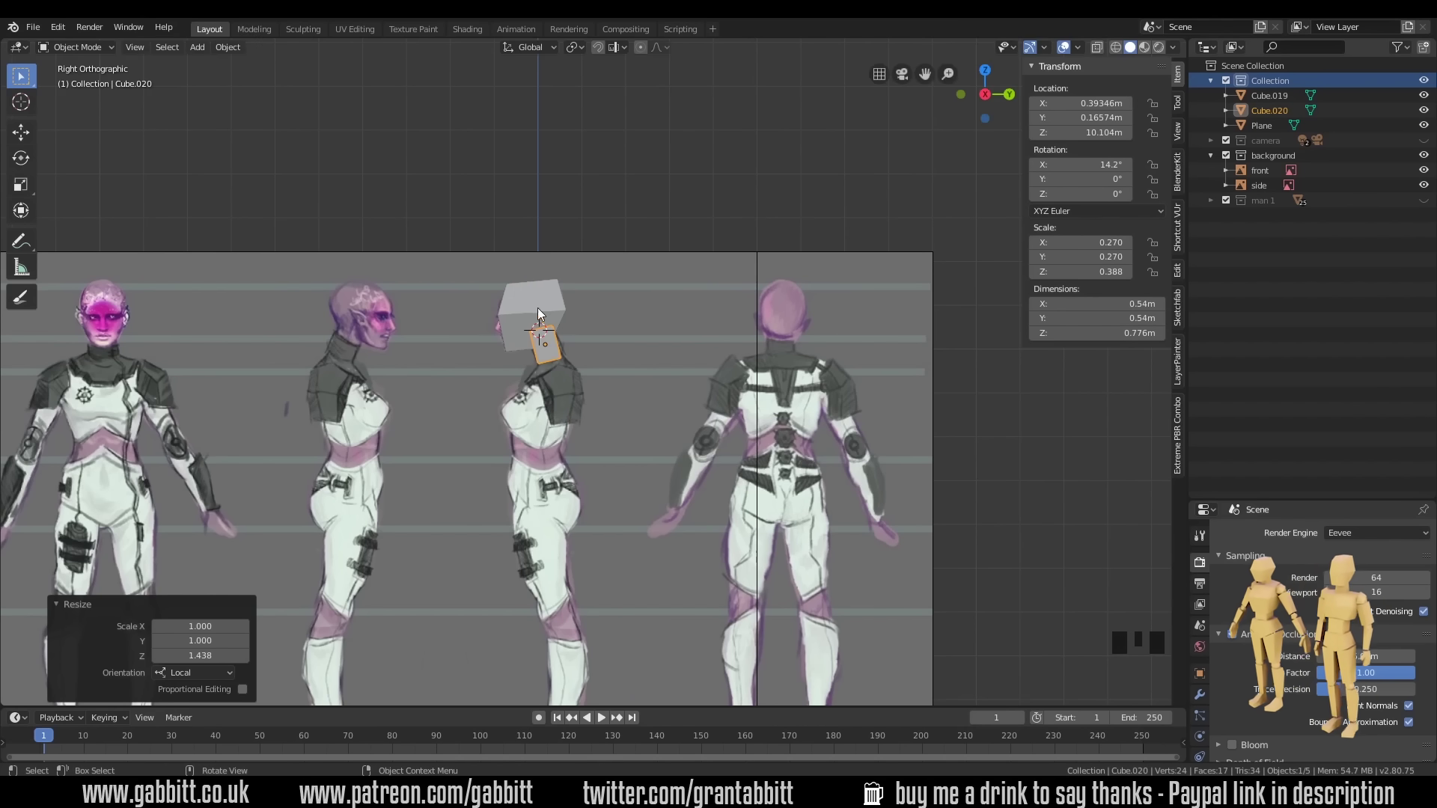
- Shift the neck −0.444 m along X to centre it, then set the 3D cursor at the chest
key(KP_1)
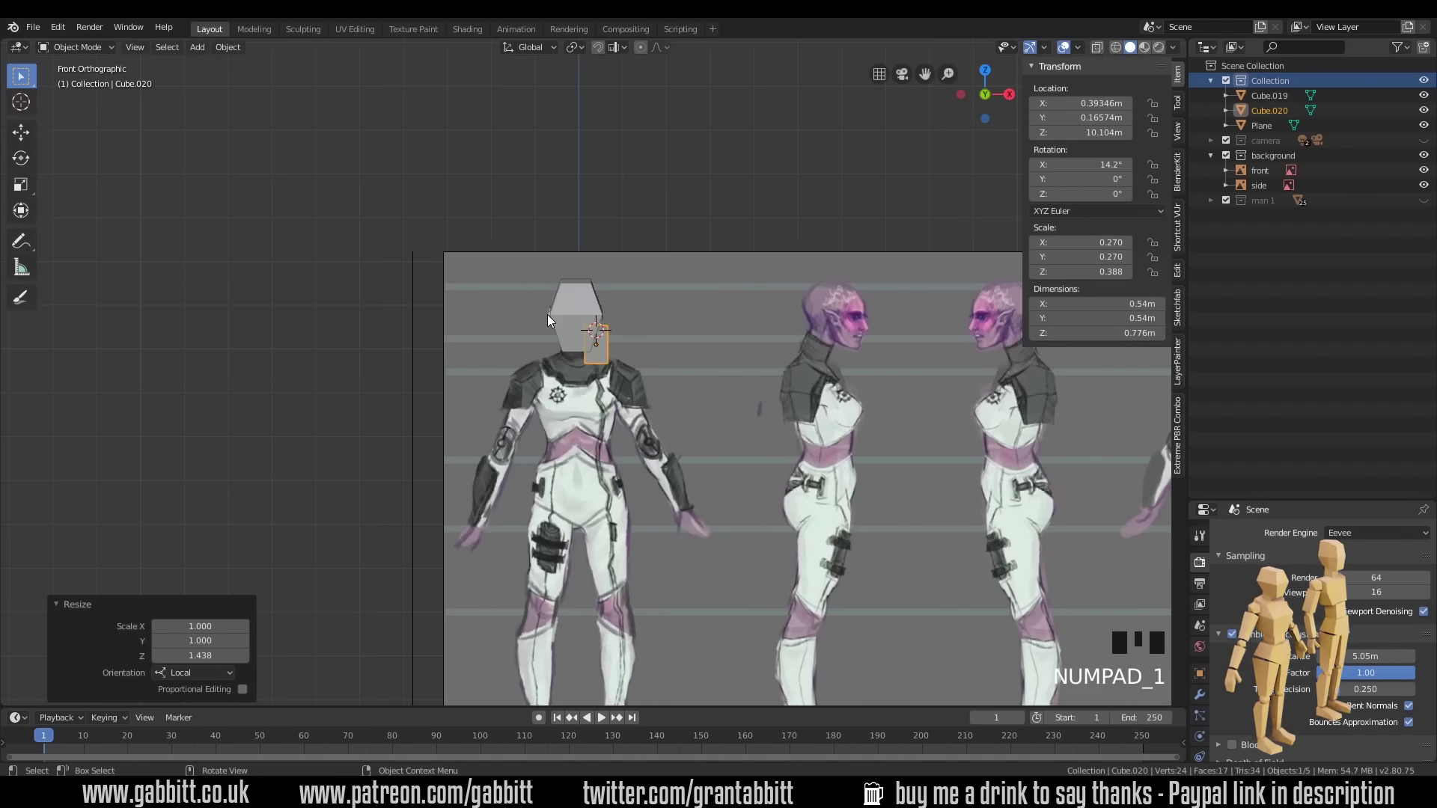
key(g)
key(x)
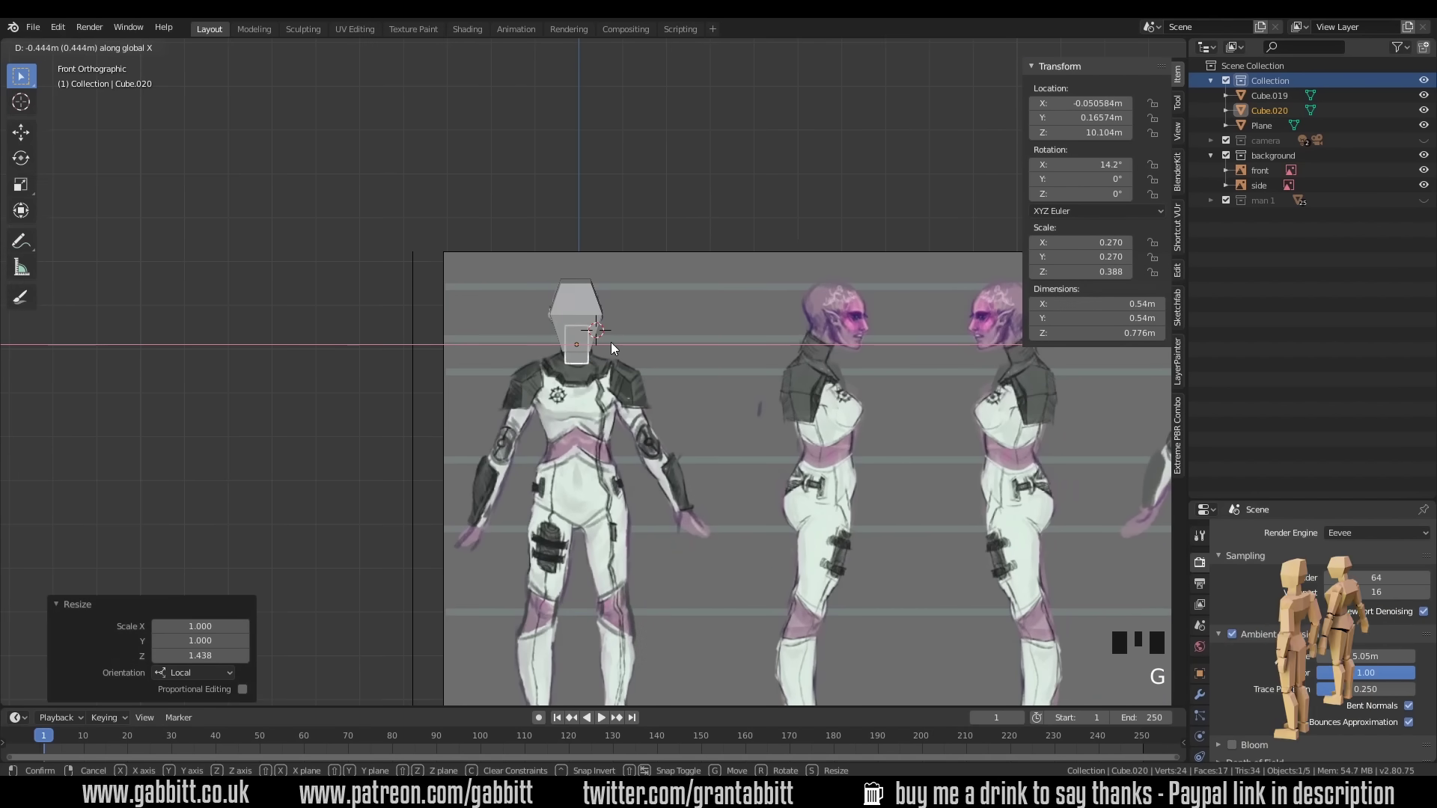
click(611, 342)
middle_drag(692, 394, 632, 442)
key(KP_3)
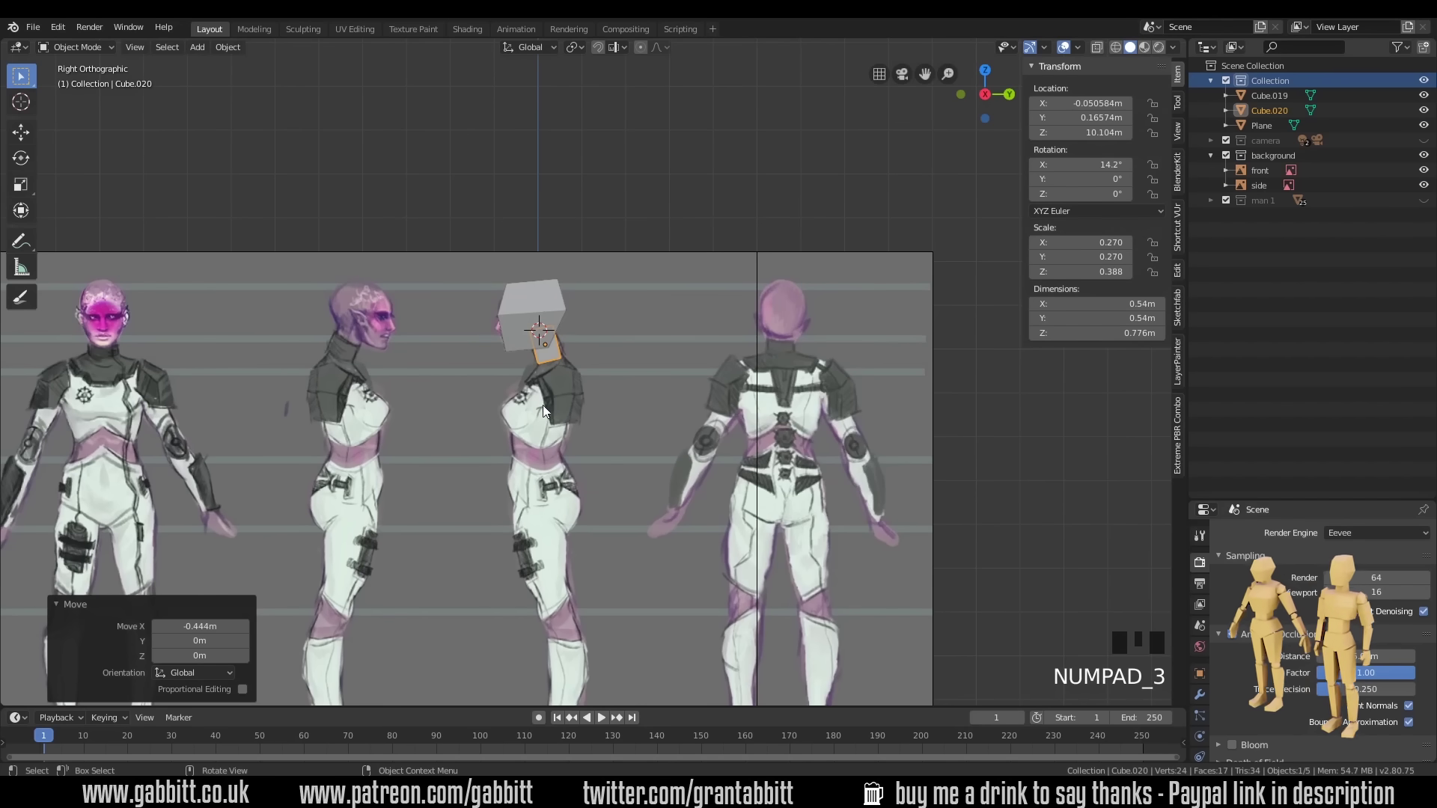
shift+right_click(543, 405)
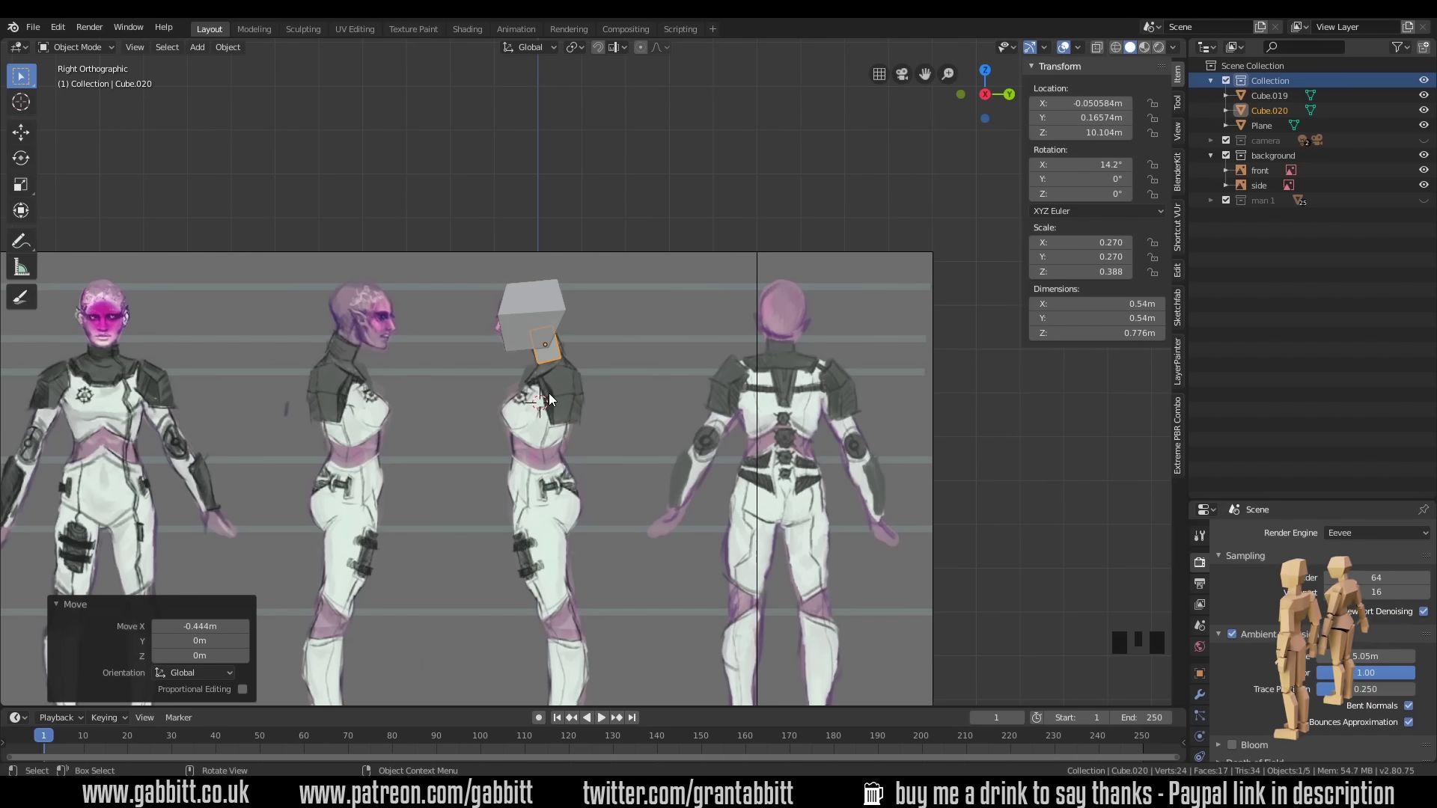
- Add a cube at the 3D cursor and move it onto the front figure's chest
key(shift+a)
mouse_move(549, 393)
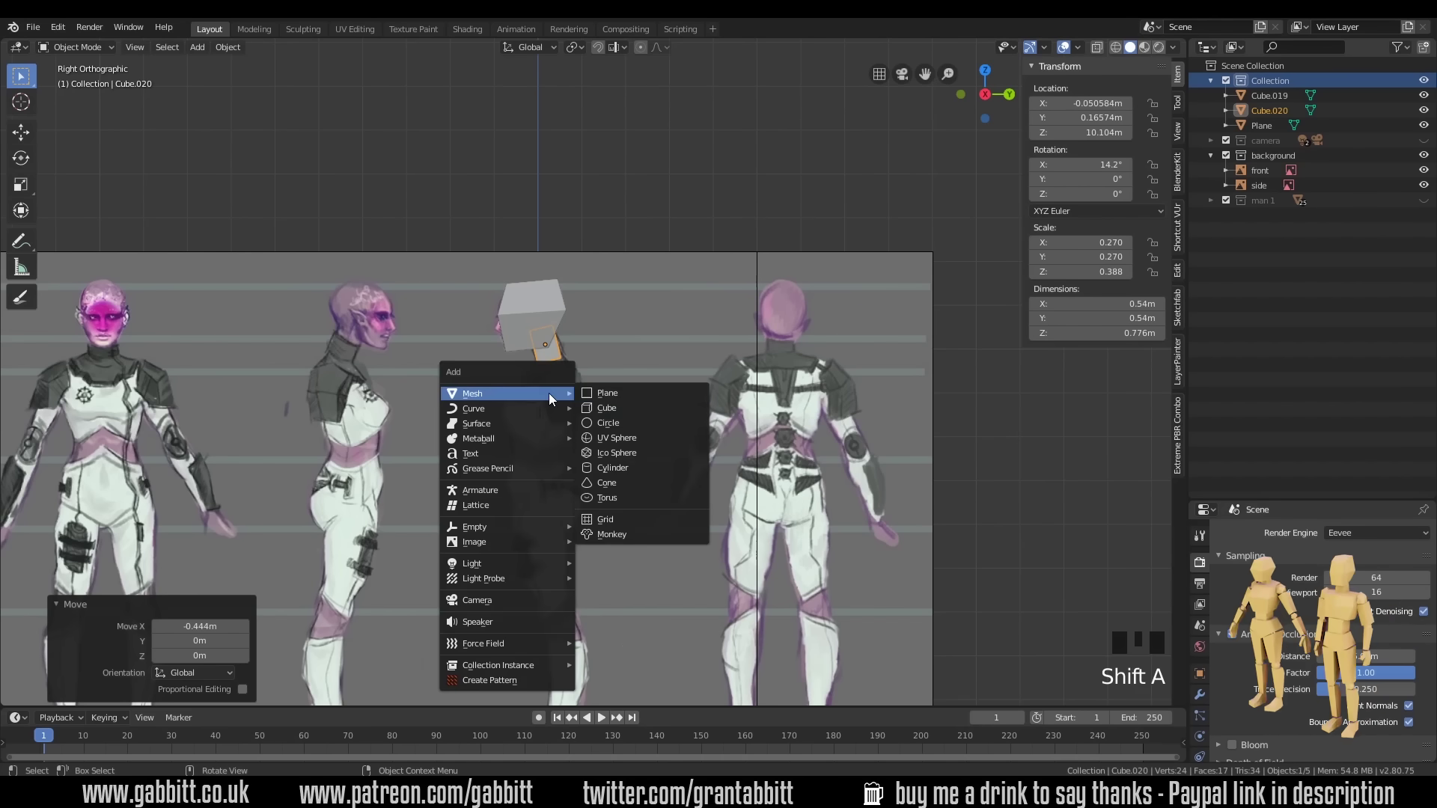
click(608, 407)
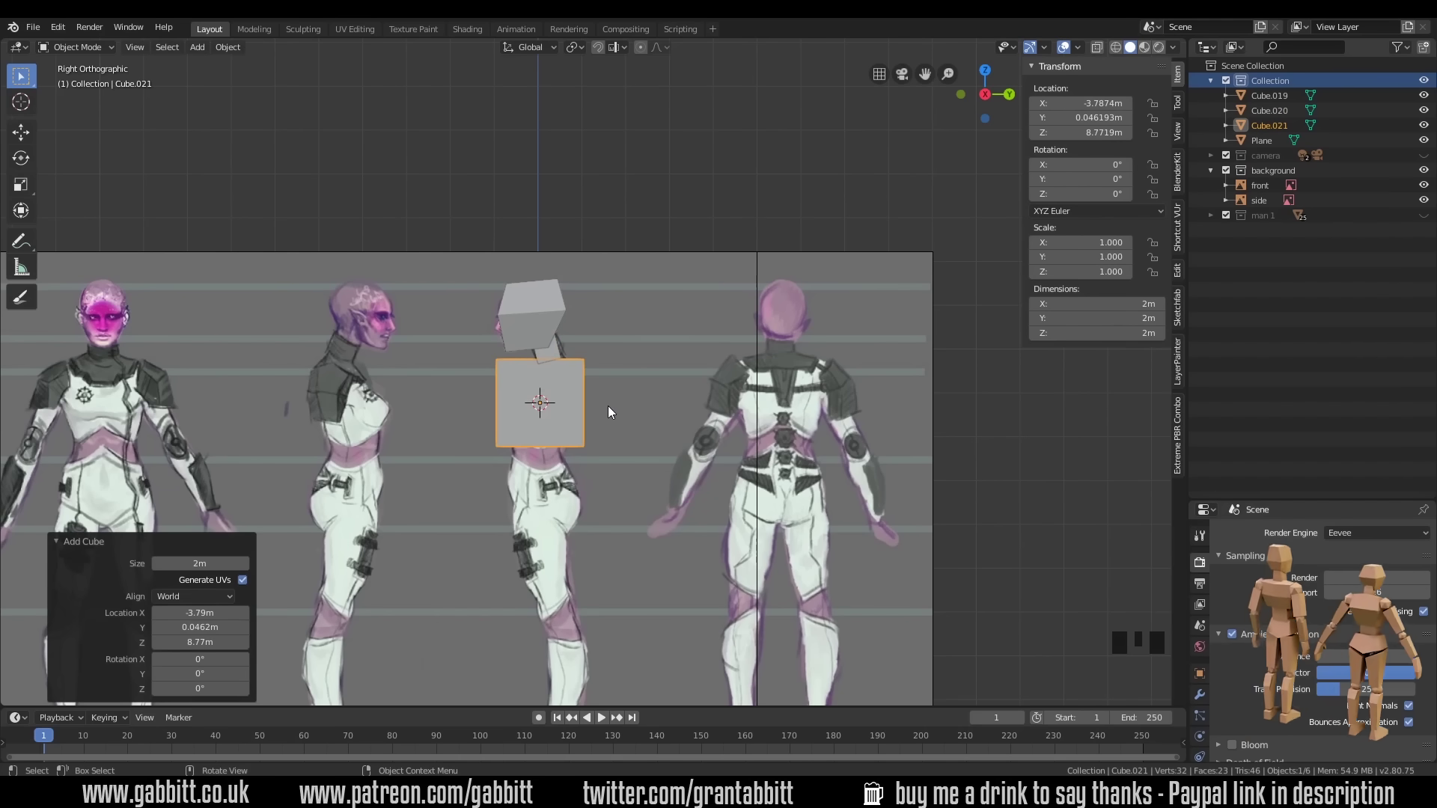
key(KP_1)
key(g)
click(676, 394)
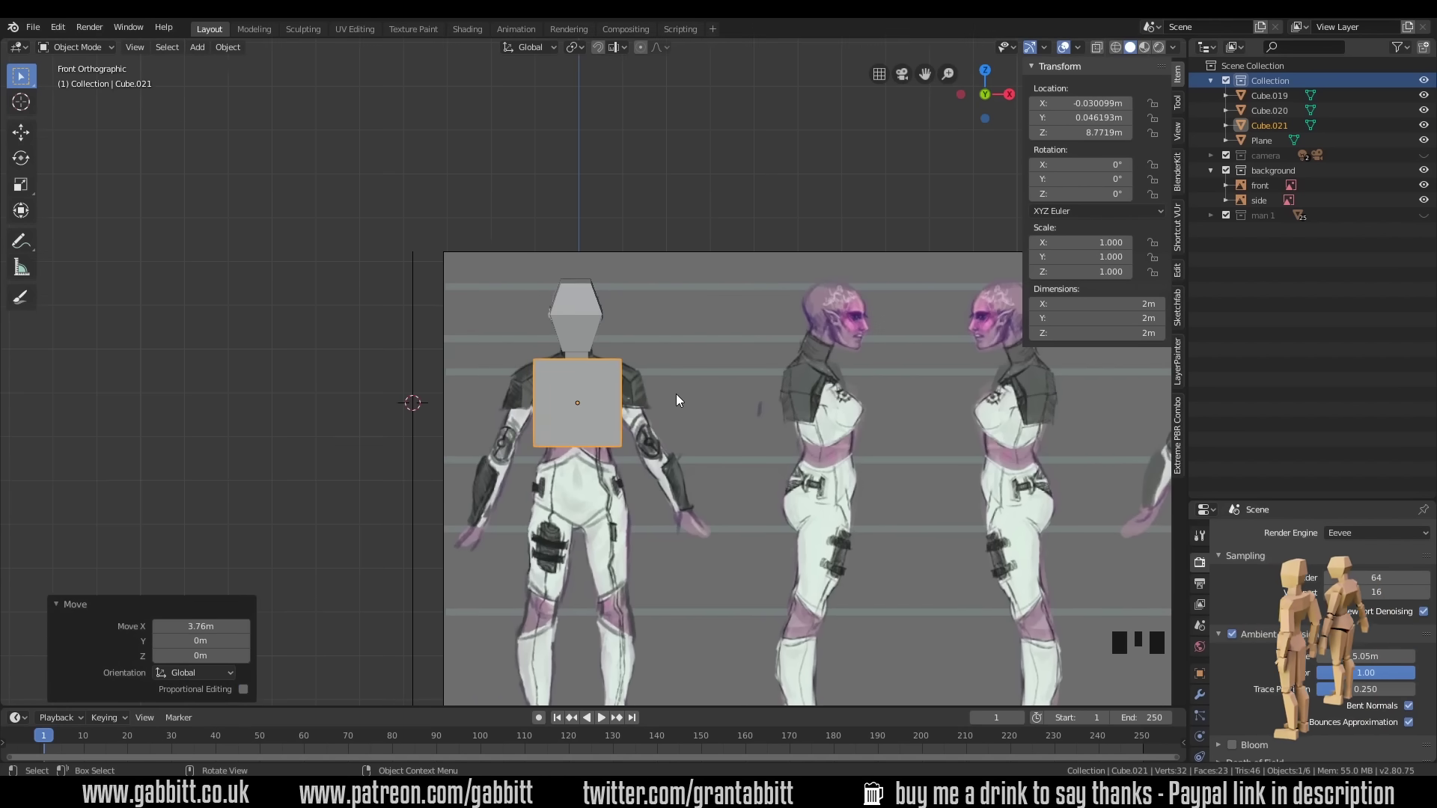
- Cut one horizontal edge loop across the torso cube, slid up to factor 0.207
key(Tab)
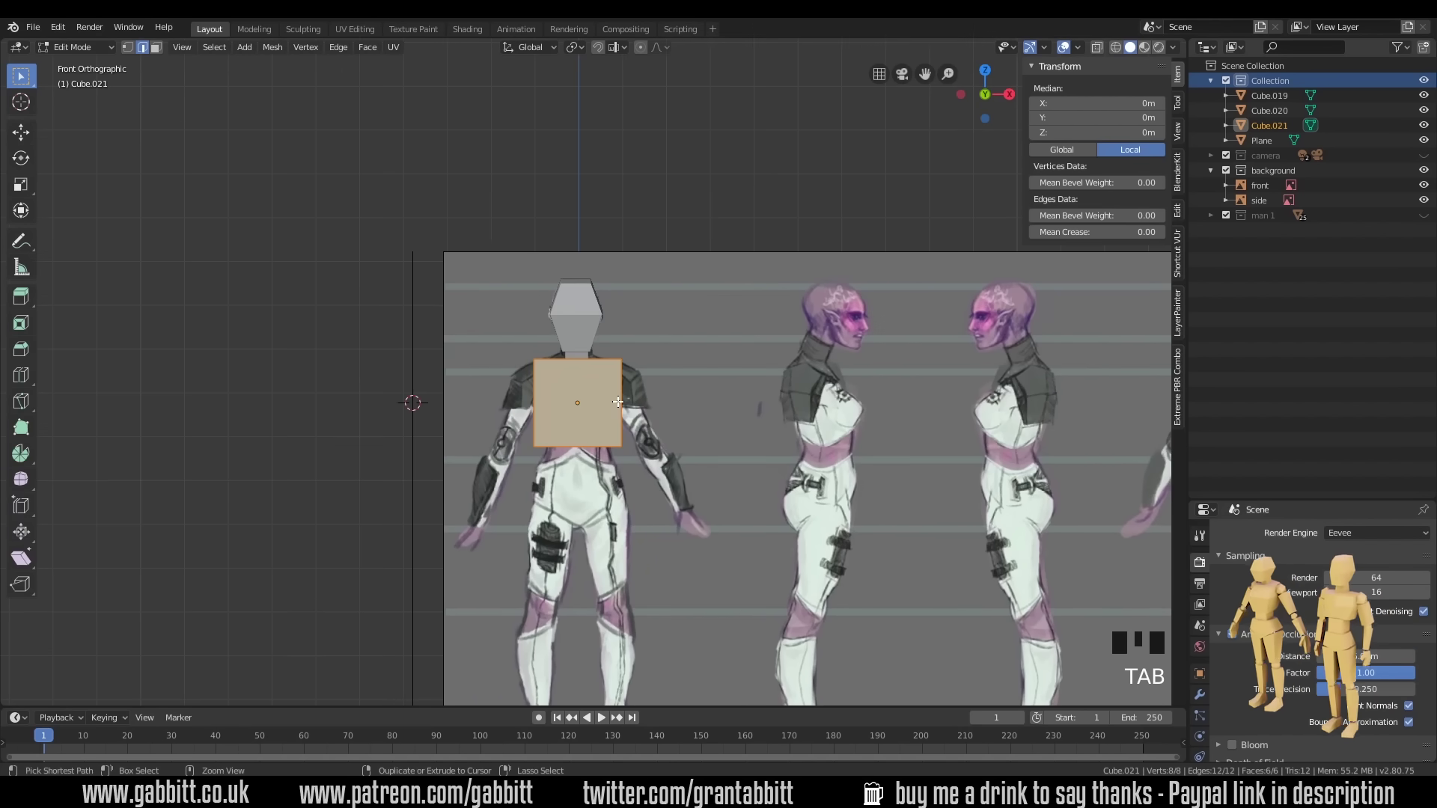
key(ctrl+r)
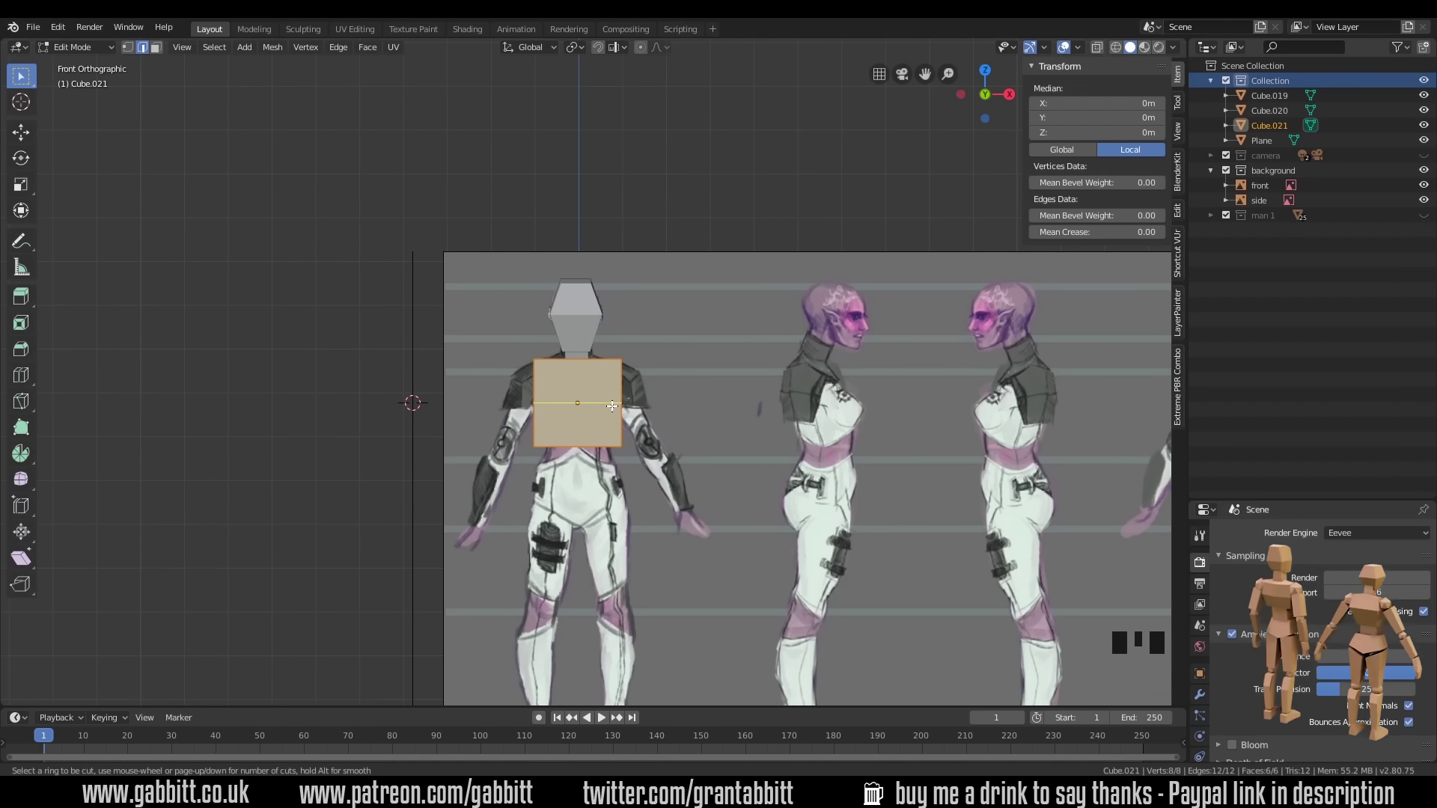
click(612, 406)
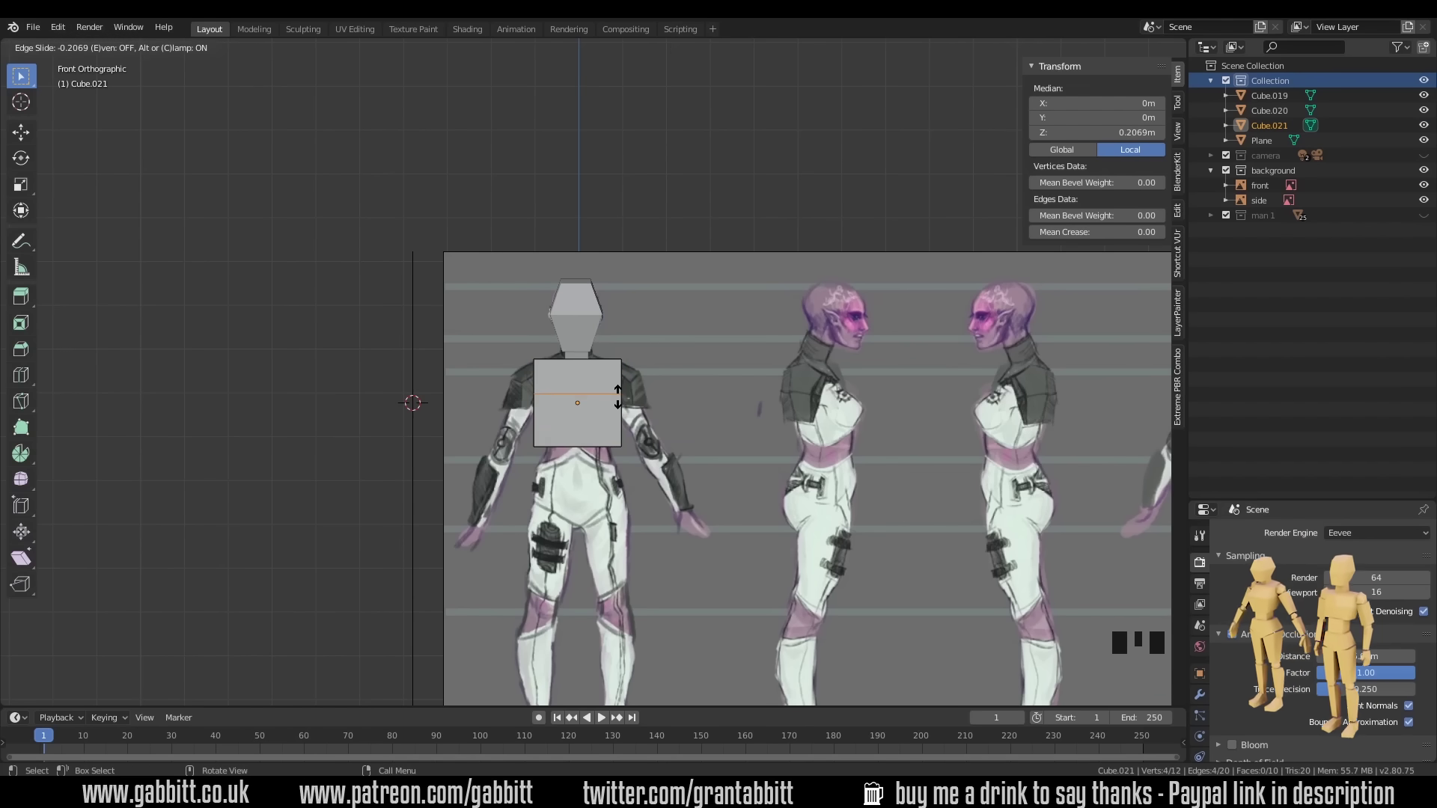
click(617, 396)
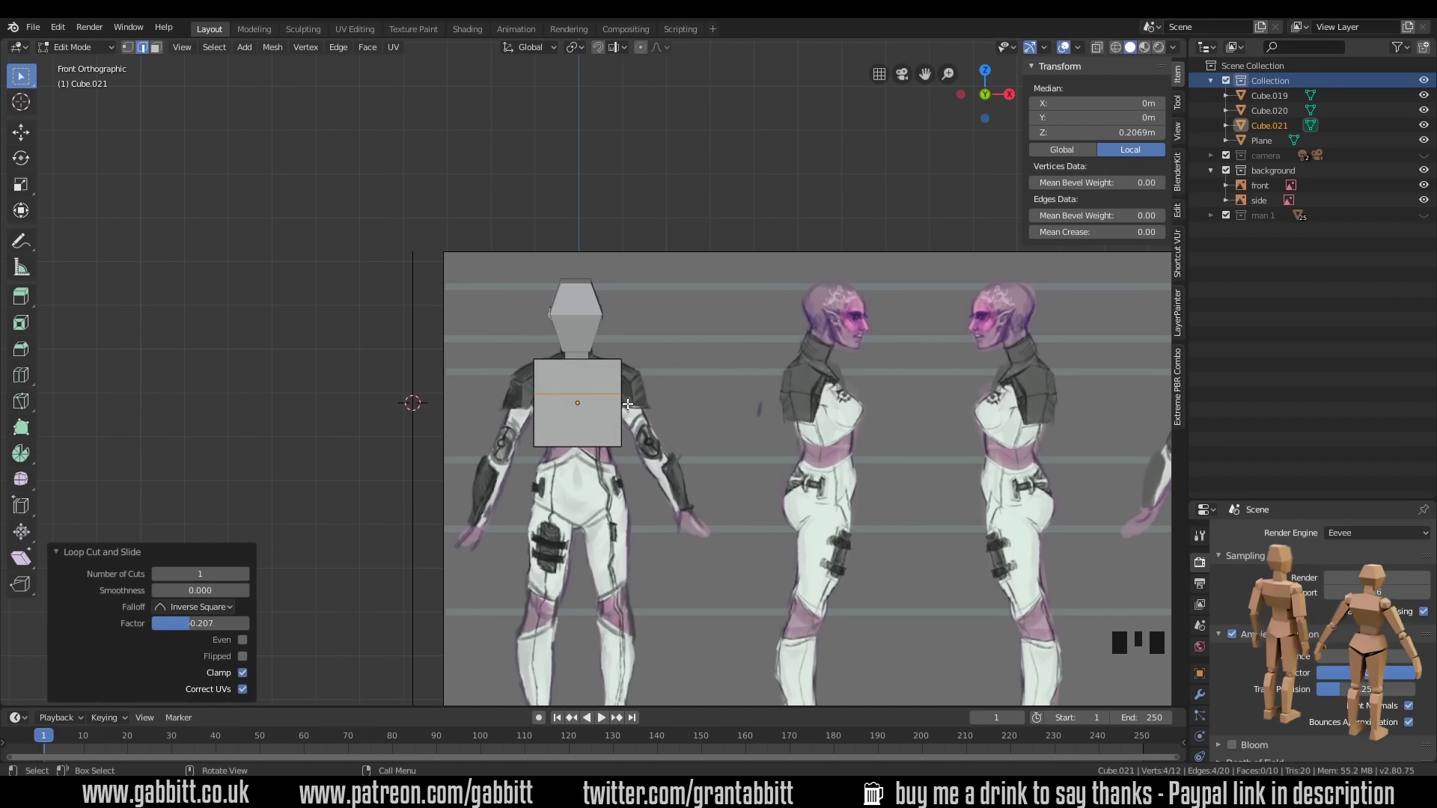
- With X-ray on, try pulling a torso bottom edge outward, then undo the move
key(alt+z)
drag(524, 428, 647, 476)
middle_drag(734, 452, 525, 428)
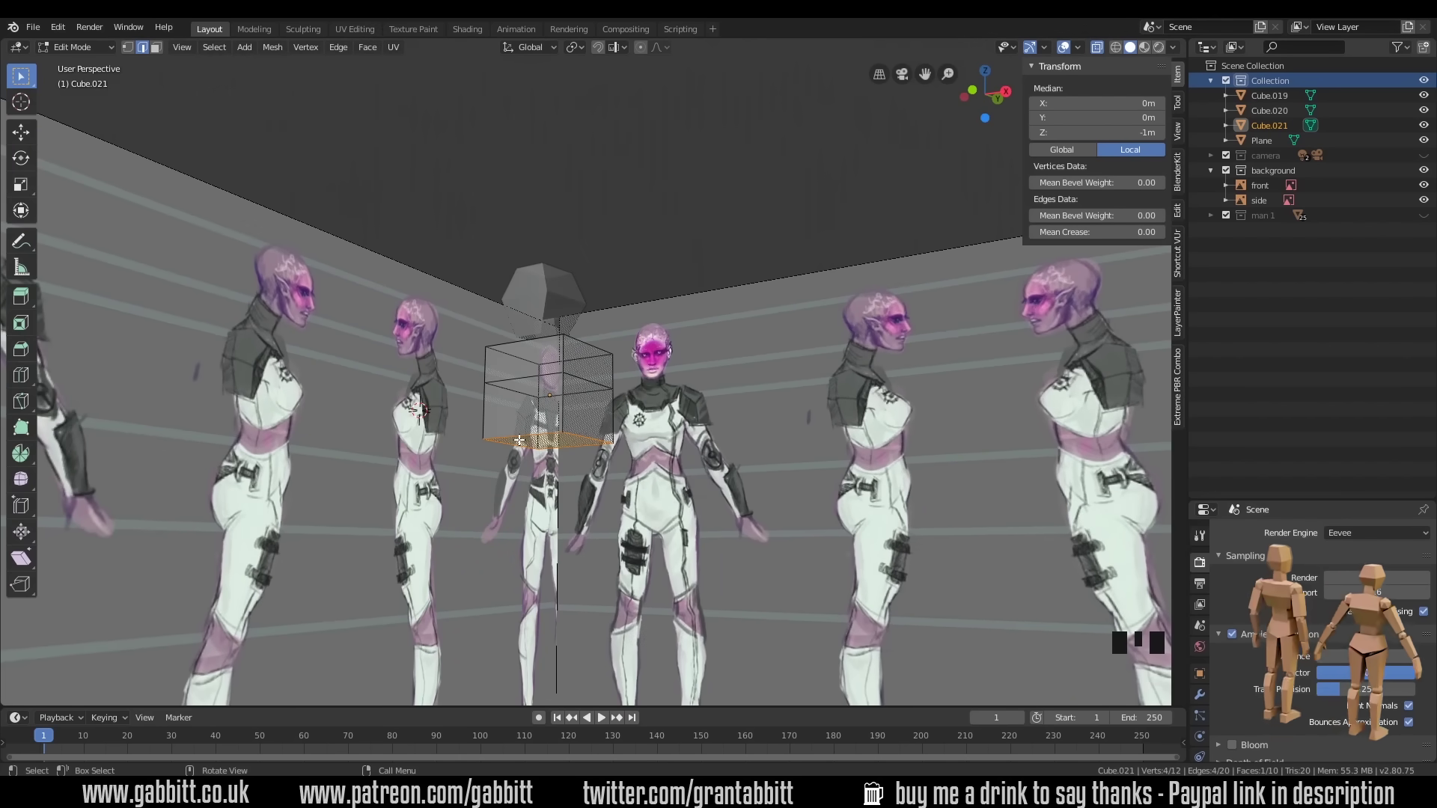
key(KP_1)
click(599, 447)
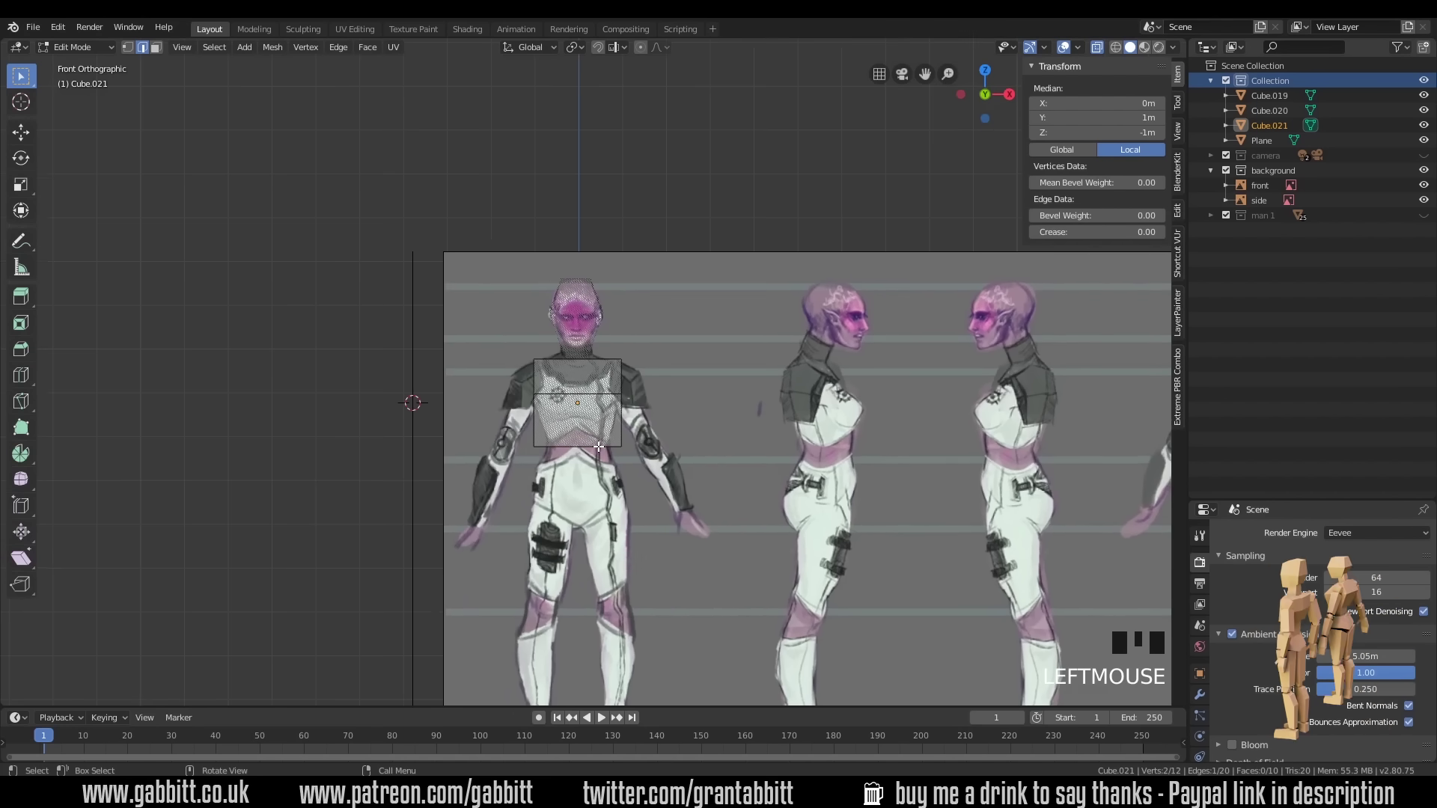
key(g)
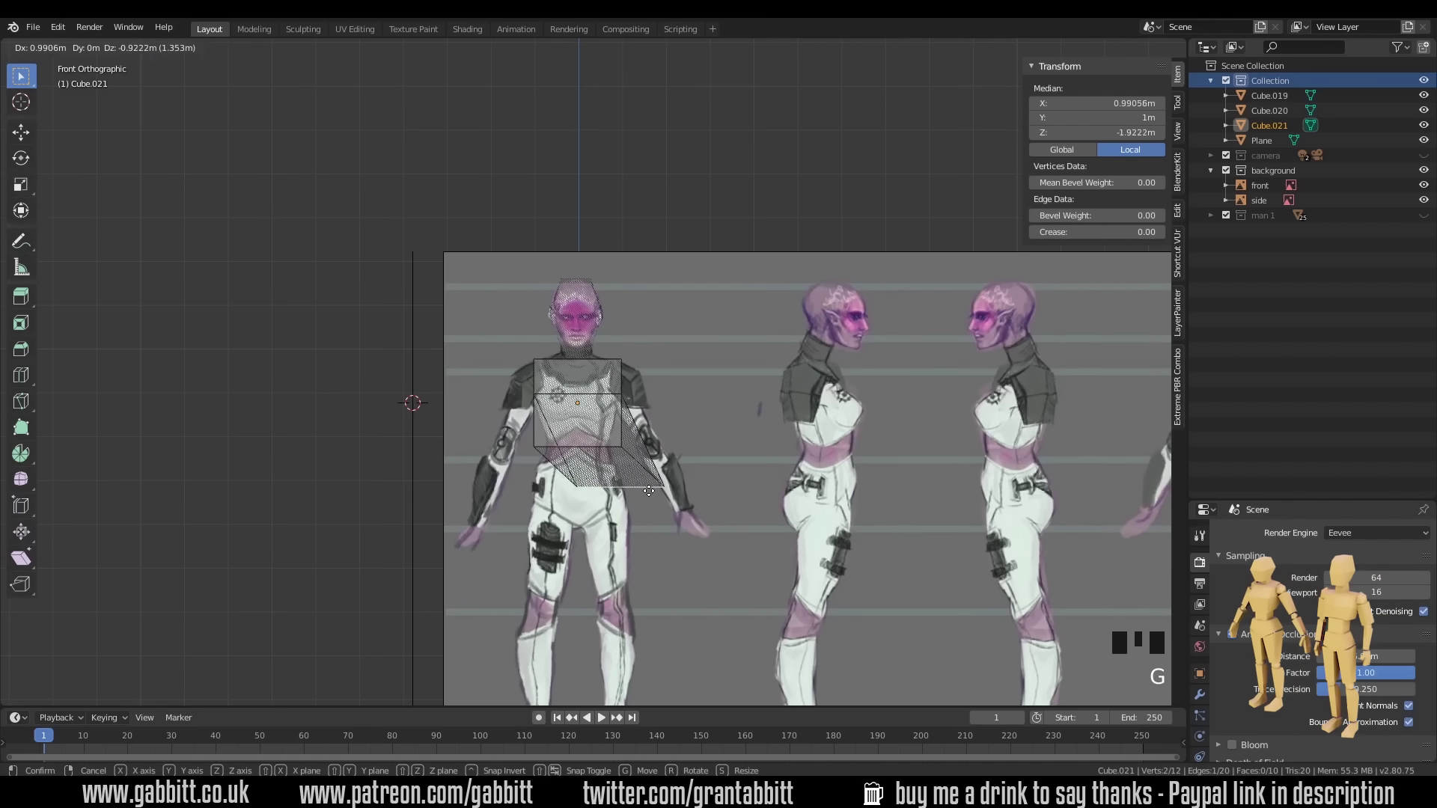
click(672, 460)
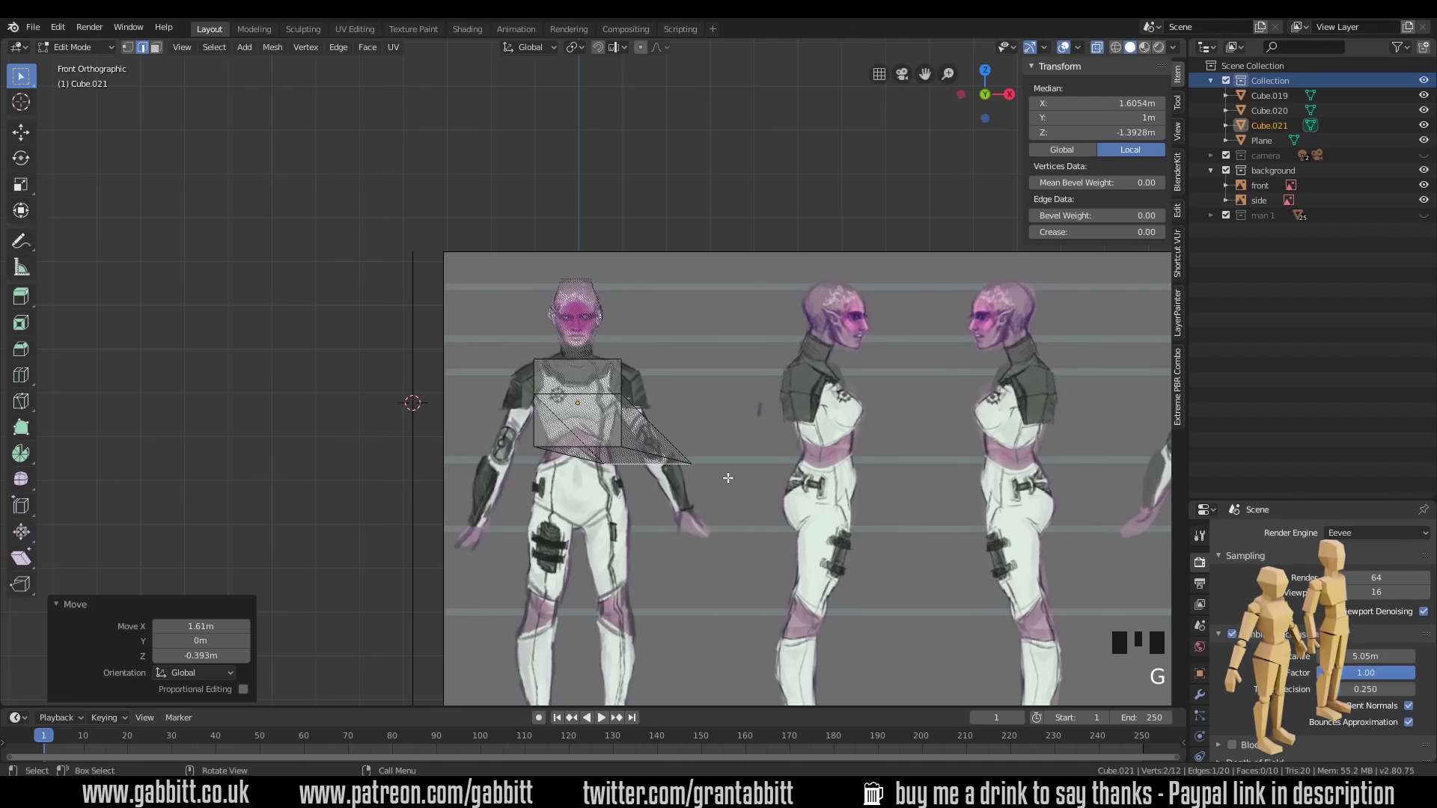
middle_drag(672, 460, 808, 487)
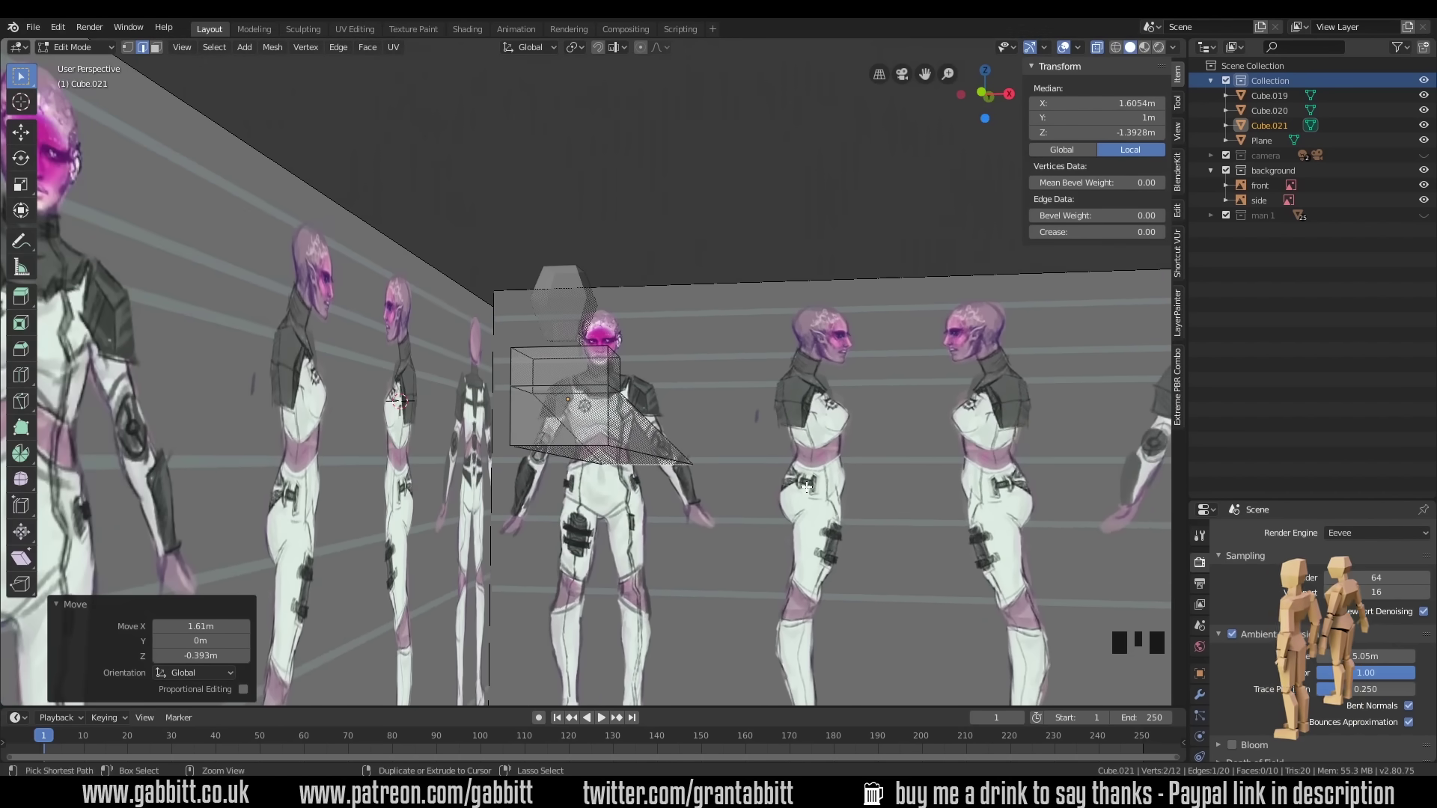
key(ctrl+z)
- In front view, narrow the chest block's bottom edge and its top edge to 0.859
key(KP_1)
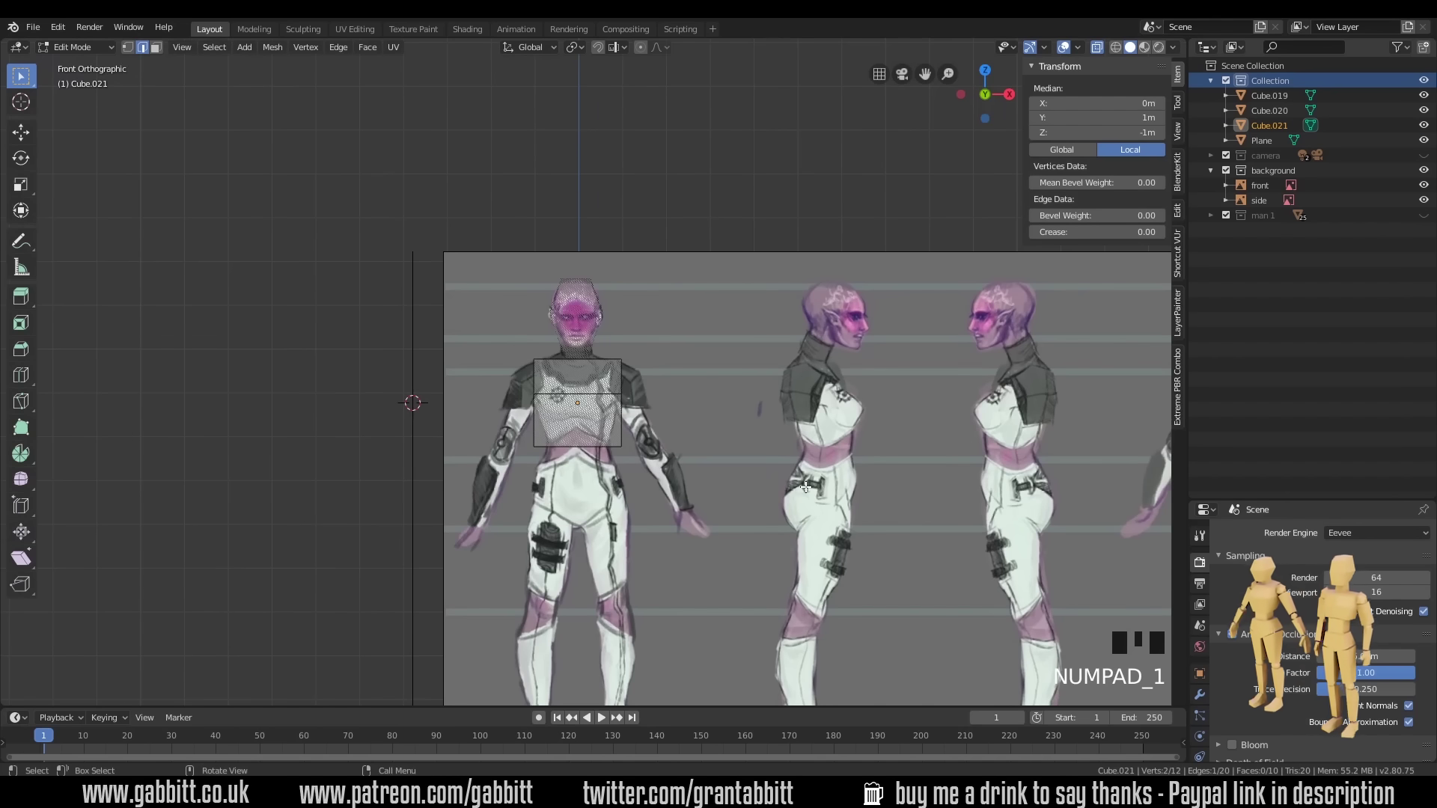
drag(506, 421, 652, 476)
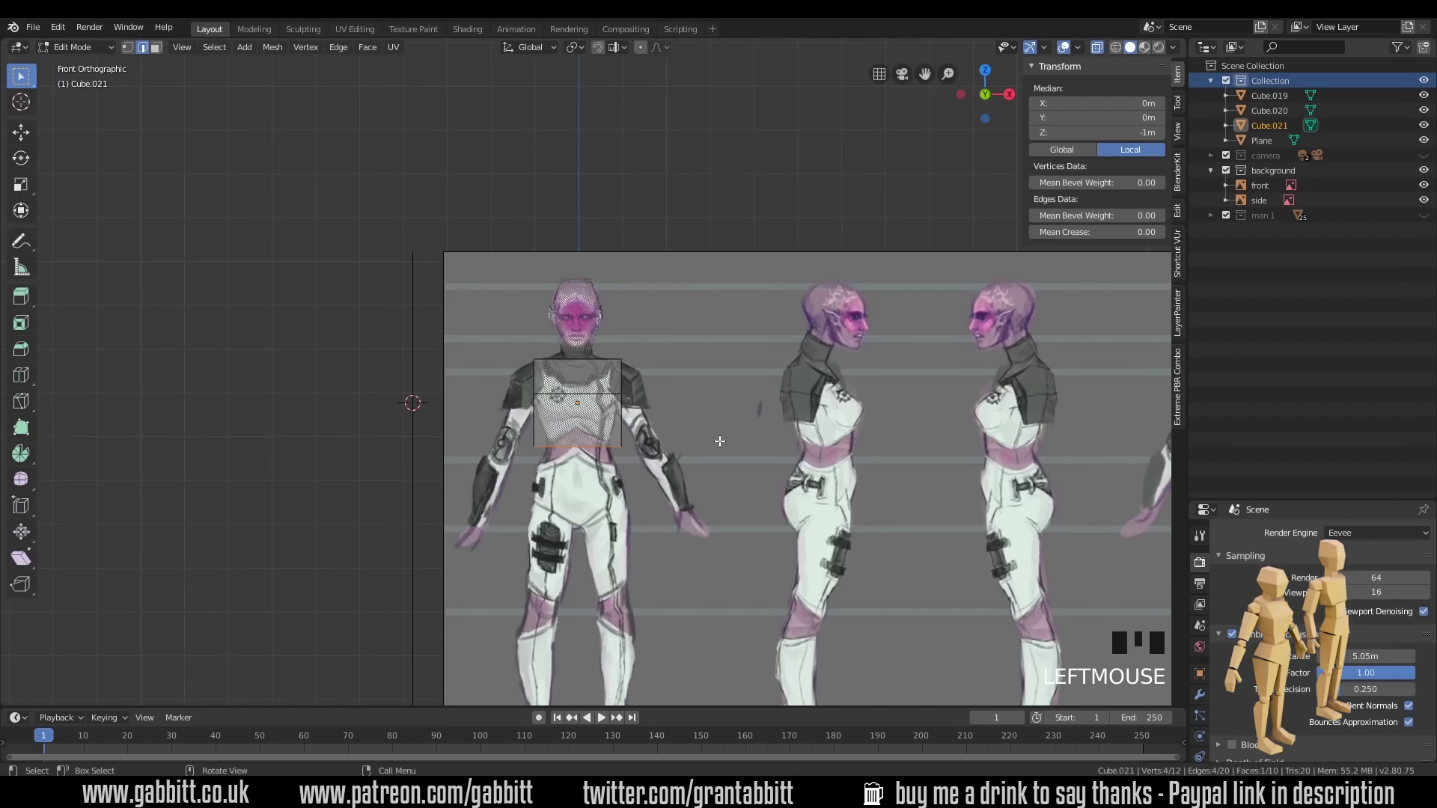
key(s)
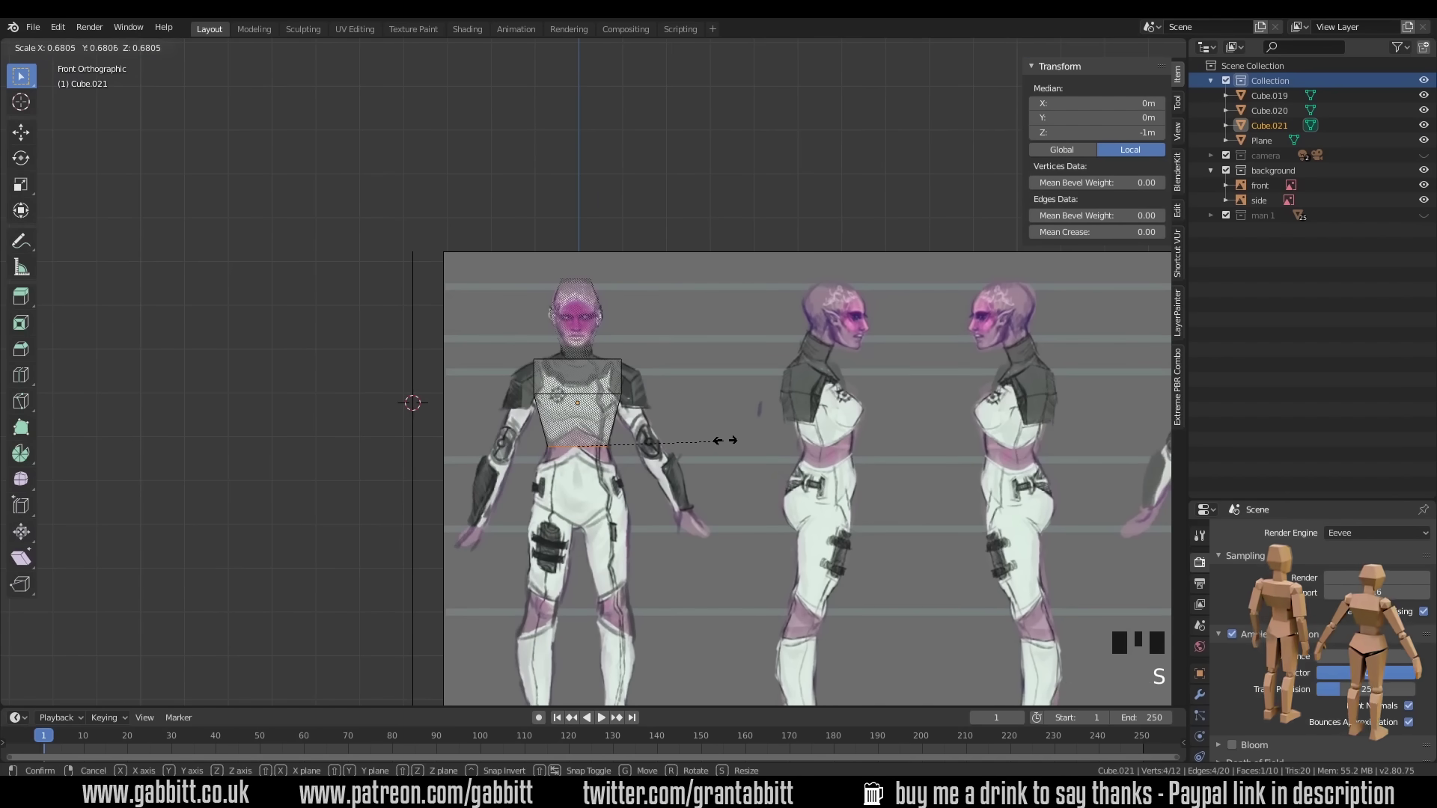
click(718, 439)
drag(511, 345, 657, 385)
key(s)
click(719, 383)
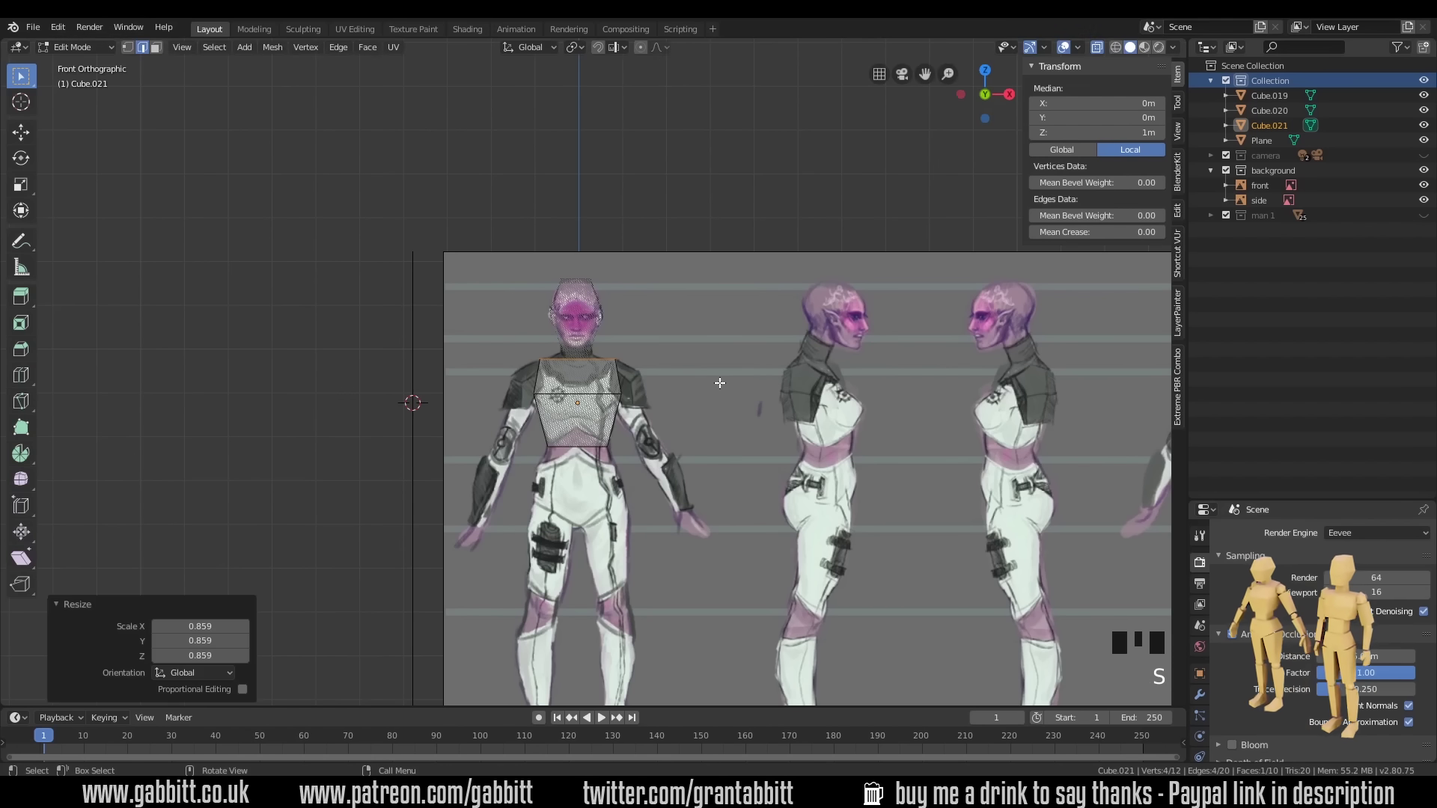
- In side view, raise and adjust the chest block's top vertices
key(KP_3)
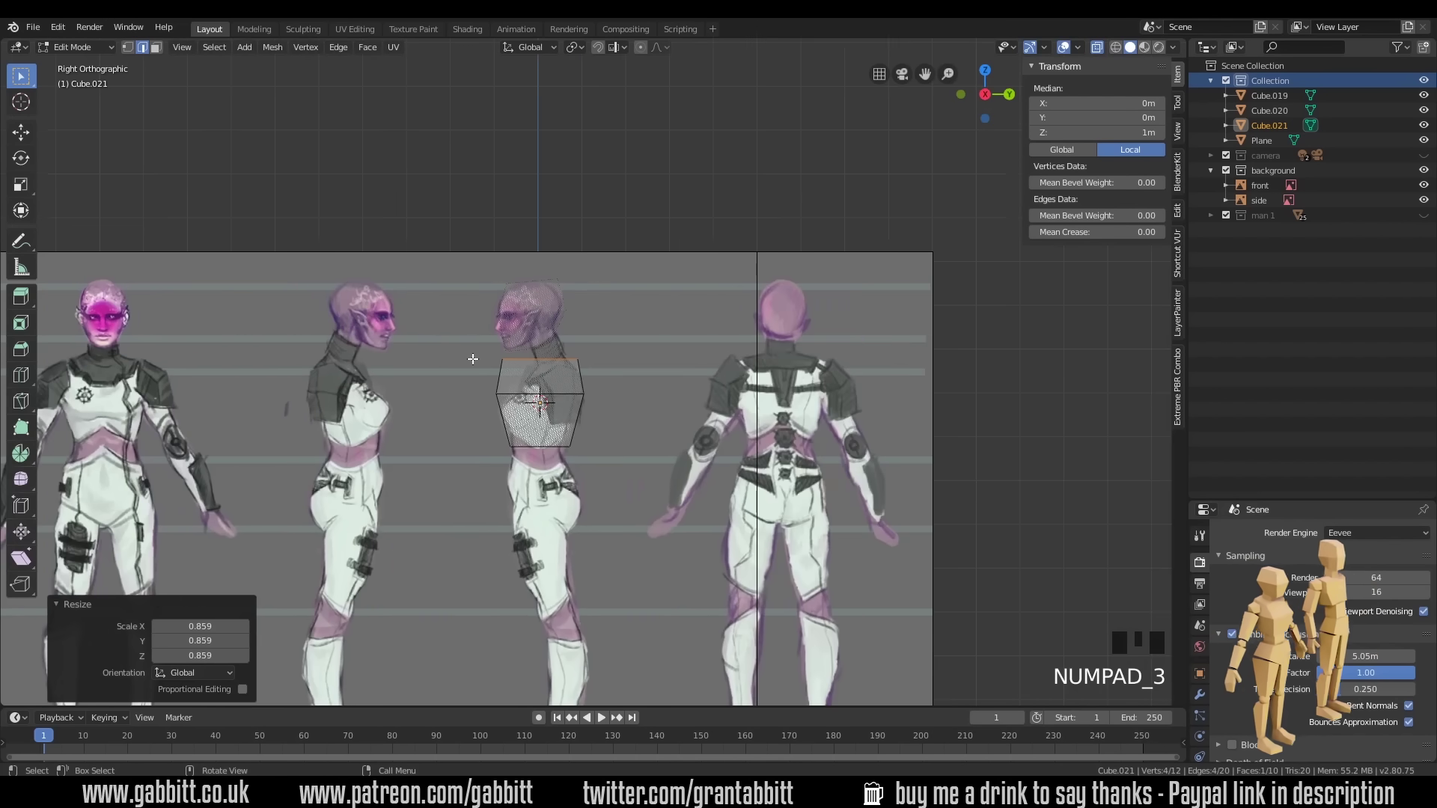
drag(479, 346, 524, 368)
key(g)
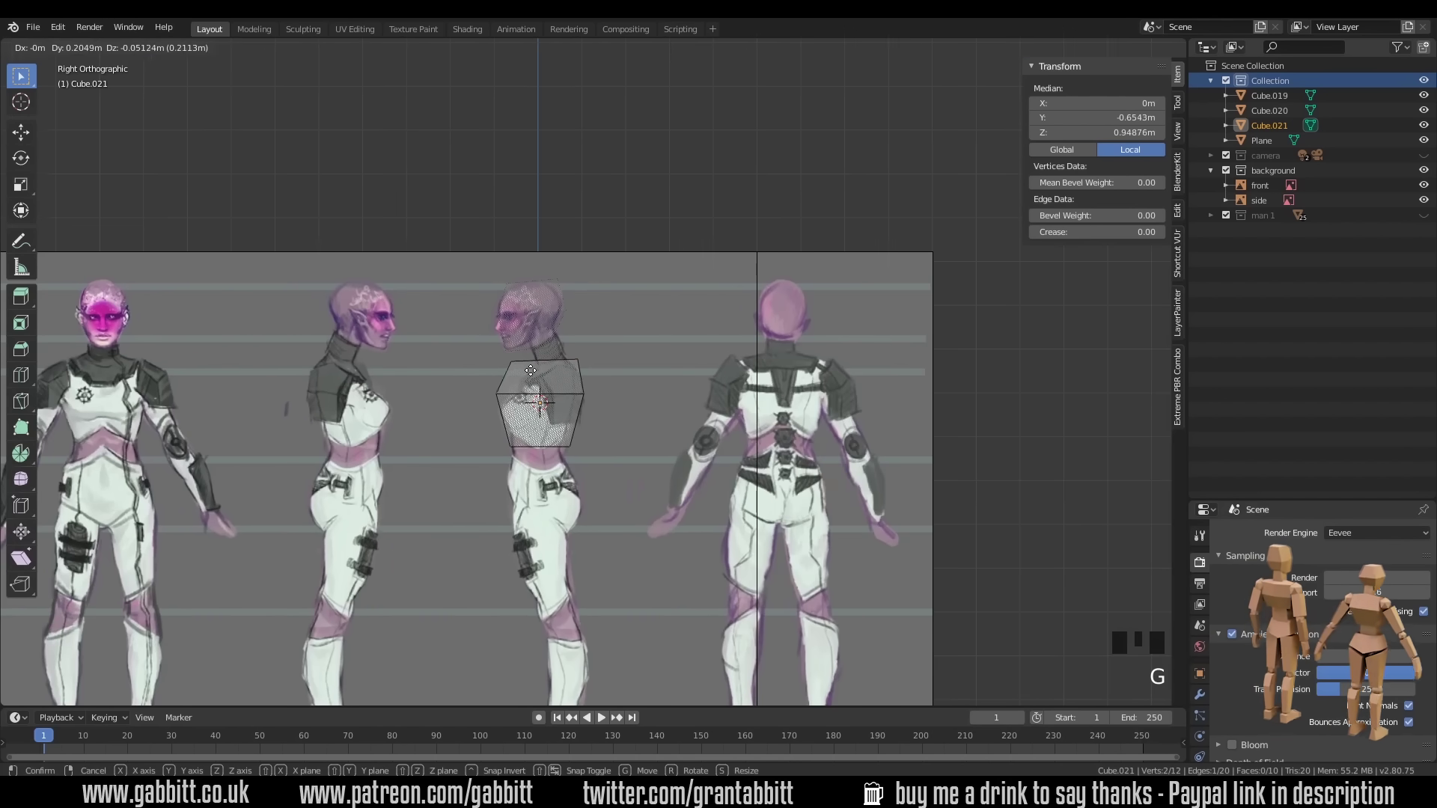
click(549, 374)
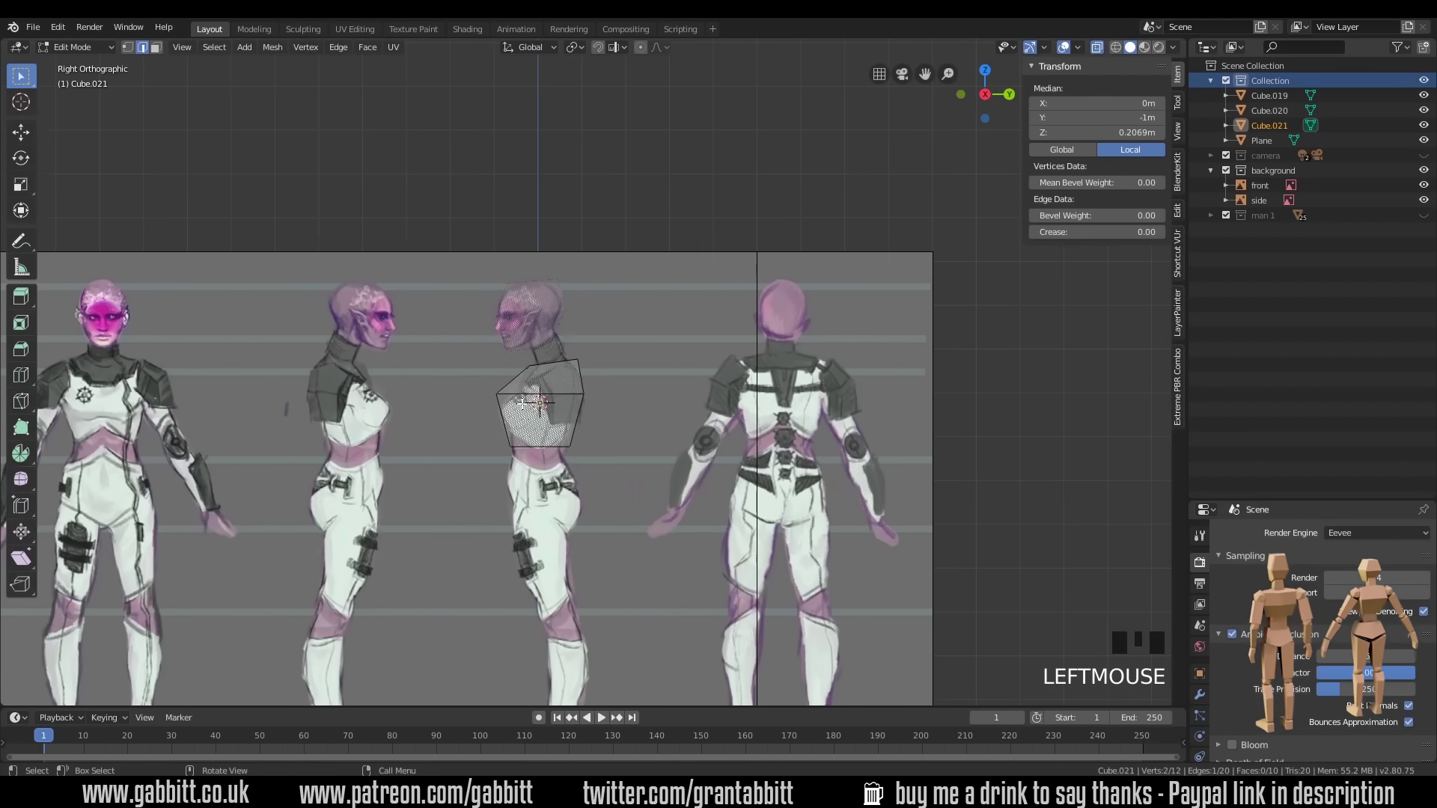
key(g)
click(581, 385)
middle_drag(580, 385, 642, 372)
- Hide the reference planes and new cubes, and show the finished man 1 mannequin
click(1423, 171)
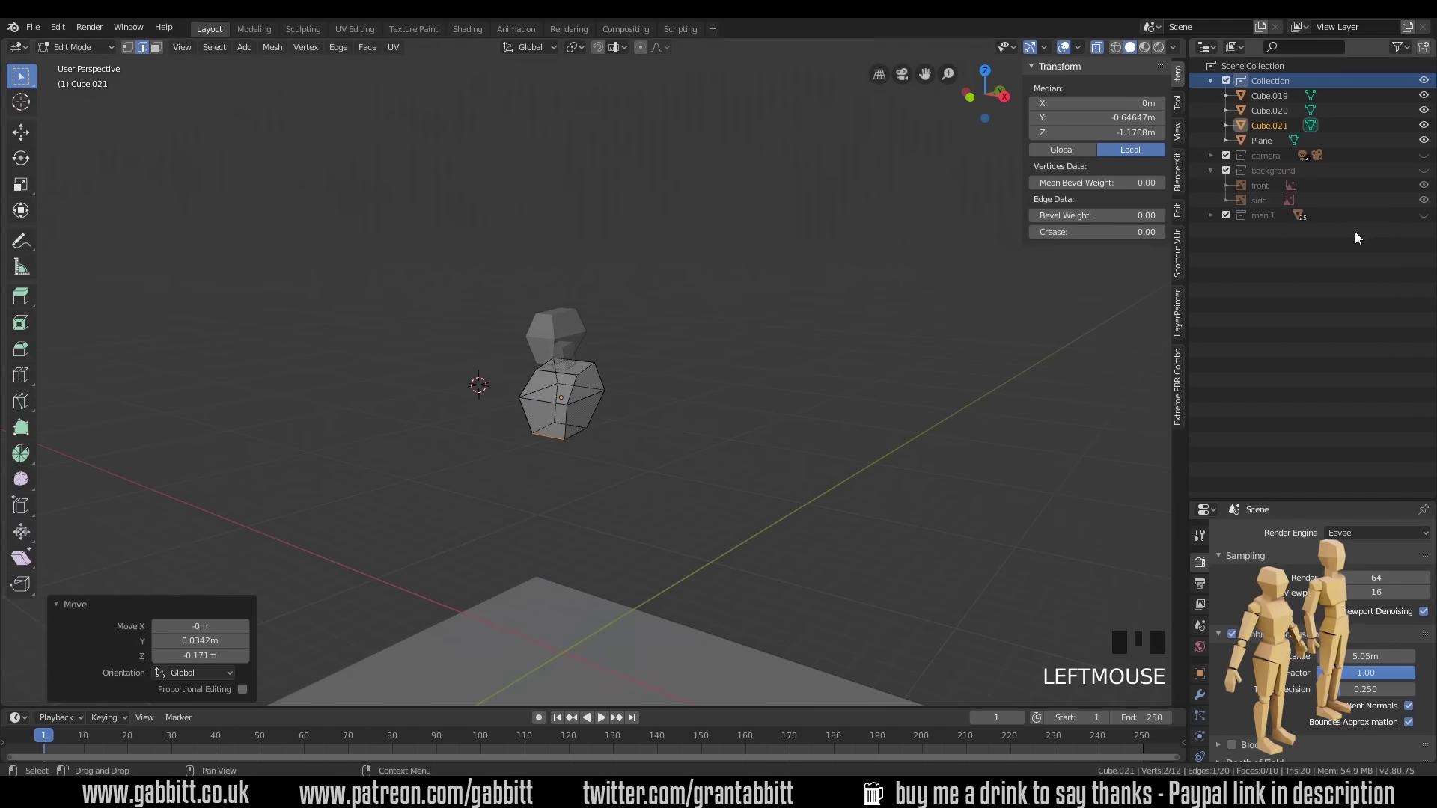
click(1423, 215)
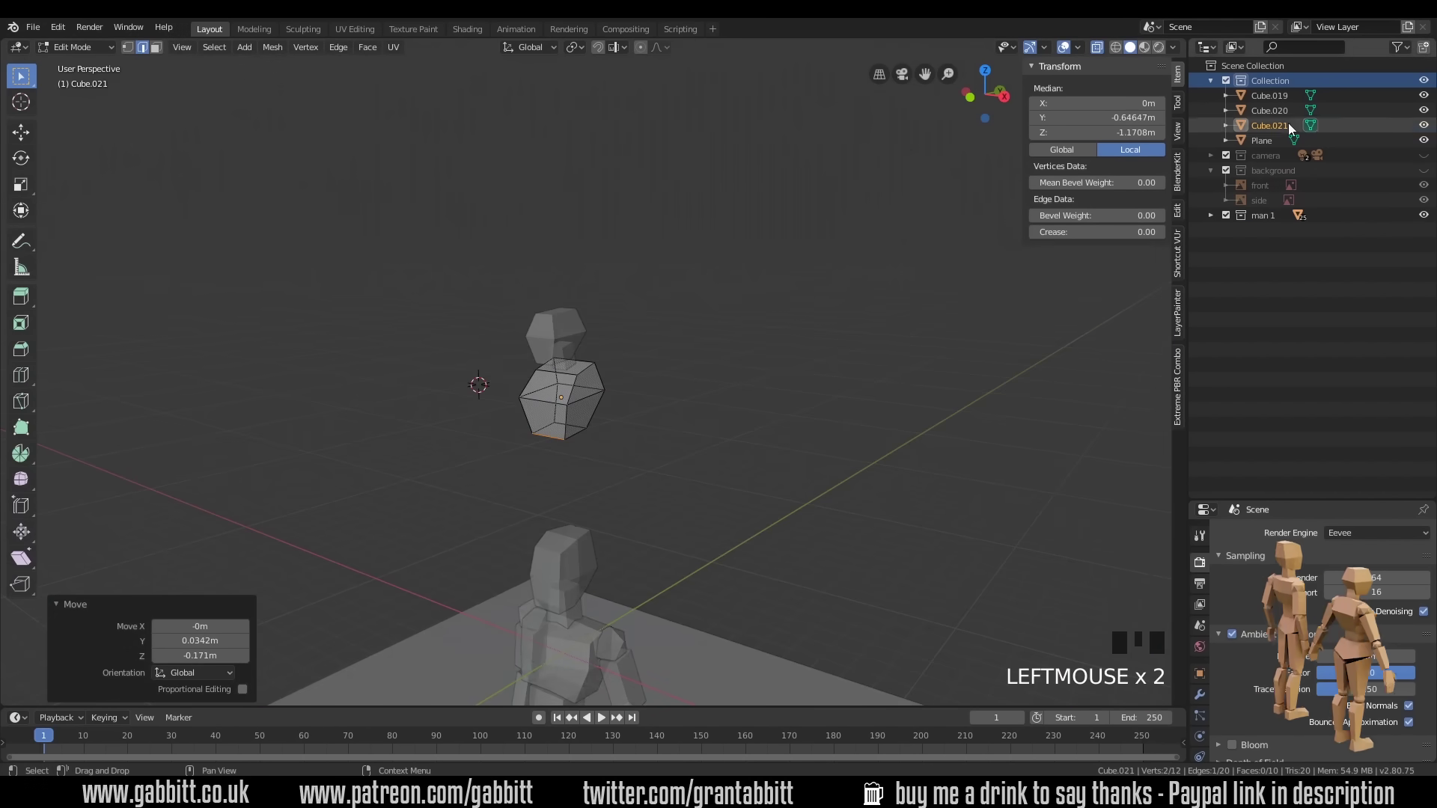
click(1423, 80)
mouse_move(651, 516)
shift+middle_down()
mouse_move(698, 495)
mouse_move(673, 347)
shift+middle_up()
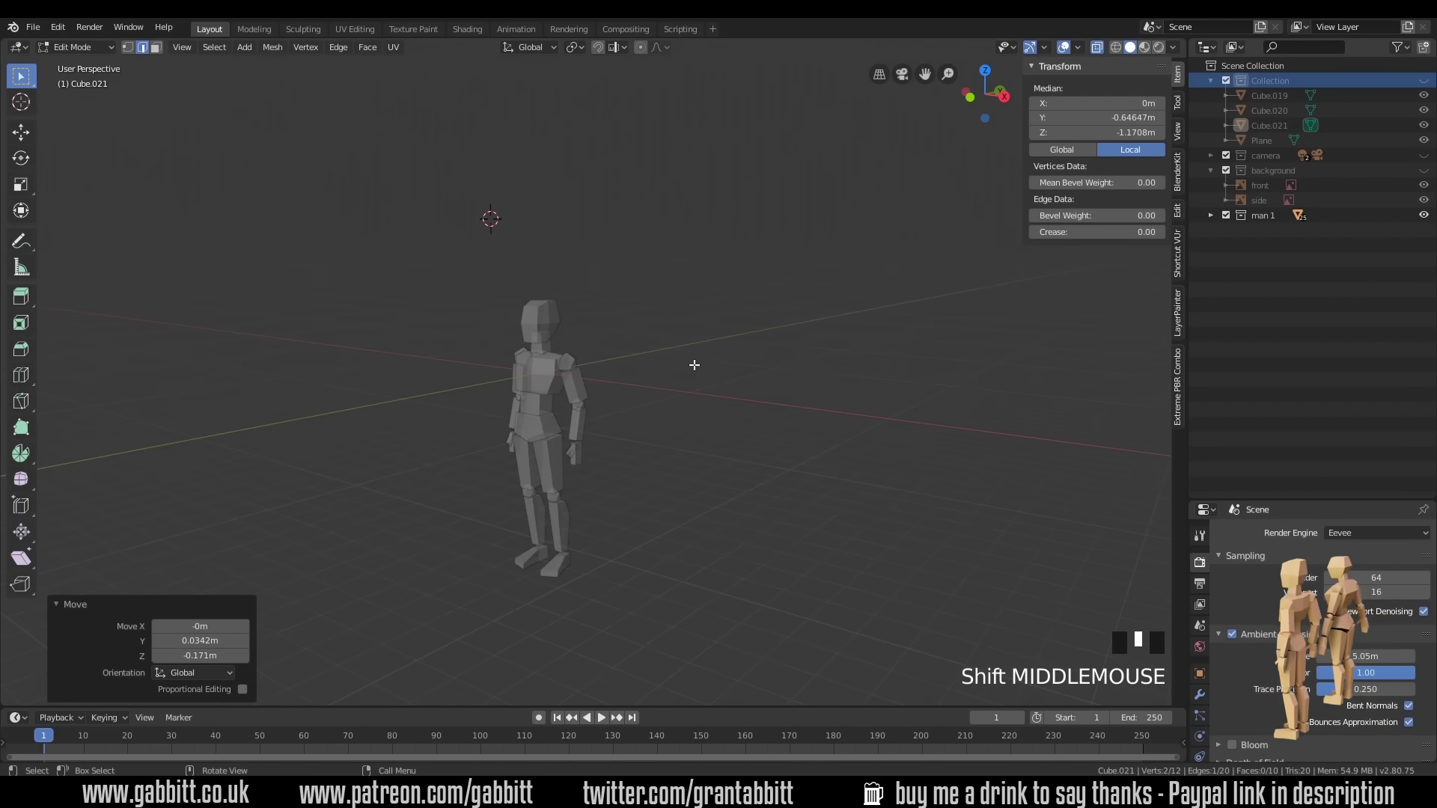
key(alt+z)
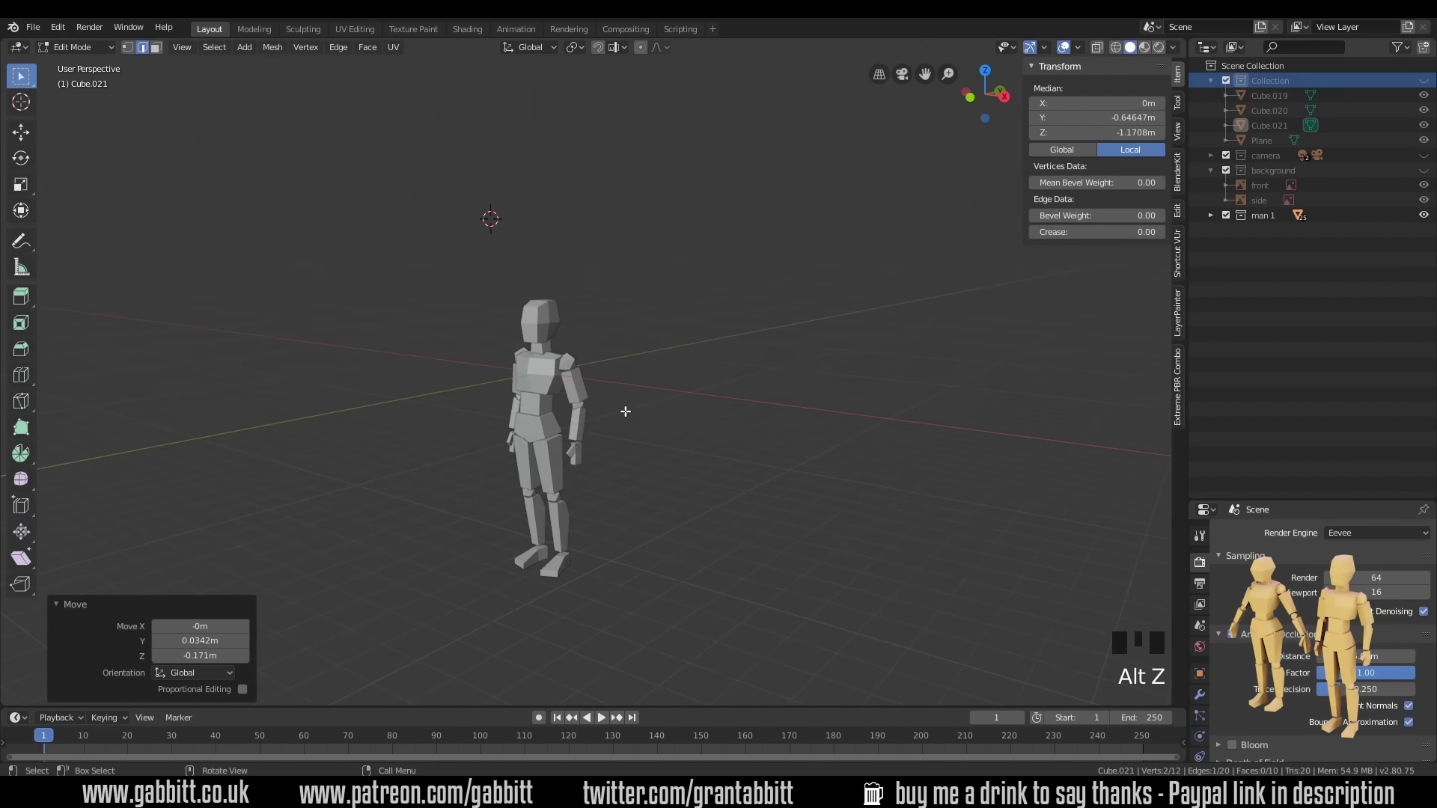
middle_drag(662, 387, 645, 356)
scroll(232, 160, up, 5)
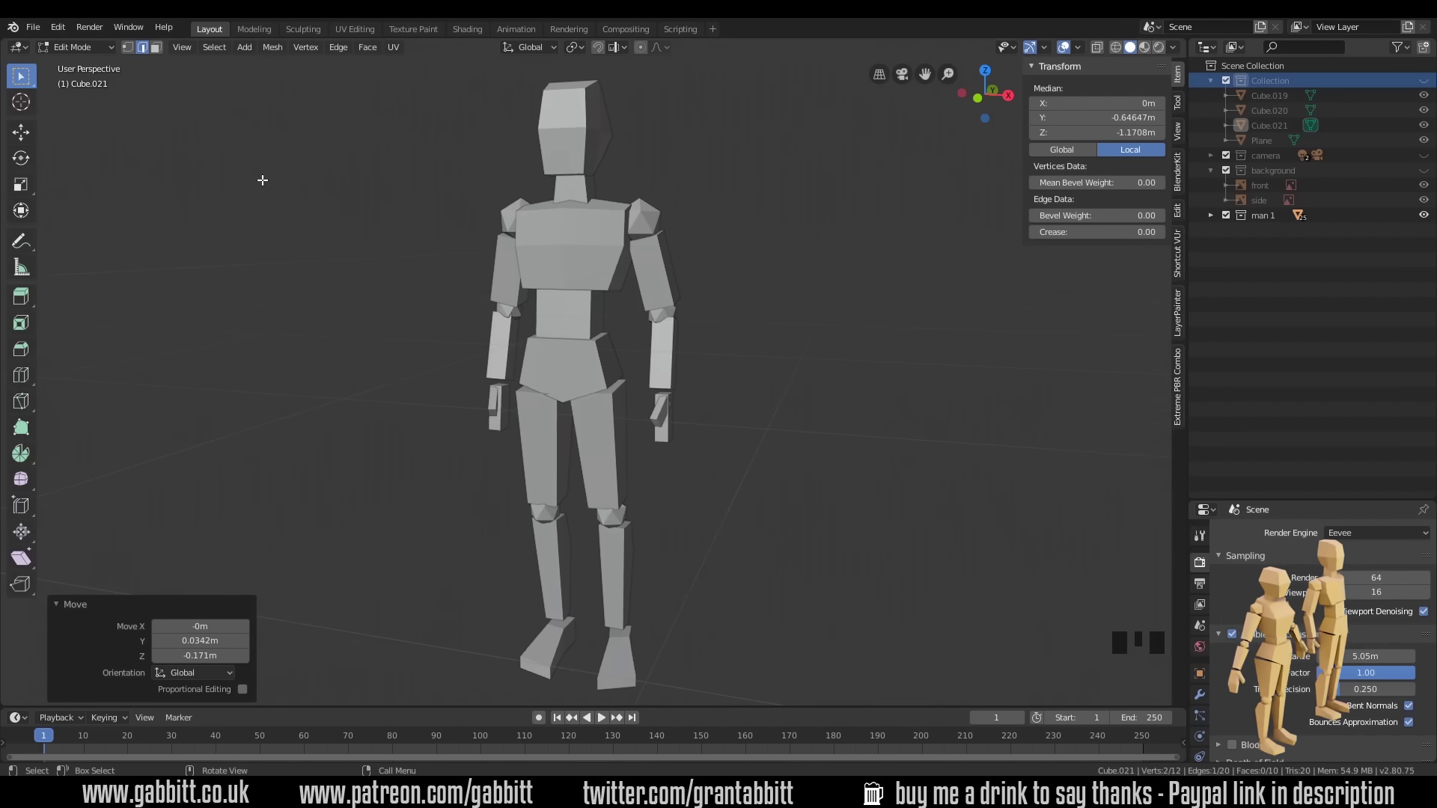
- In Object Mode, select the chest, abdomen and hip pieces, then split off a new editor area
click(97, 47)
click(97, 64)
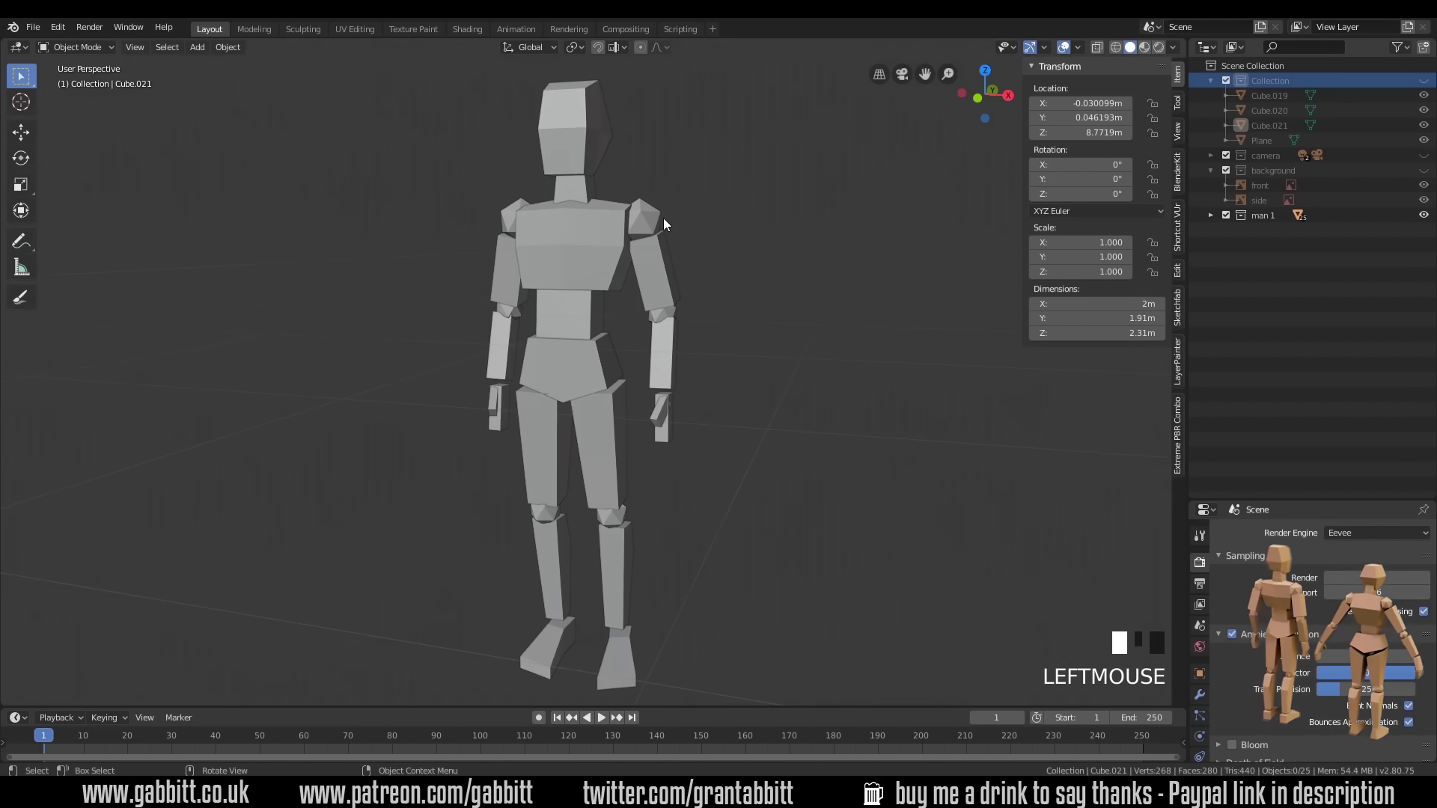
click(600, 242)
click(590, 330)
click(594, 362)
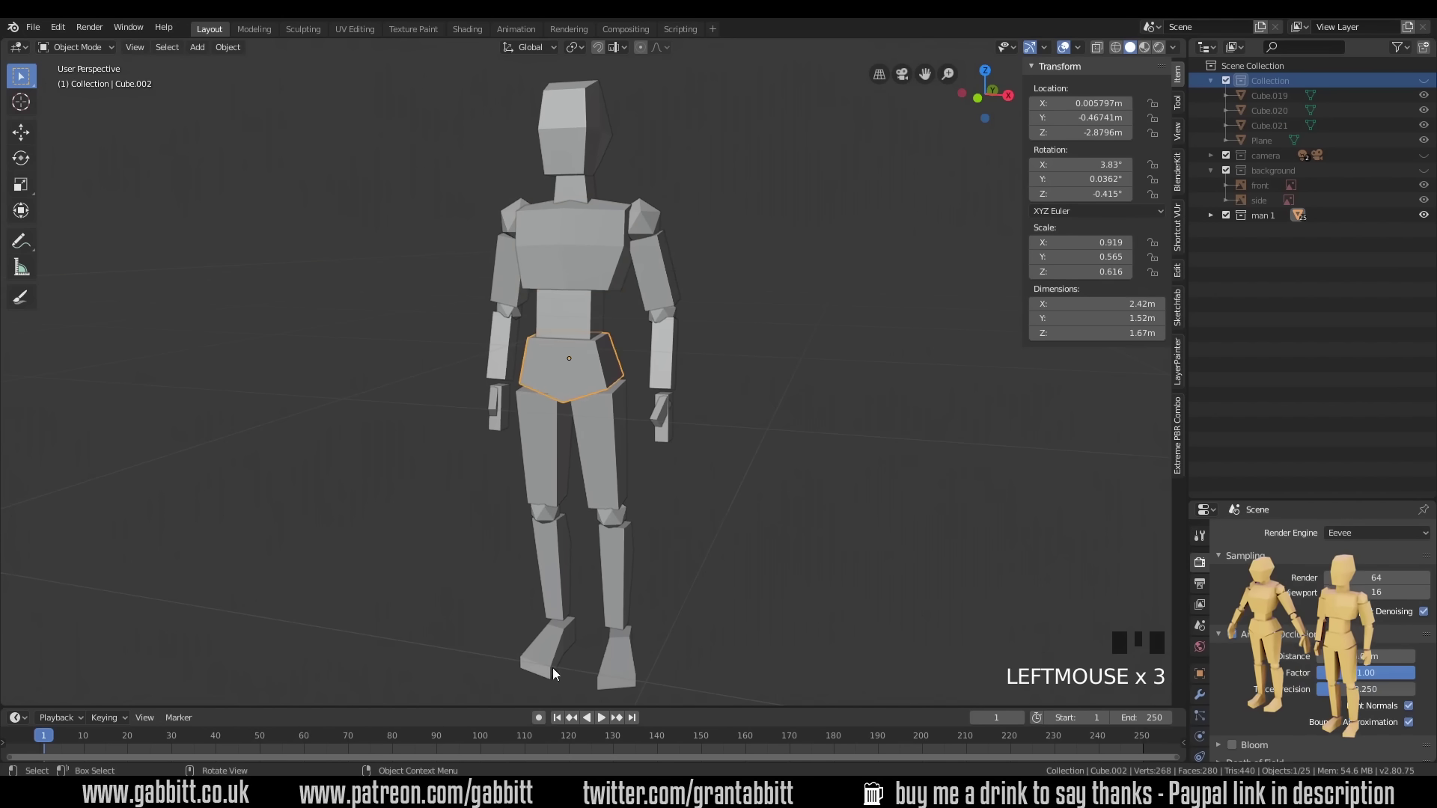
click(778, 281)
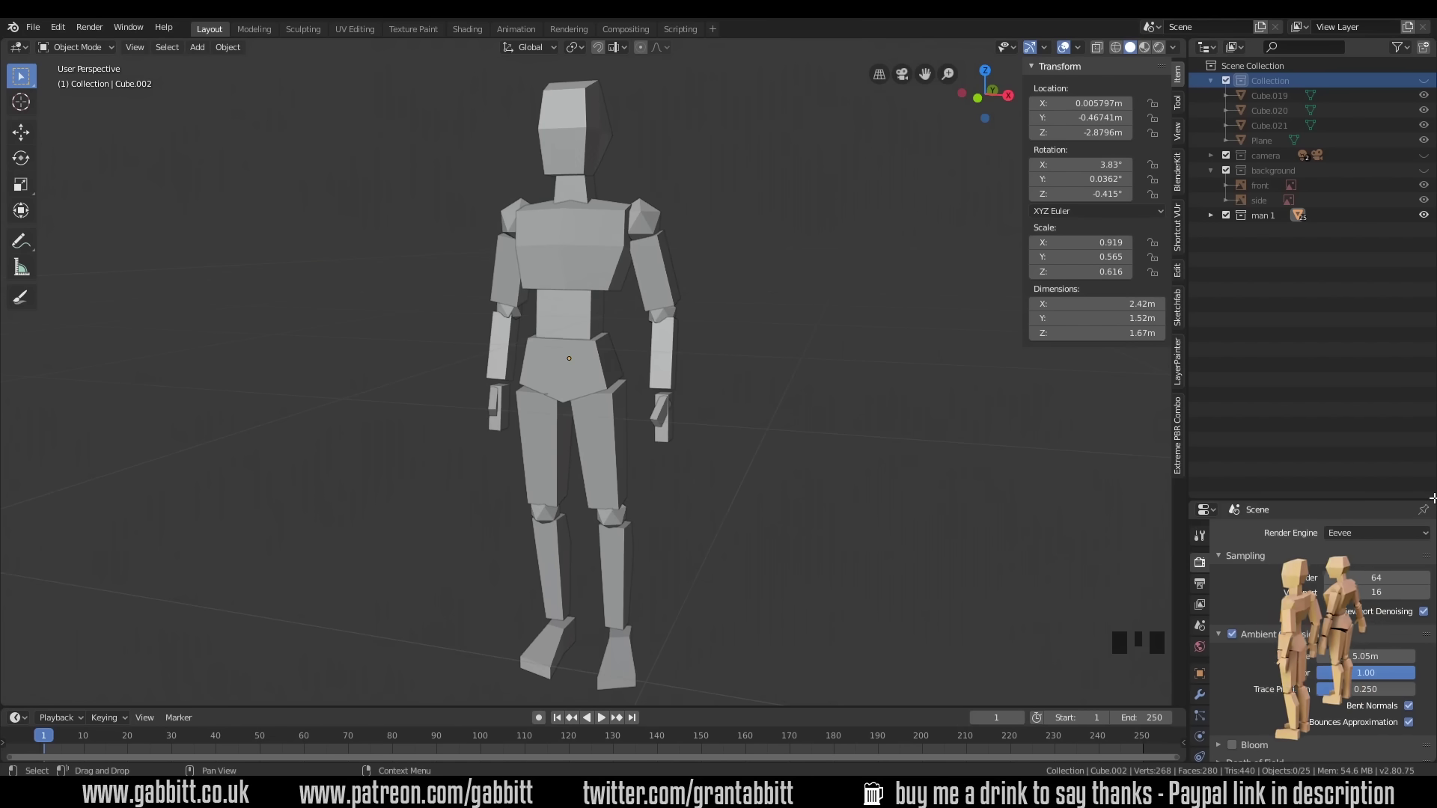
drag(1431, 496, 1392, 241)
- Make the new area an Image Editor showing the character turnaround image, pinned in place
click(1208, 250)
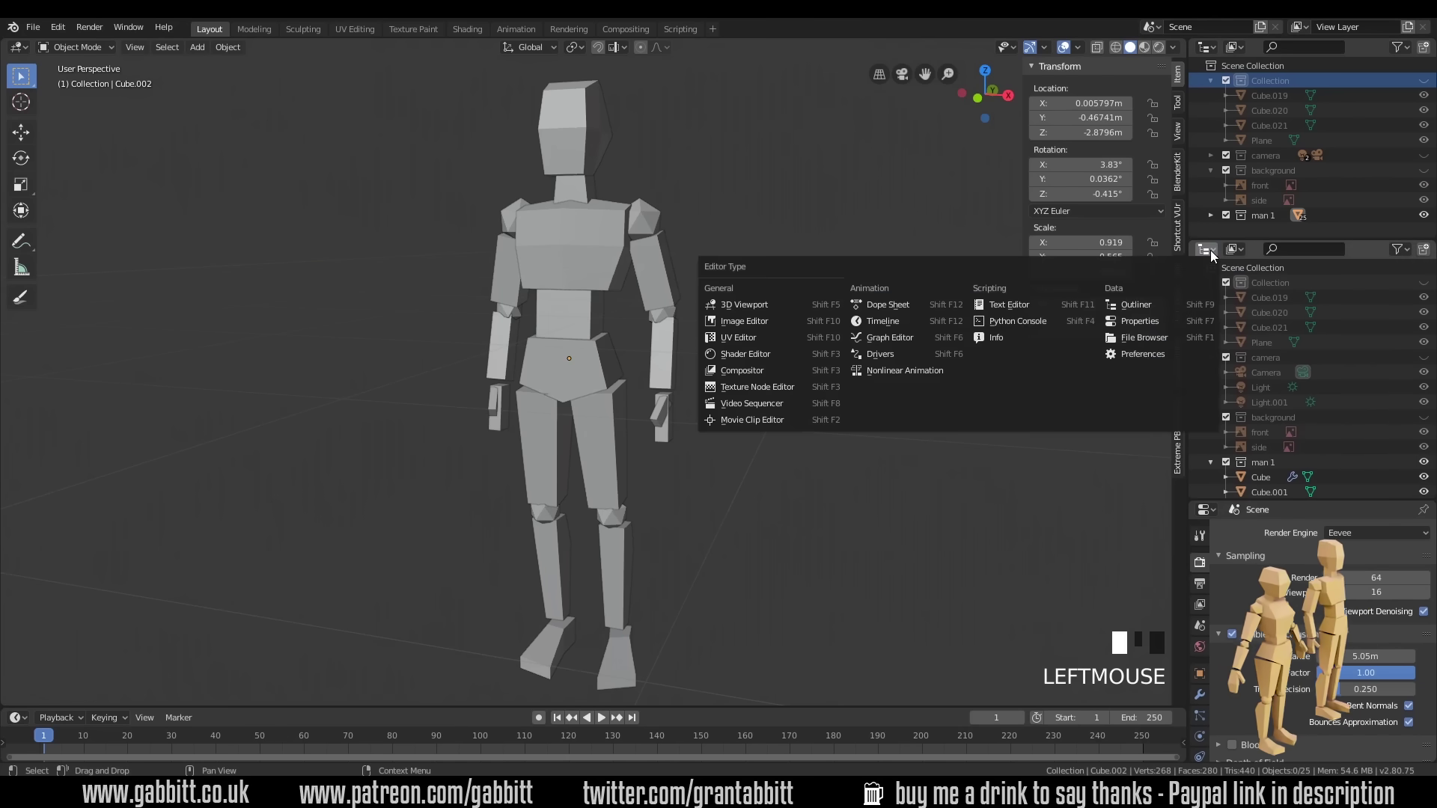
click(746, 320)
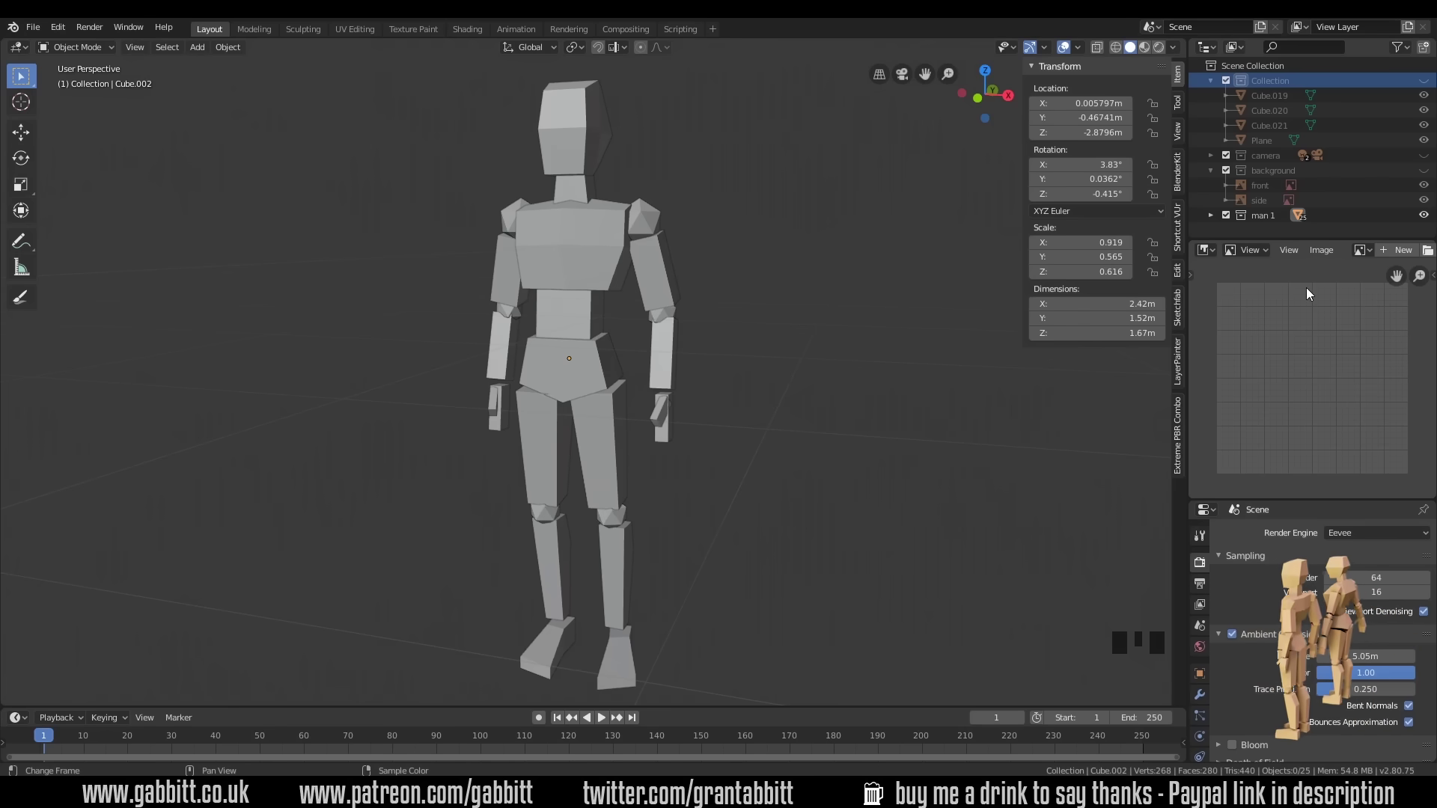
click(1363, 250)
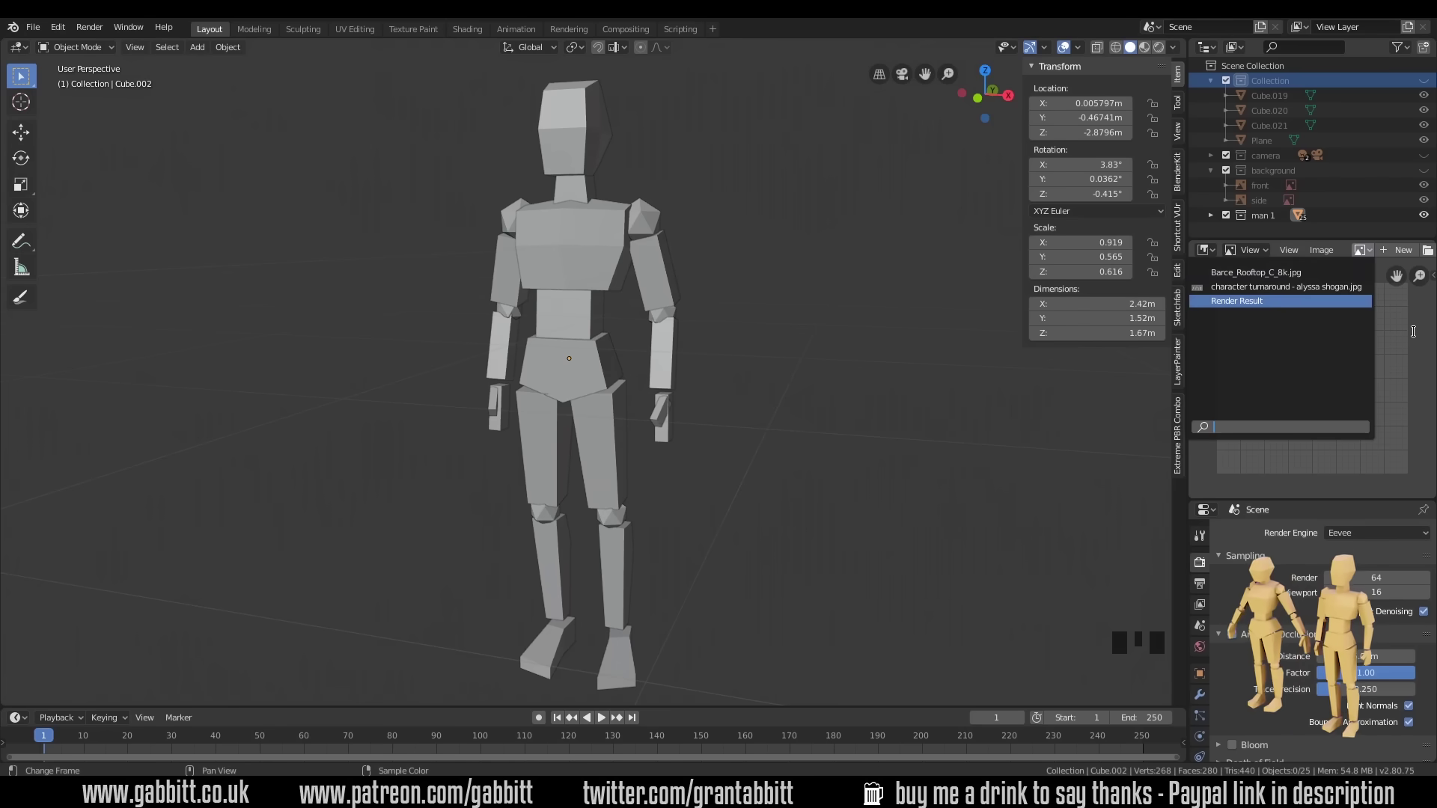
click(1300, 285)
scroll(1281, 352, down, 2)
middle_drag(1281, 352, 1352, 345)
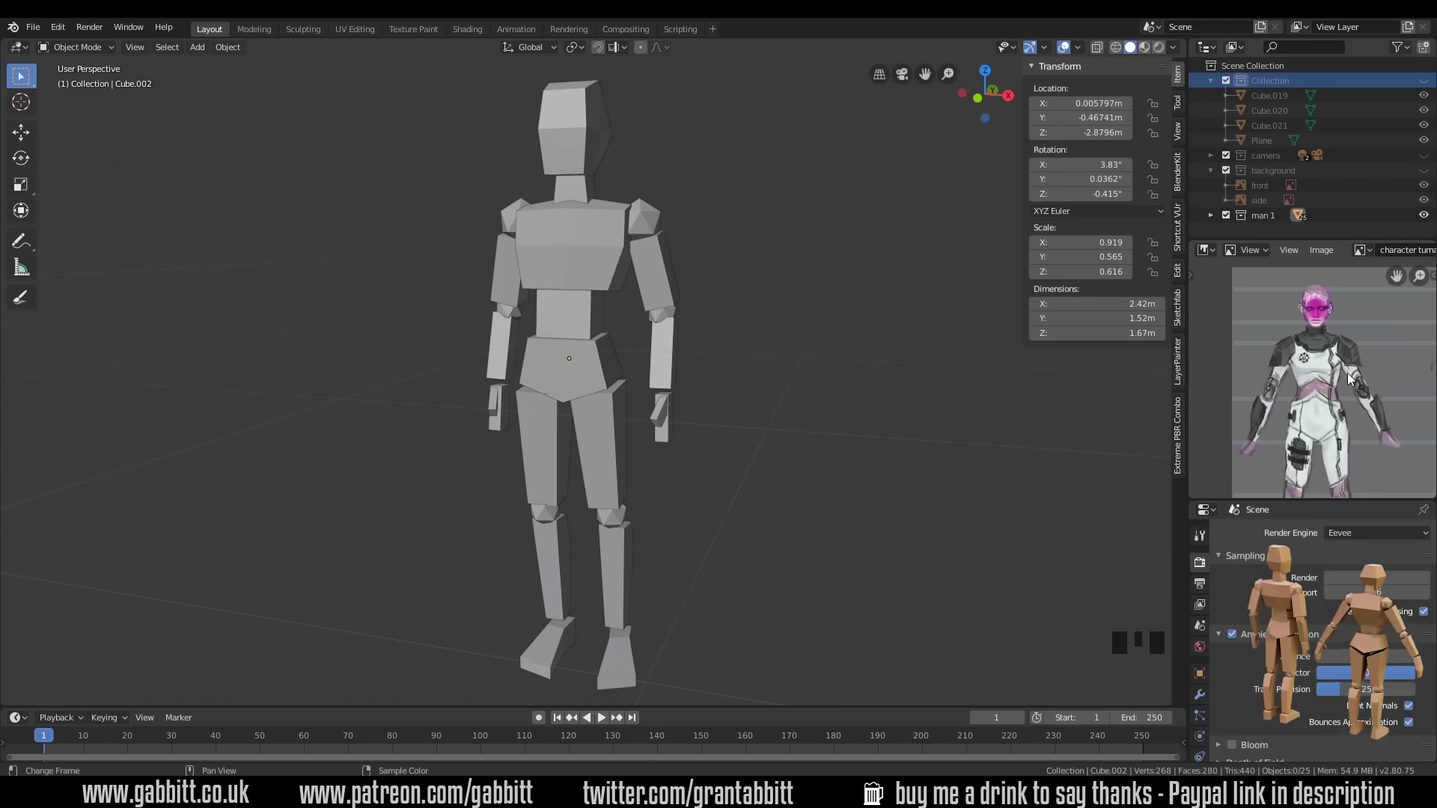
middle_drag(1407, 254, 1270, 257)
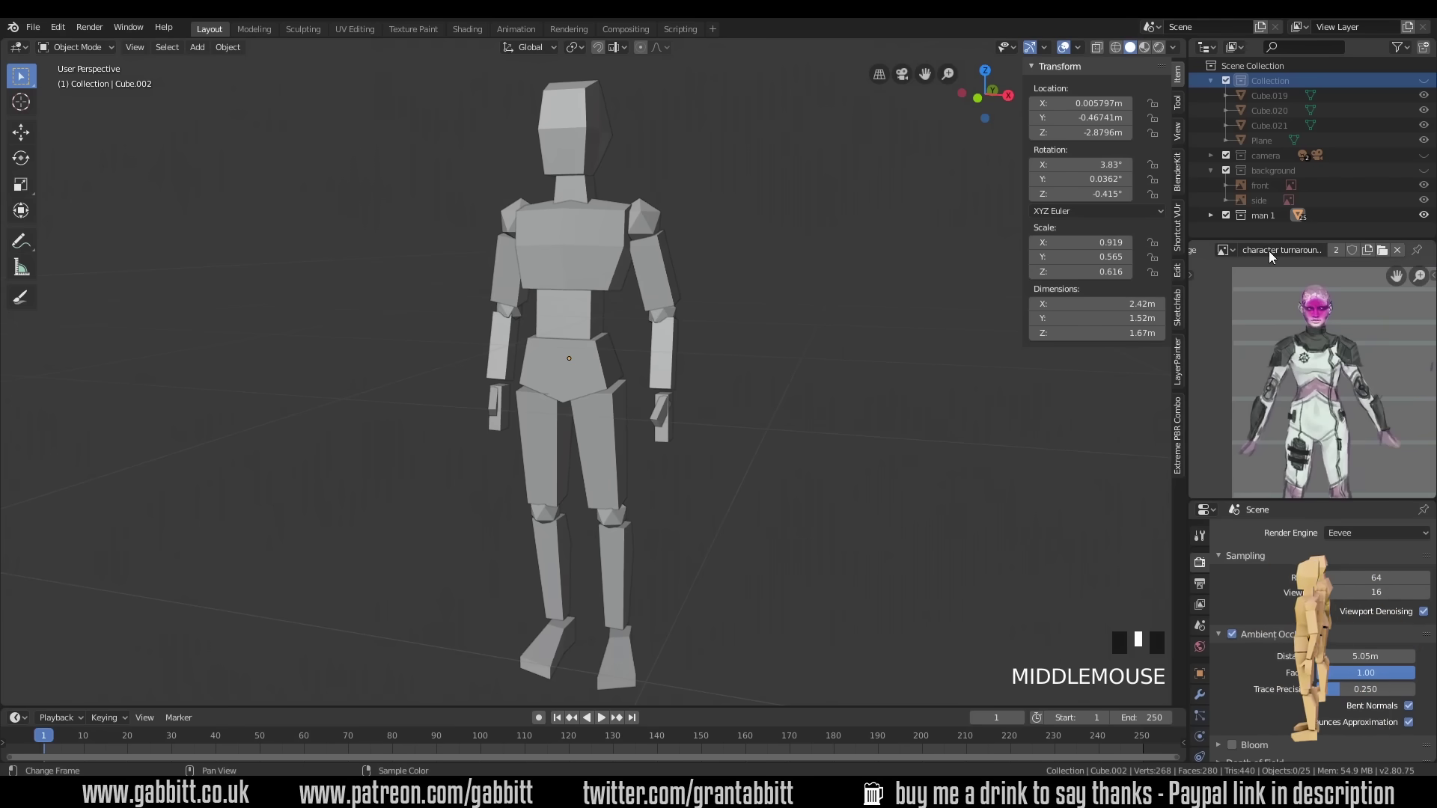
click(1418, 255)
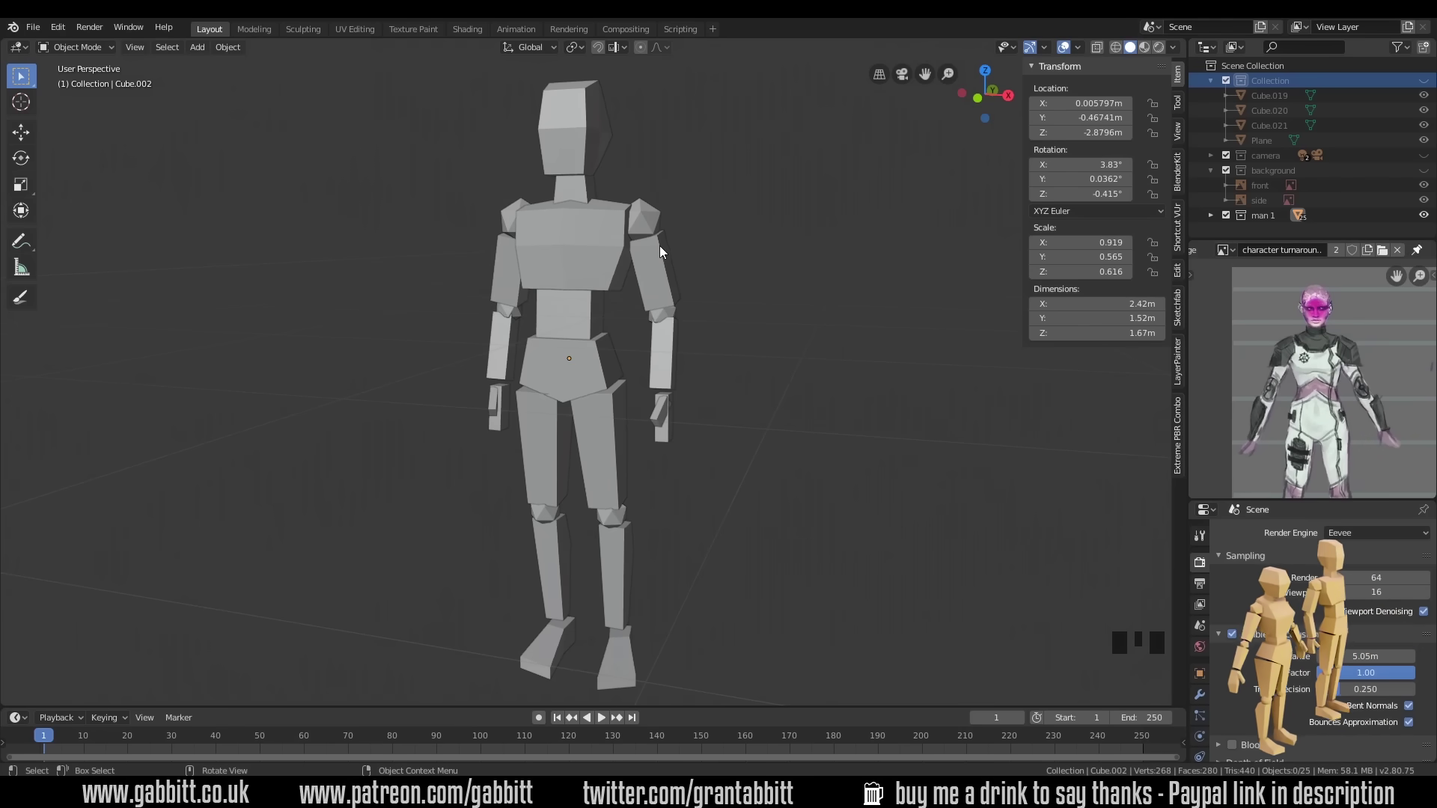
- Select the left and right shoulder and elbow joints of the mannequin
click(651, 223)
click(662, 315)
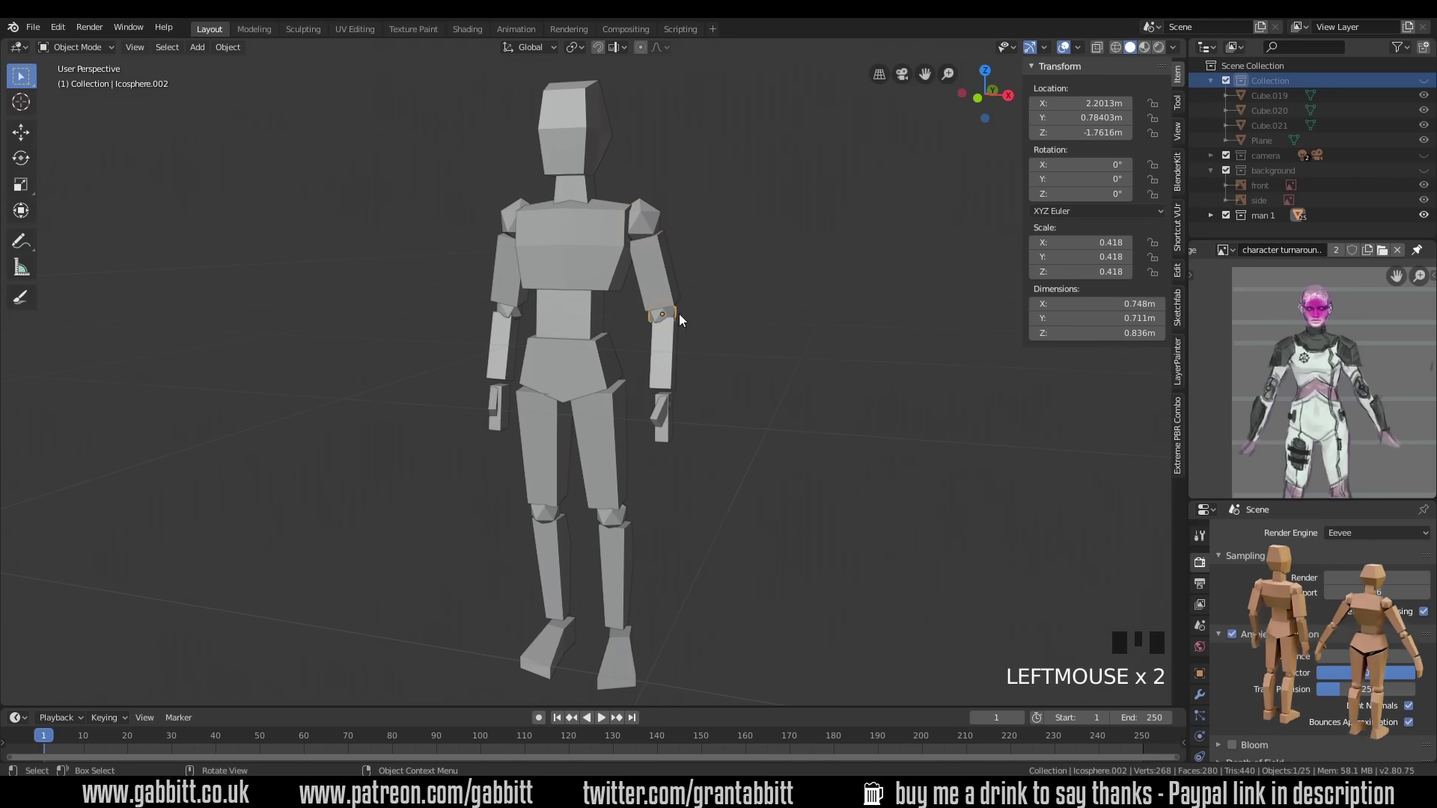
click(515, 220)
click(509, 310)
key(shift+a)
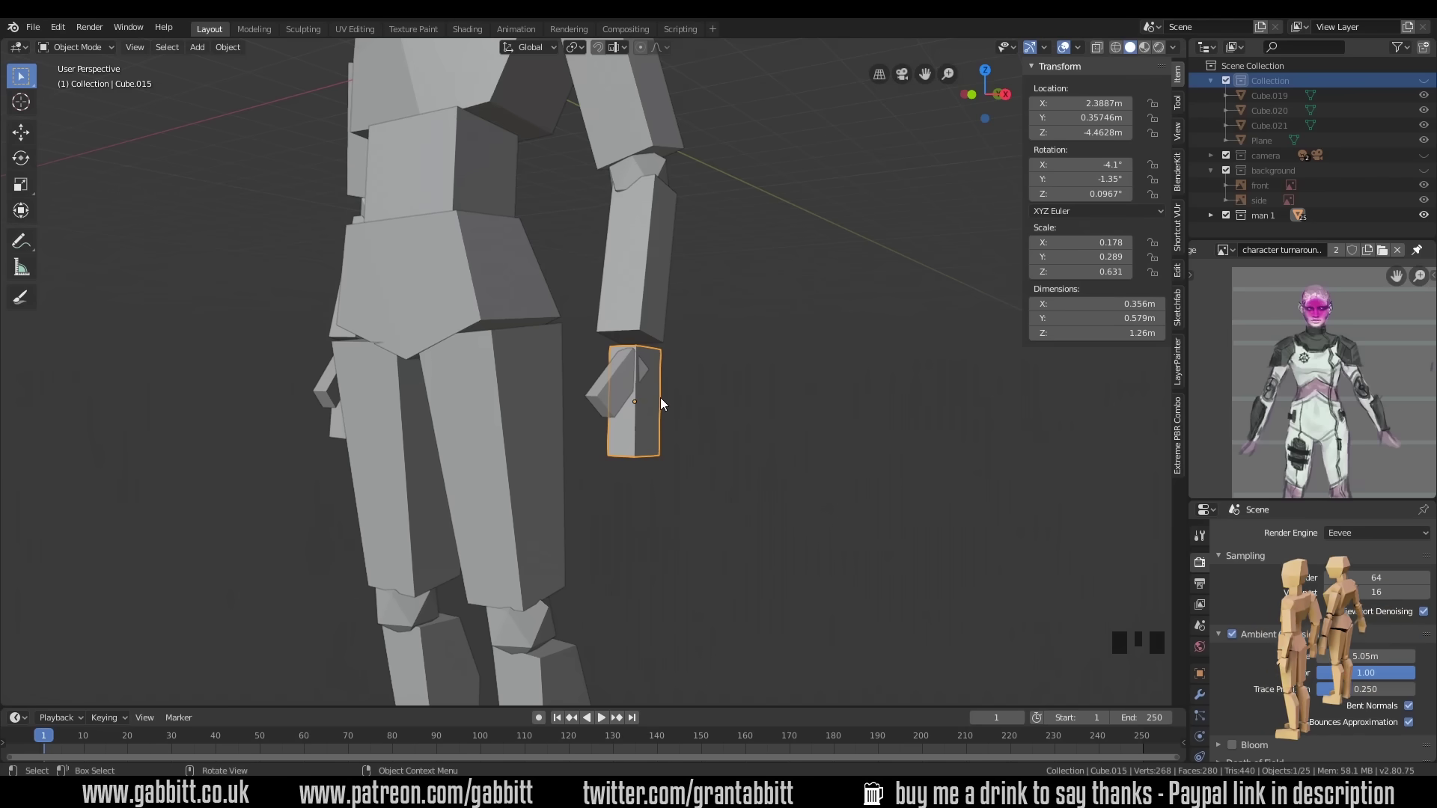
- In Edit Mode, add an edge loop across hand block Cube.015 and shift a vertex
key(Tab)
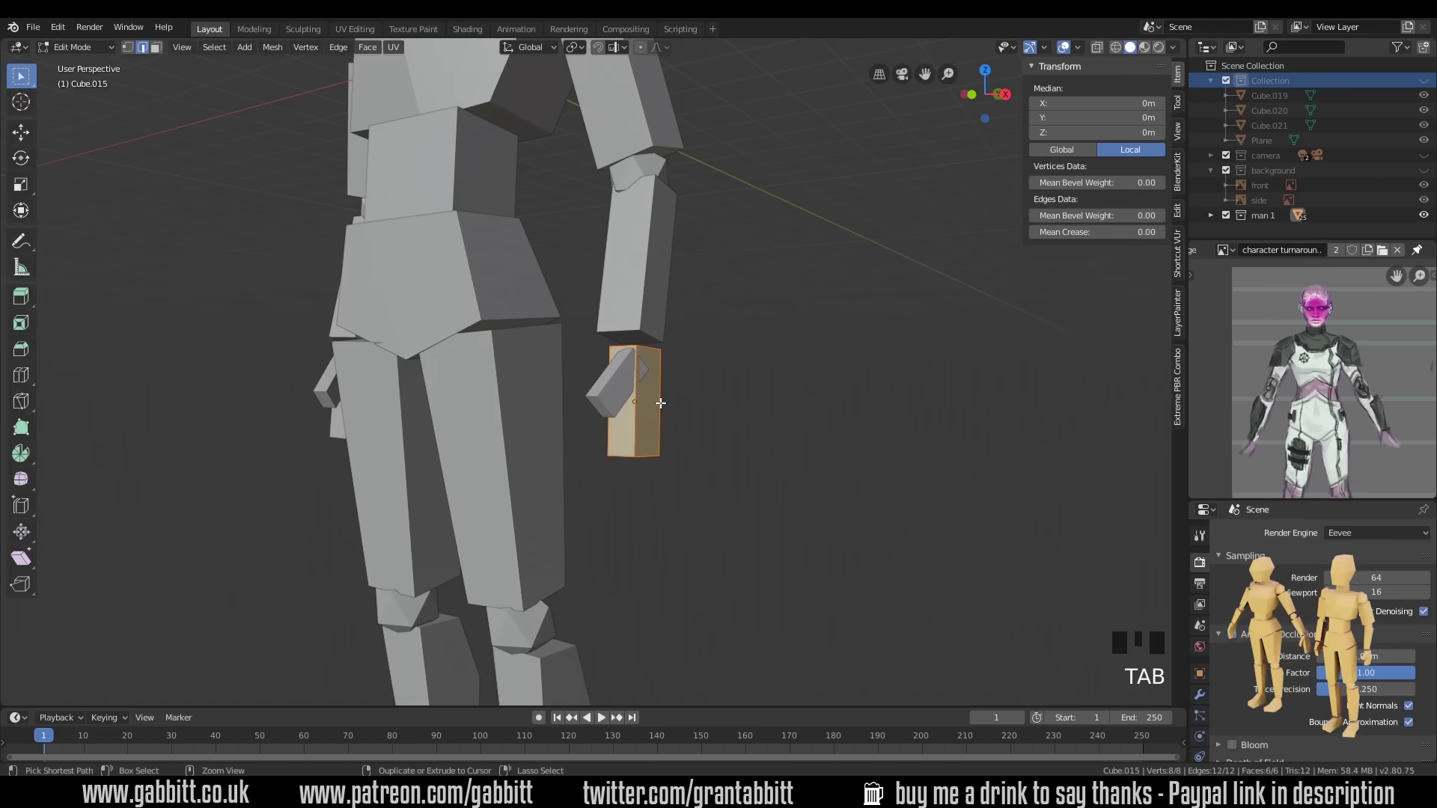
key(ctrl+r)
click(661, 403)
middle_drag(661, 402, 748, 420)
key(g)
click(728, 437)
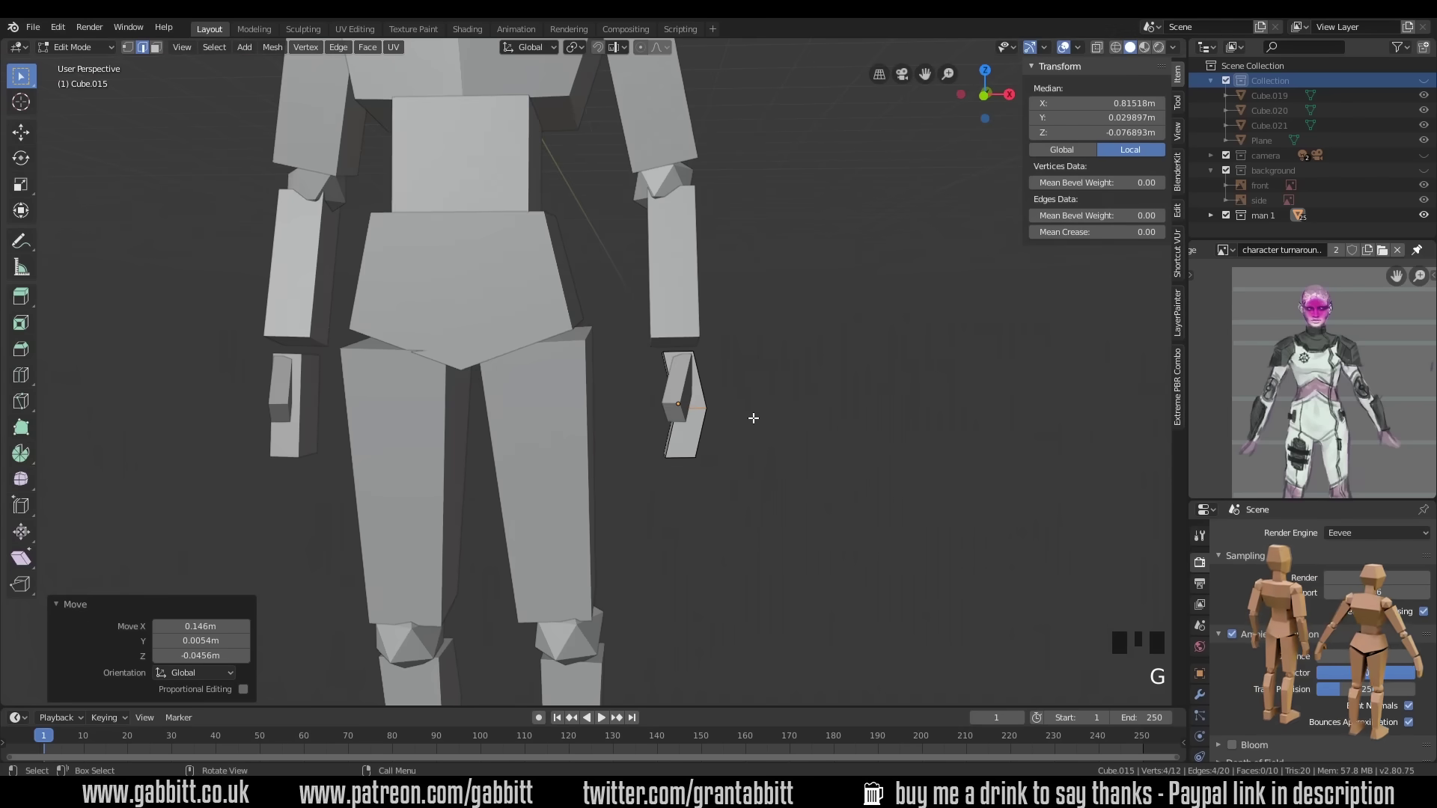
- Narrow the hand block's bottom edge to 0.805
click(684, 458)
key(s)
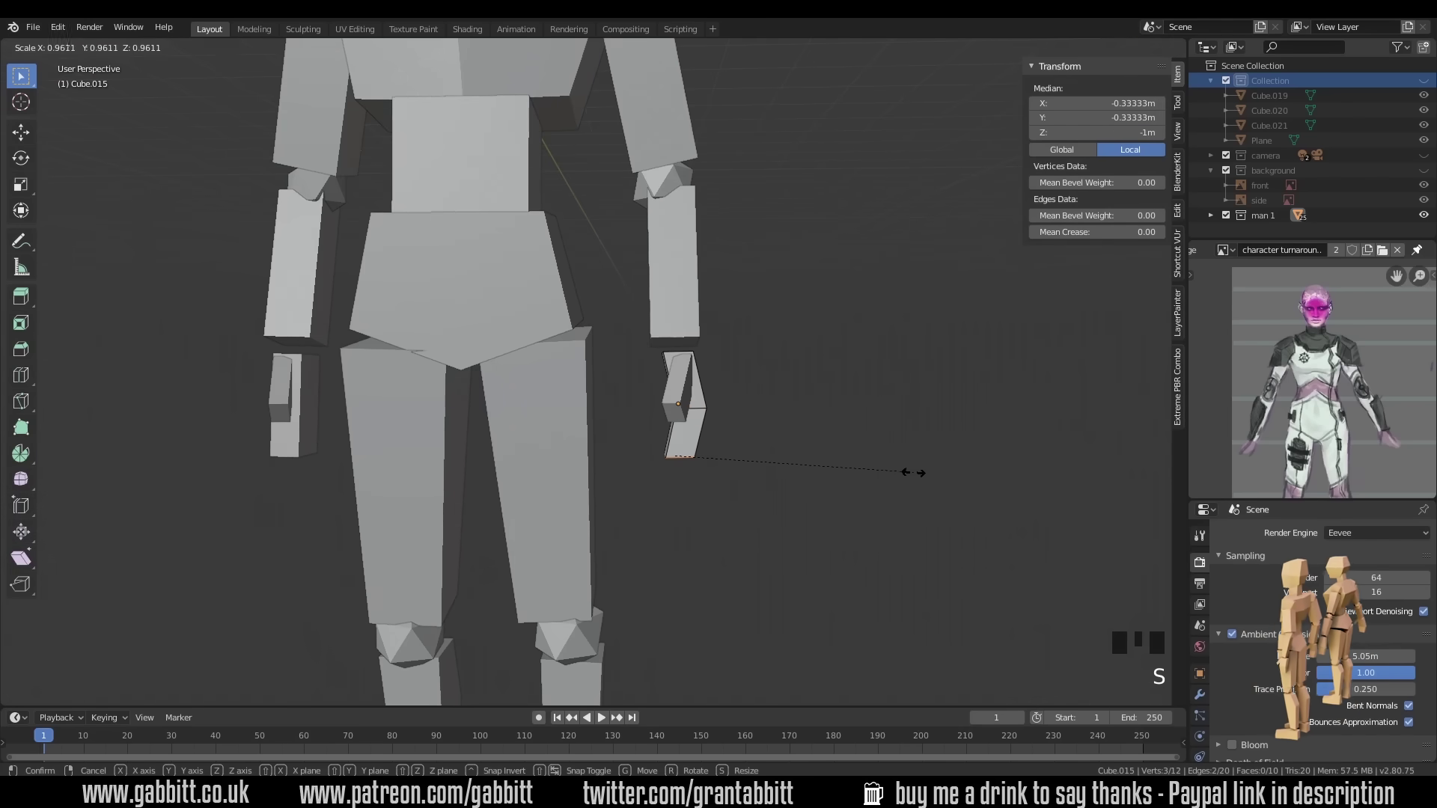
click(874, 471)
middle_drag(874, 472, 732, 471)
scroll(731, 471, down, 2)
scroll(689, 431, up, 4)
middle_drag(689, 433, 641, 432)
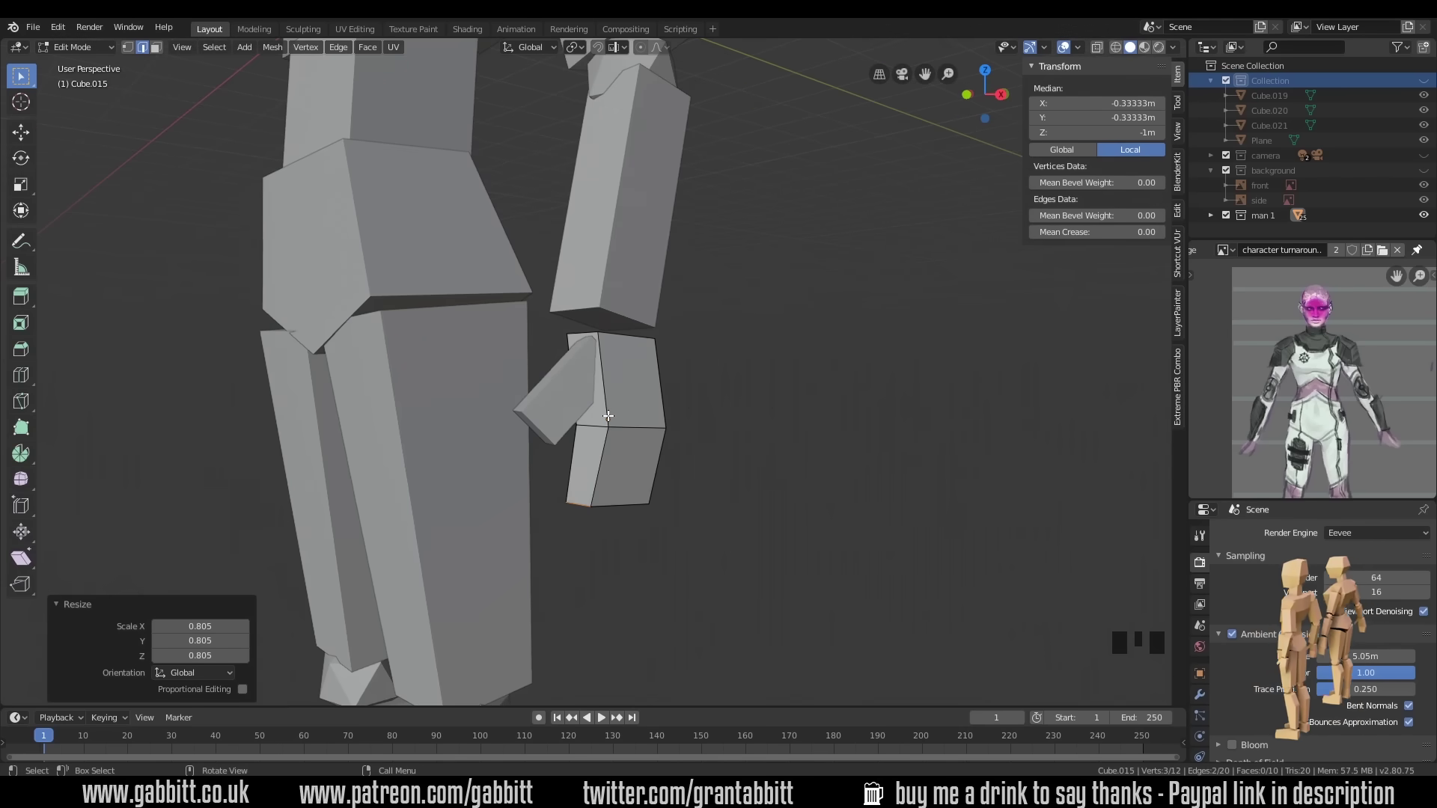
- Add a centred edge loop across the thumb block, Cube.016
key(Tab)
click(564, 410)
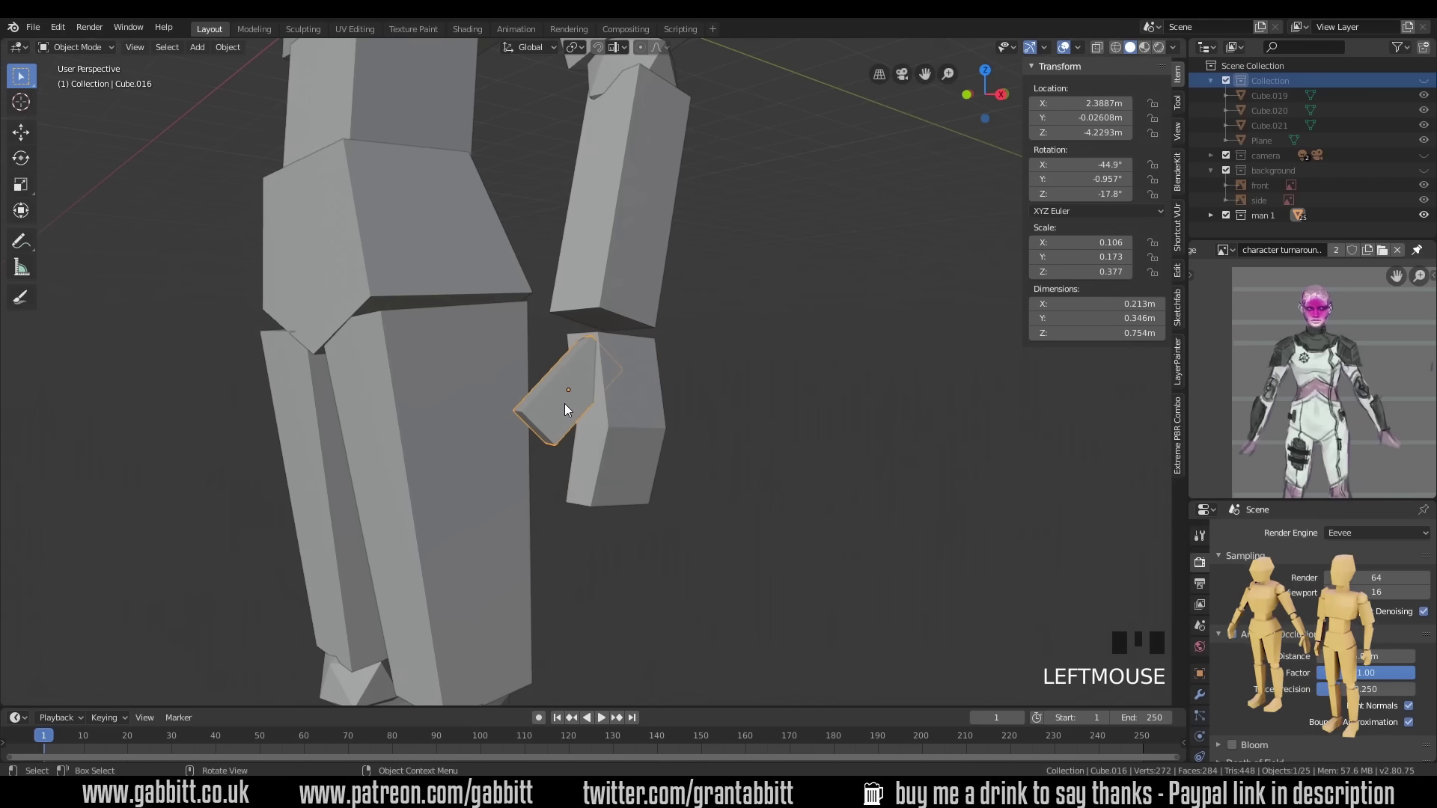
key(Tab)
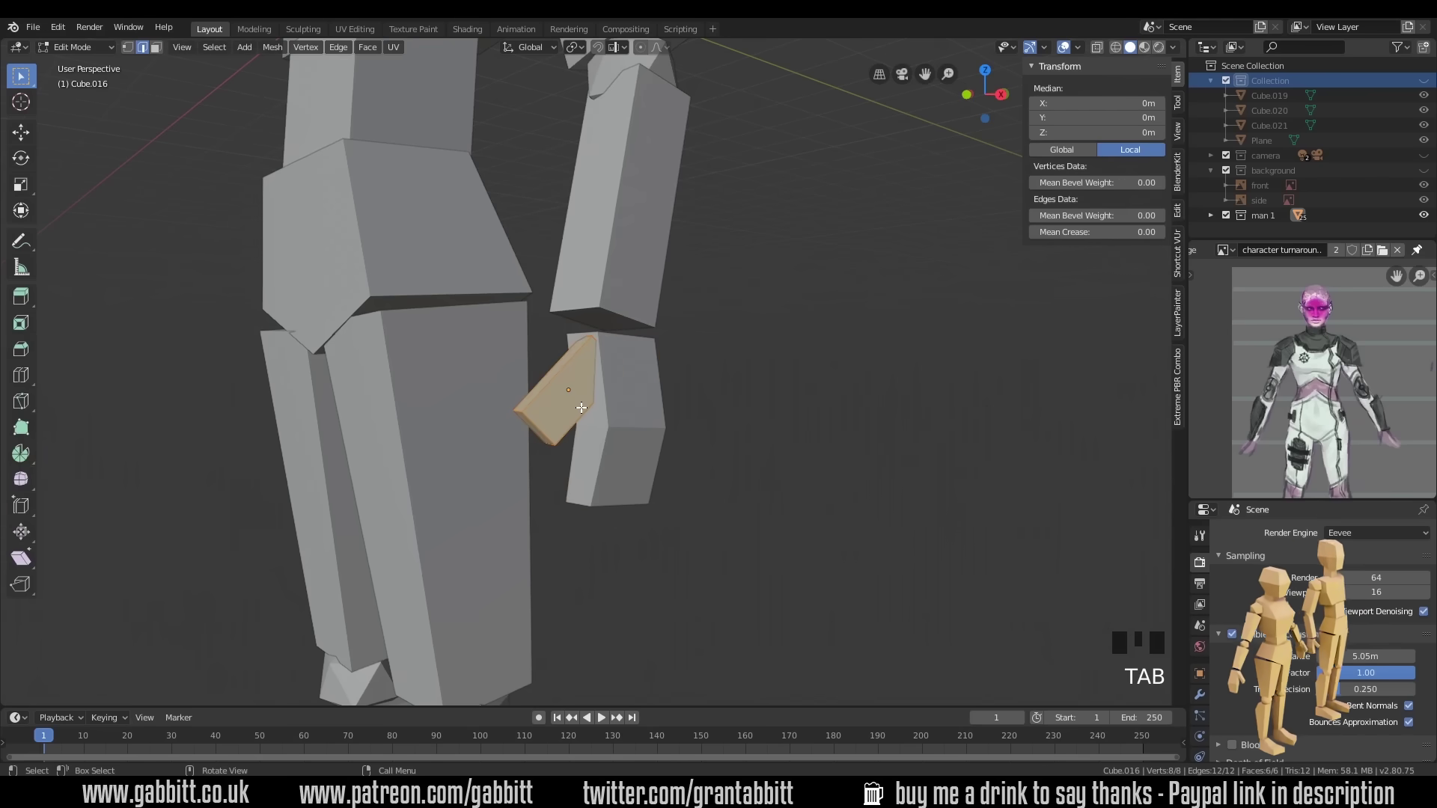
key(ctrl+r)
click(582, 408)
right_click(583, 408)
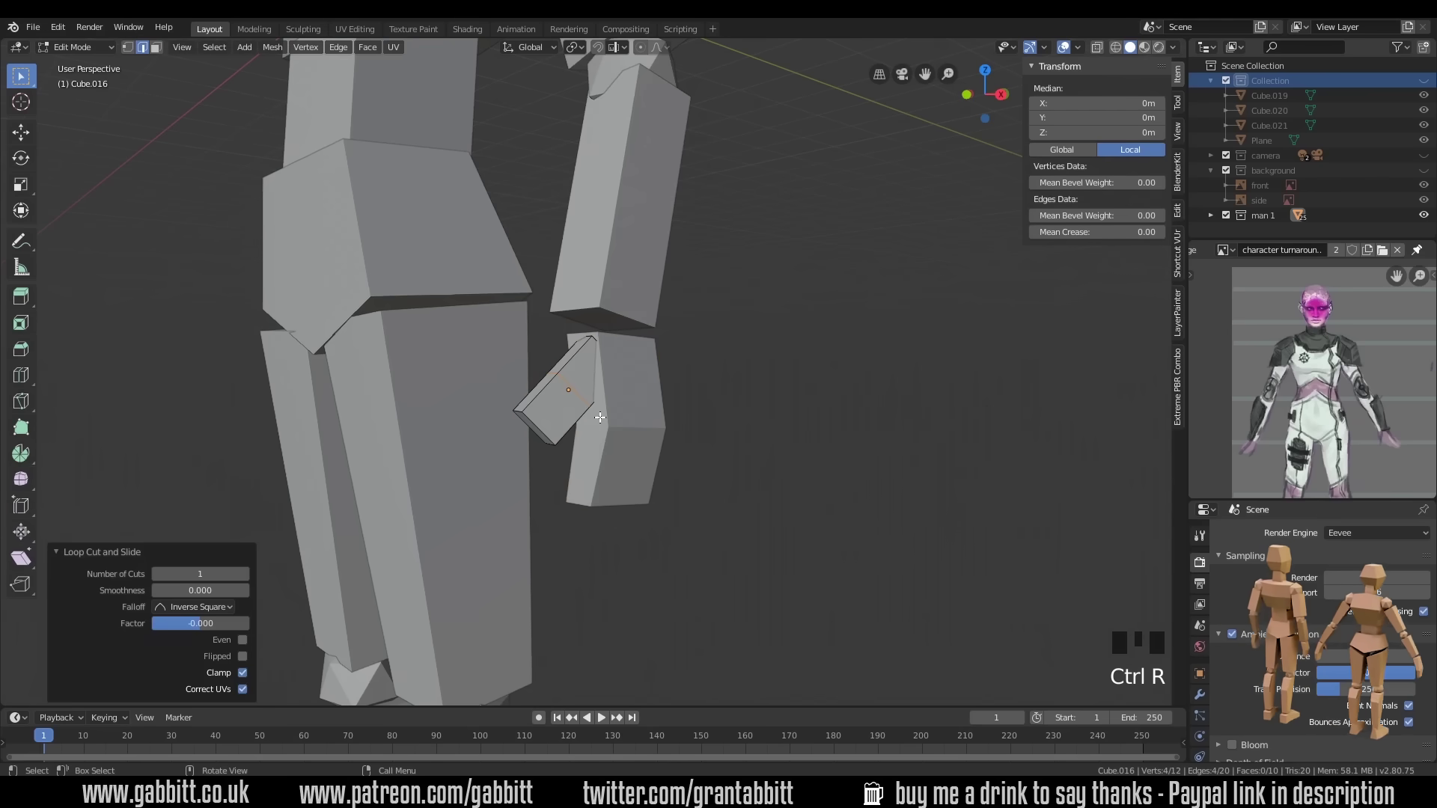
middle_drag(583, 409, 561, 374)
- Move a thumb face to bend its tip beside the hand, then return to Object Mode
key(3)
click(546, 355)
key(g)
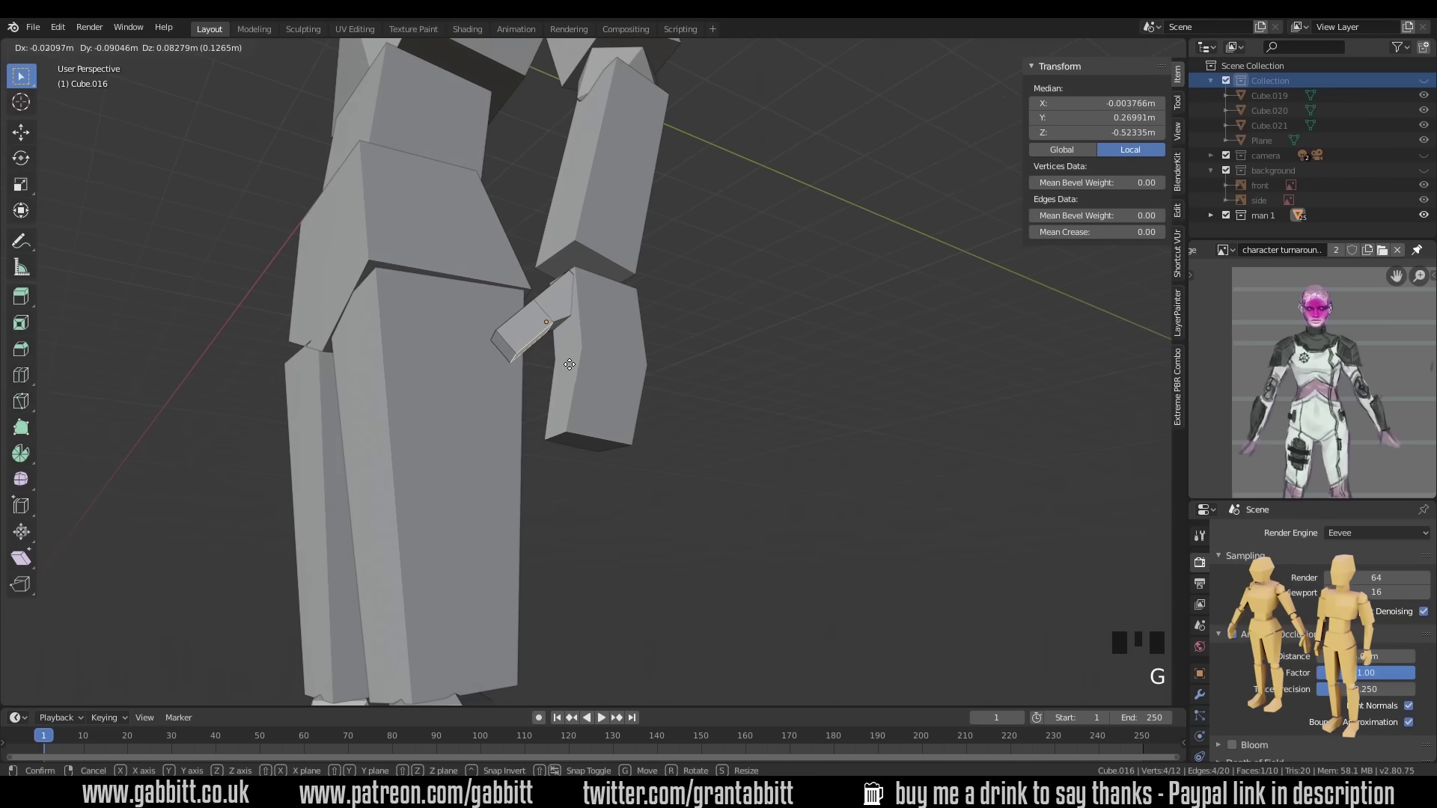
click(591, 378)
middle_drag(591, 378, 682, 433)
scroll(708, 427, down, 5)
key(Tab)
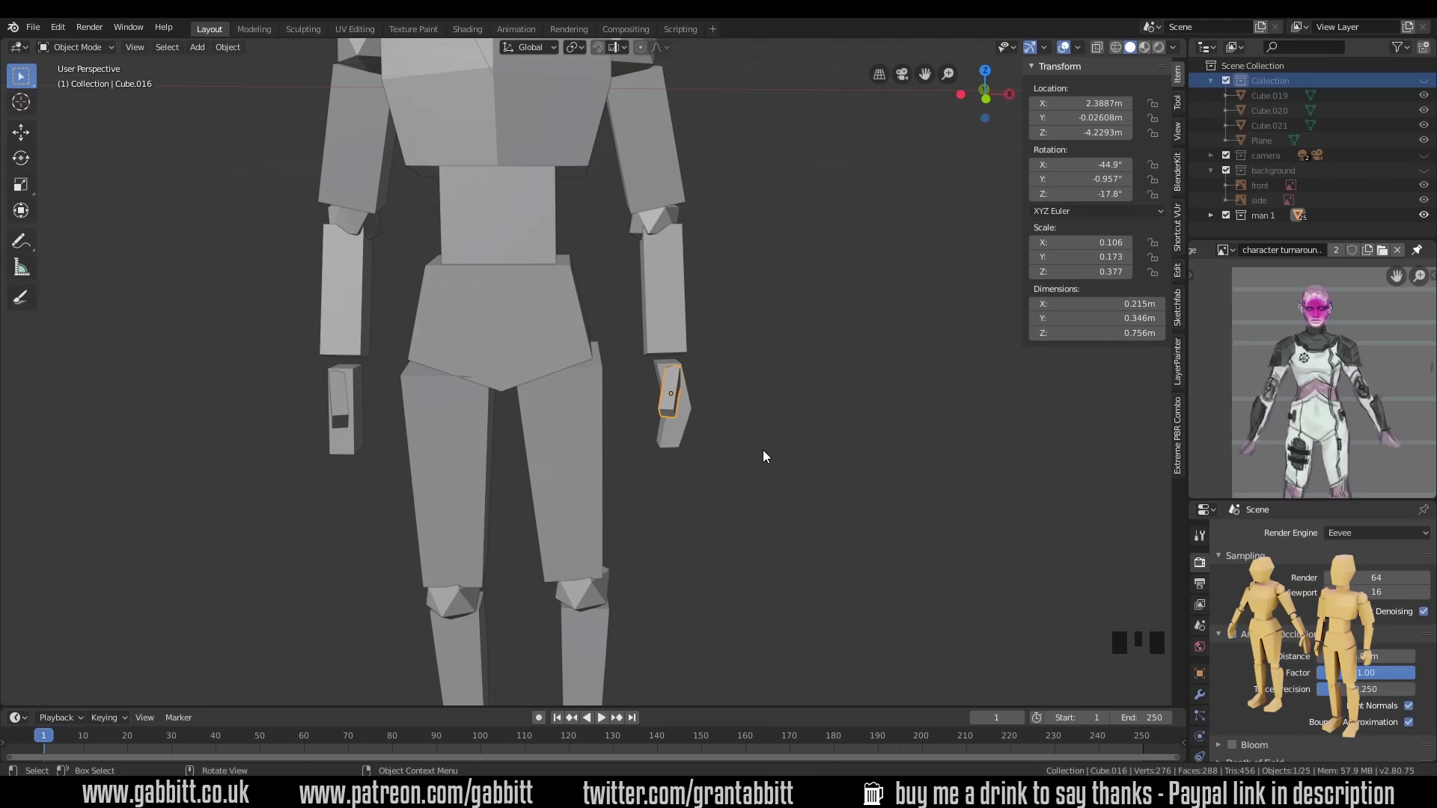
- Delete all the left arm parts
middle_drag(778, 458, 764, 341)
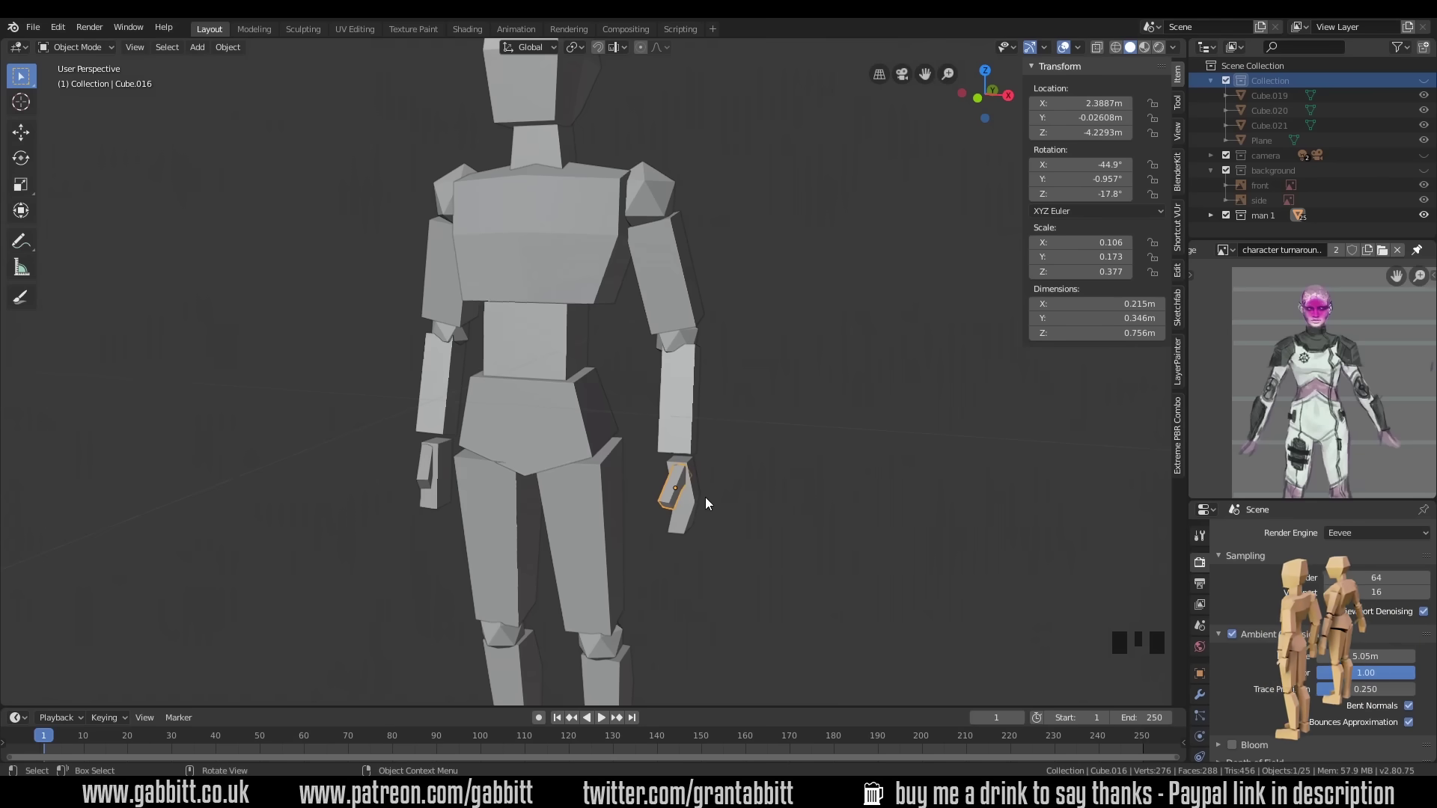
middle_drag(707, 505, 678, 441)
drag(316, 100, 461, 533)
key(Delete)
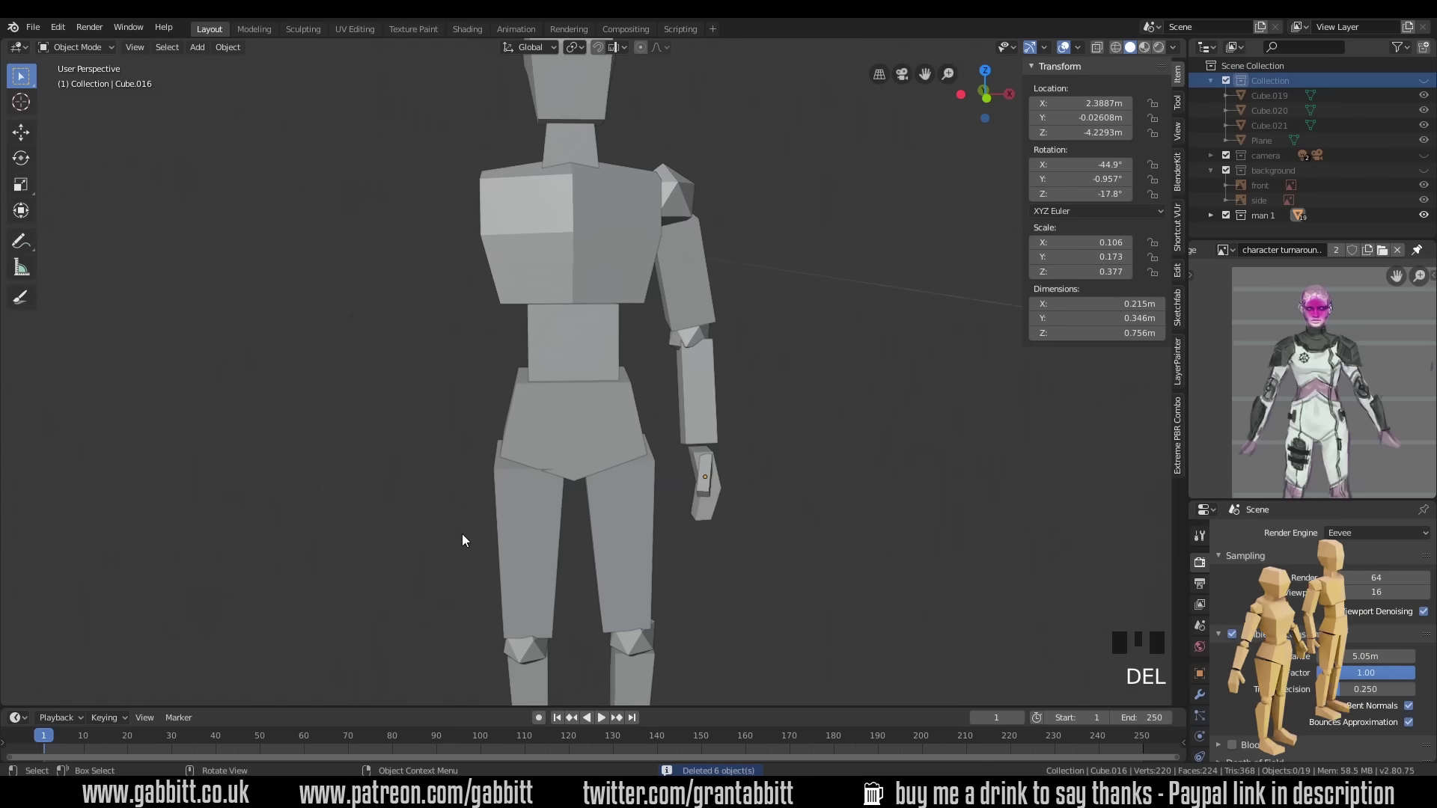
- Duplicate the six right arm parts, mirror the copy with X scale -1, then delete it
middle_drag(846, 497, 815, 486)
drag(666, 128, 847, 557)
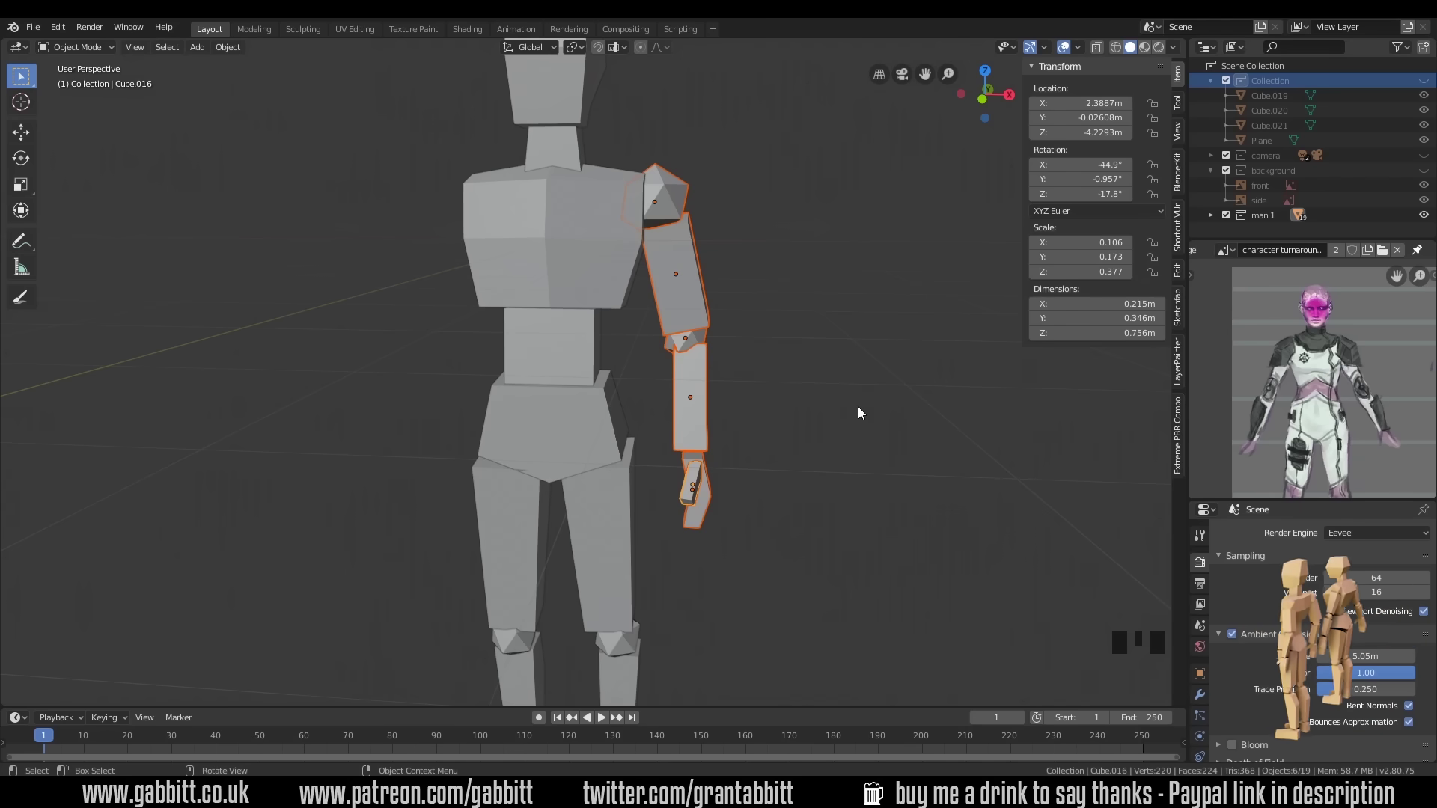
key(shift+d)
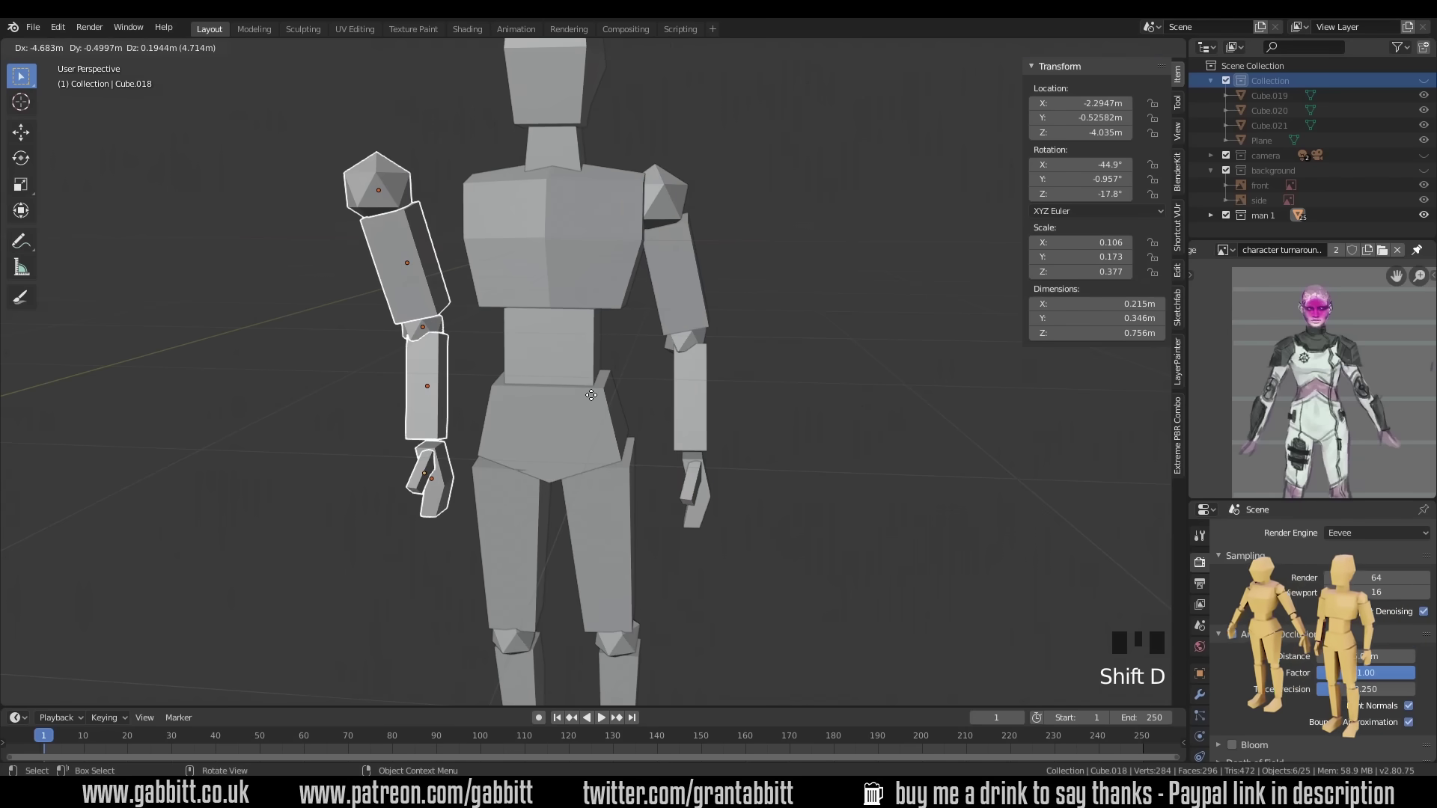
key(x)
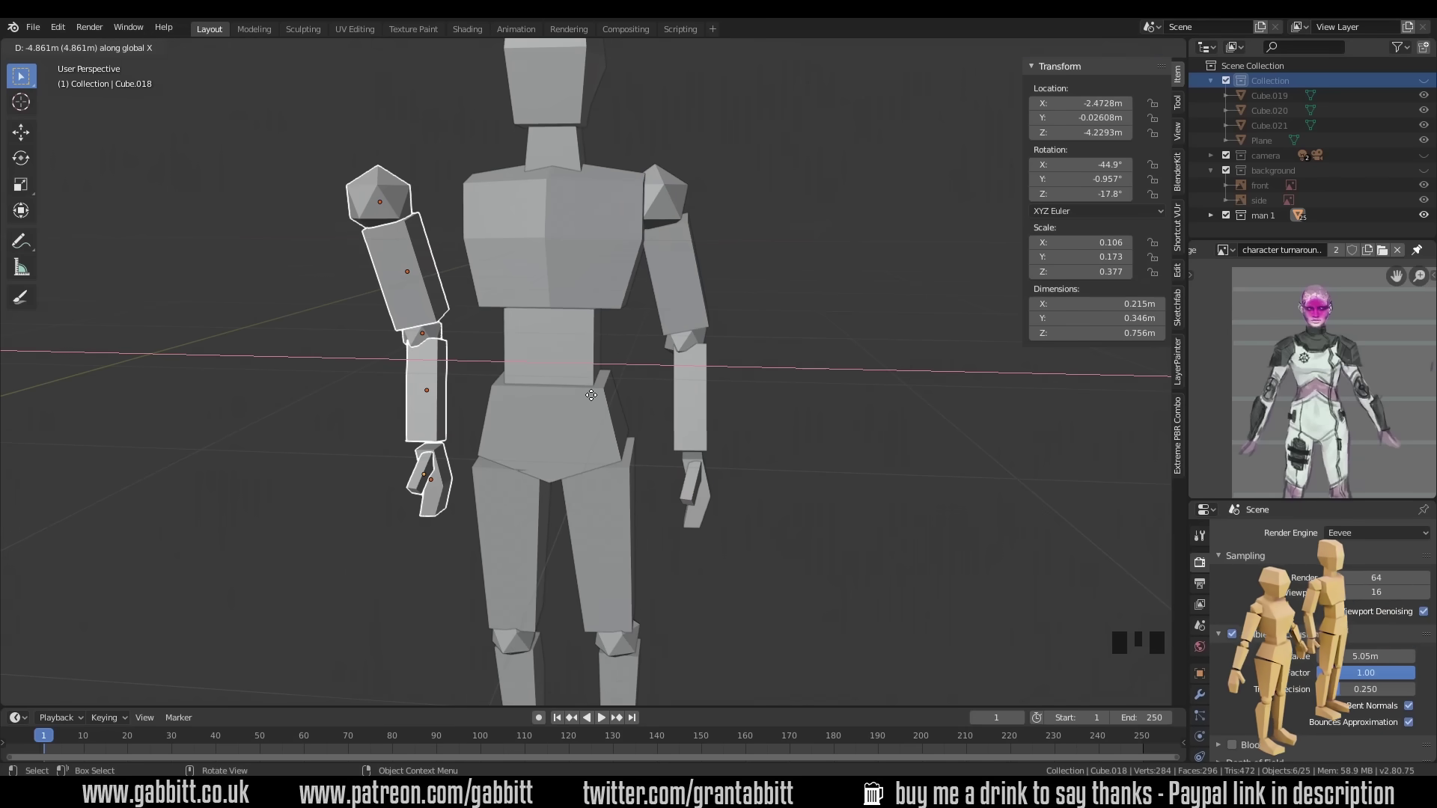
click(591, 395)
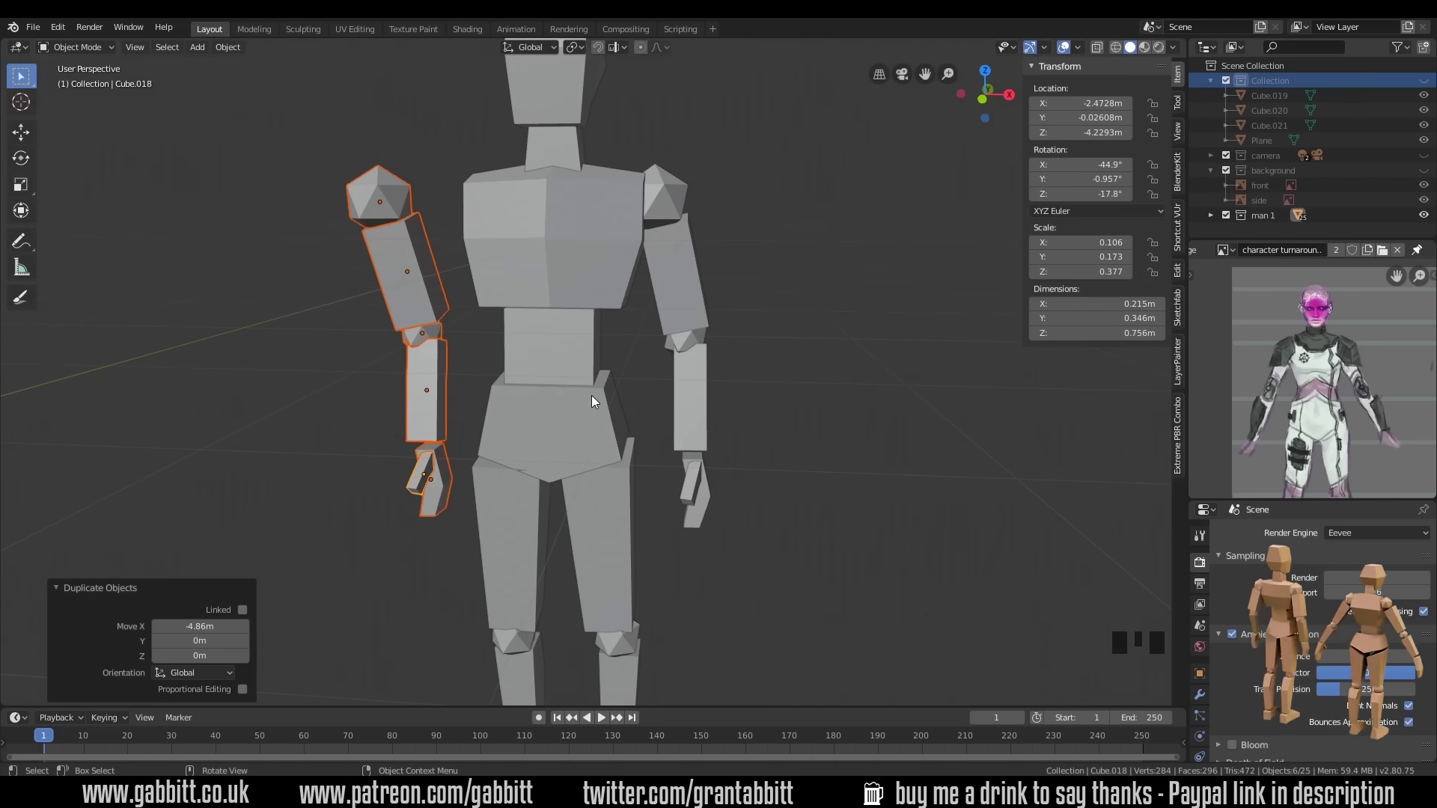
text(sx-1)
key(Return)
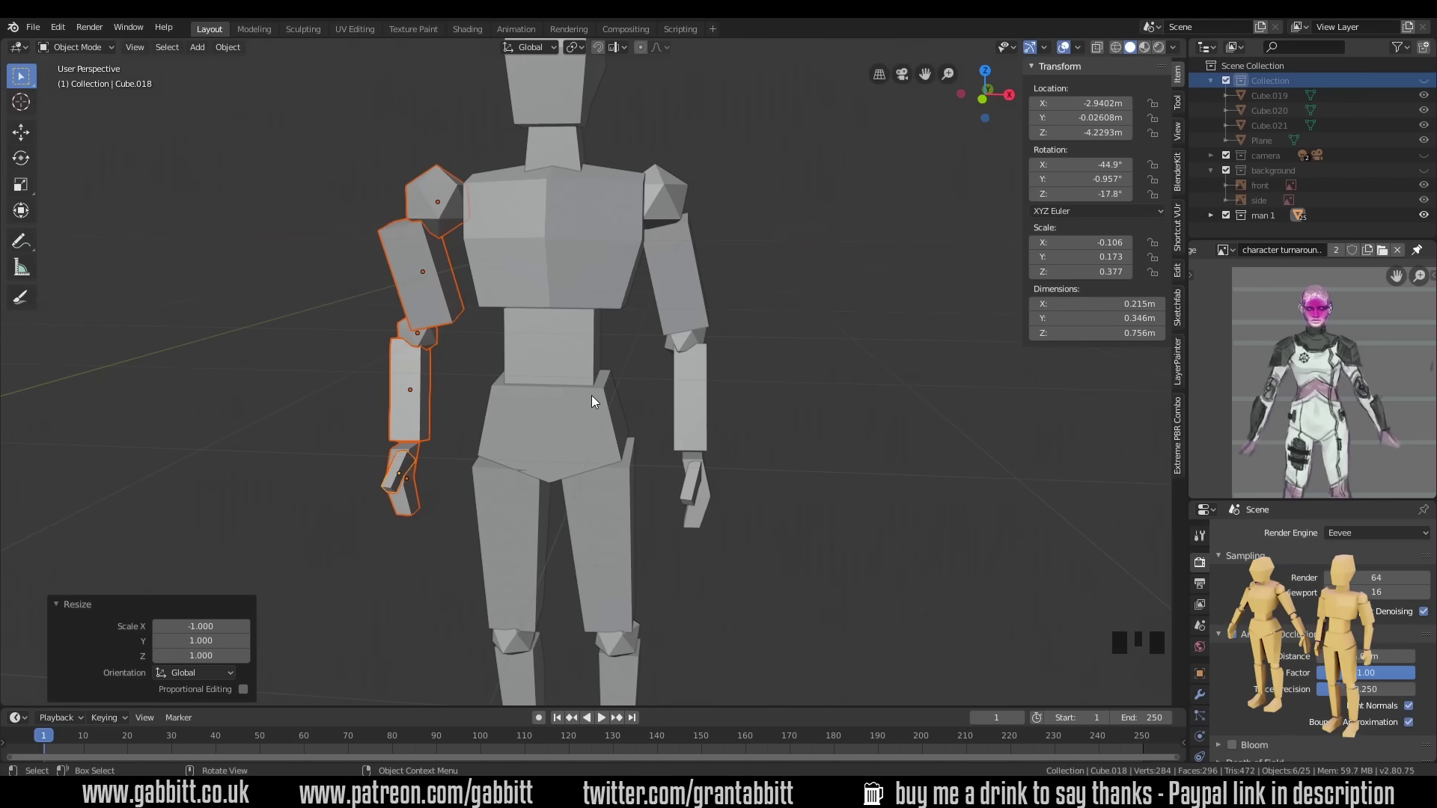
middle_drag(565, 395, 495, 379)
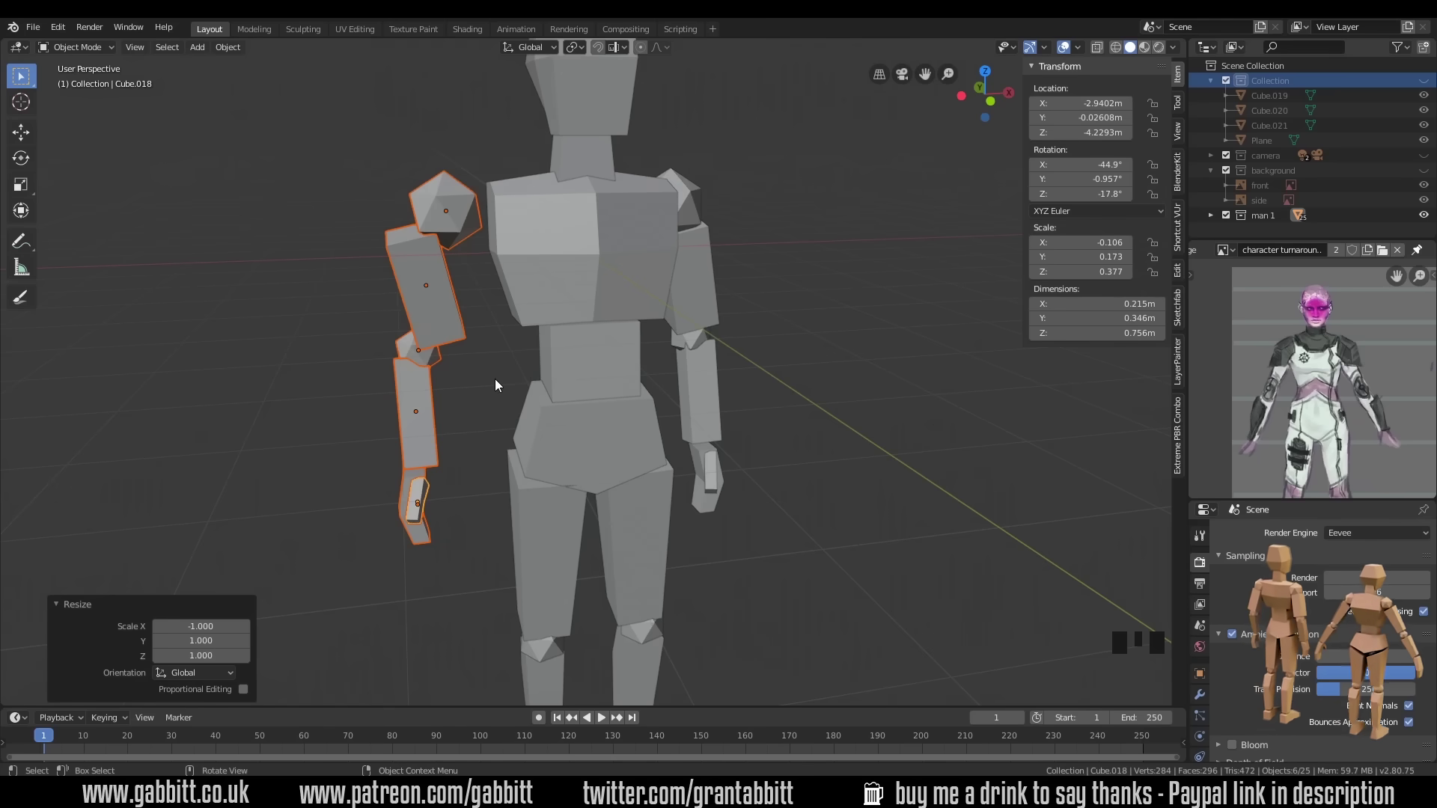
key(Delete)
- Apply rotation to the six right arm parts
middle_drag(732, 370, 660, 150)
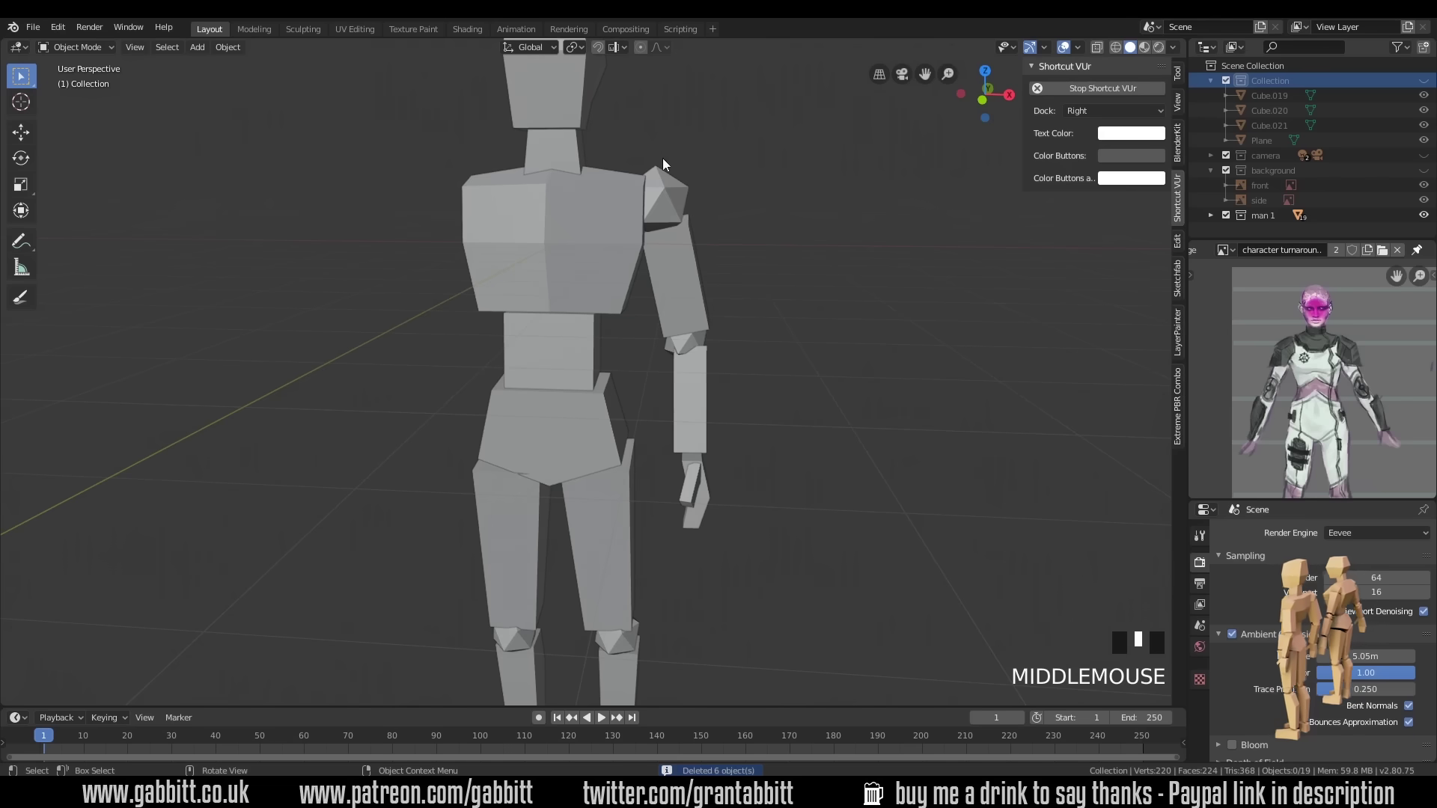
drag(658, 140, 835, 532)
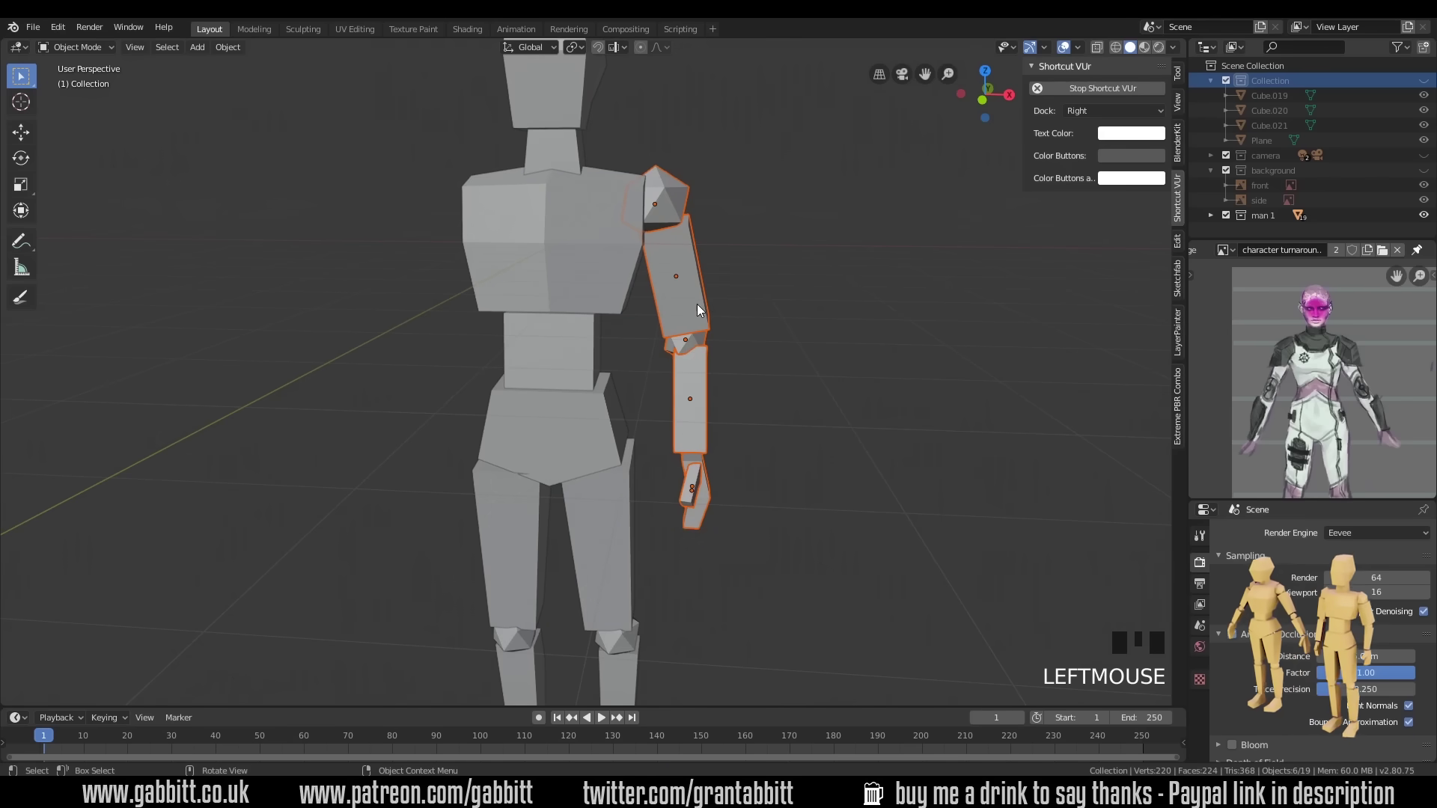
key(ctrl+a)
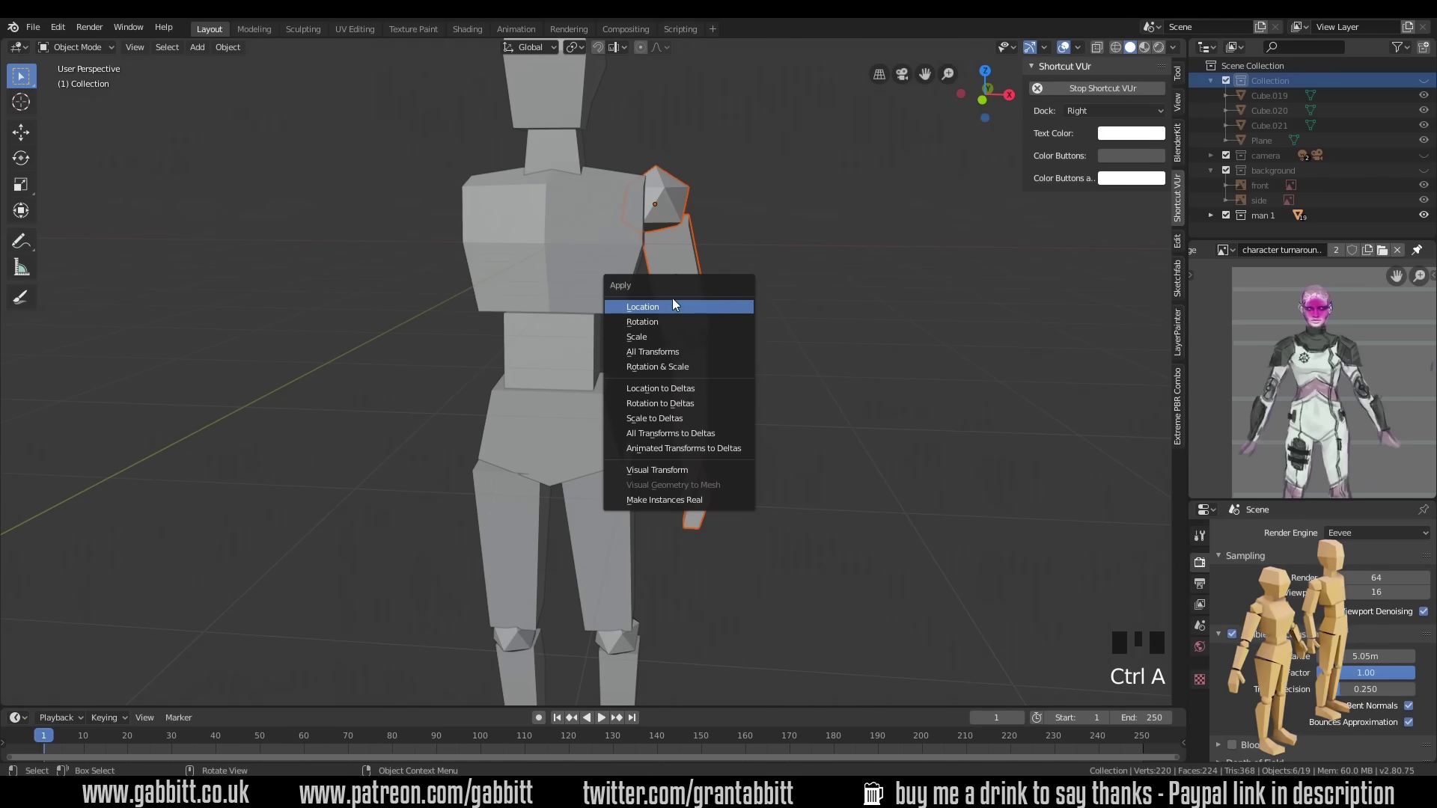
click(667, 321)
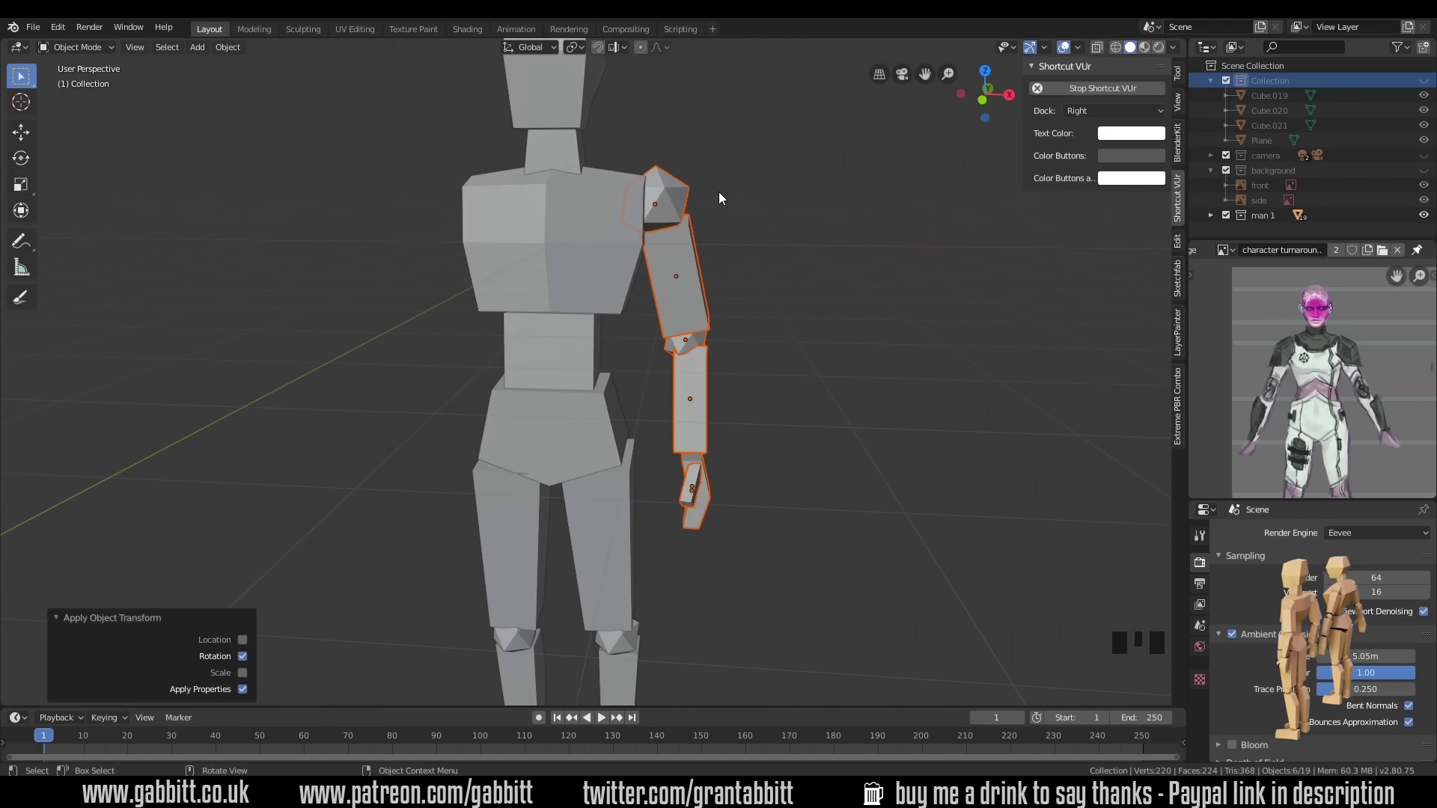
- Duplicate the right arm onto the figure's left side, mirrored with X scale -1
key(shift+d)
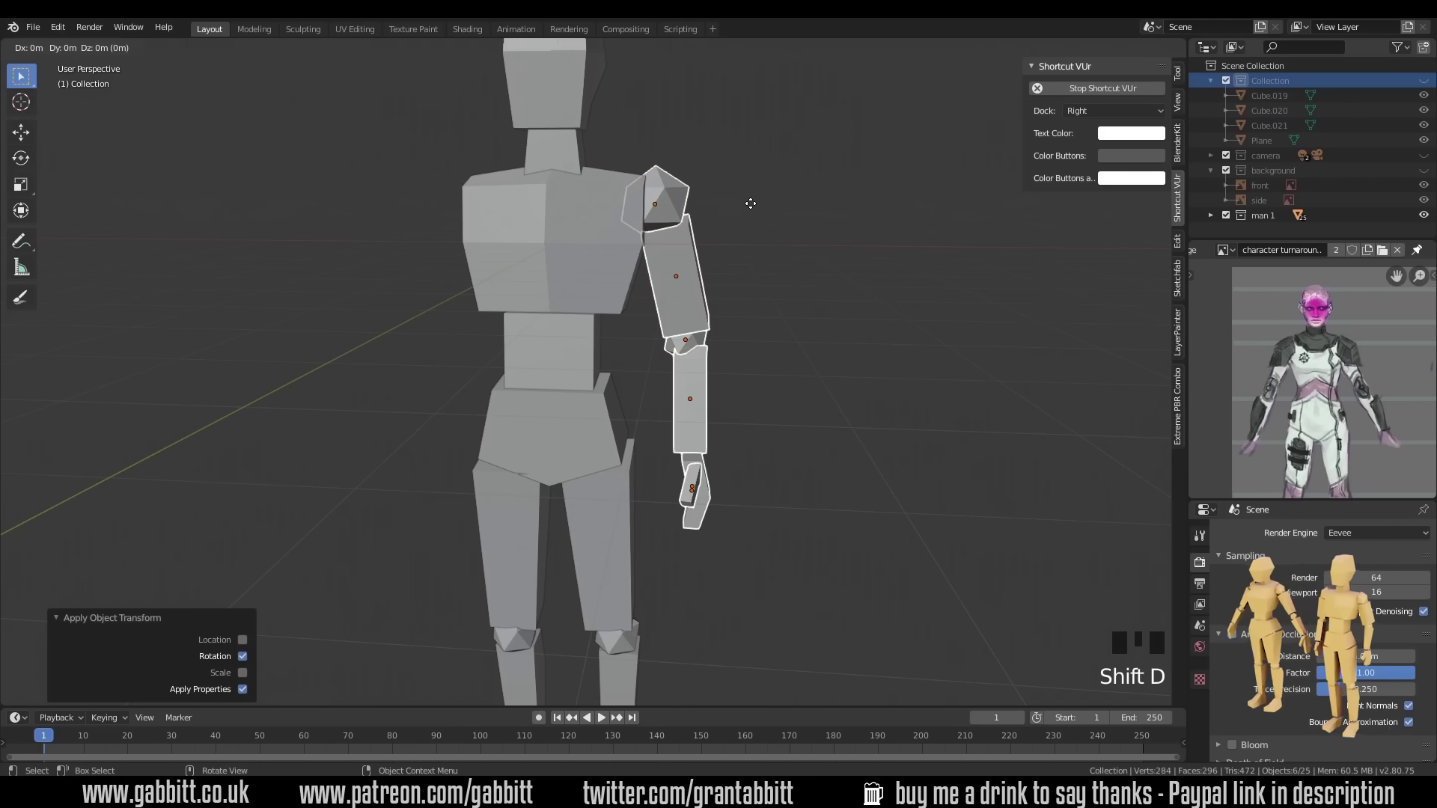
click(502, 191)
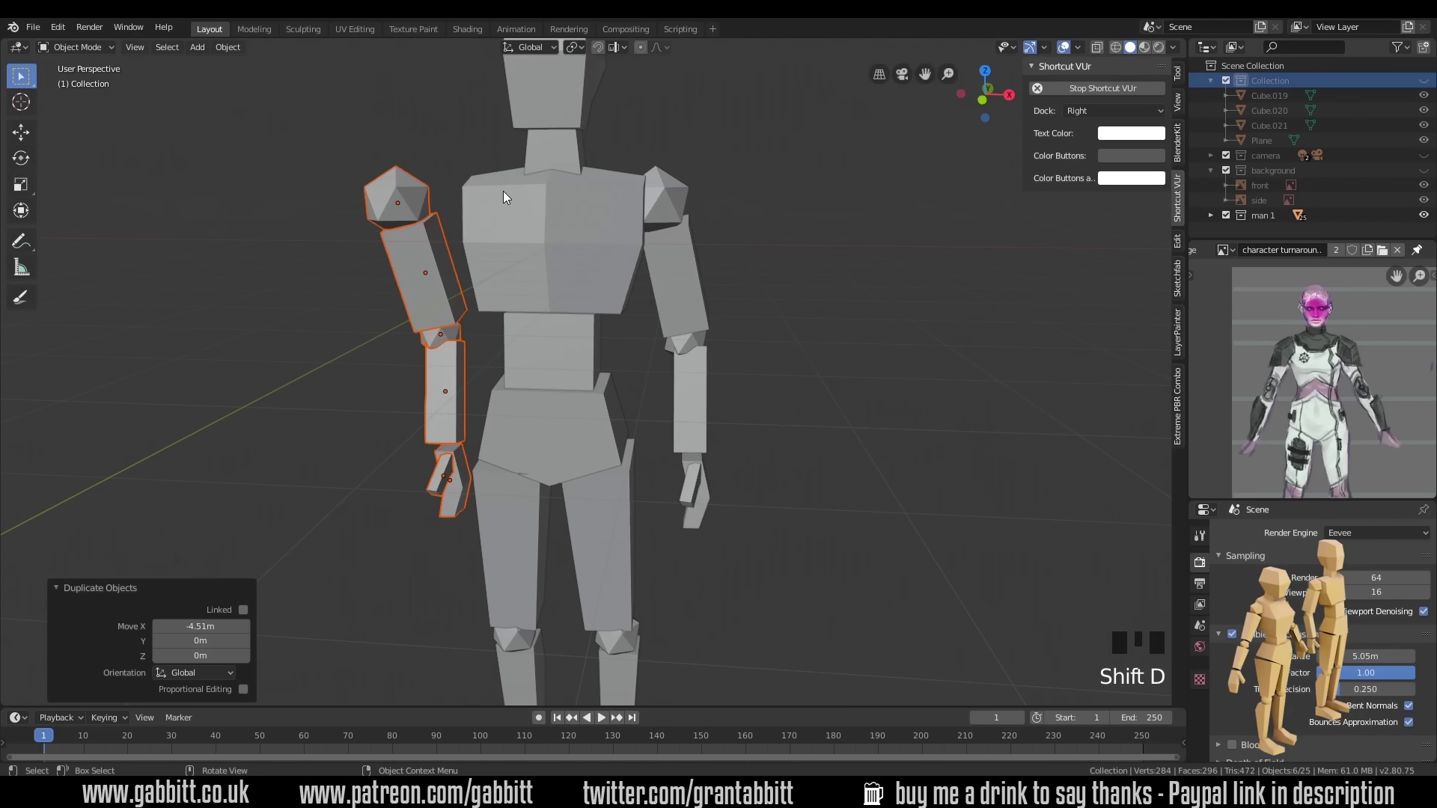
key(s)
key(x)
key(minus)
key(1)
key(Return)
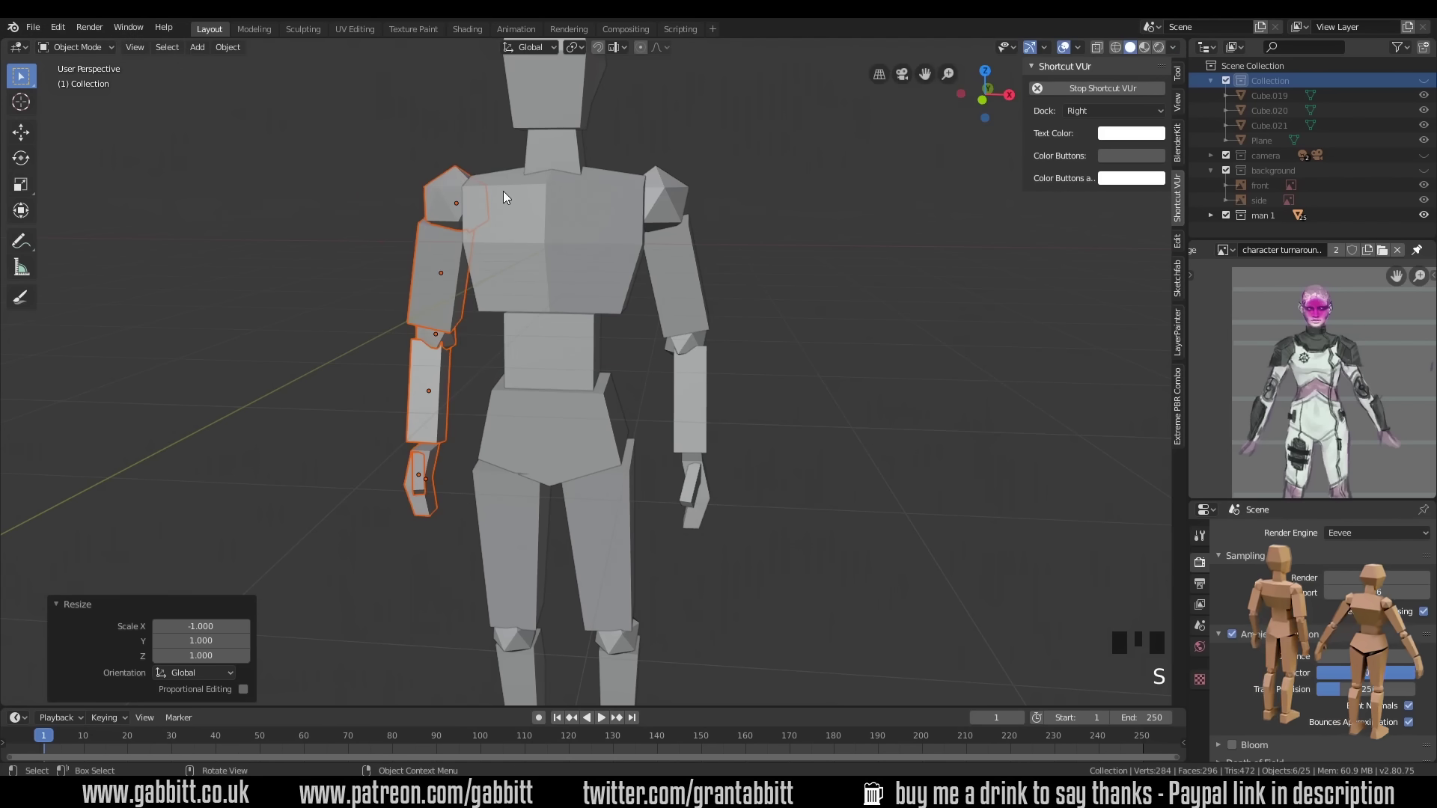
middle_drag(506, 474, 420, 496)
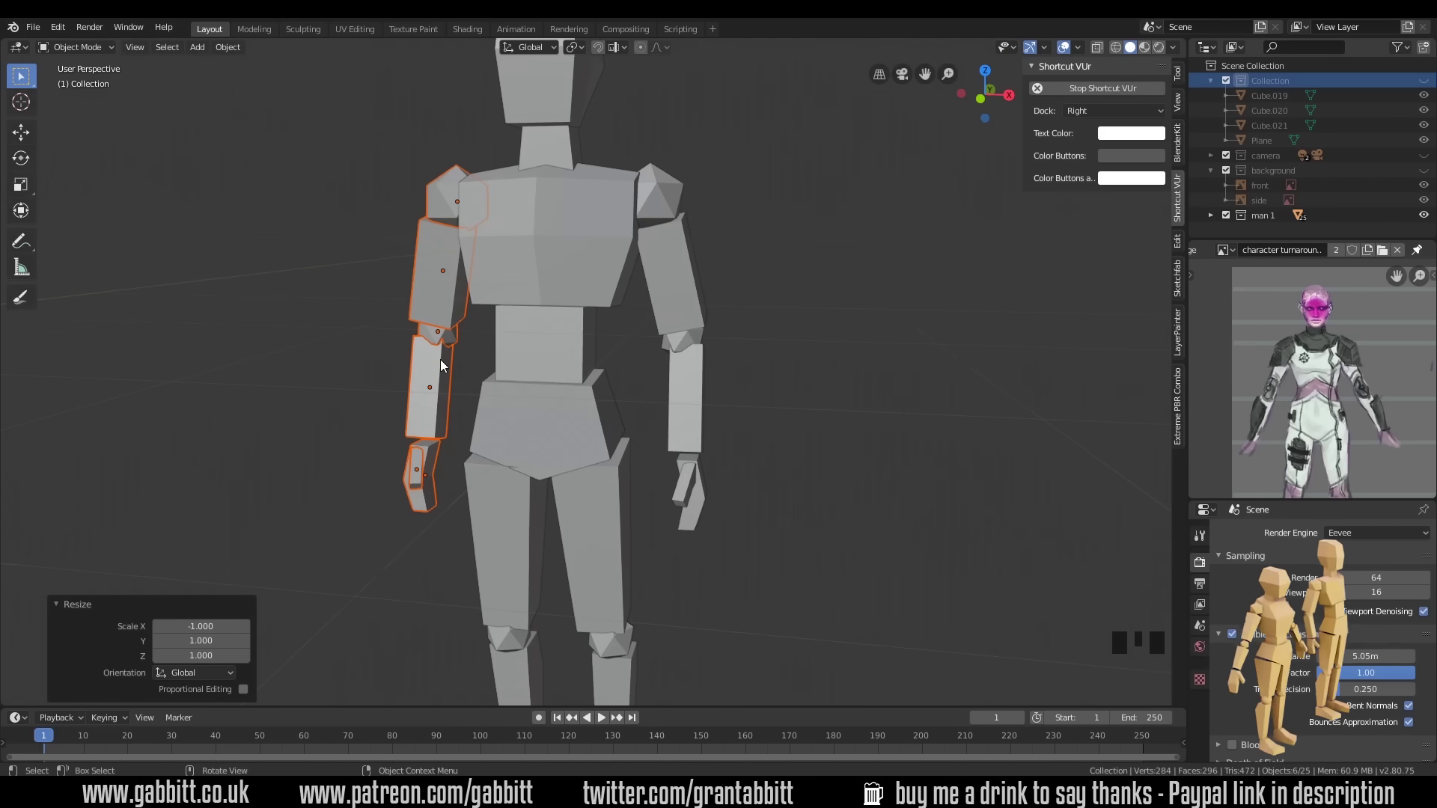
- Apply rotation to the right upper arm, Cube.003, leaving 0° on every axis
click(690, 263)
key(ctrl+a)
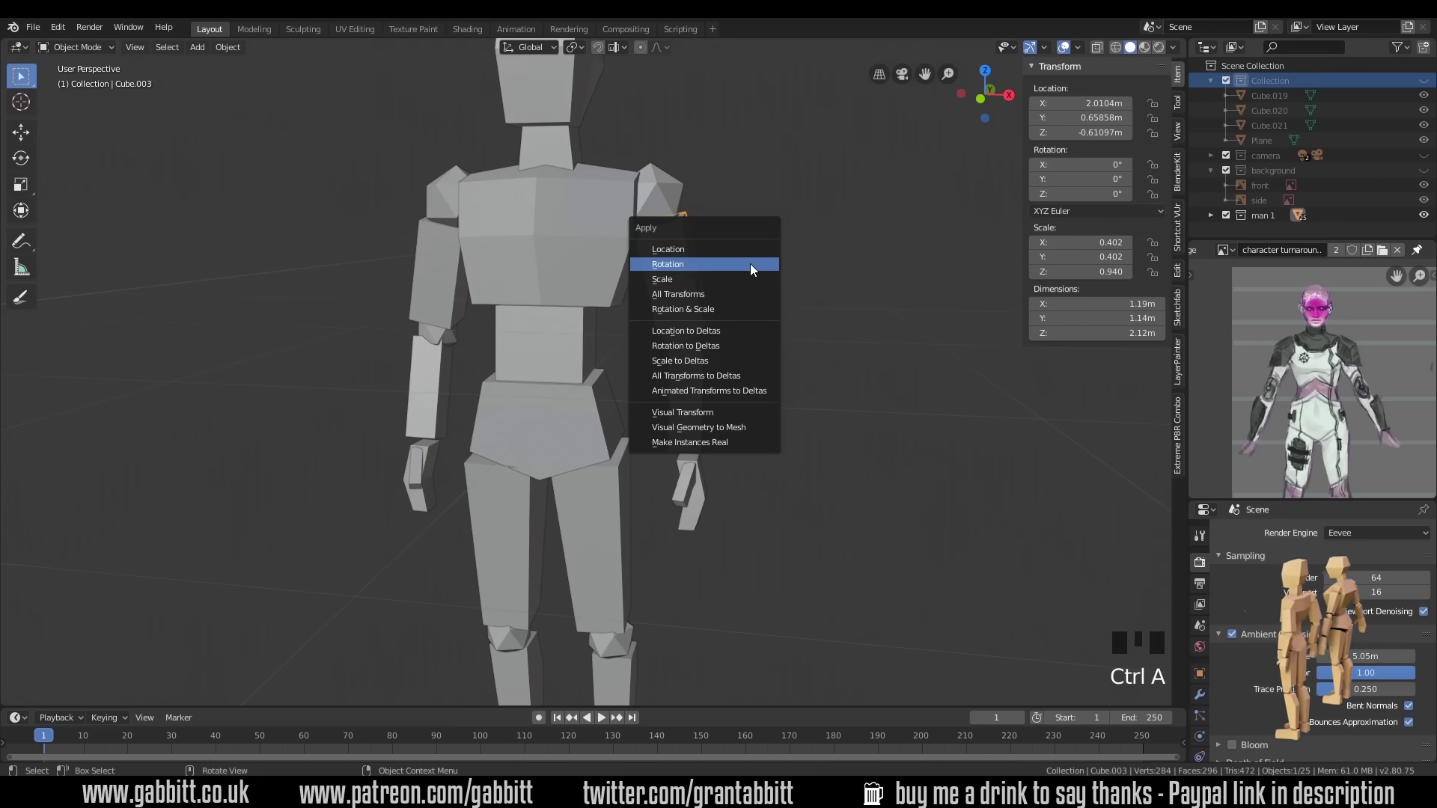
click(739, 266)
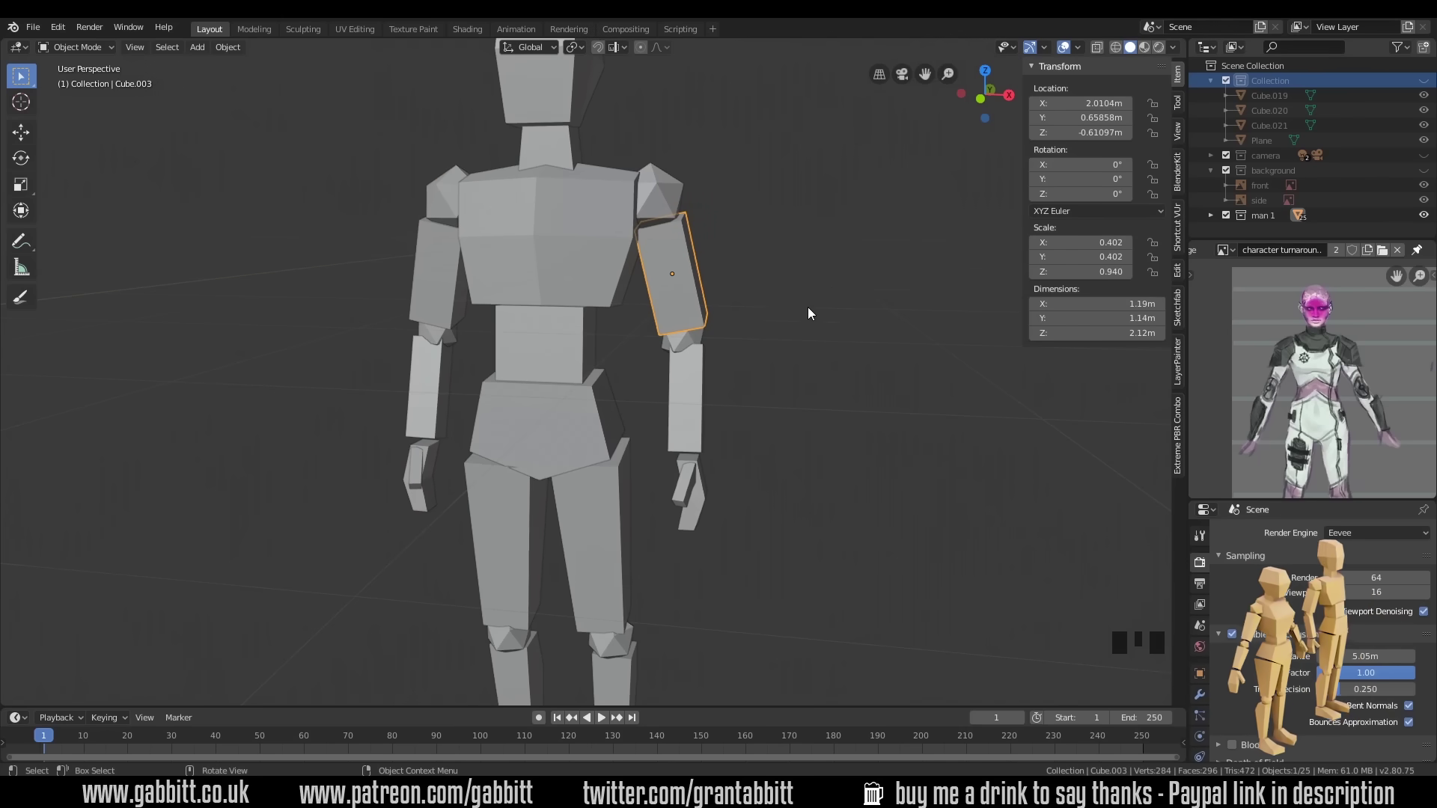
scroll(792, 319, down, 2)
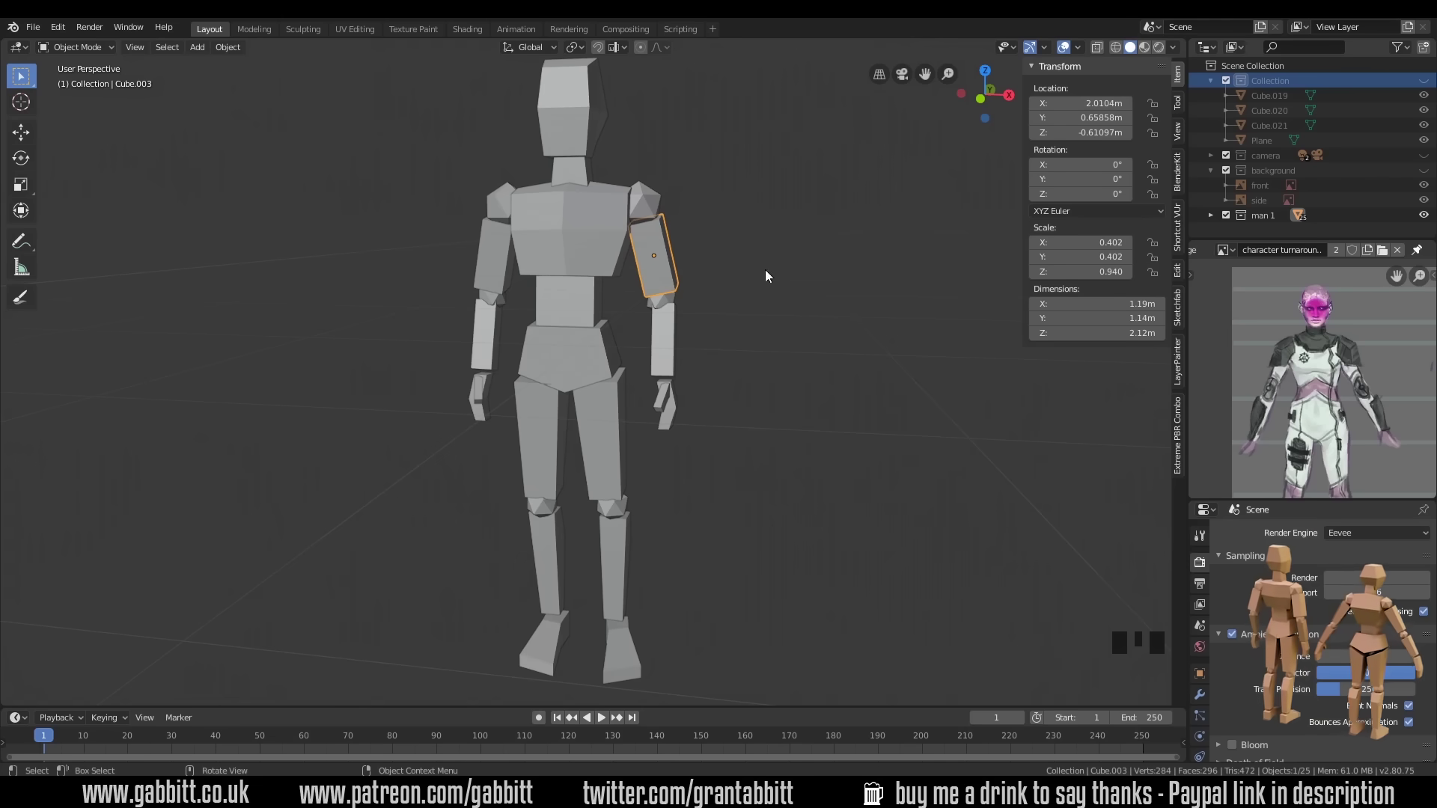
- Select edges of the chest piece in Edit Mode
click(576, 352)
middle_drag(576, 352, 675, 302)
click(581, 299)
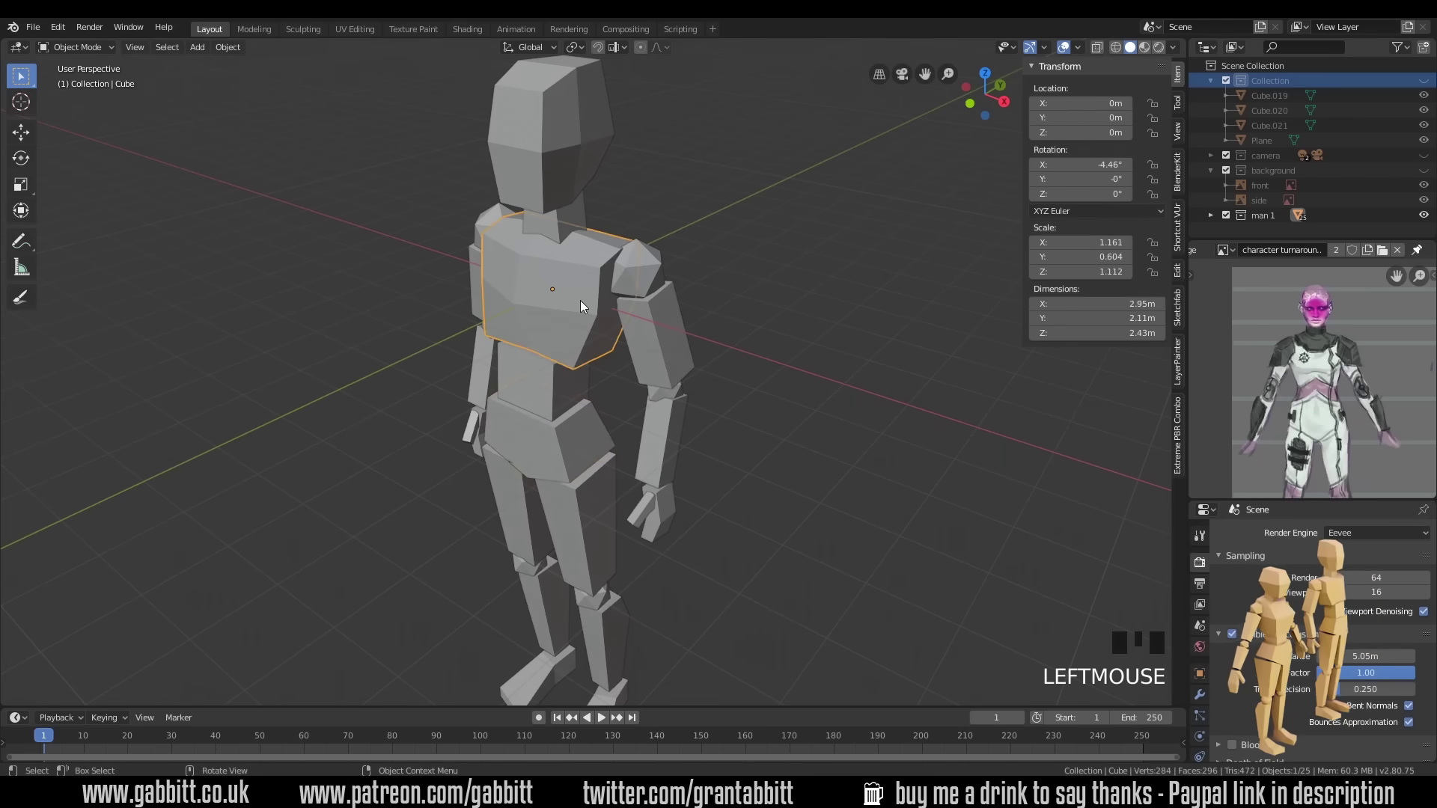
key(Tab)
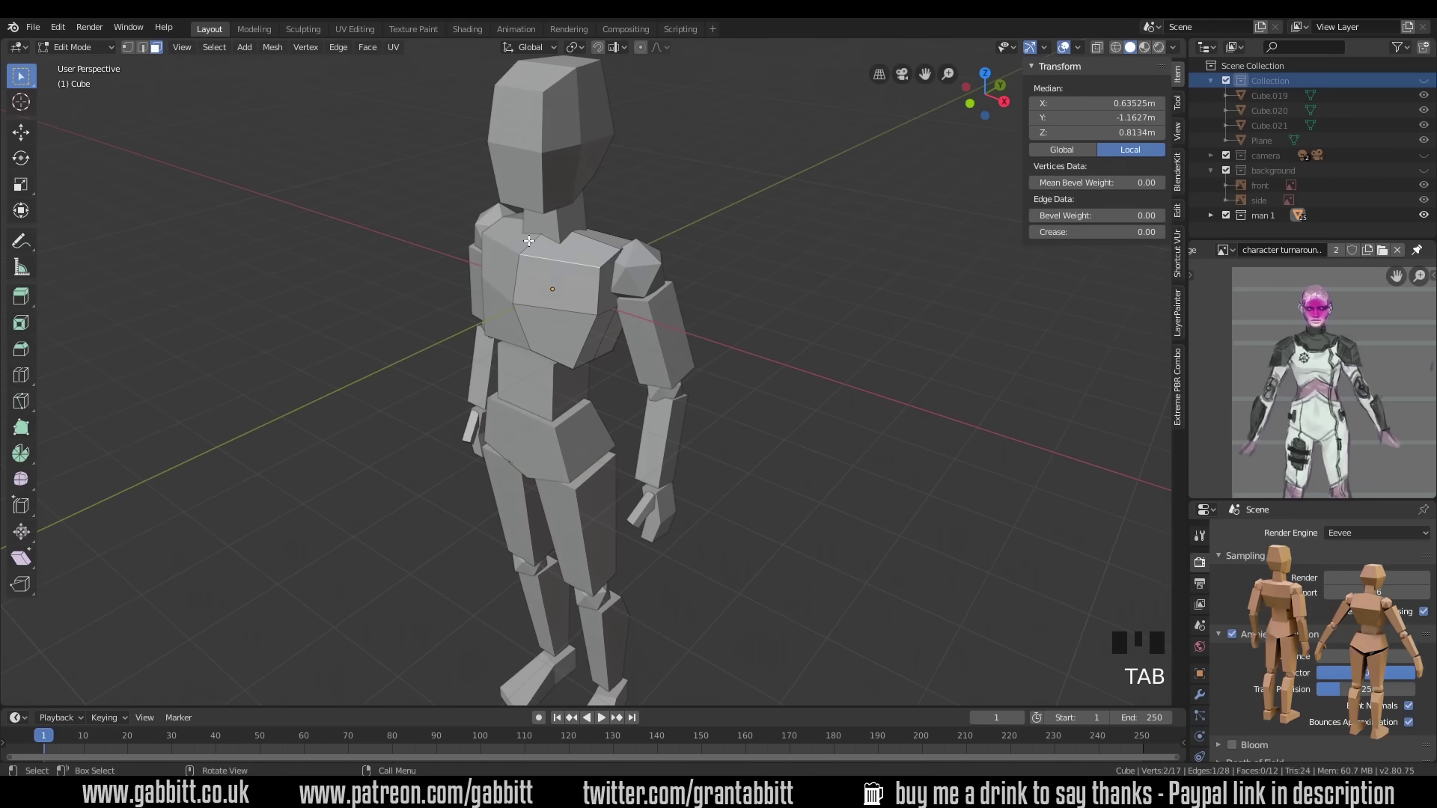
middle_drag(545, 345, 494, 259)
click(466, 232)
key(2)
click(452, 219)
click(468, 266)
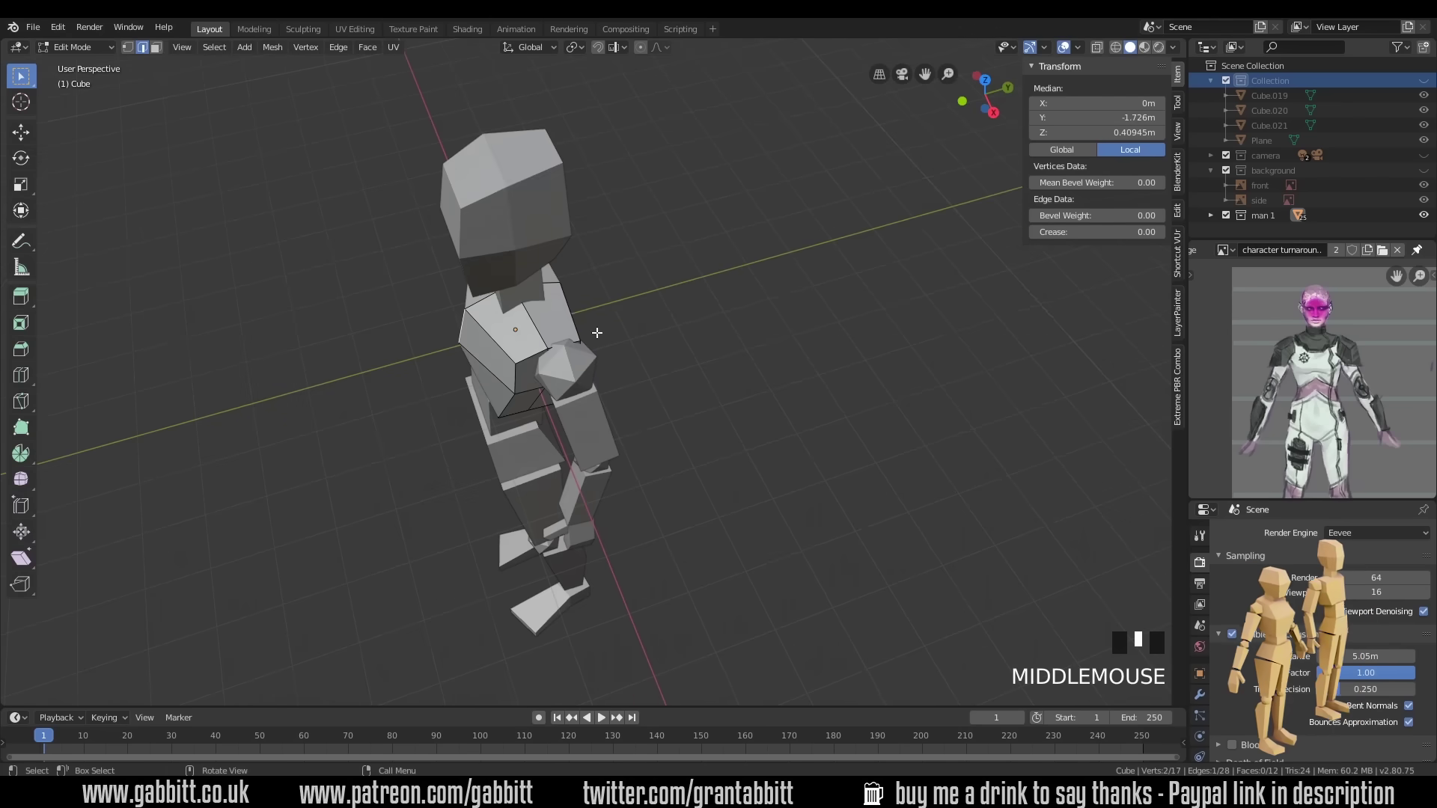
- Move a chest edge along Y, undo the move, and leave the chest mesh
key(g)
key(y)
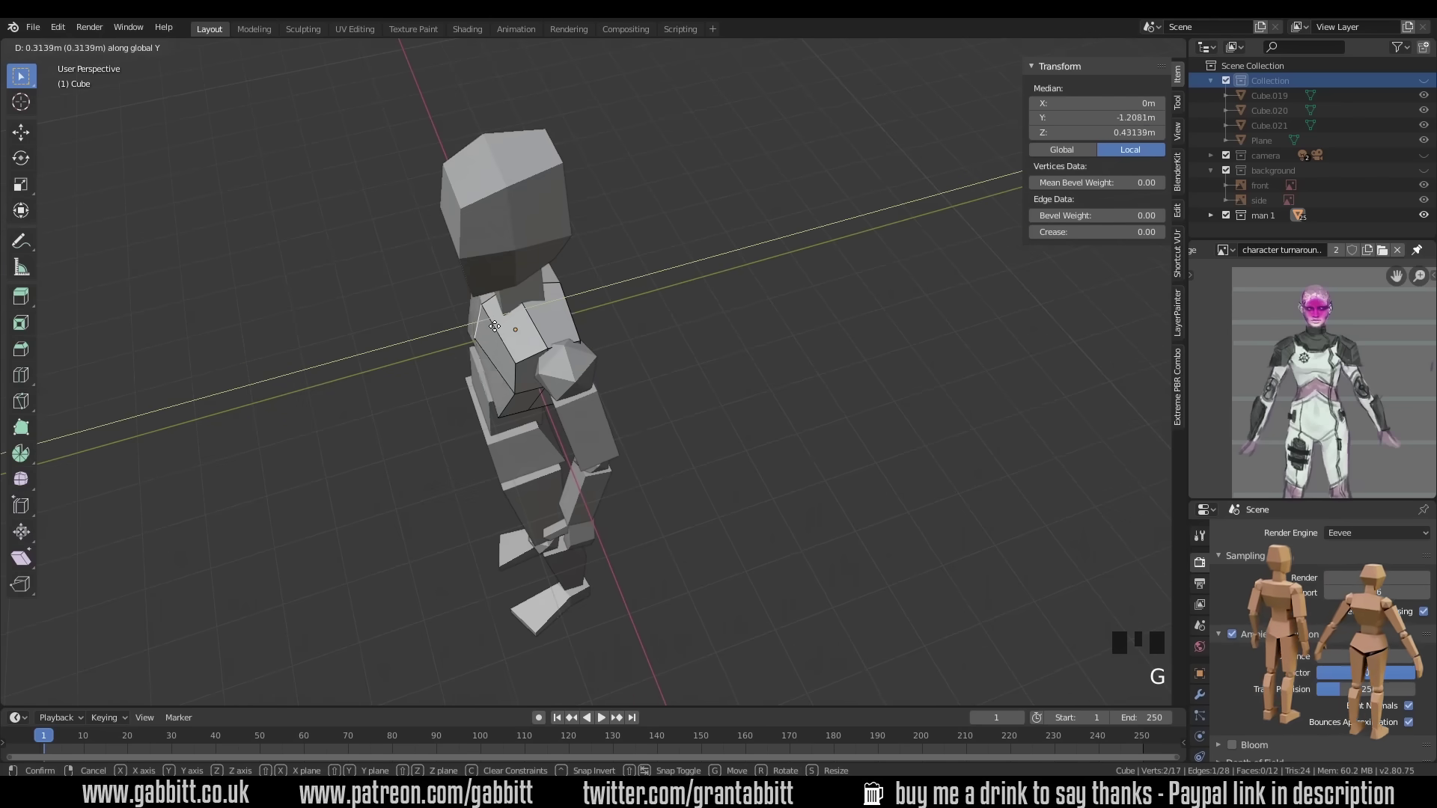
click(487, 321)
middle_drag(486, 321, 518, 250)
key(ctrl+z)
click(657, 259)
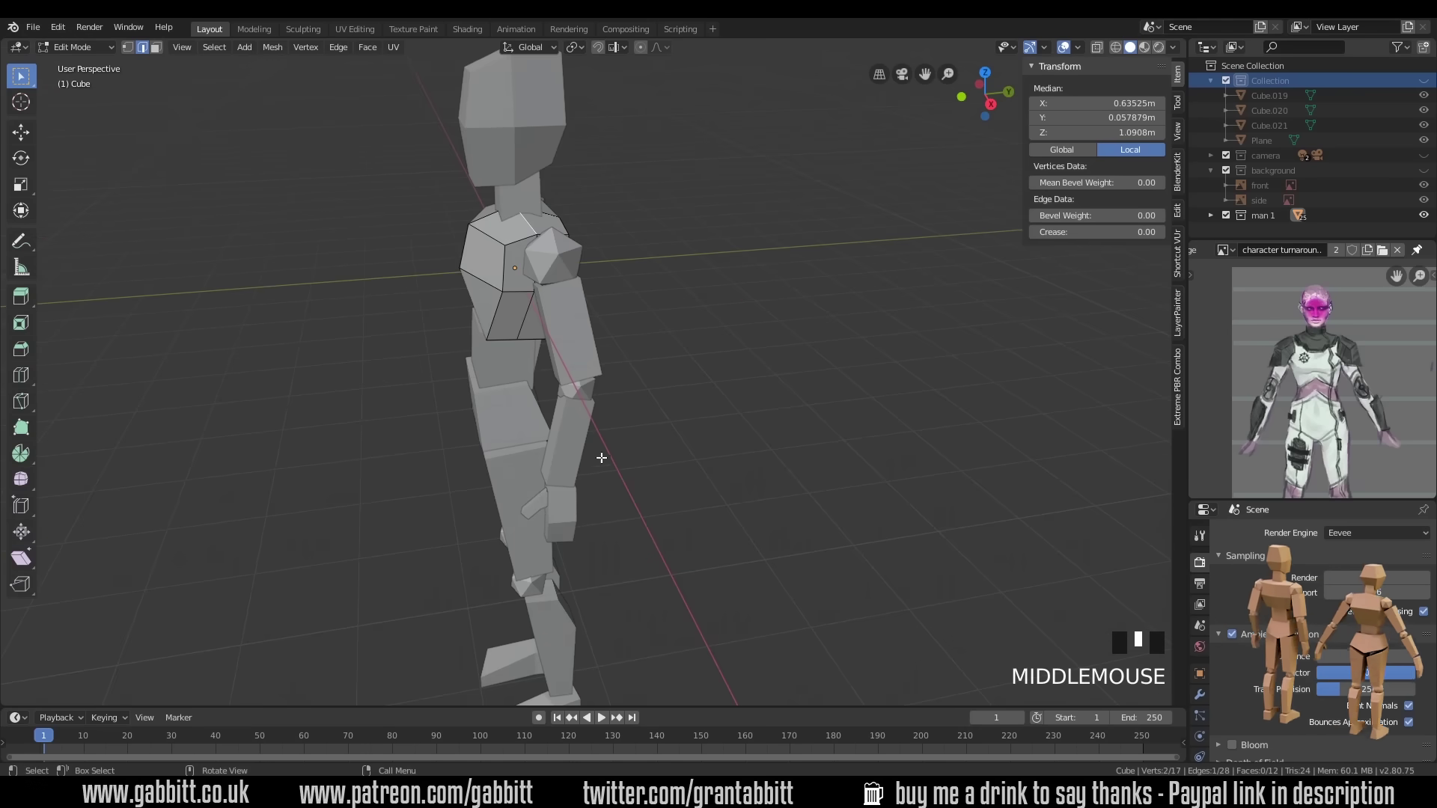
middle_drag(594, 464, 677, 392)
key(Tab)
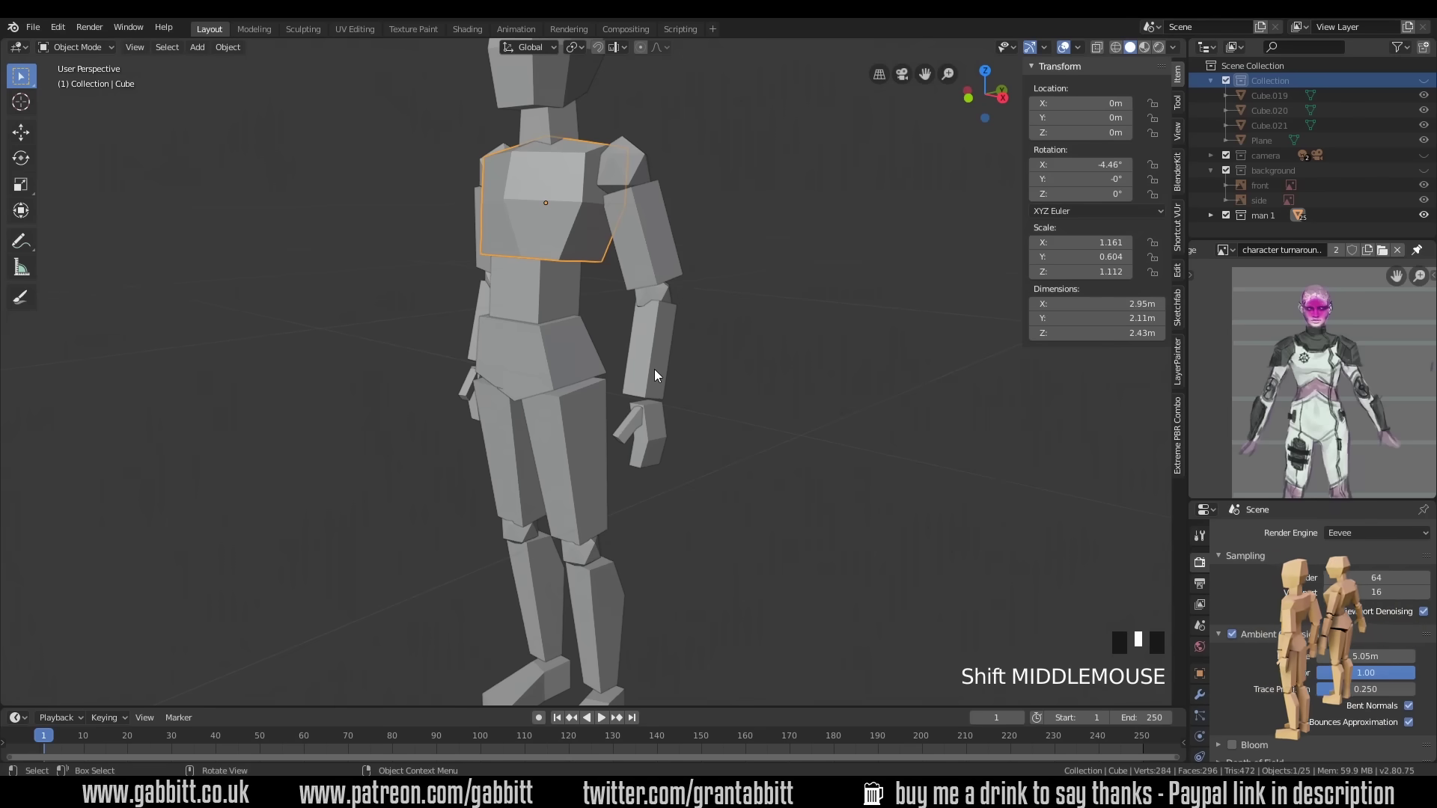
- Scale down the forearm's bottom face to taper it
click(654, 374)
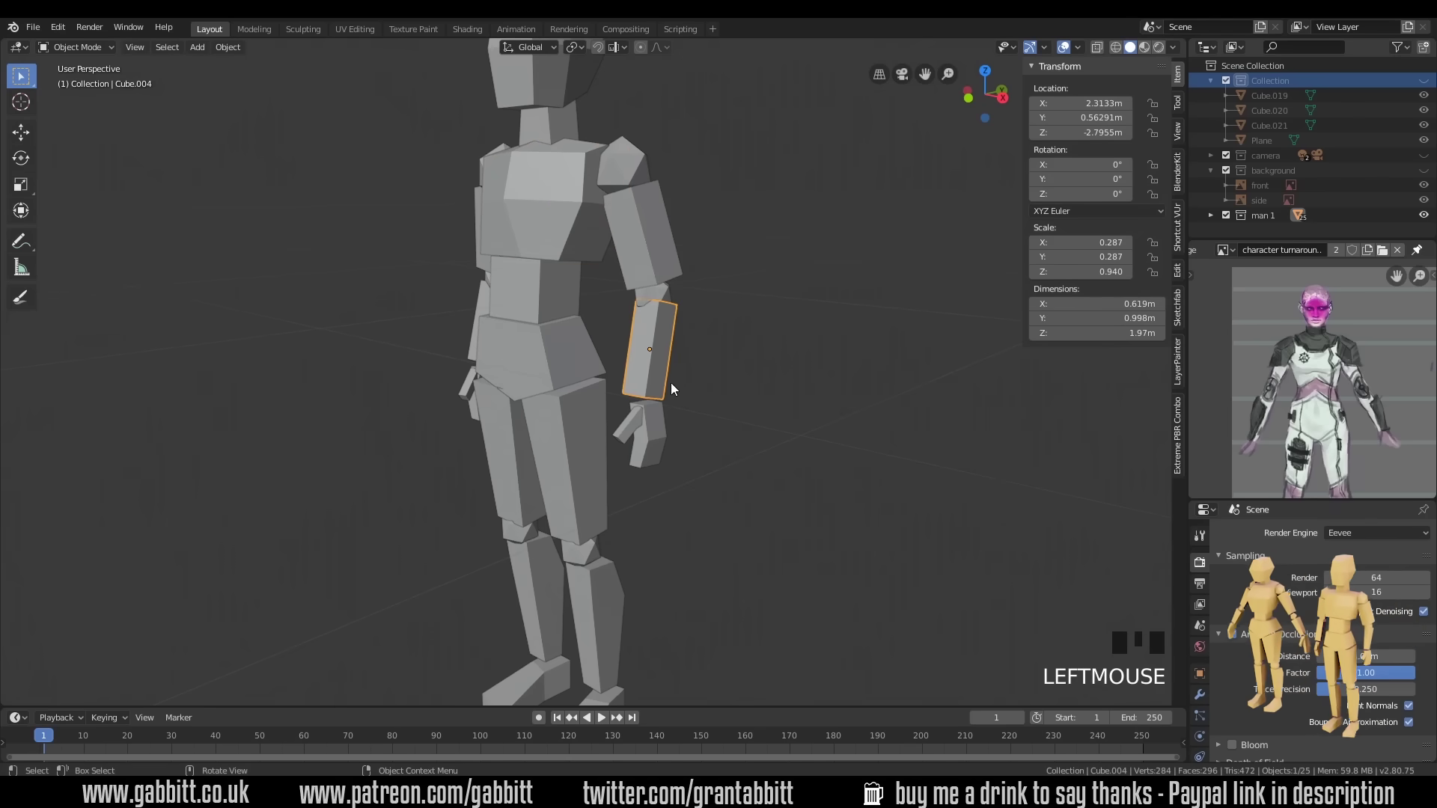
key(Tab)
middle_drag(684, 461, 658, 420)
scroll(659, 374, up, 3)
click(657, 325)
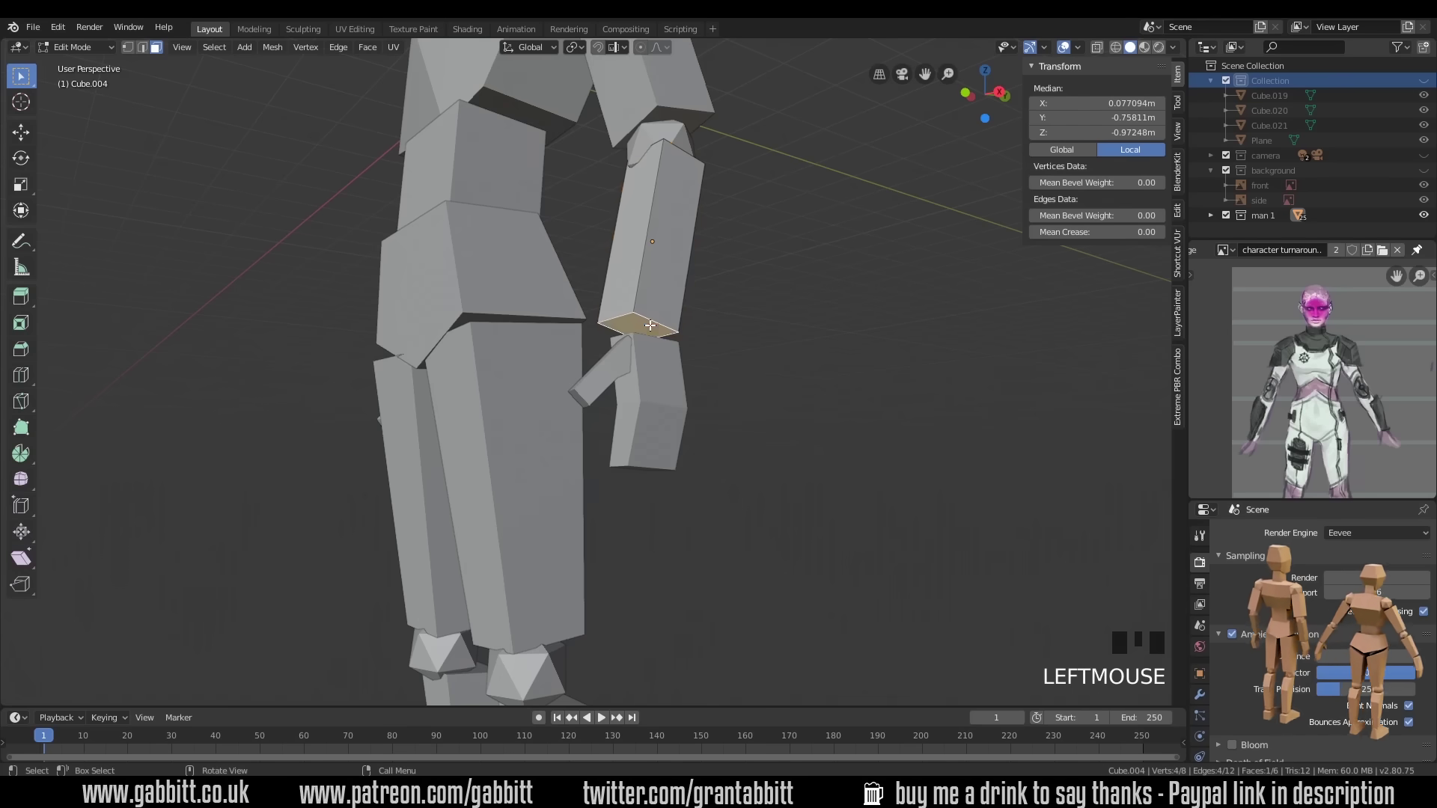
key(s)
click(859, 354)
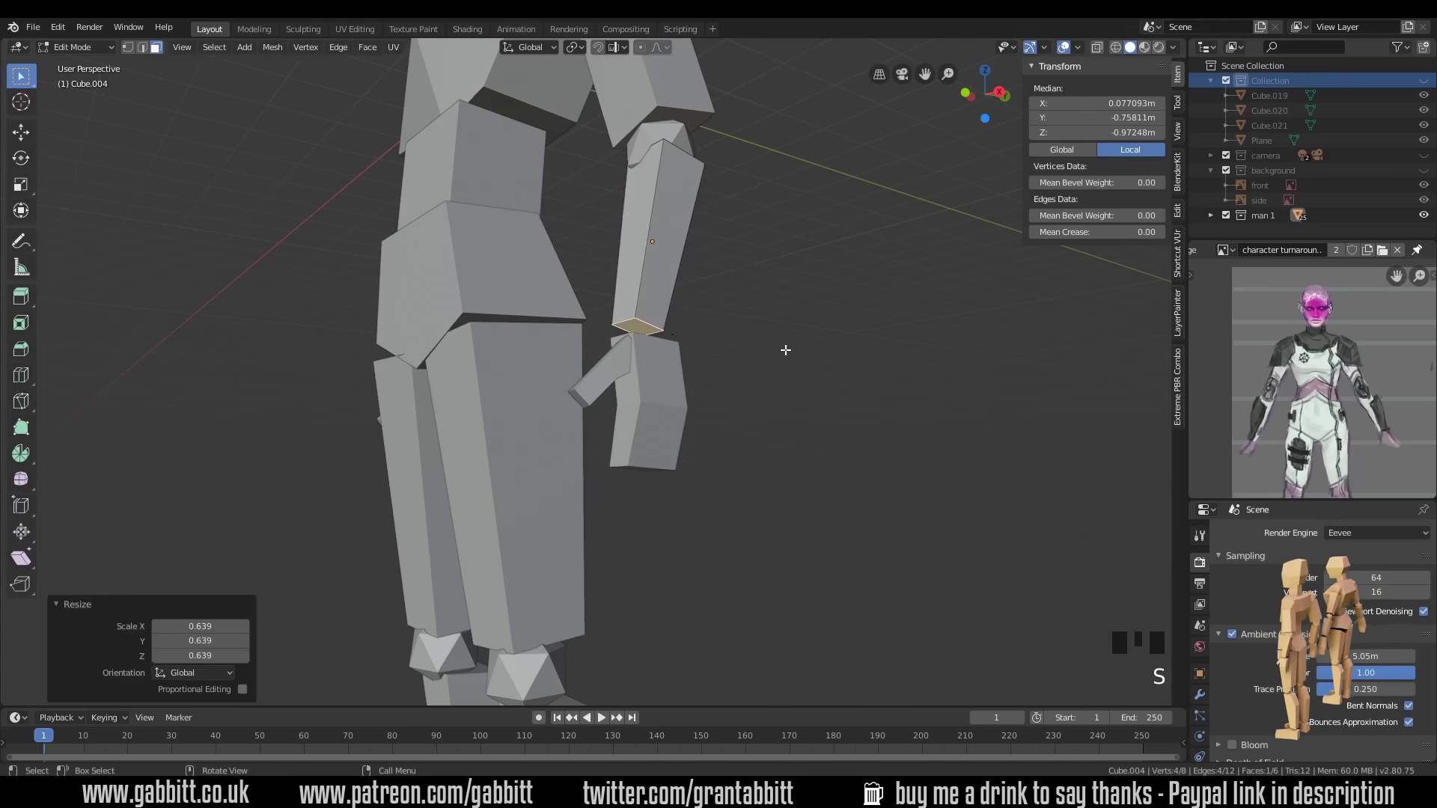
key(Tab)
scroll(734, 355, down, 3)
- Check the torso, pelvis and head cubes by selecting each one
middle_drag(733, 360, 841, 385)
click(602, 217)
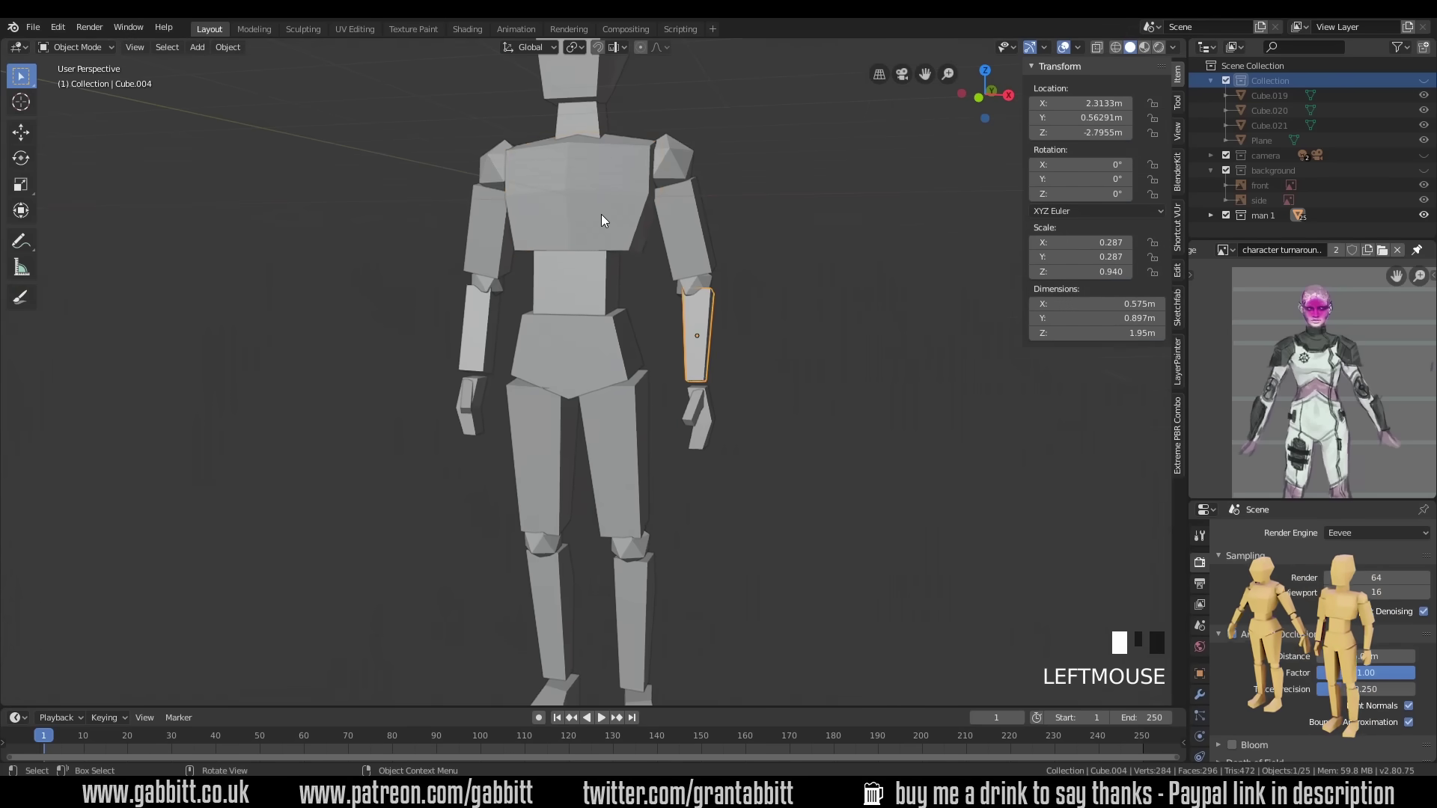
click(597, 358)
shift+middle_drag(627, 336, 636, 457)
click(598, 247)
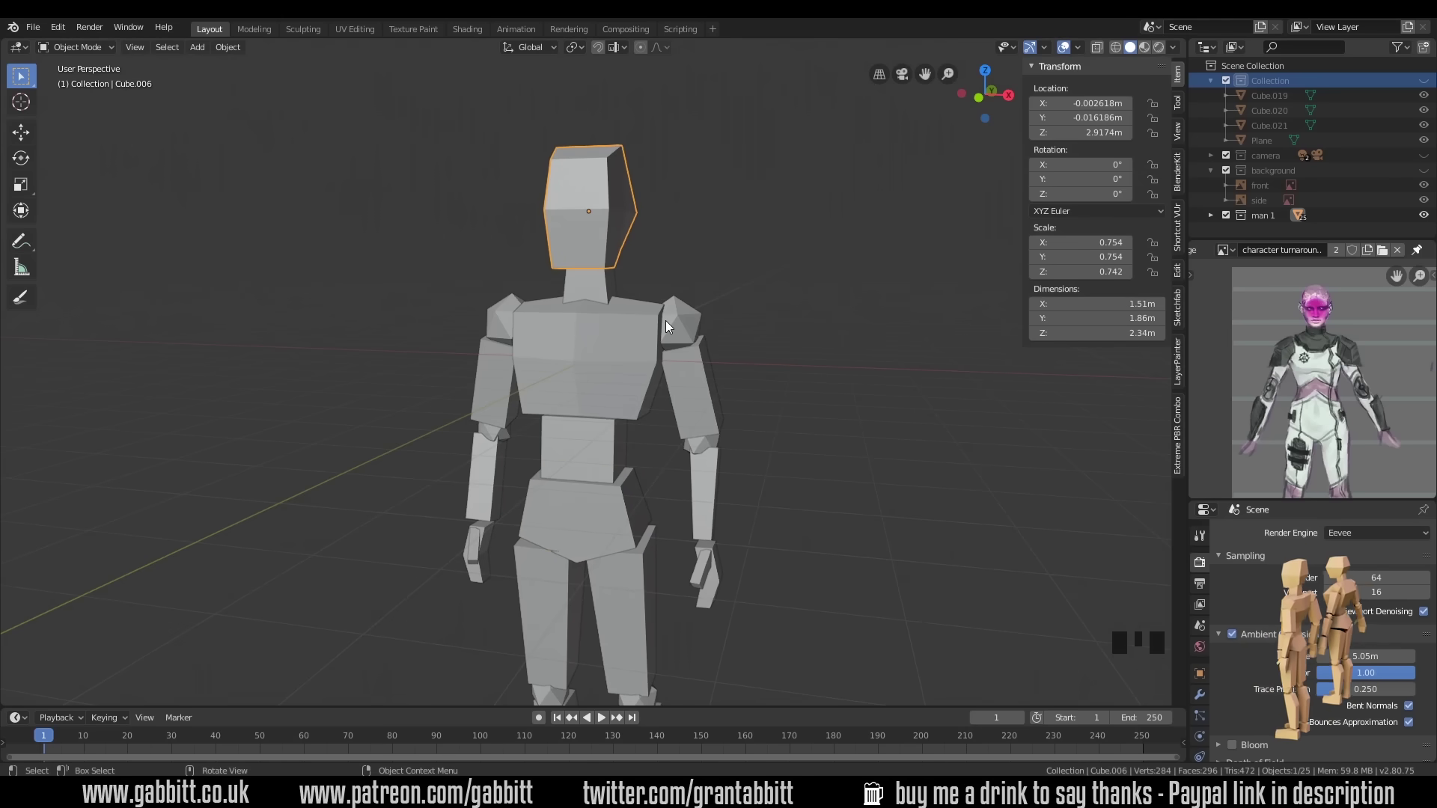
scroll(665, 321, down, 3)
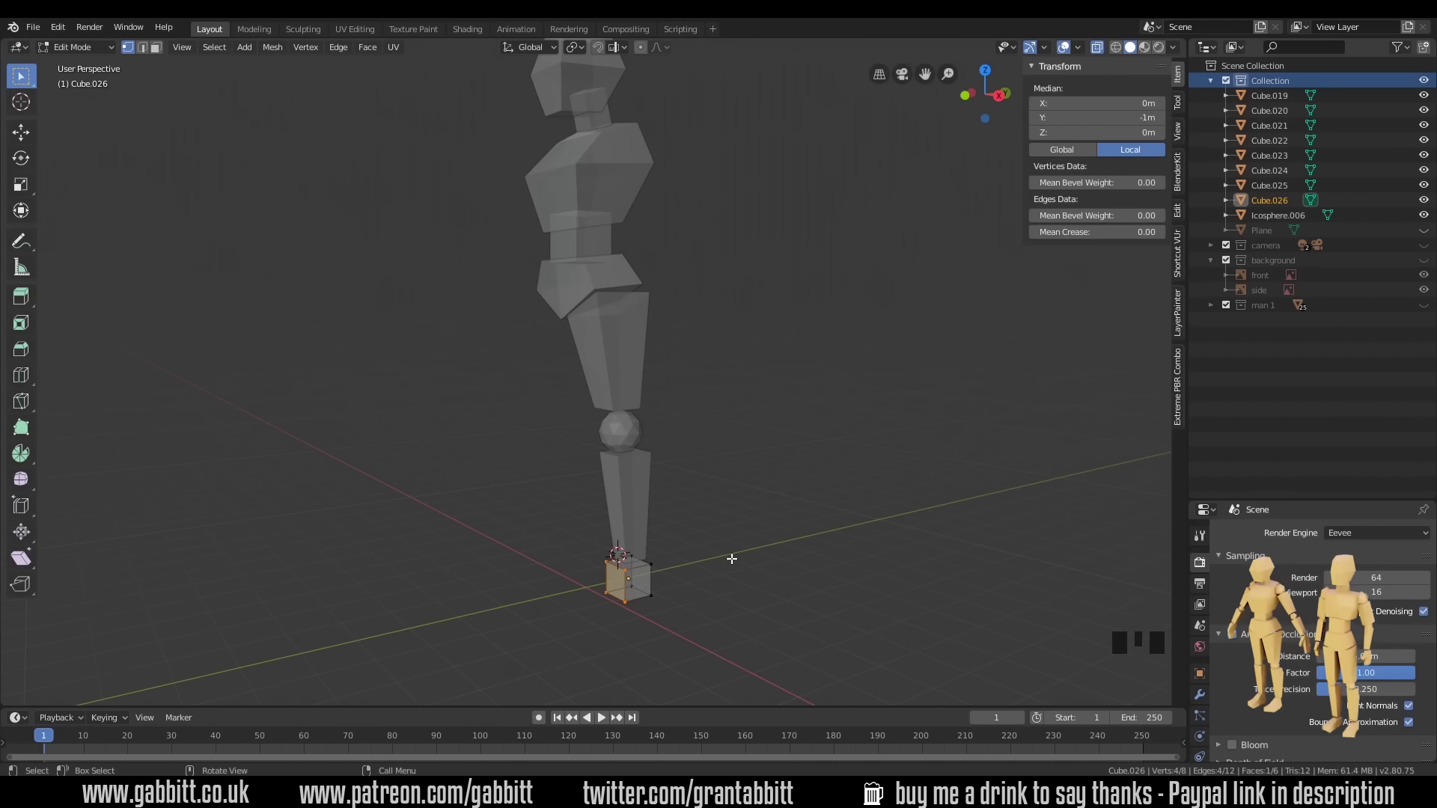
- In Right view, extrude the foot cube Cube.026 1.16 m forward into a long foot
key(KP_3)
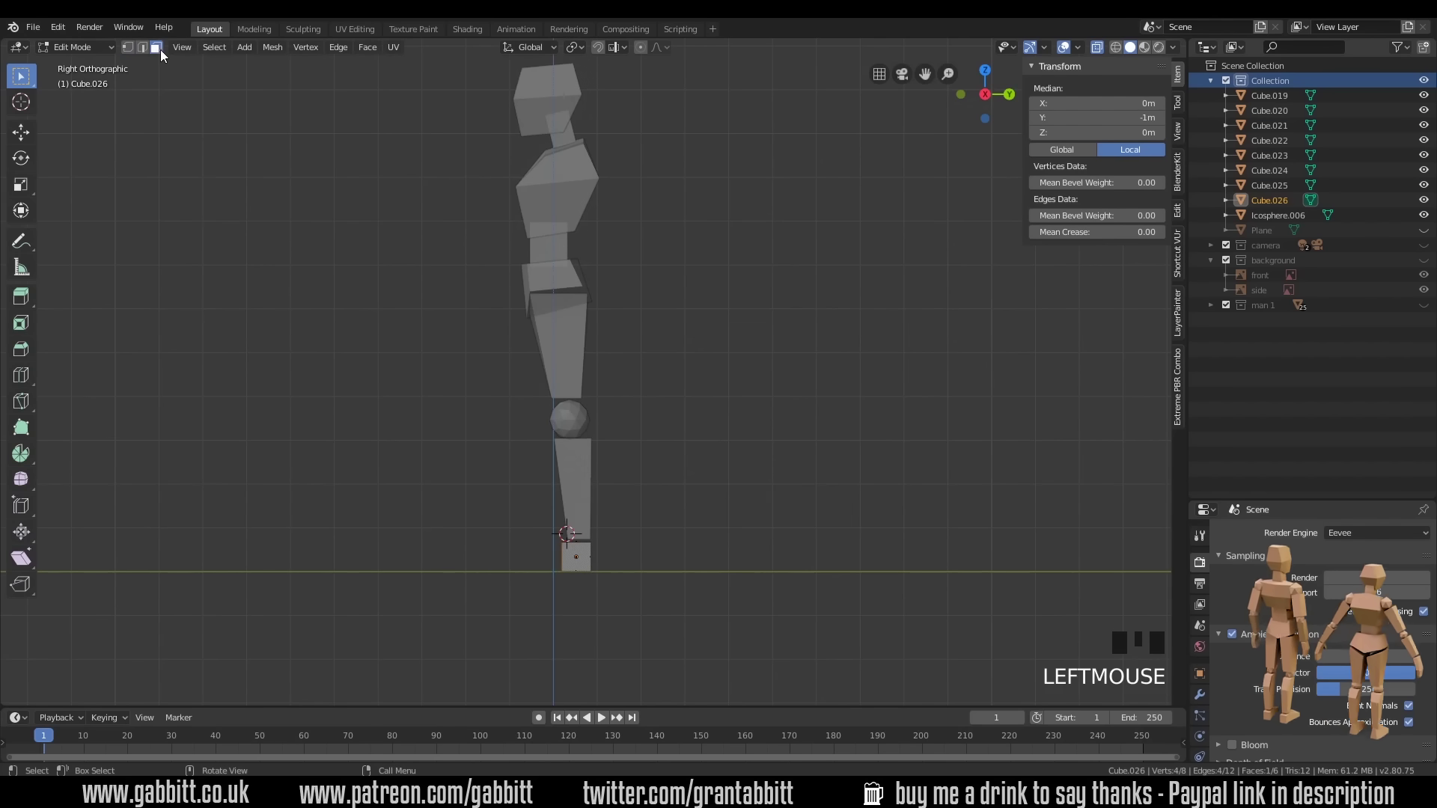
middle_drag(523, 510, 759, 540)
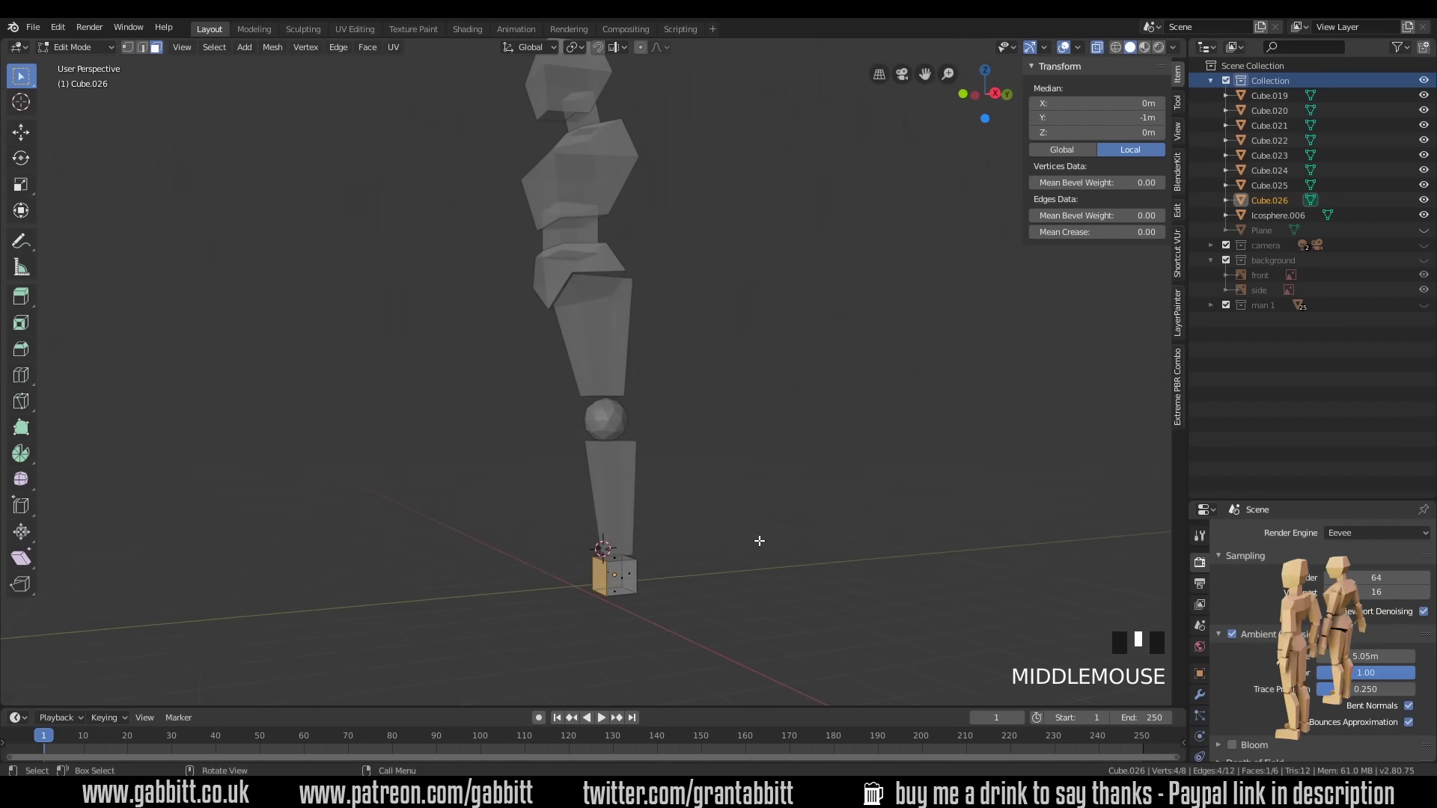
key(KP_3)
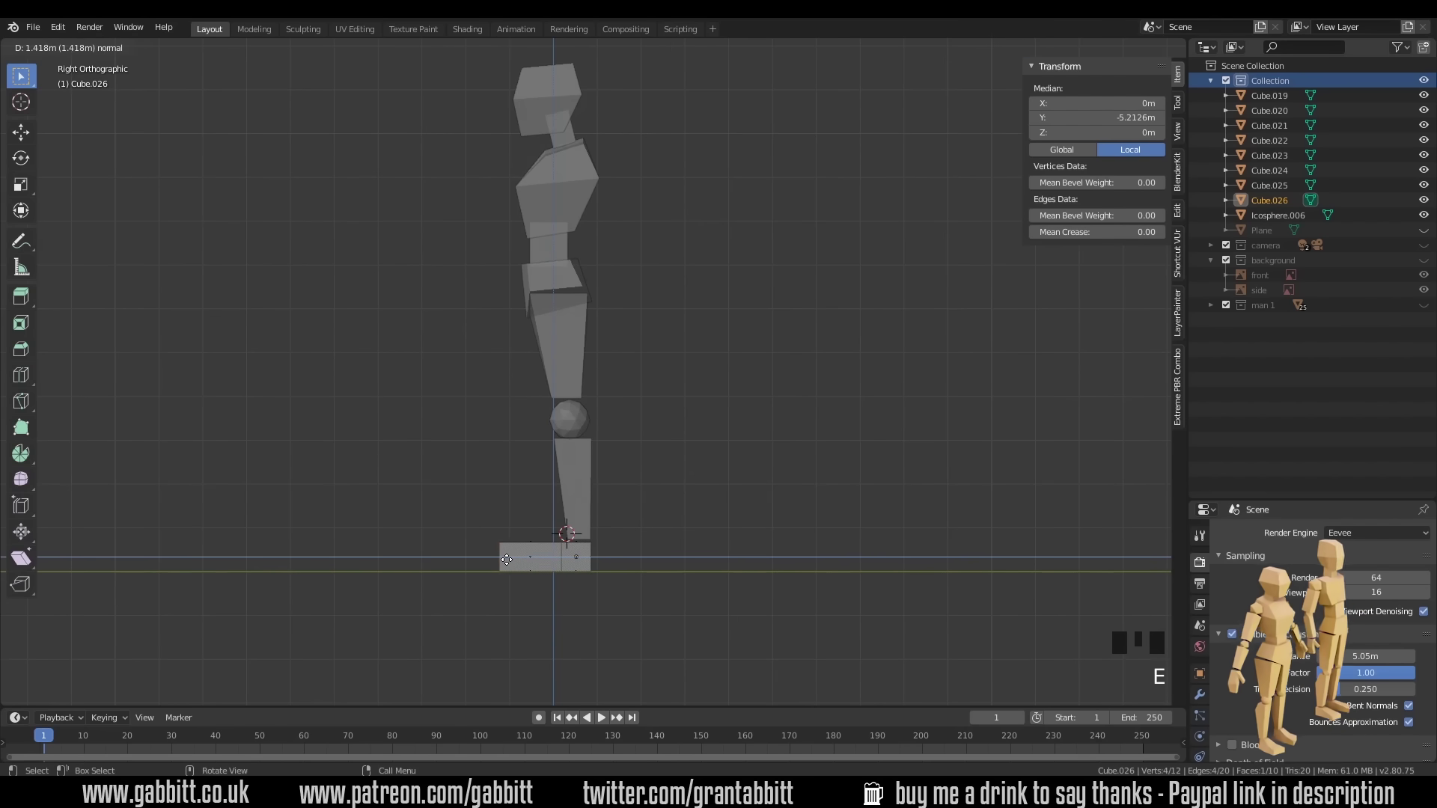
click(517, 560)
middle_drag(517, 560, 702, 535)
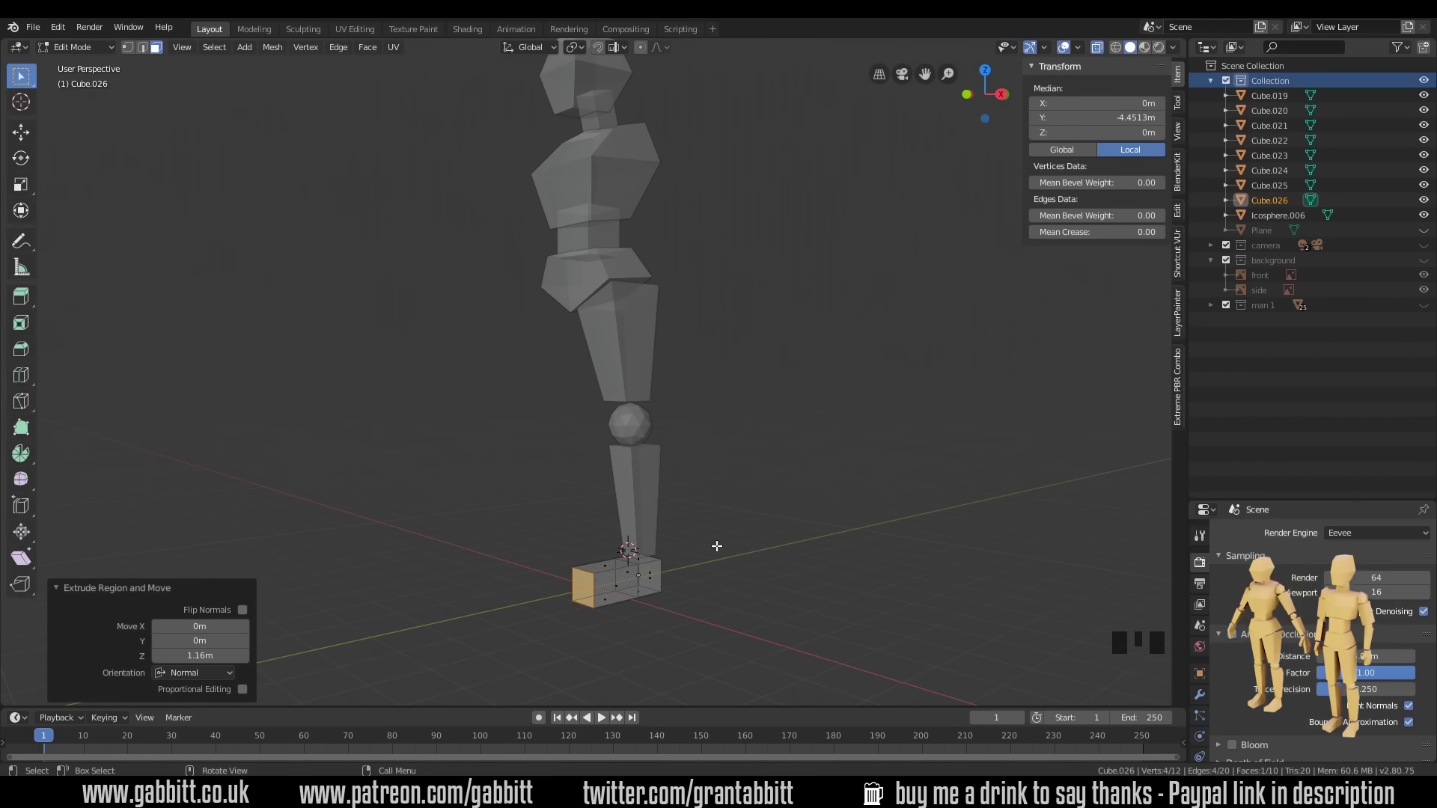
- Add a loop cut across the lower box, then undo the last change
key(ctrl+r)
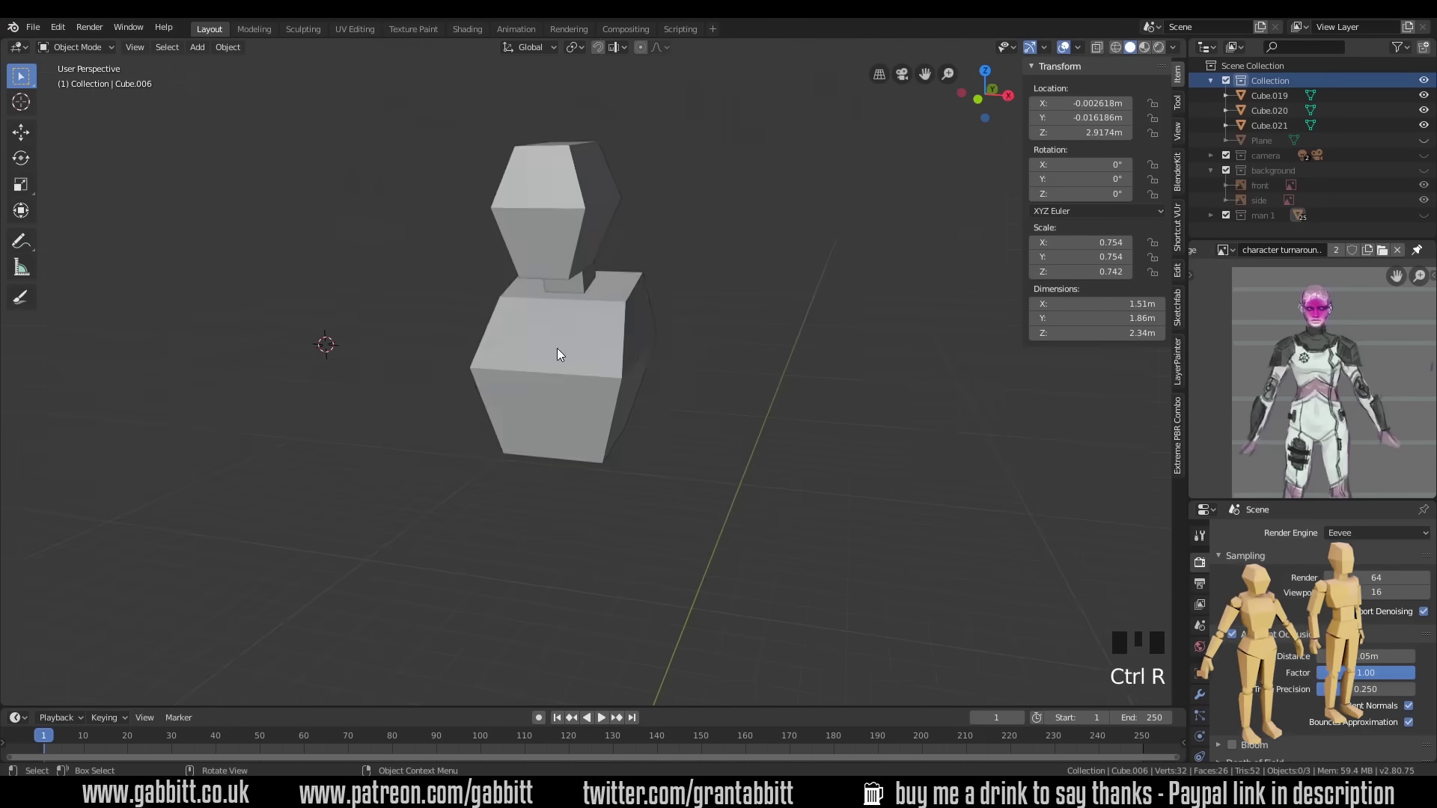
double_click(559, 353)
middle_drag(599, 360, 655, 379)
key(Tab)
shift+right_click(523, 362)
key(shift+s)
key(ctrl+z)
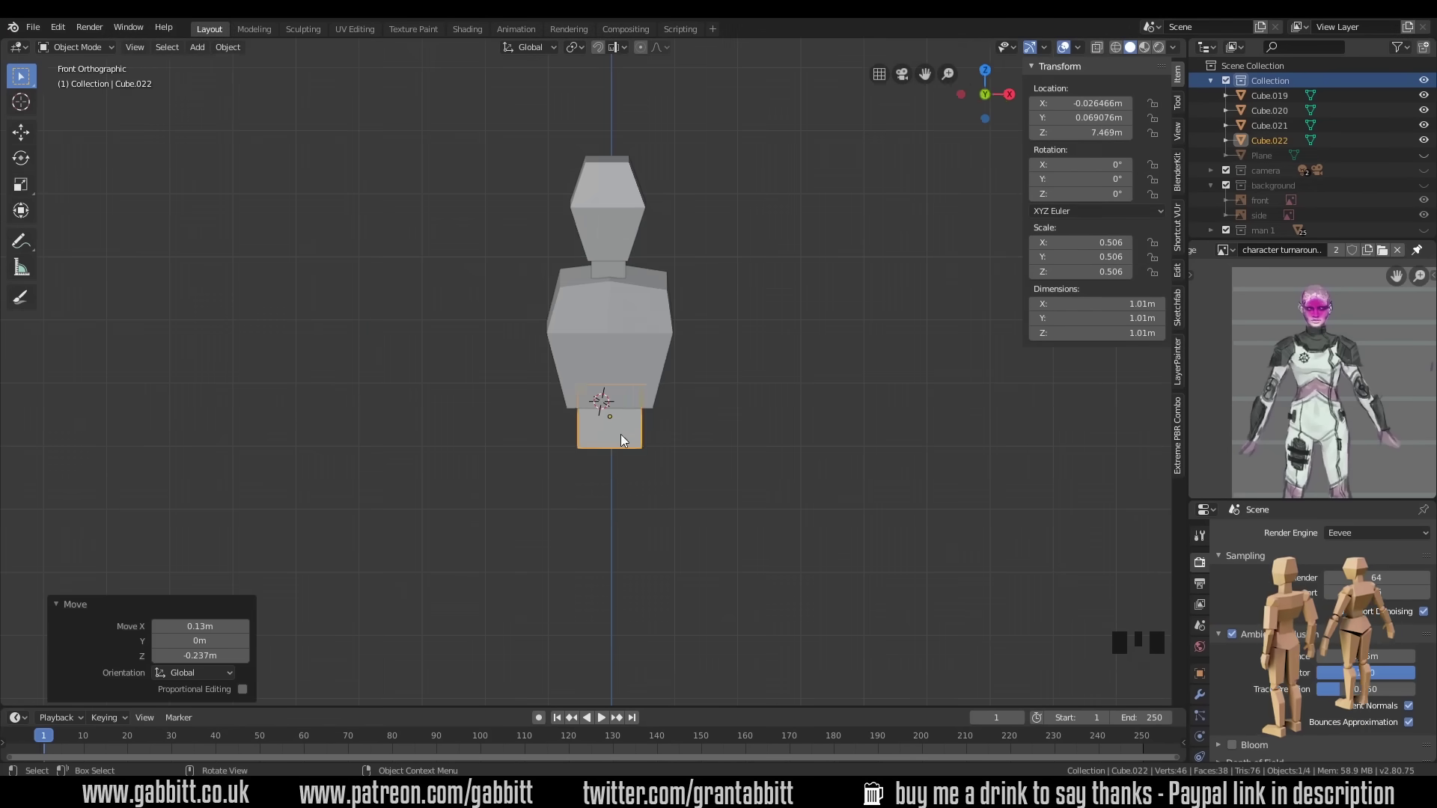
- Move a selected edge of the new block along the Y axis
middle_drag(621, 440, 516, 478)
key(KP_5)
shift+click(569, 449)
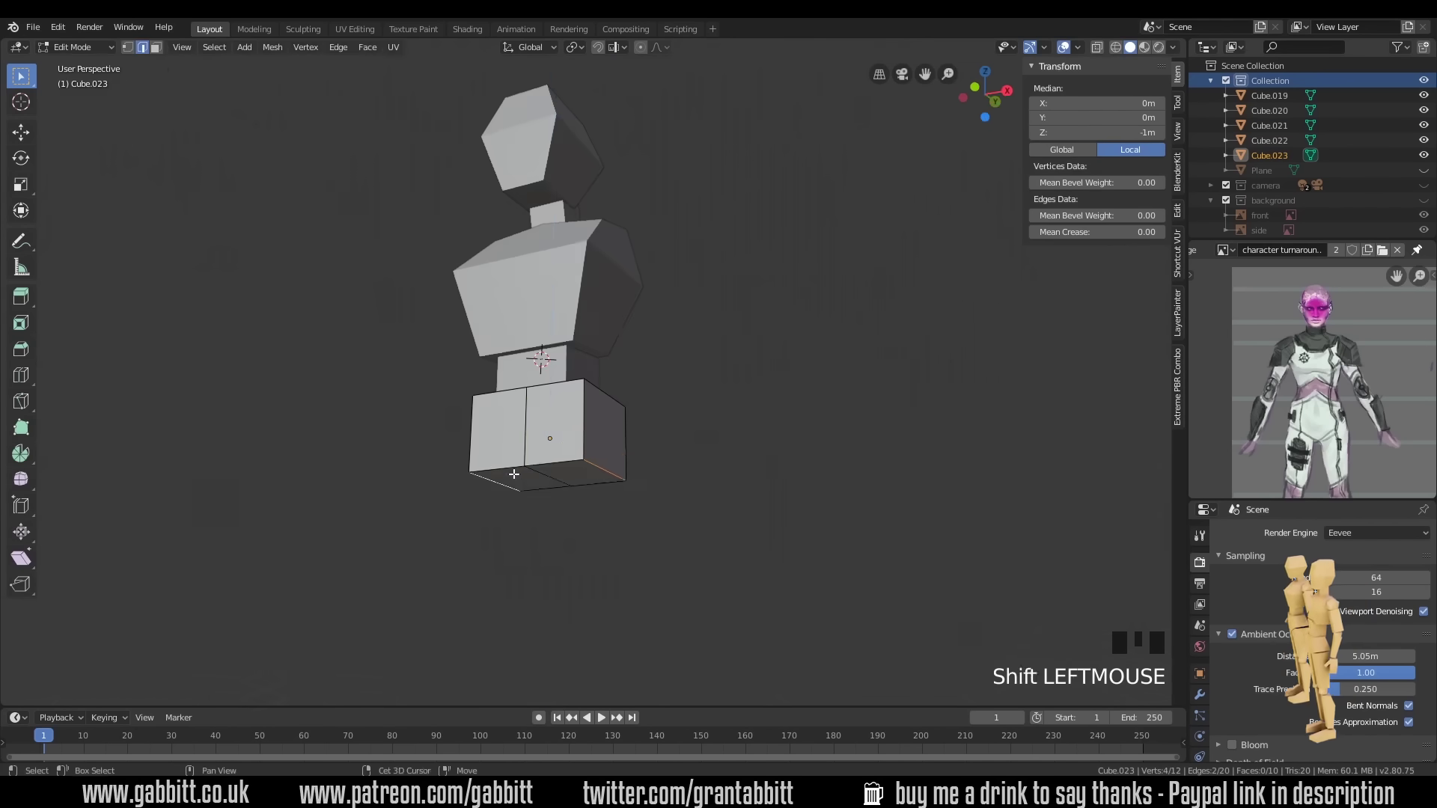
middle_drag(569, 449, 622, 529)
key(g)
key(y)
click(449, 545)
middle_drag(449, 544, 378, 618)
- Select hip block Cube.022 and tilt it 5.68 degrees about the X axis
key(g)
key(Escape)
key(Tab)
scroll(524, 404, down, 3)
click(524, 404)
key(g)
key(x)
key(Escape)
click(523, 479)
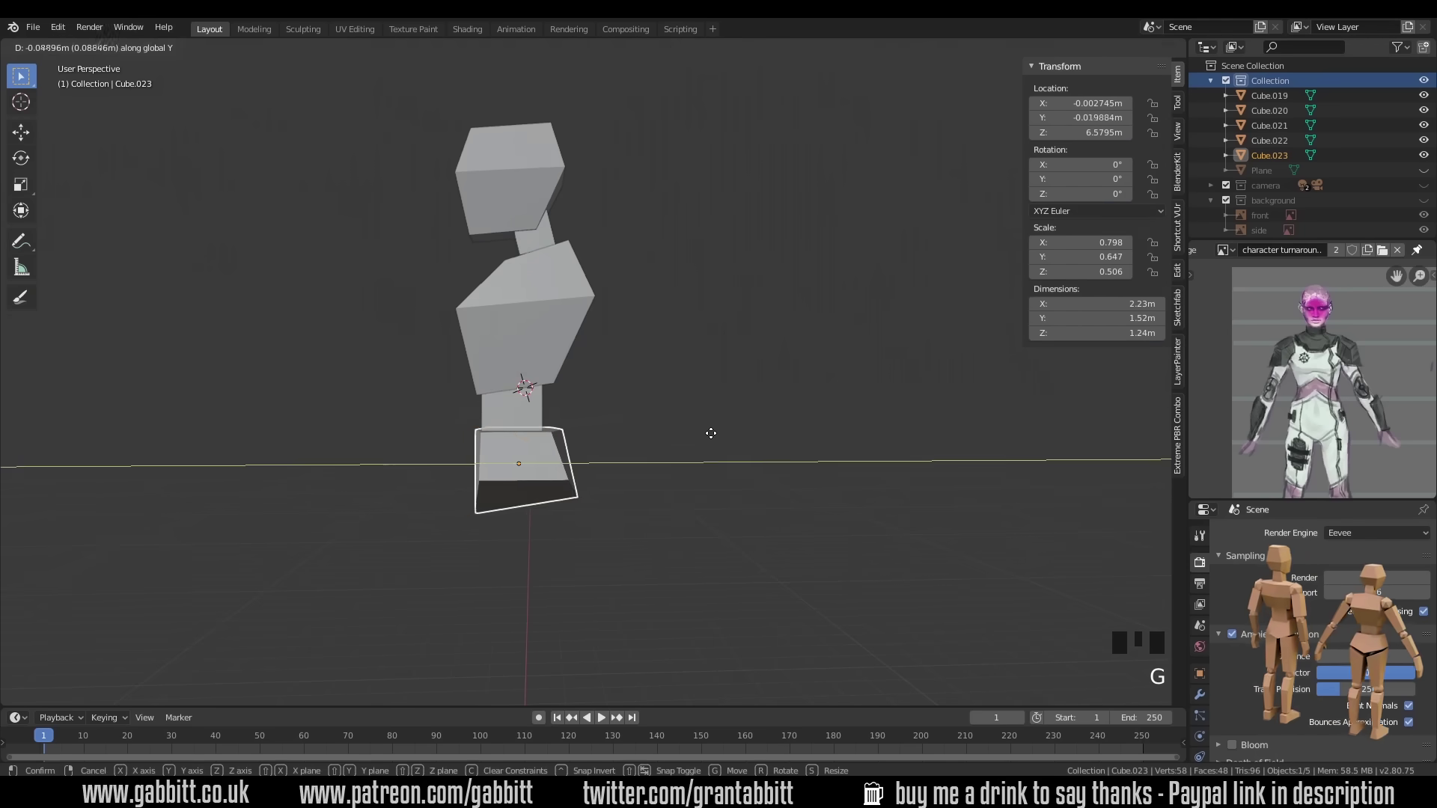
key(r)
key(x)
click(672, 495)
- Add a small thigh cube below the hip and lower its bottom face along Z
key(KP_1)
shift+right_click(672, 474)
key(shift+a)
key(g)
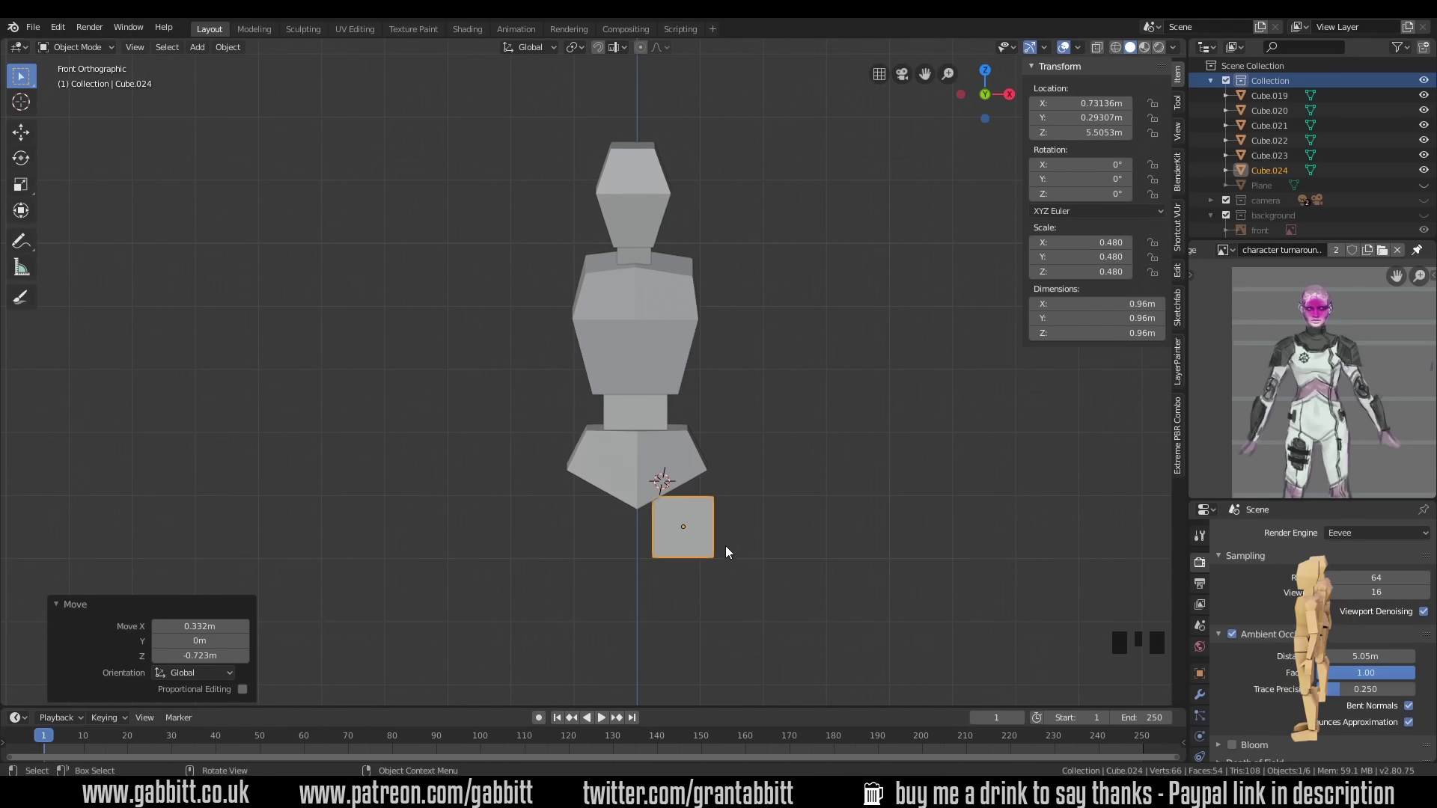
key(Tab)
key(alt+z)
drag(737, 546, 640, 569)
key(g)
key(z)
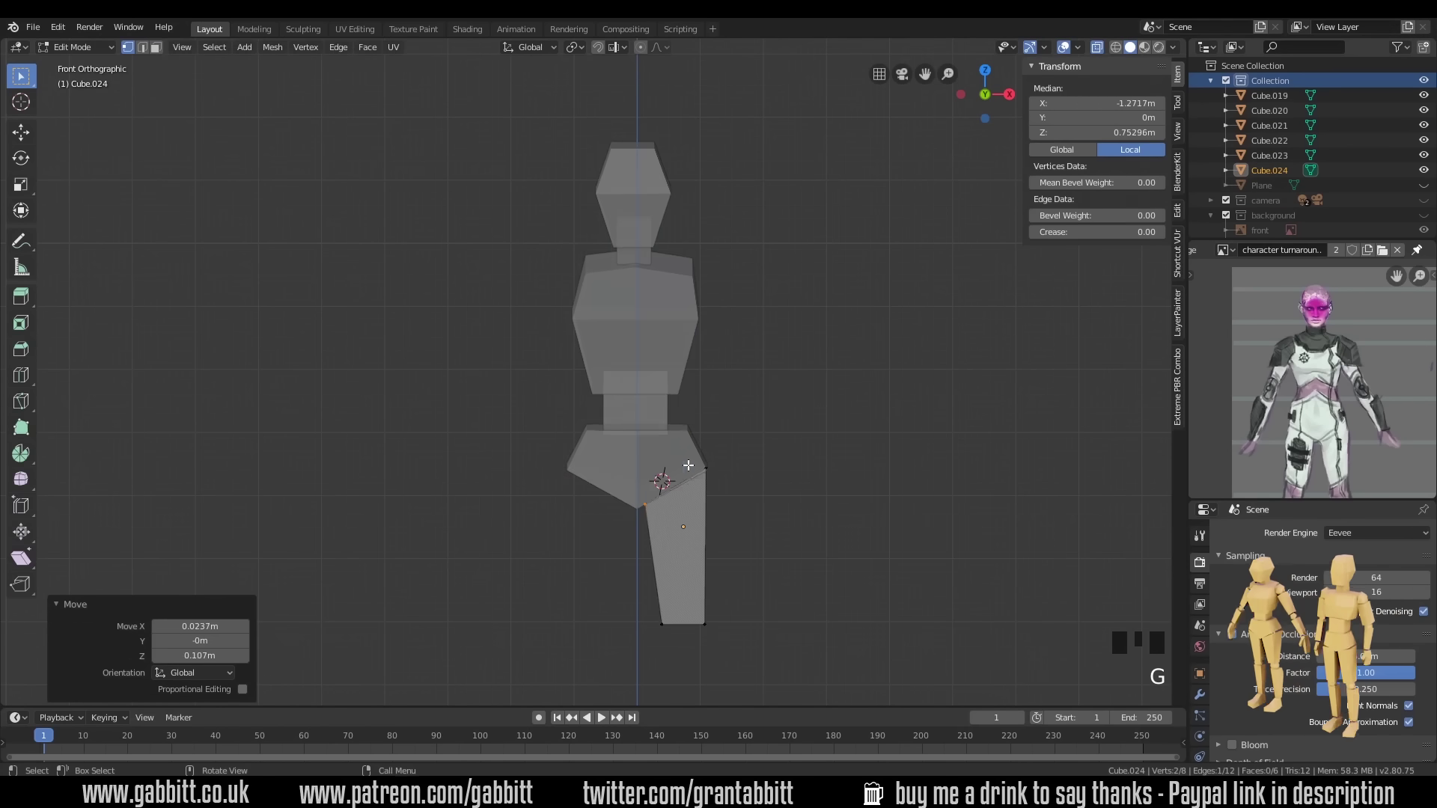
key(Tab)
shift+middle_drag(737, 504, 744, 546)
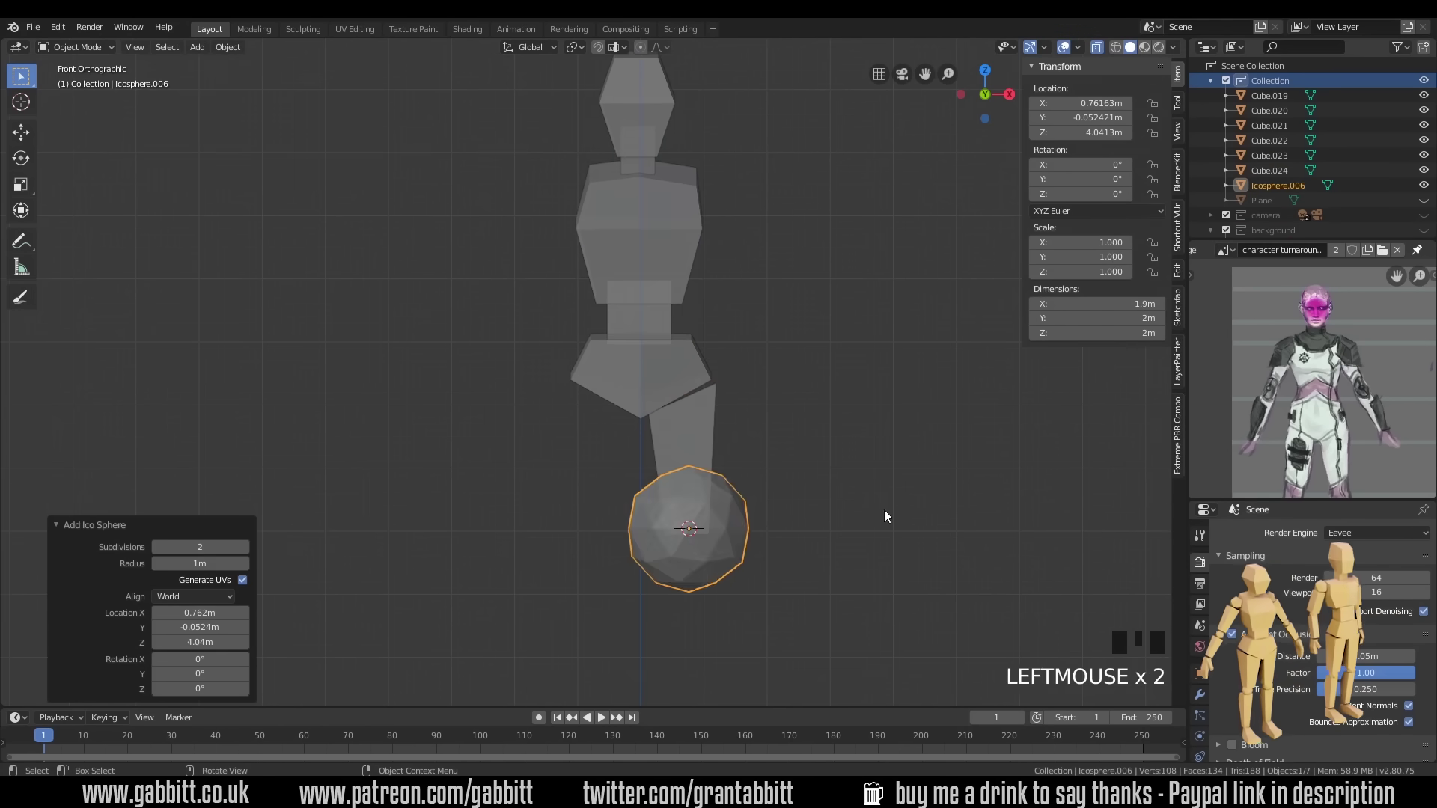
- Add a small knee icosphere and move it along Y into place
key(s)
click(786, 535)
middle_drag(785, 535, 686, 554)
key(Tab)
key(Tab)
key(g)
key(y)
click(536, 569)
drag(1434, 242, 1368, 315)
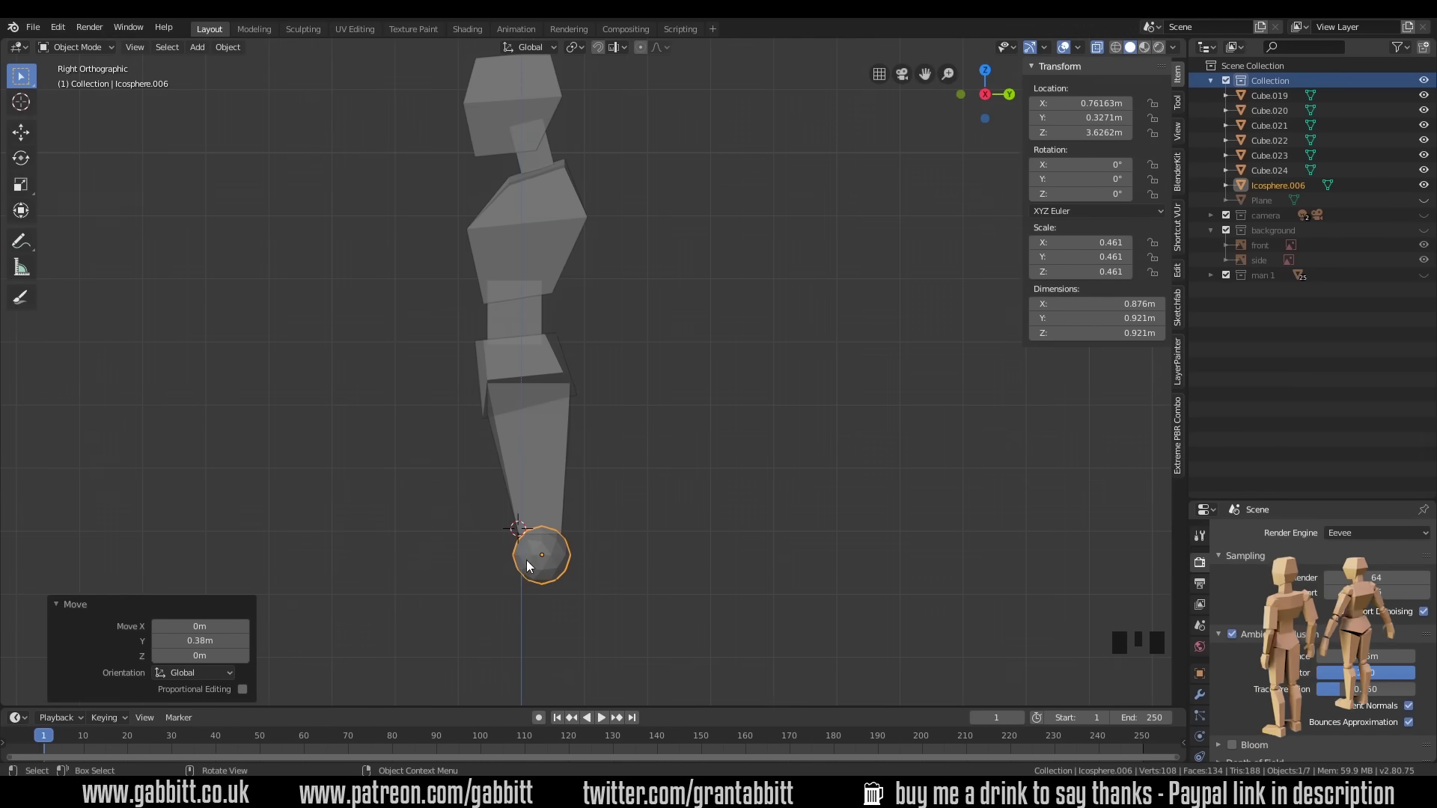
scroll(528, 565, down, 1)
key(g)
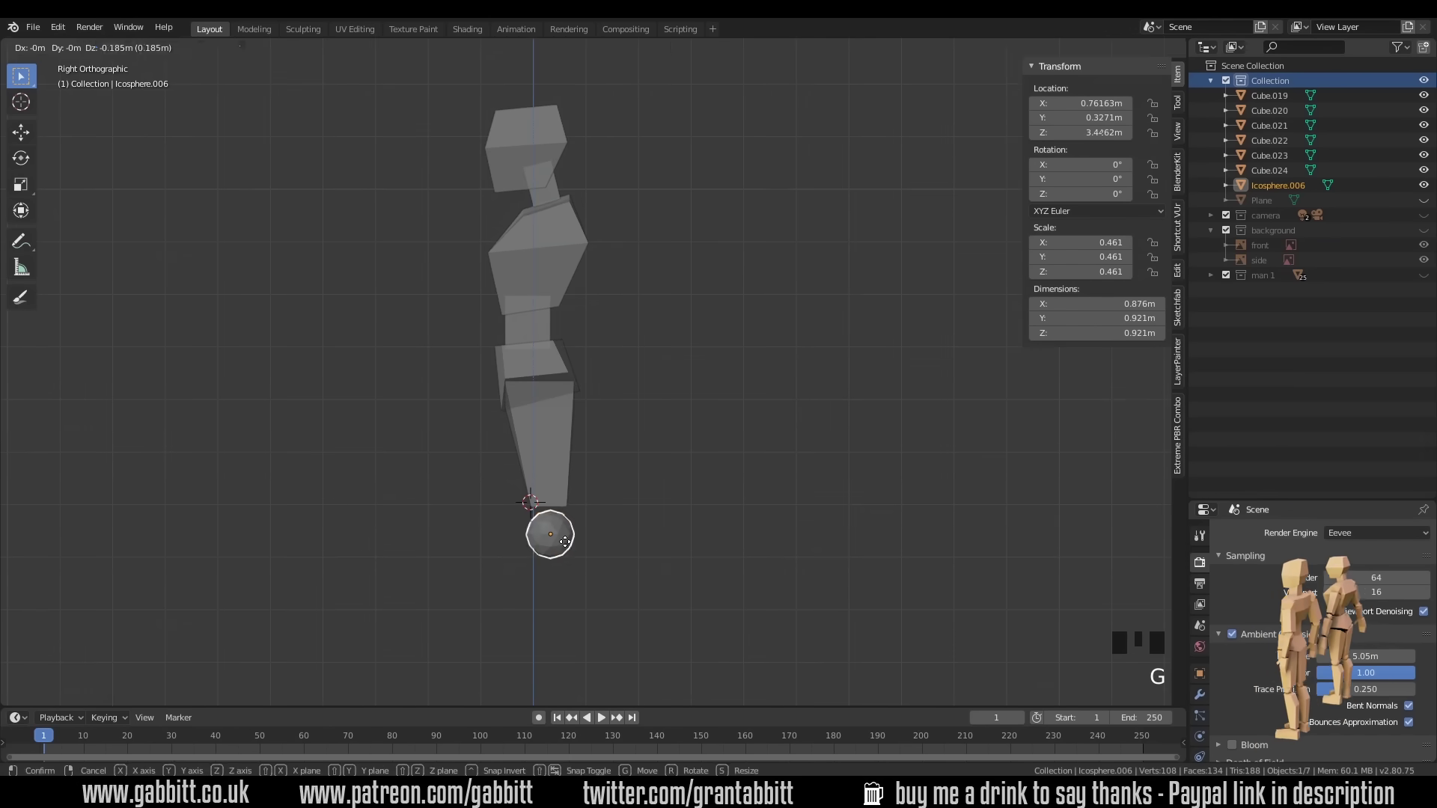
- Add a shin cube under the knee, taper its lower end, and narrow it to 0.777 on X
key(shift+a)
key(Tab)
key(g)
key(Tab)
key(g)
click(636, 589)
key(KP_1)
key(s)
key(x)
click(645, 554)
shift+middle_drag(645, 554, 714, 307)
- Add a small foot cube at the ankle, at the shin's end
shift+right_click(678, 647)
key(shift+a)
click(678, 646)
key(s)
click(712, 649)
key(KP_3)
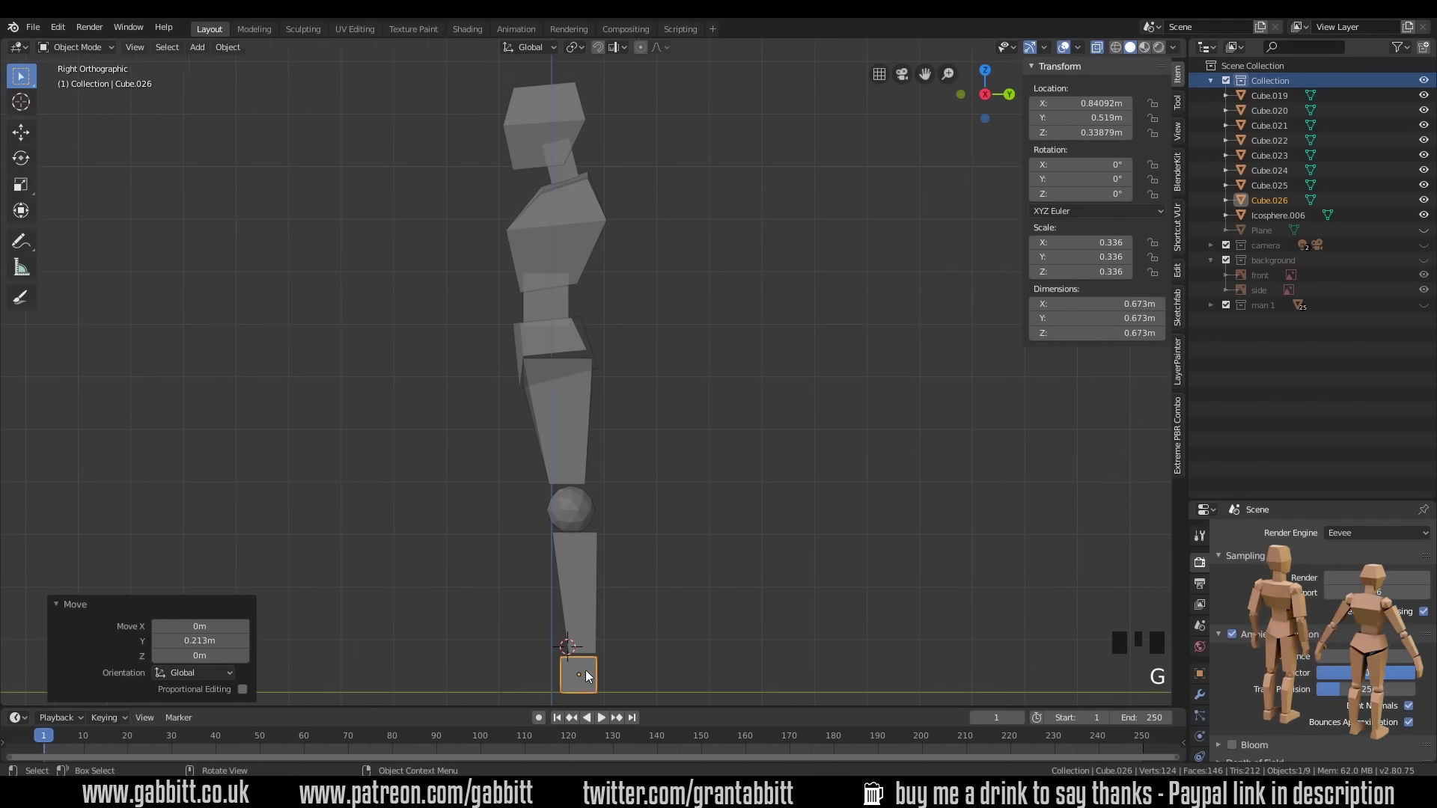
- Reshape the foot mesh by shifting part of its geometry along X
key(Tab)
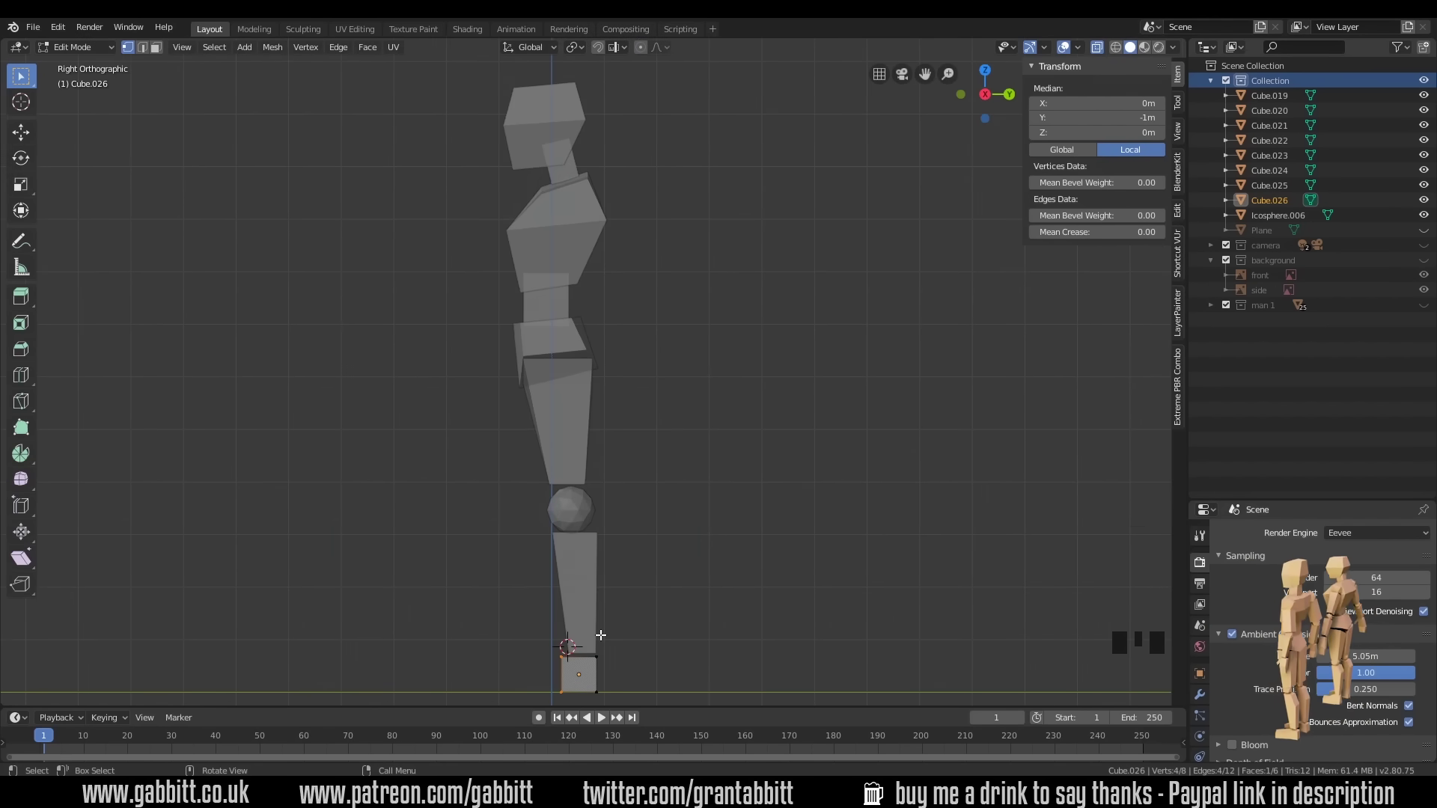
middle_drag(601, 634, 812, 570)
key(e)
key(g)
key(x)
key(x)
click(748, 584)
key(2)
- Adjust a face of the thigh mesh in the front view
key(KP_1)
click(657, 374)
click(710, 461)
key(Tab)
key(KP_3)
- Shift the lower leg's geometry along the Y axis
click(581, 517)
key(Tab)
key(g)
key(x)
middle_drag(581, 517, 622, 528)
key(y)
click(615, 540)
middle_click(629, 596)
click(619, 619)
middle_drag(619, 619, 780, 296)
key(Tab)
- Add an icosphere at the shoulder and move it into place
key(shift+a)
click(748, 315)
key(KP_3)
key(g)
click(653, 236)
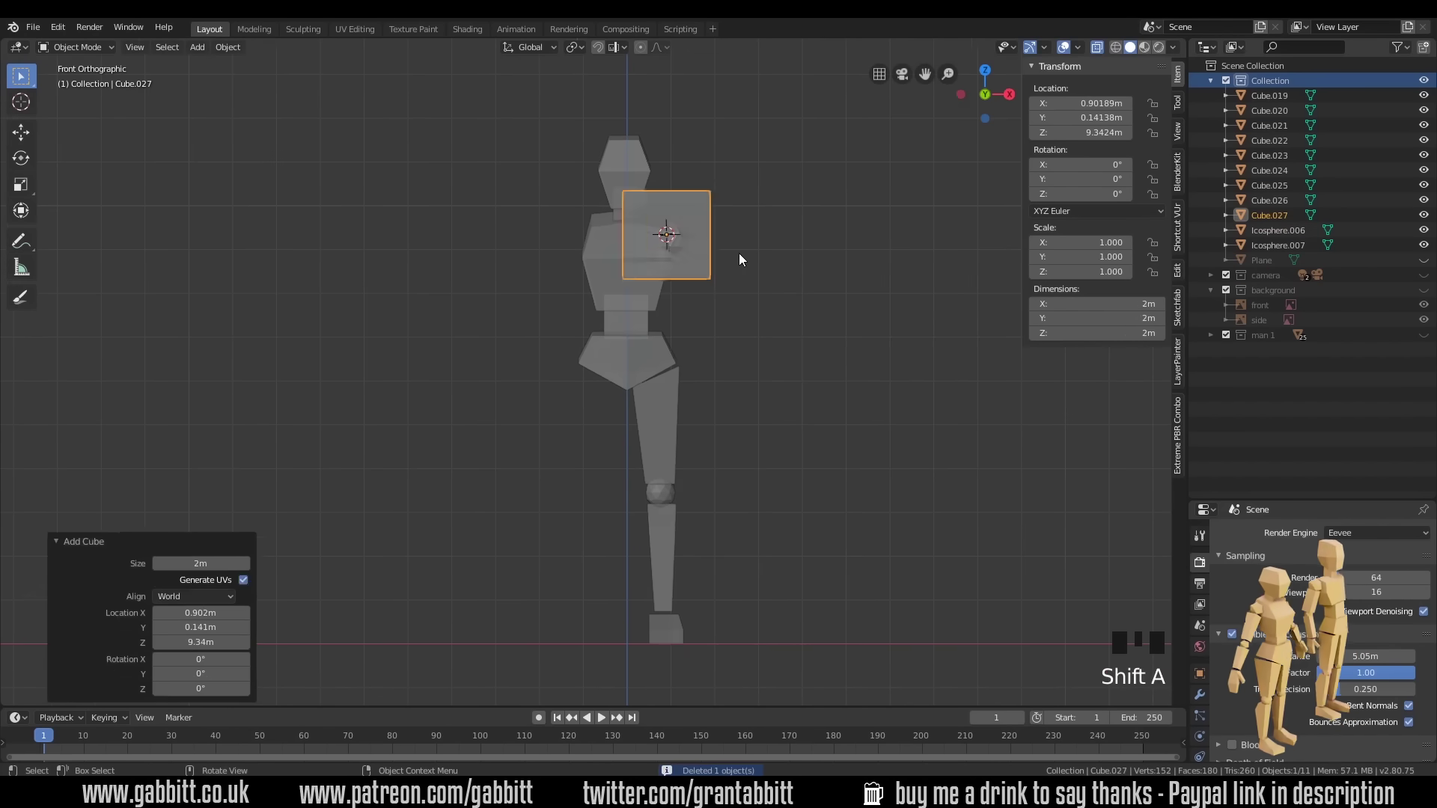
- Finish the upper arm rotation, then duplicate the shoulder sphere into an elbow and place the hand piece
click(778, 232)
click(677, 238)
key(shift+d)
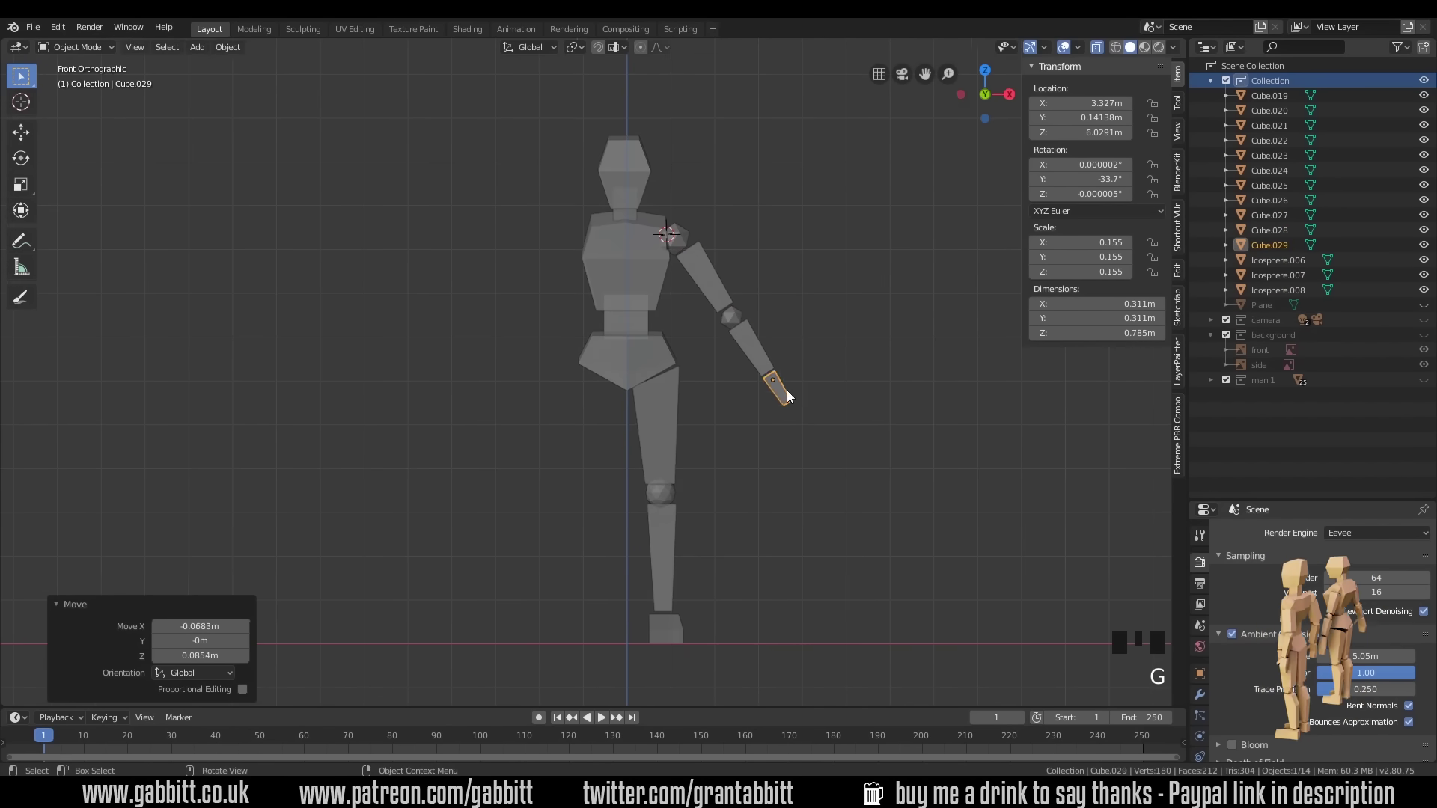
click(880, 435)
- Reshape the forearm piece by scaling one of its edges in edit mode
key(KP_3)
middle_drag(682, 420, 801, 414)
key(KP_1)
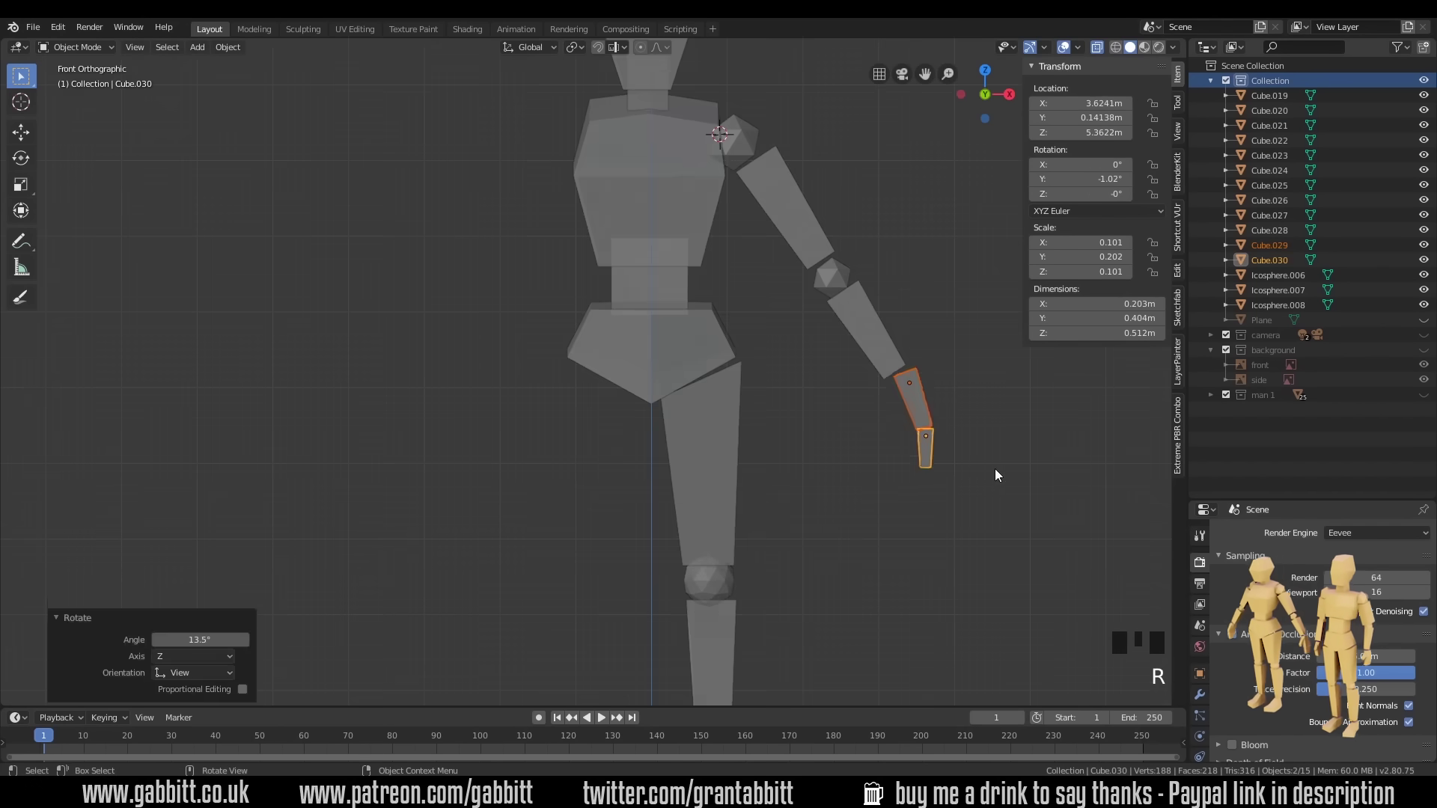
click(868, 352)
key(Tab)
middle_drag(979, 442, 831, 479)
- Add a small thumb cube beside the hand and tilt it 23.6 degrees
key(KP_5)
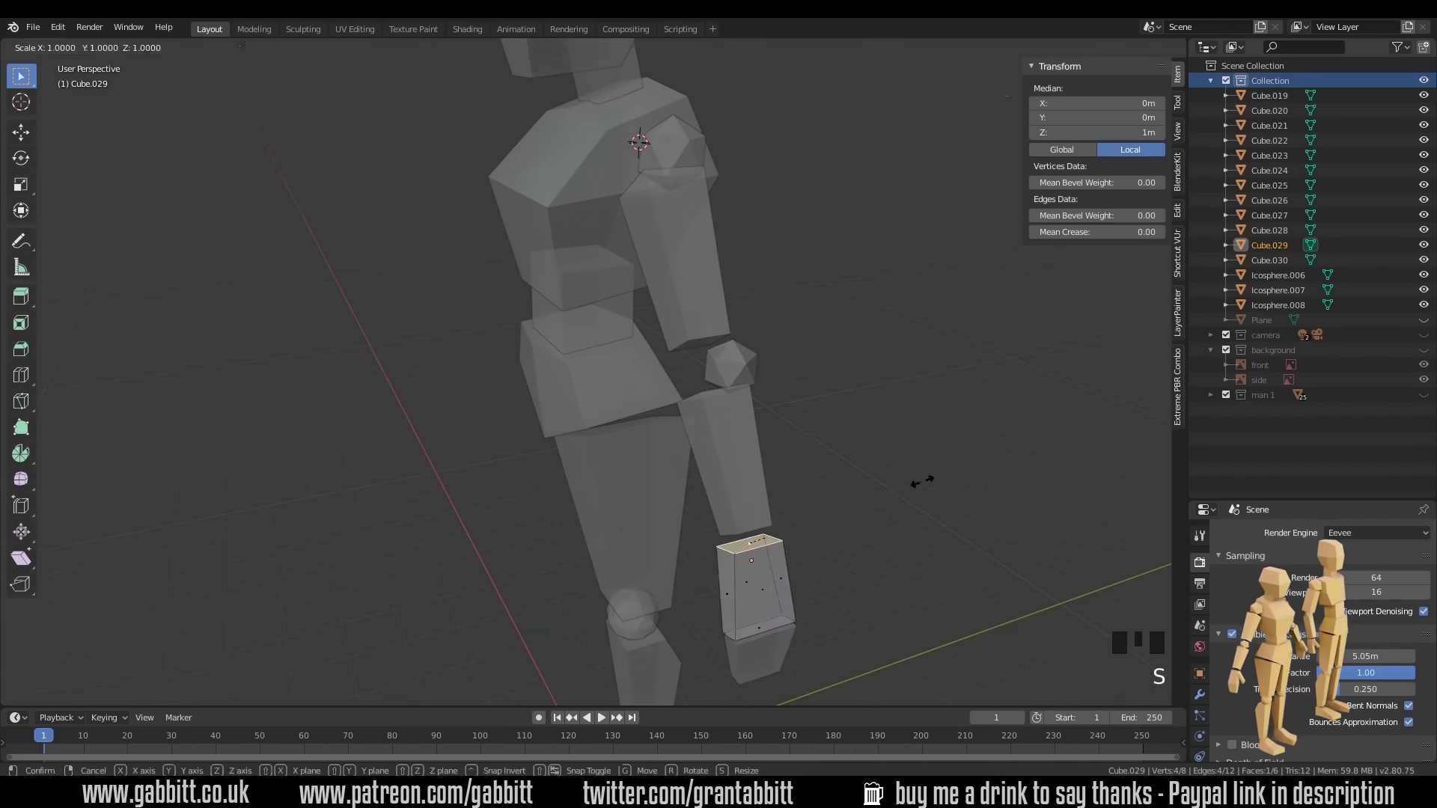
key(shift+a)
click(949, 485)
middle_drag(949, 485, 681, 480)
key(Tab)
key(KP_3)
key(r)
click(642, 390)
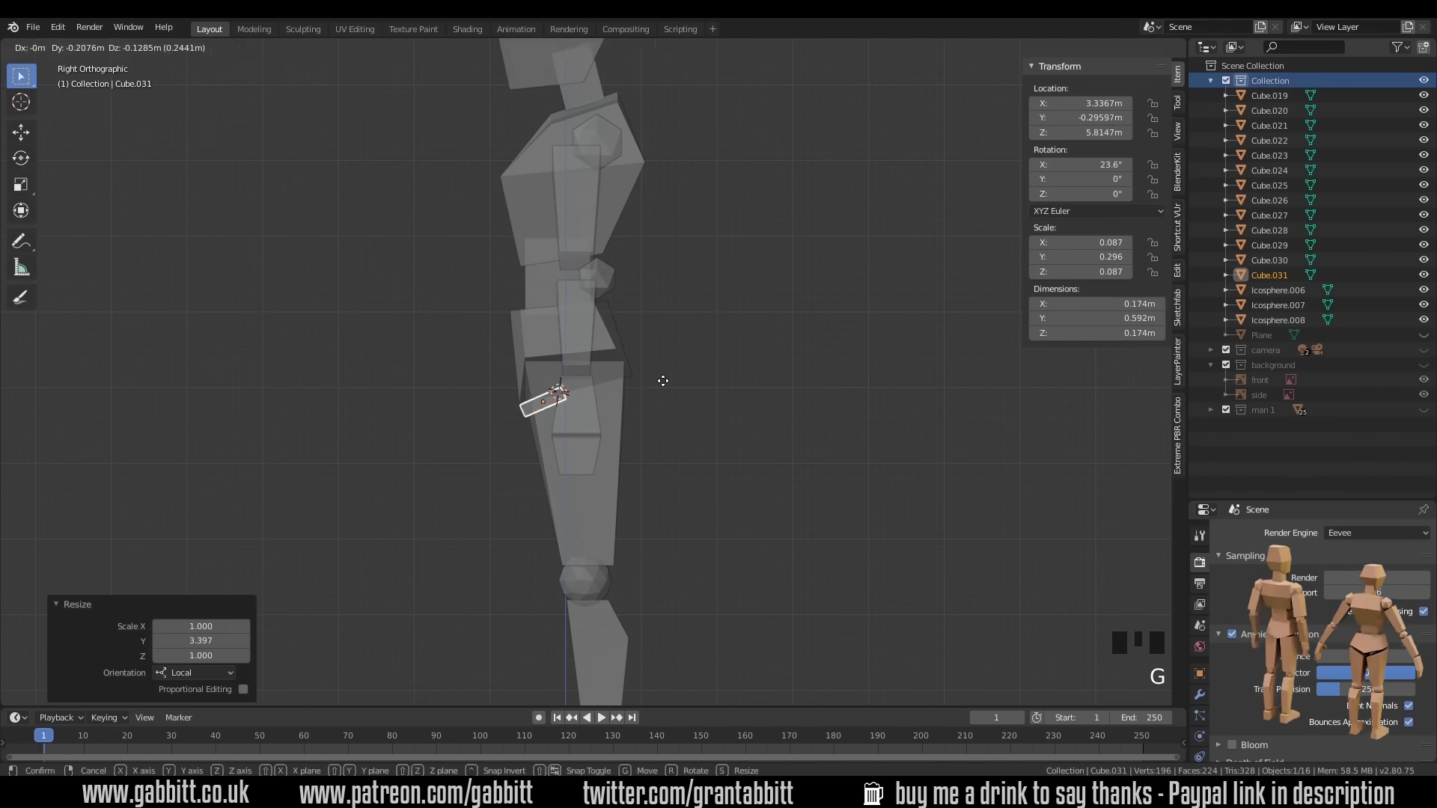
click(664, 380)
- Add a loop cut across the thumb and bend it at the cut
key(Tab)
middle_drag(664, 380, 659, 449)
key(ctrl+r)
click(658, 449)
key(g)
click(665, 391)
key(Tab)
- Select all the arm pieces and apply their rotation
middle_drag(665, 392, 703, 225)
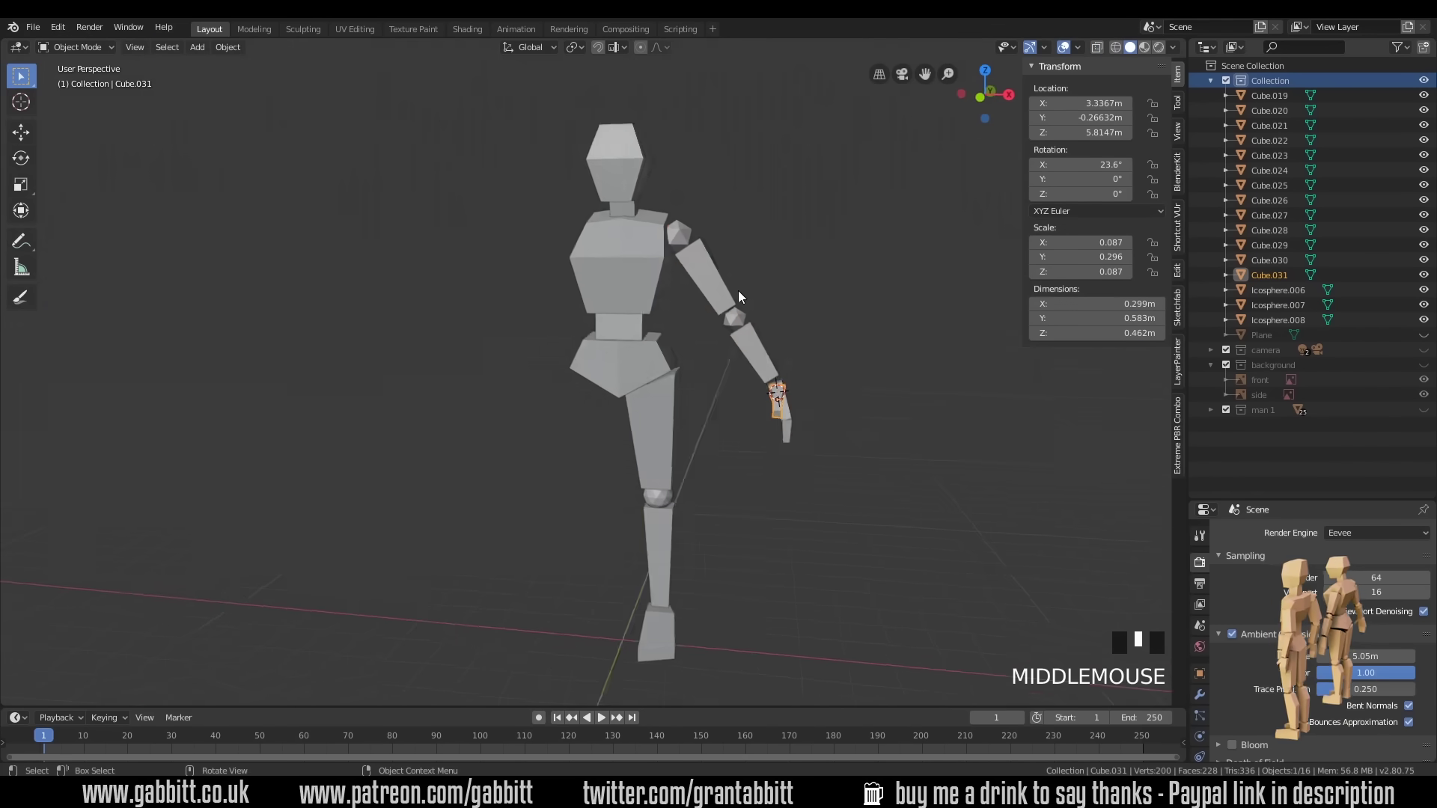
drag(702, 224, 795, 445)
key(ctrl+a)
click(882, 413)
- Duplicate the arm, mirror it with scale X -1, and move it to the other shoulder
key(shift+d)
key(Escape)
key(s)
key(x)
key(minus)
key(1)
key(Return)
key(KP_1)
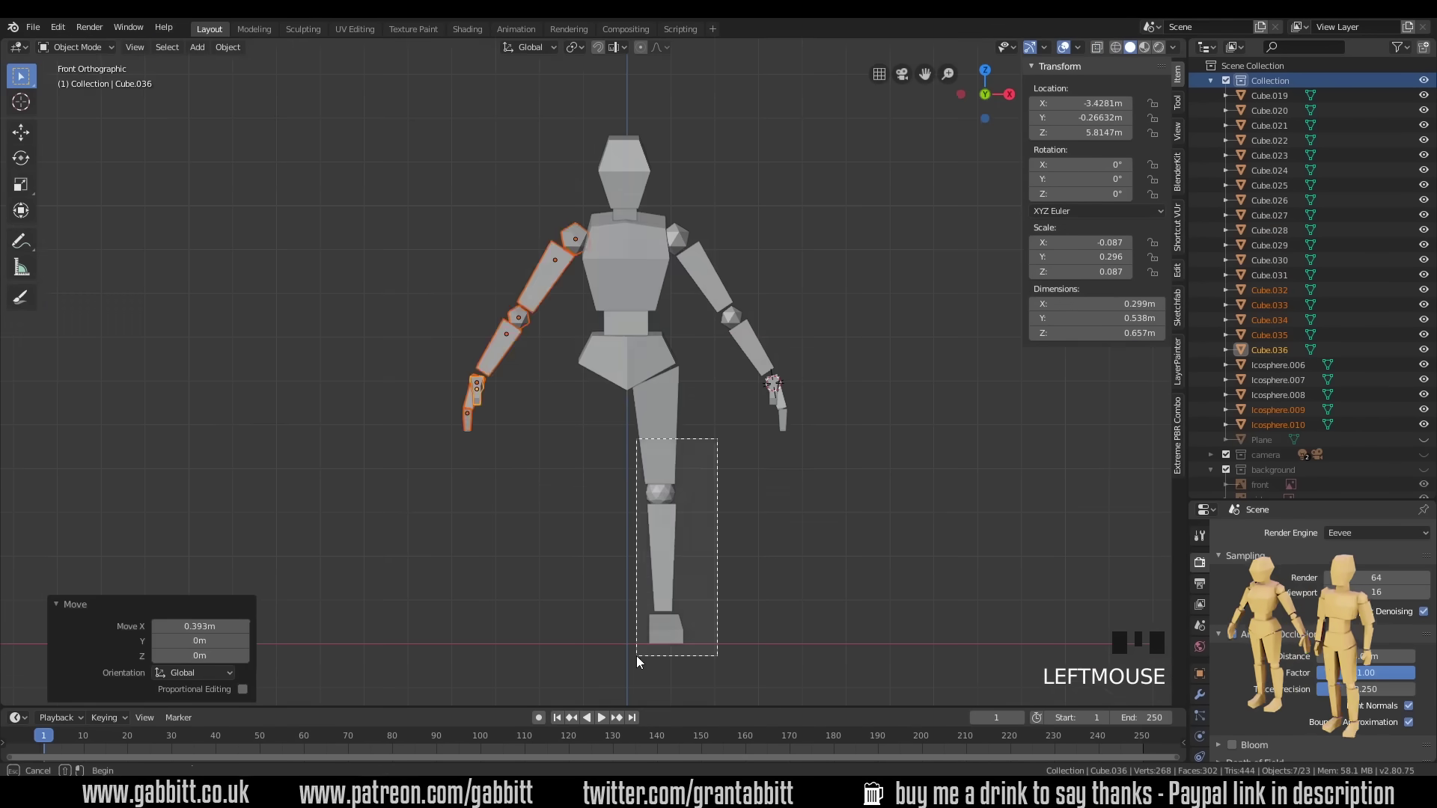
- Move the foot cube up into position
click(665, 628)
scroll(665, 629, up, 3)
key(g)
key(g)
click(674, 599)
middle_drag(674, 598, 685, 623)
key(Tab)
scroll(577, 518, up, 3)
middle_drag(577, 518, 674, 554)
- Duplicate thigh, knee, shin and foot, mirror with scale X -1, and shift 1.6m across
drag(598, 336, 689, 560)
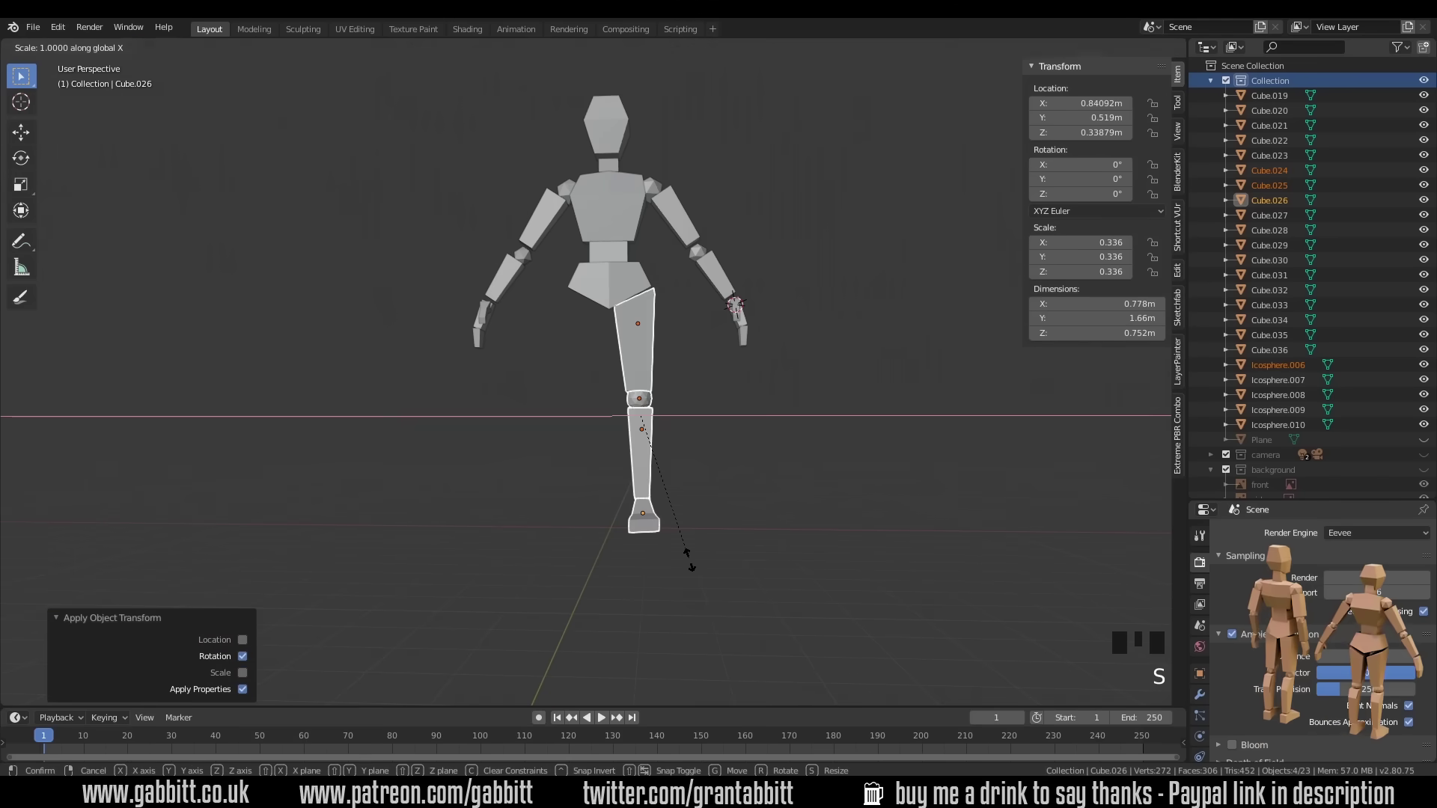
key(shift+d)
key(Escape)
key(s)
key(x)
key(minus)
key(1)
key(Return)
key(g)
key(x)
key(minus)
key(1)
key(period)
key(6)
key(Return)
- Adjust the mirrored thigh's bottom face in edit mode
scroll(672, 443, down, 2)
middle_drag(690, 561, 691, 411)
scroll(609, 539, up, 3)
click(585, 452)
key(Tab)
middle_drag(585, 452, 626, 495)
key(g)
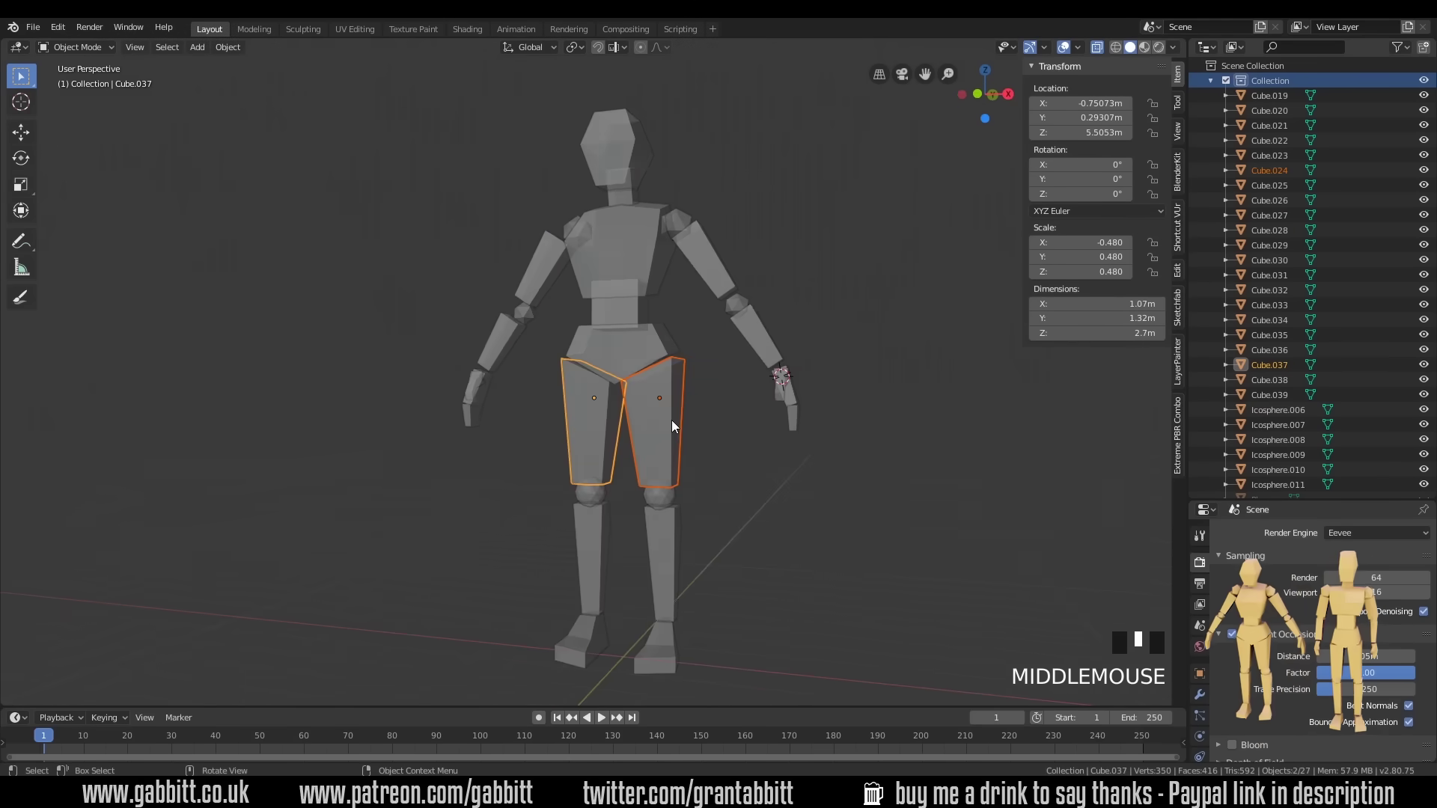
- Select the hip block and inspect the symmetric figure from front, side and angled views
click(591, 359)
middle_drag(643, 351, 664, 334)
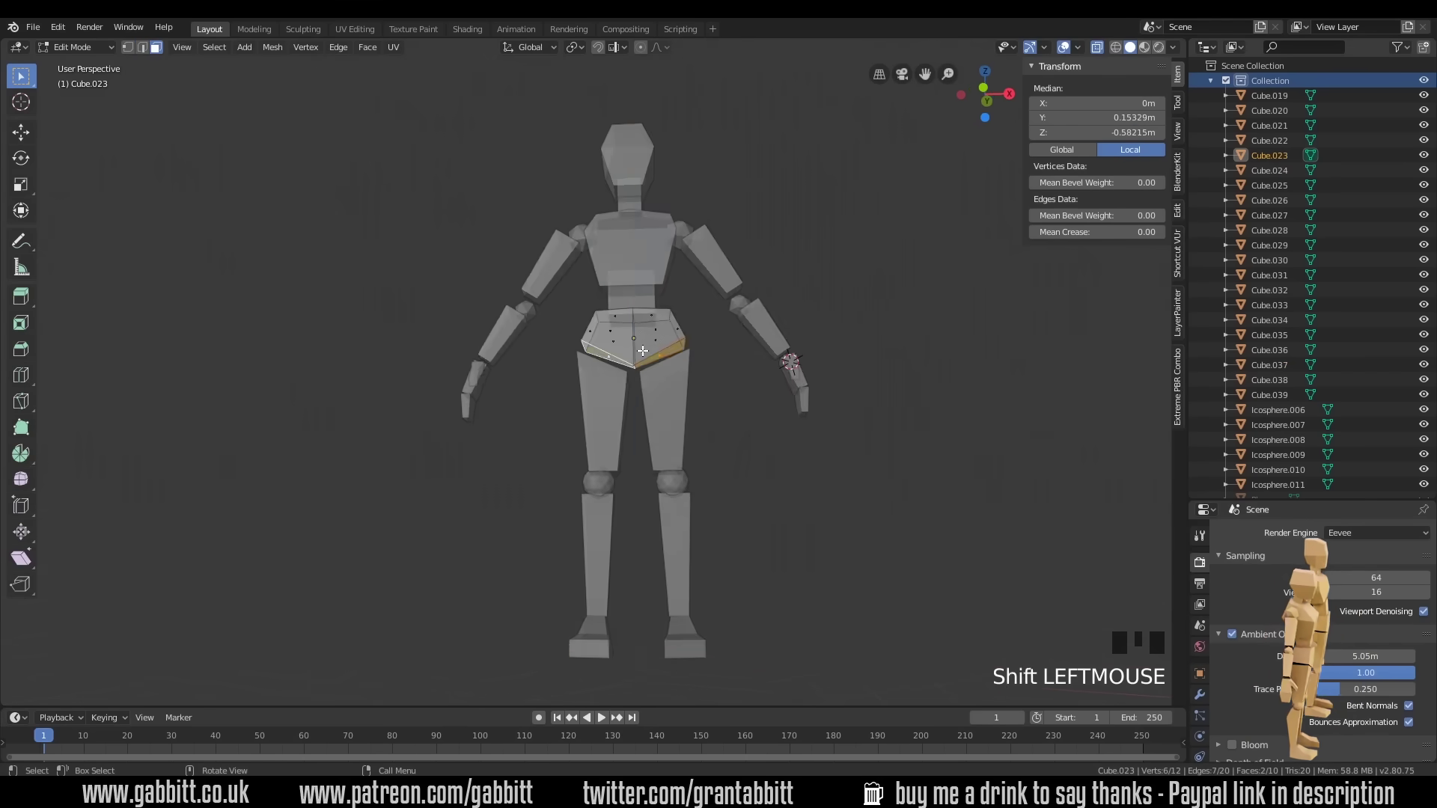
key(2)
middle_drag(523, 389, 506, 390)
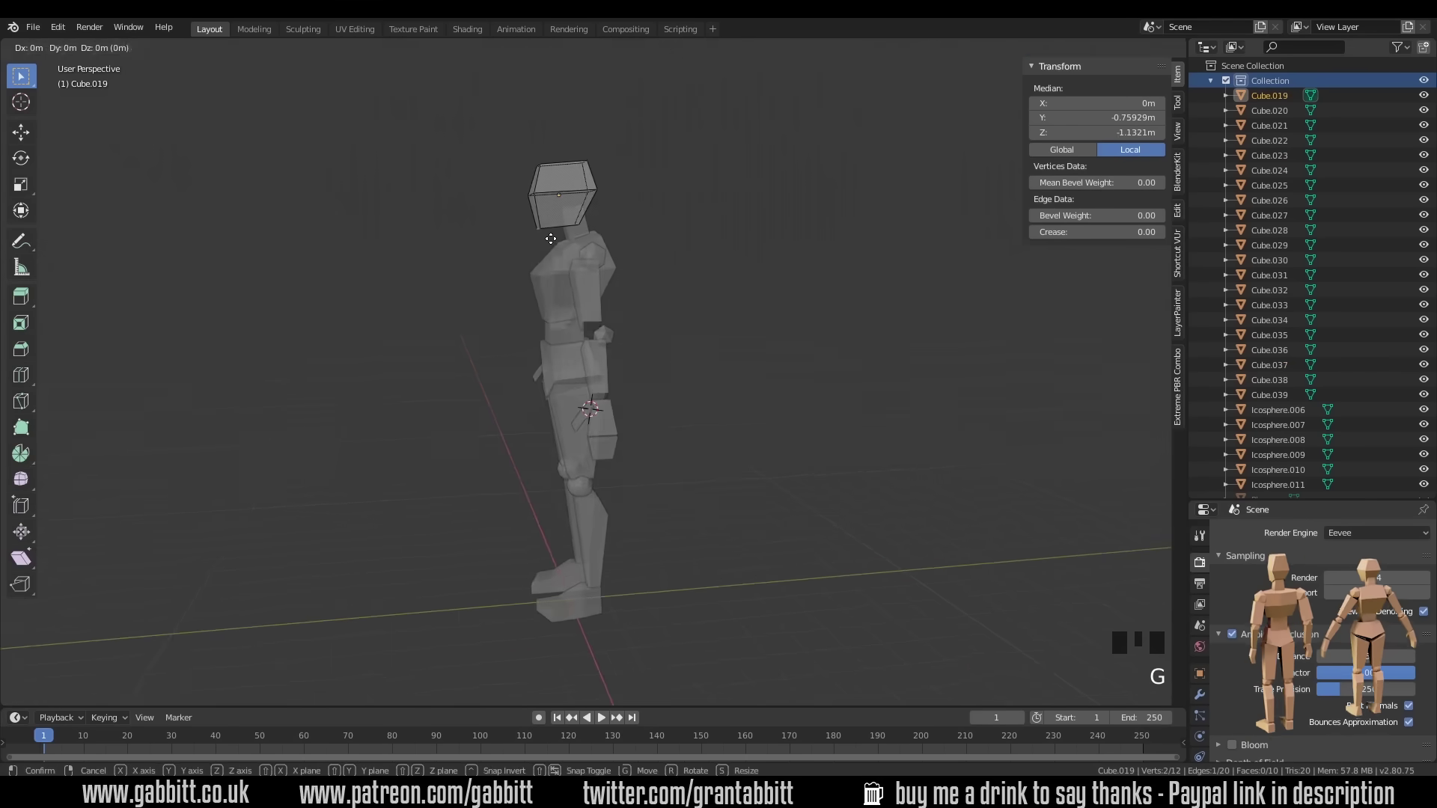
middle_drag(569, 255, 586, 255)
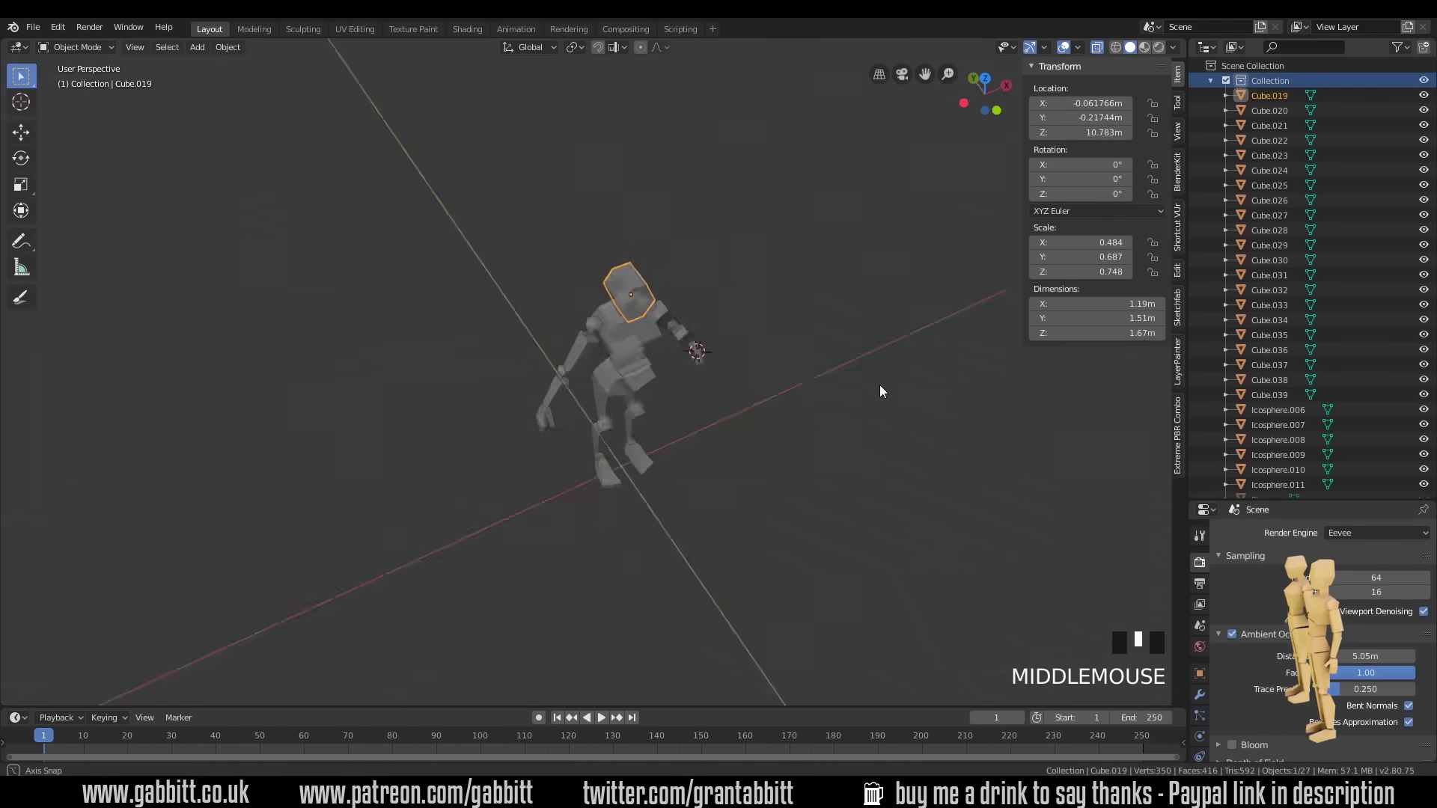
middle_drag(879, 385, 462, 354)
key(KP_1)
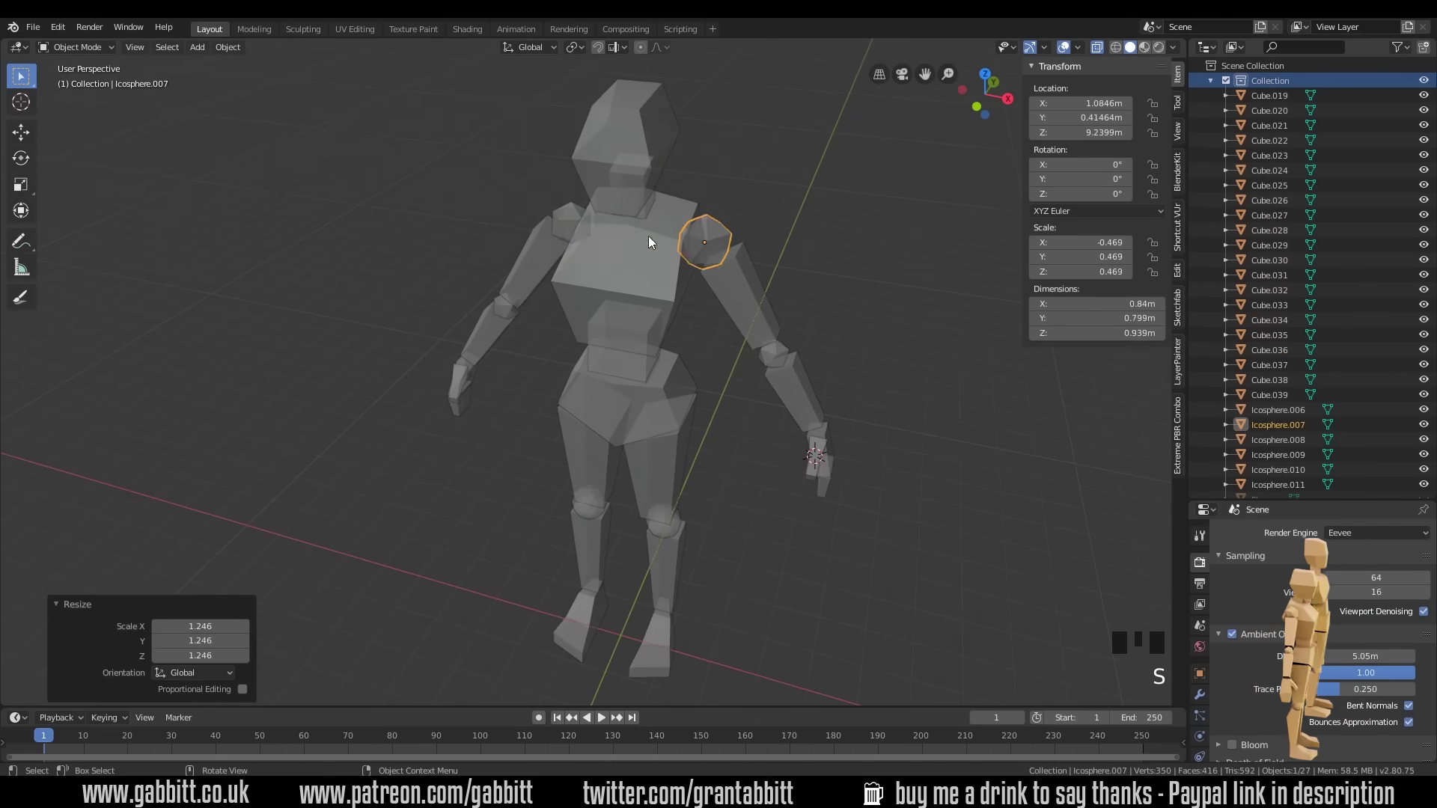
middle_drag(648, 236, 801, 271)
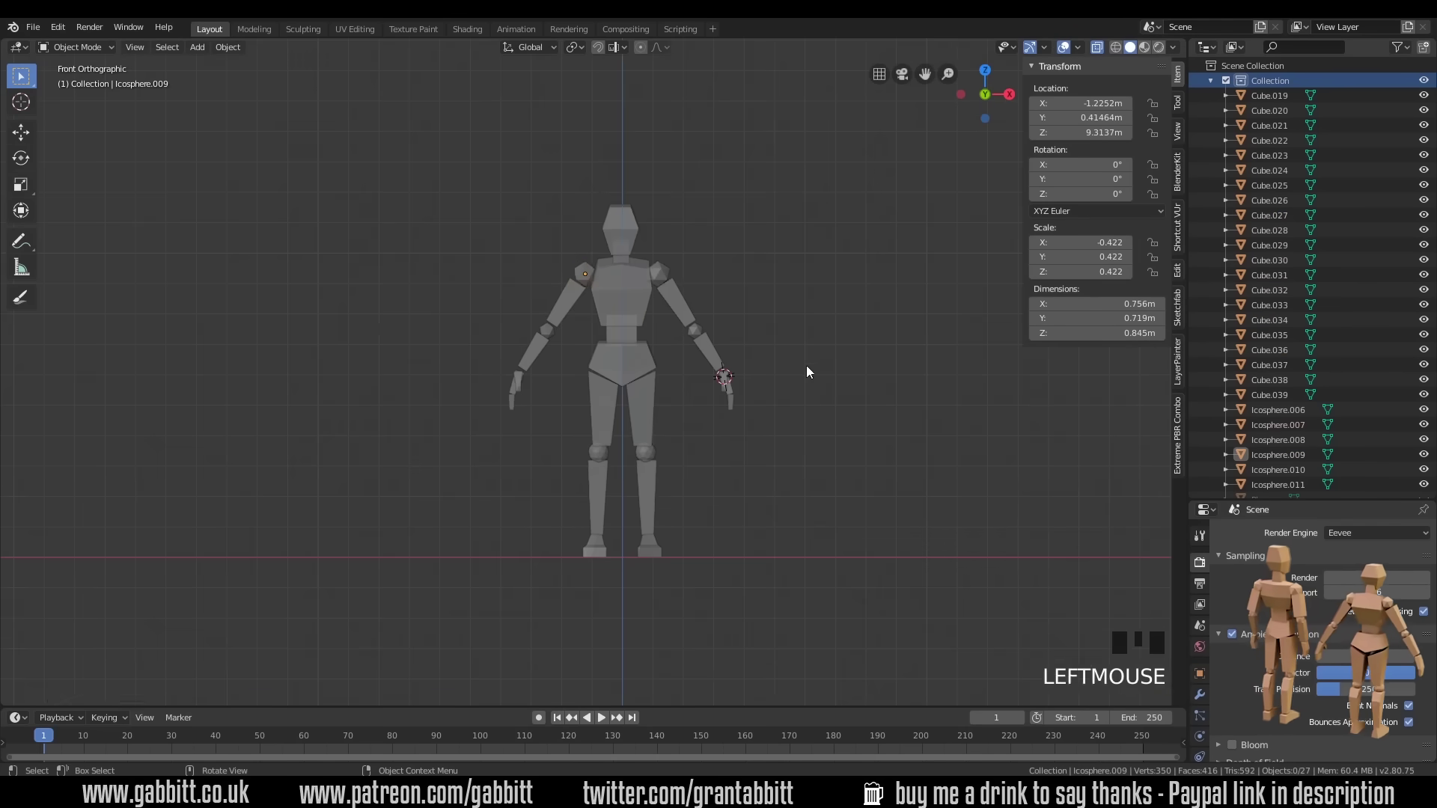
- Orbit to a perspective view with see-through display turned off to show the finished mannequin
middle_drag(806, 372, 946, 429)
key(alt+z)
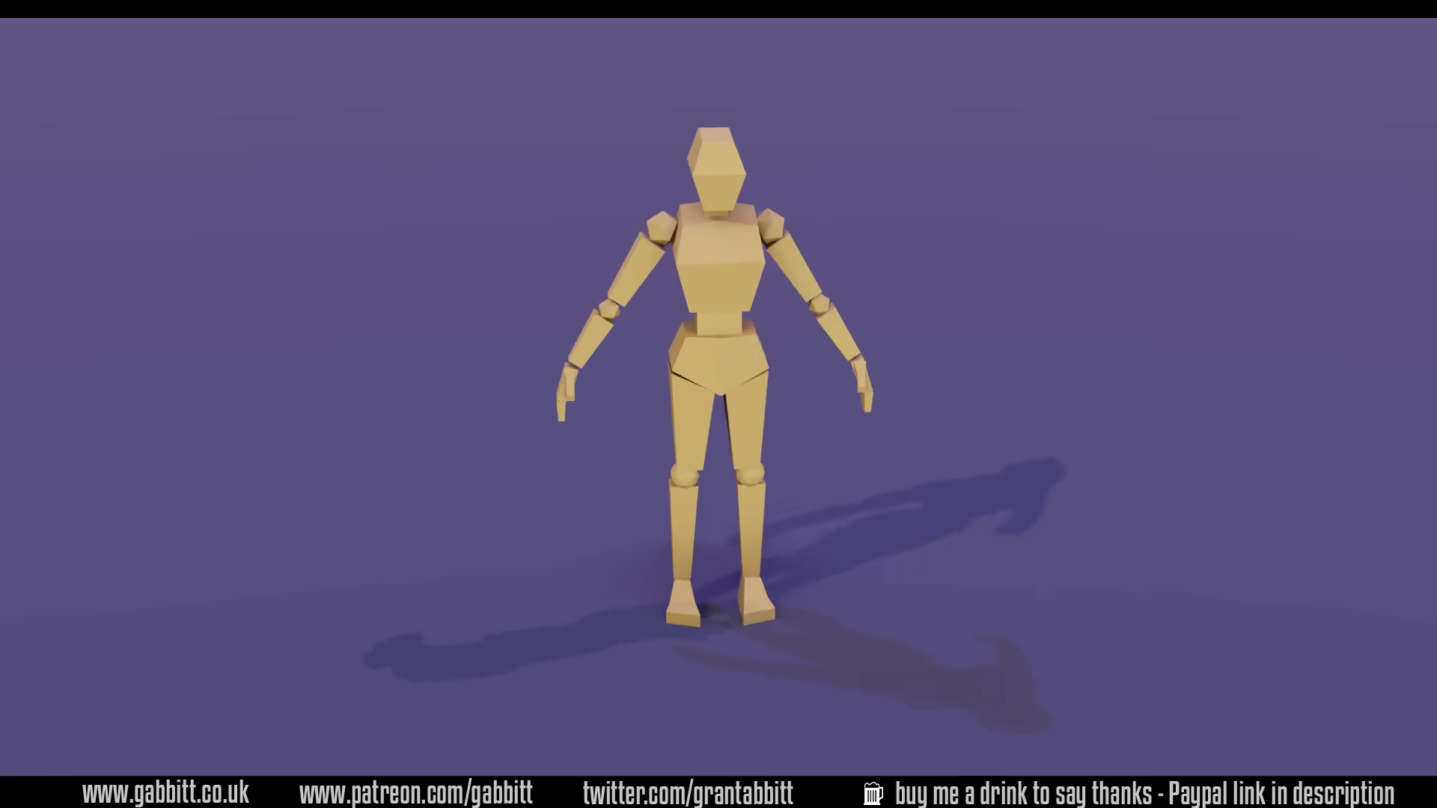